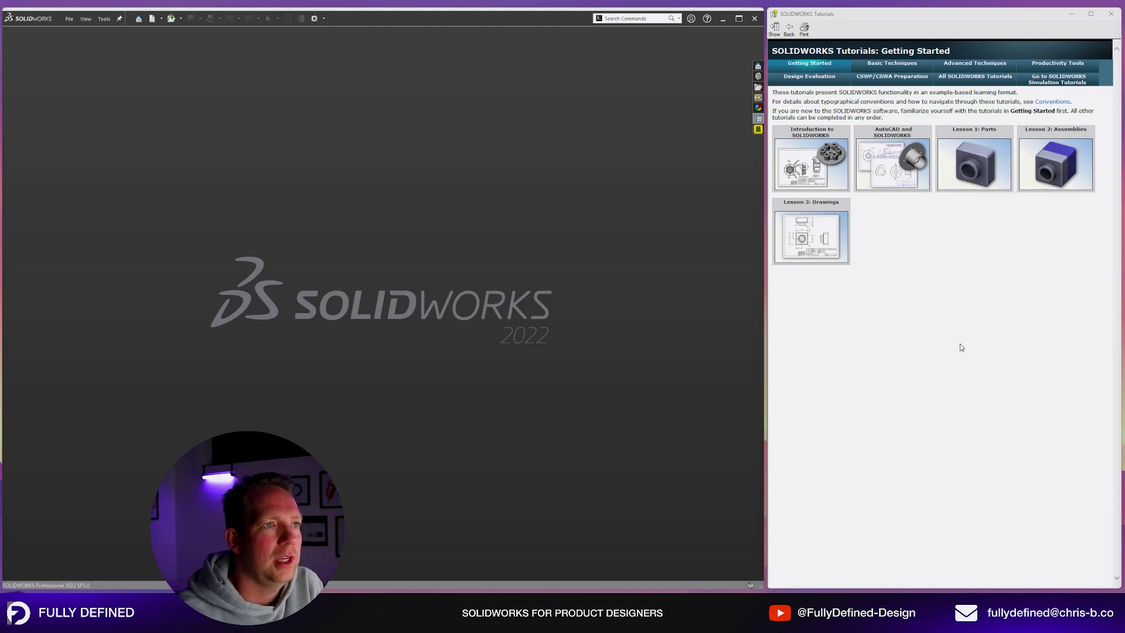
Open the 3D Sketching tutorial from the list of all tutorials and go to its oven rack frame lesson
left_click(968, 78)
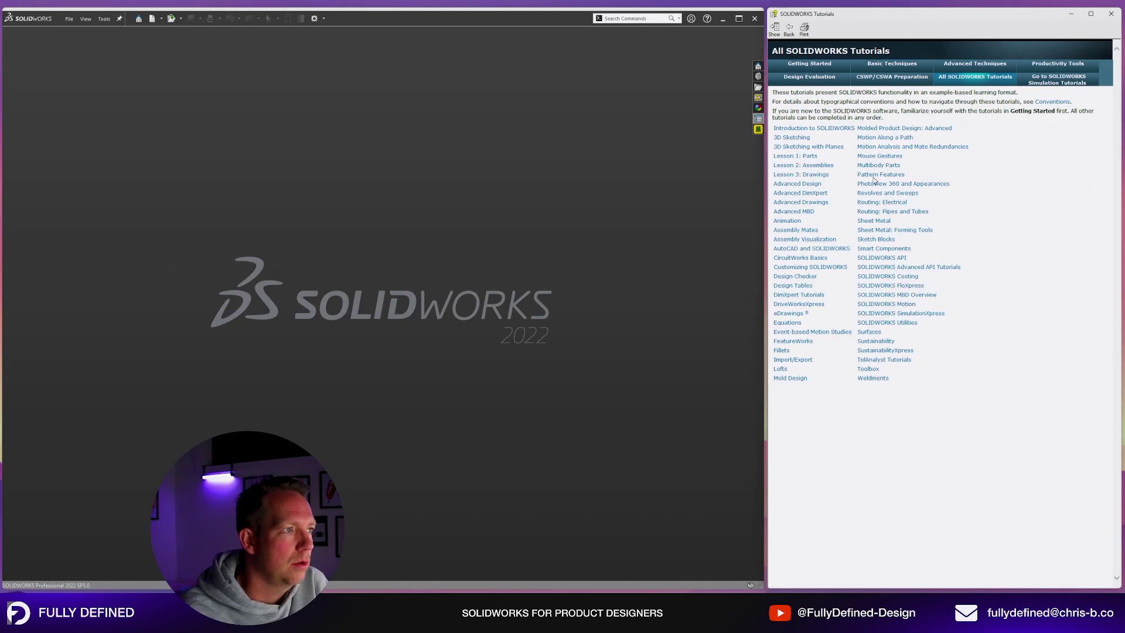
mouse_move(802, 149)
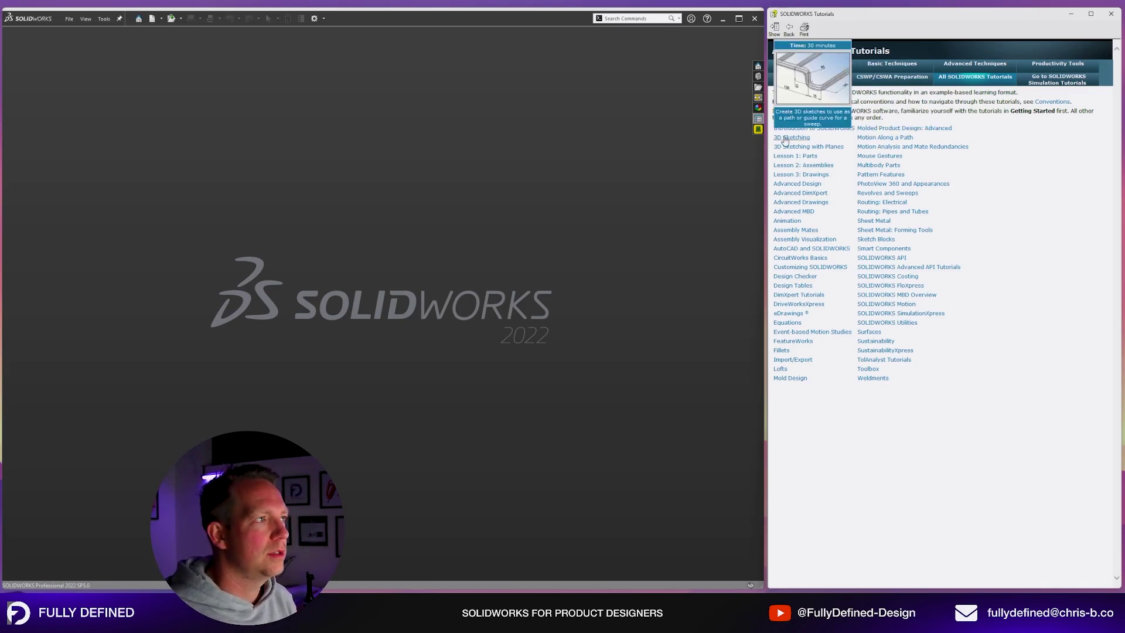
left_click(707, 19)
left_click(732, 56)
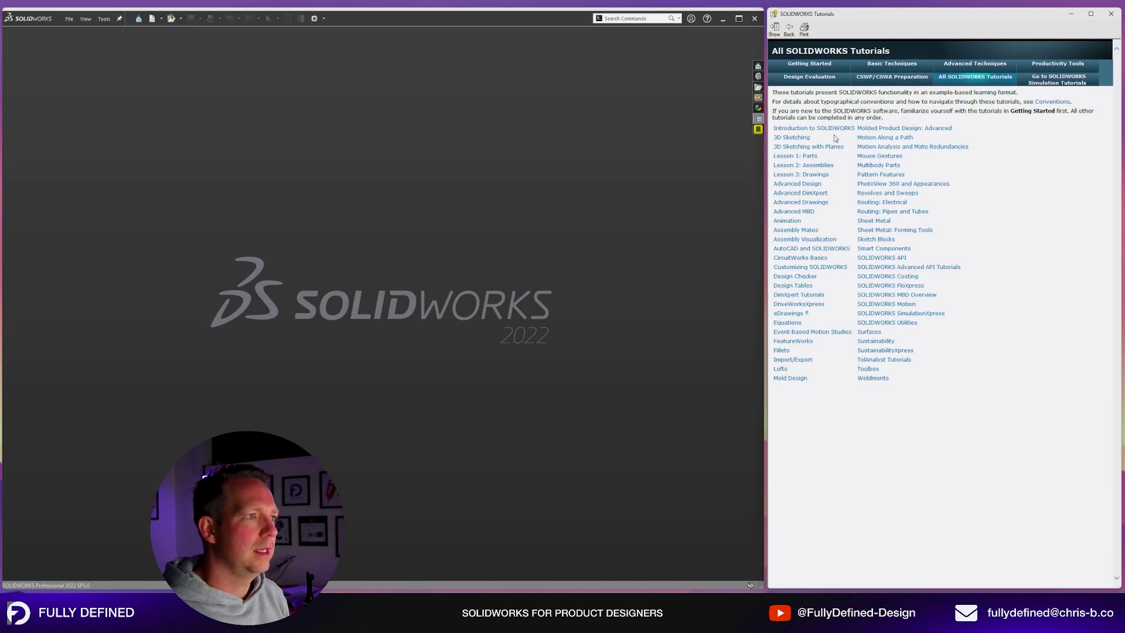
left_click(800, 138)
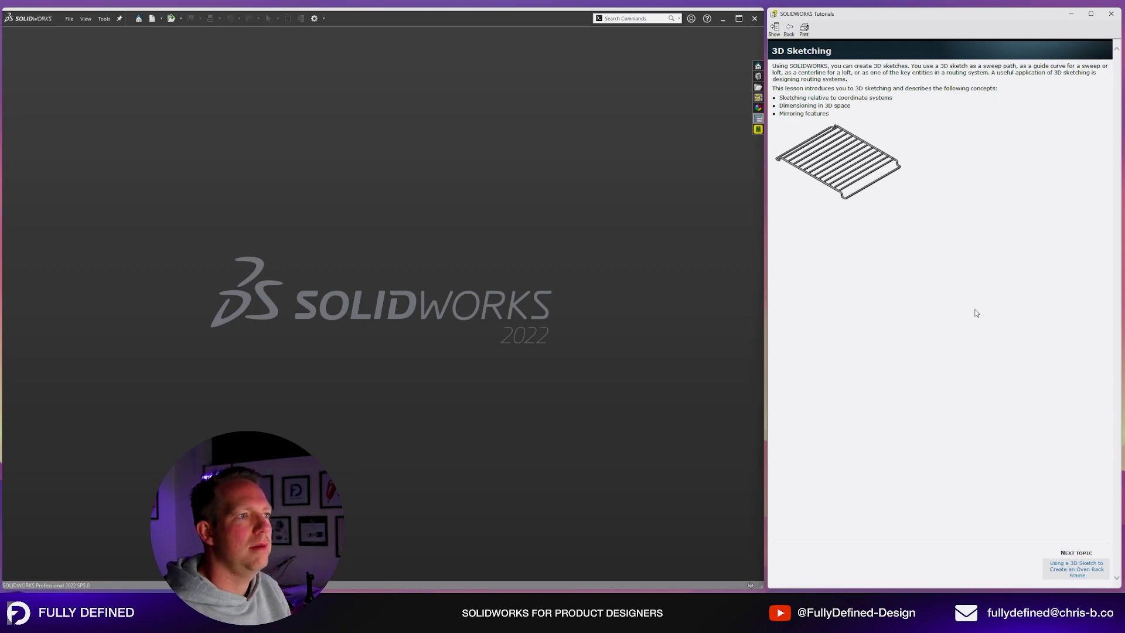
left_click(1072, 564)
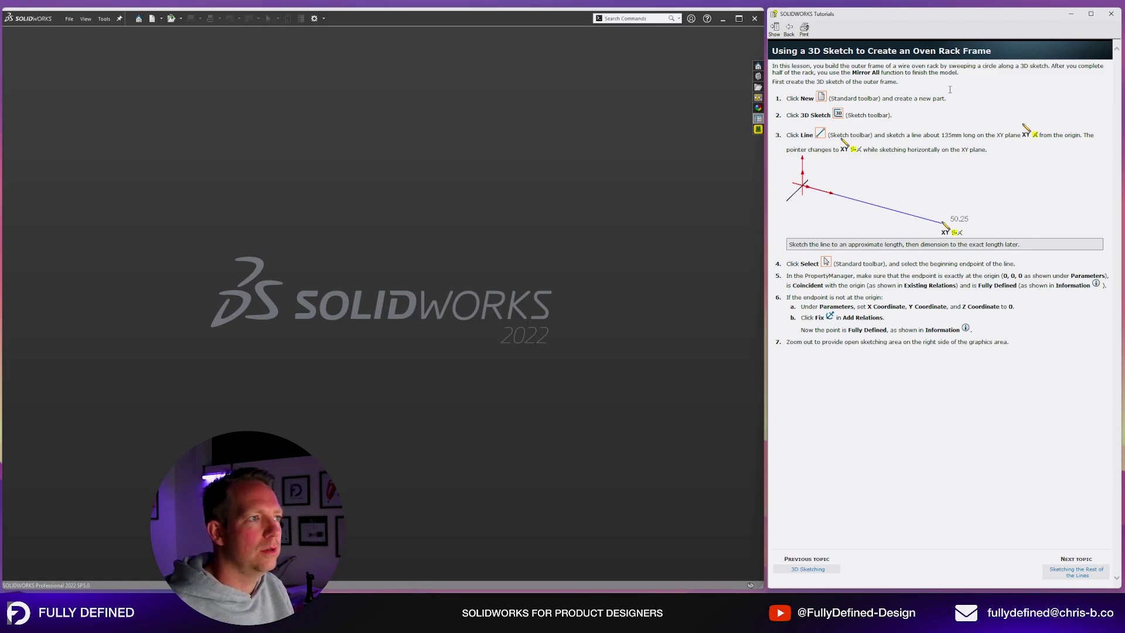
Create a new part document and start a 3D sketch in it
left_click(821, 97)
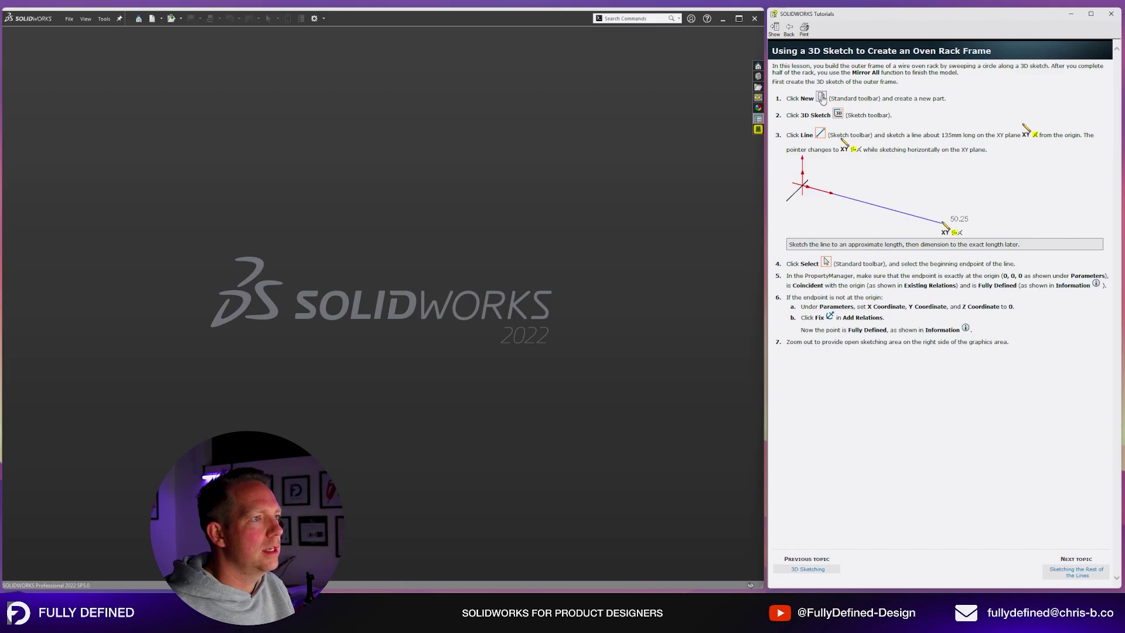
left_click(151, 19)
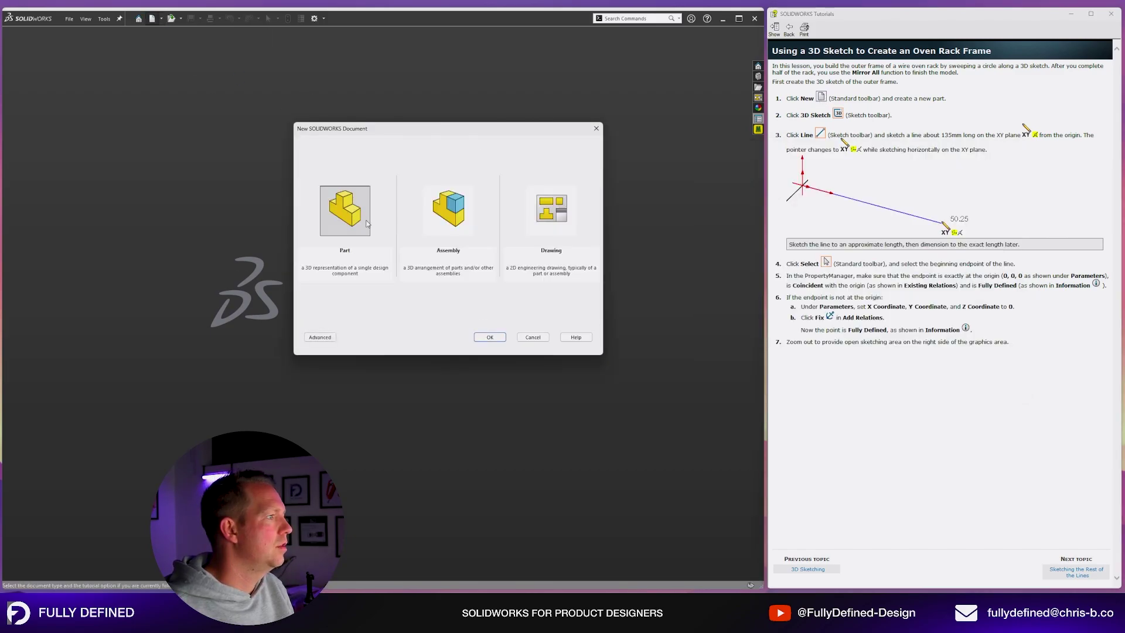
left_click(490, 337)
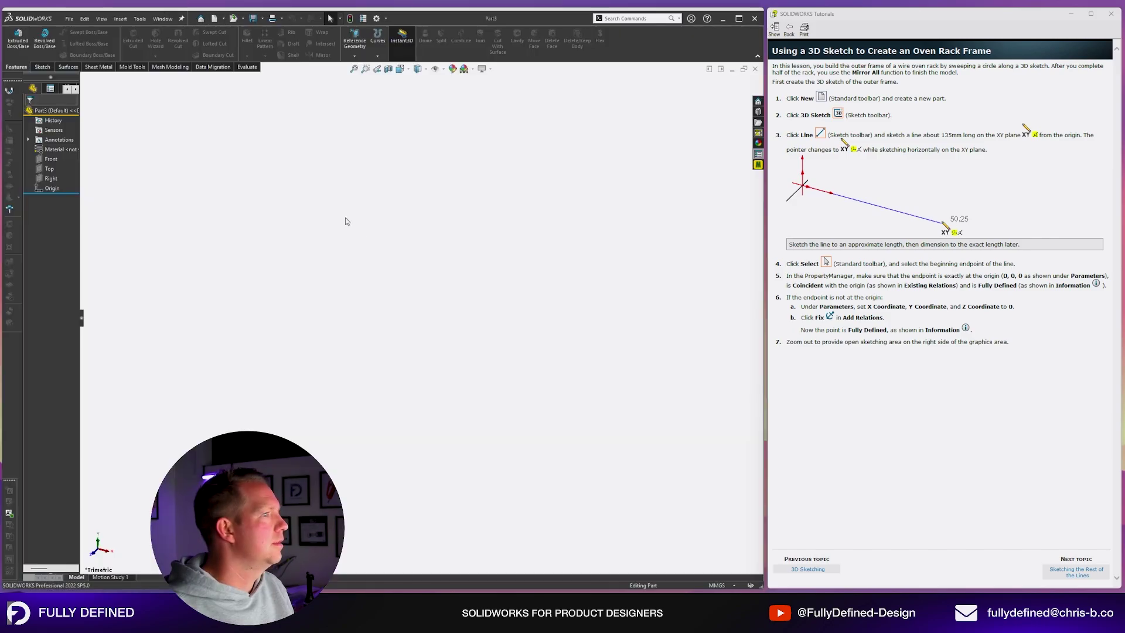
left_click(44, 68)
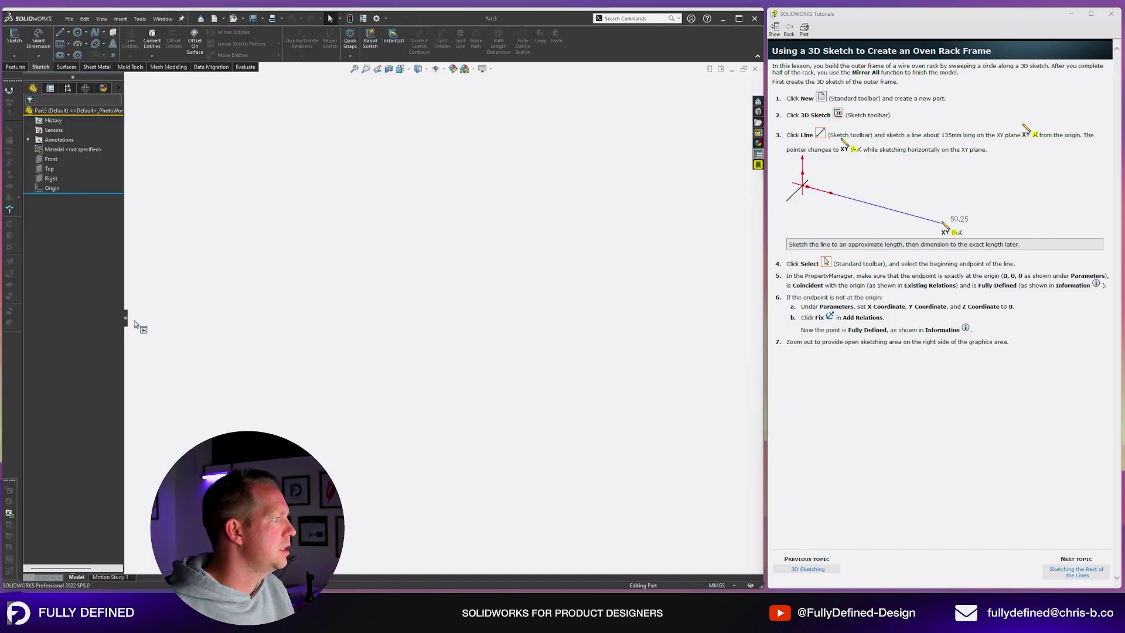
left_click_drag(83, 323, 148, 319)
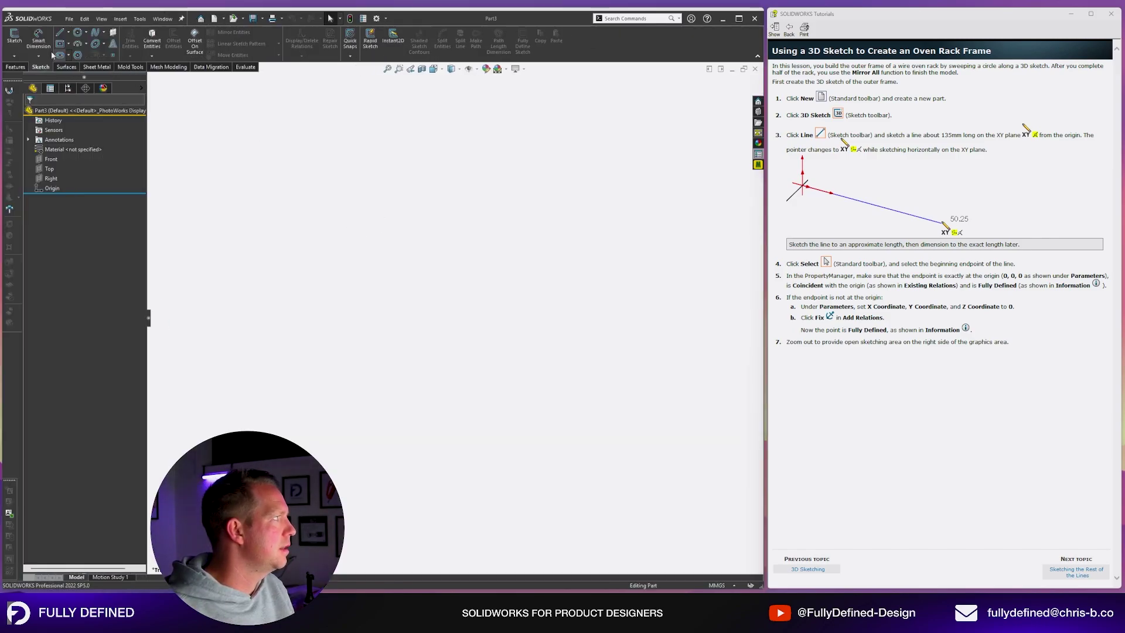
left_click(21, 57)
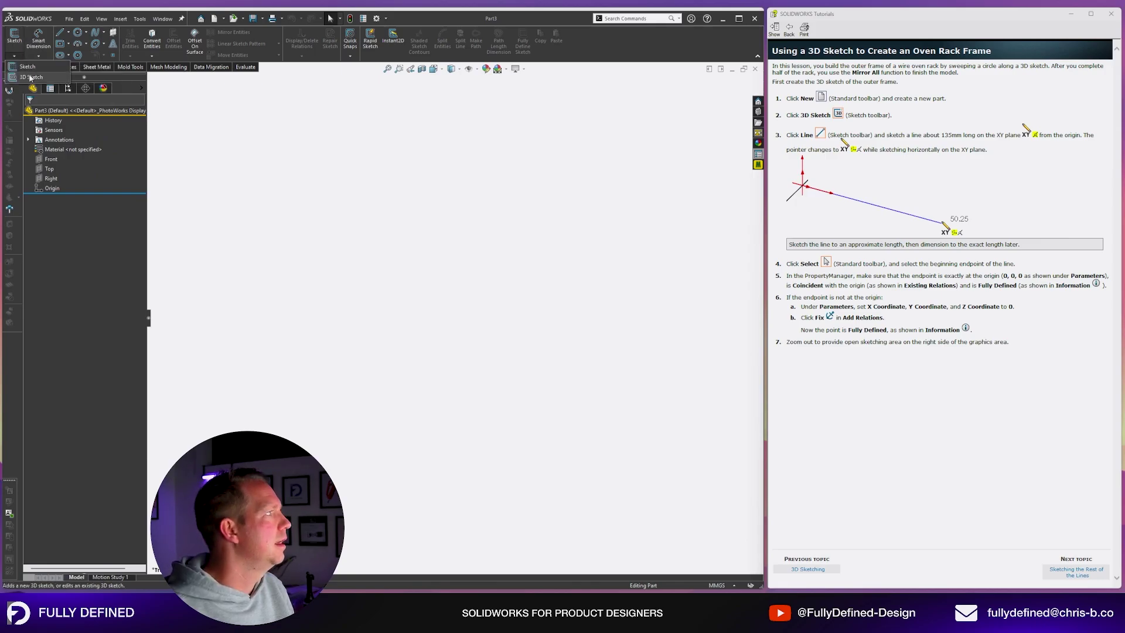
left_click(30, 77)
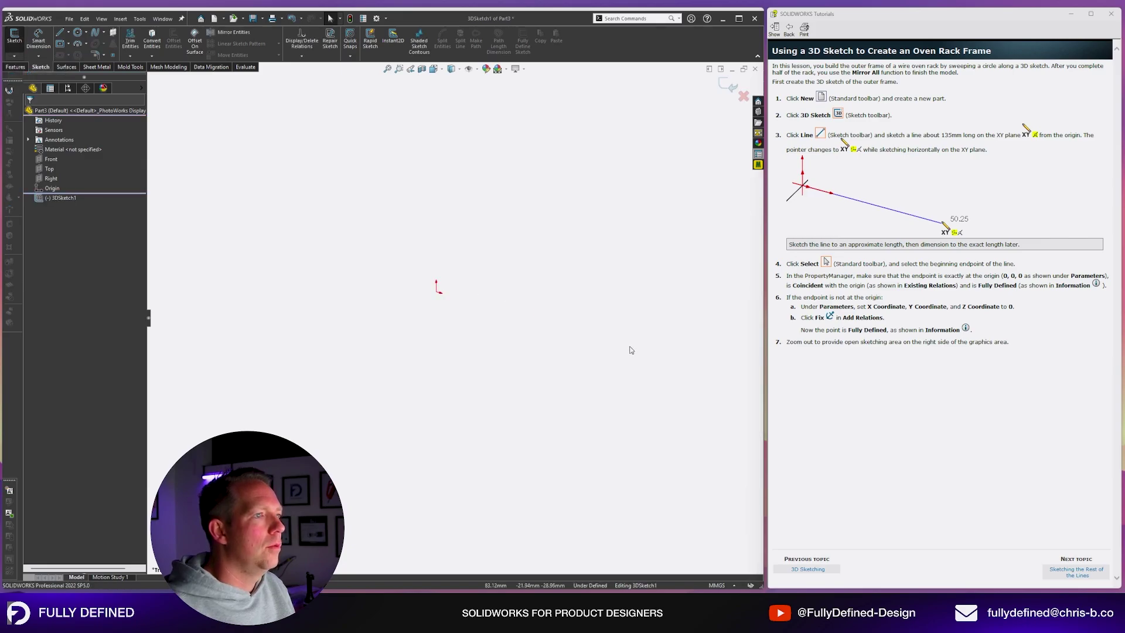
Sketch a line about 132 mm long from the origin along the X axis on the XY plane
left_click(60, 32)
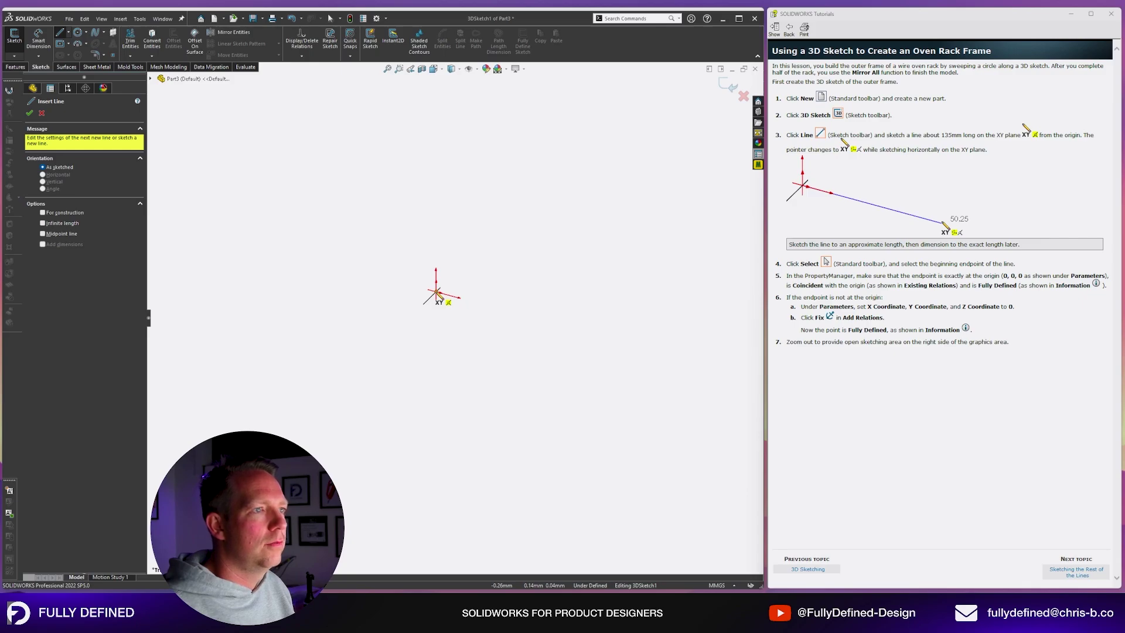
left_click(437, 294)
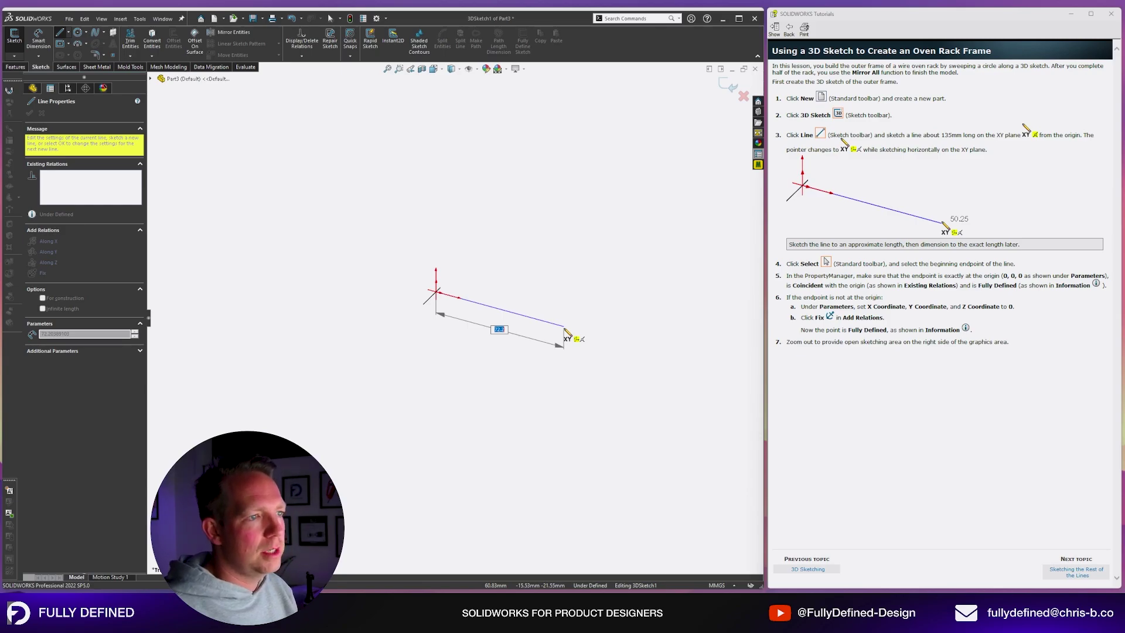
left_click(669, 355)
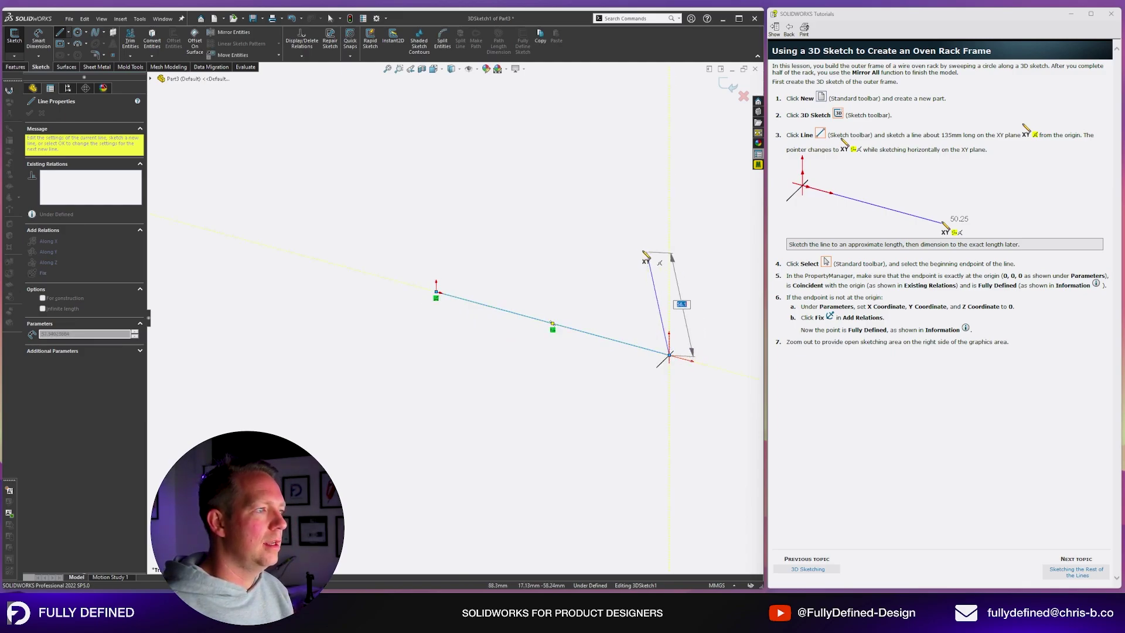
Sketch a trial chain of connected lines from the first line's free end, switching between the XY, YZ and ZX planes
left_click(554, 209)
left_click(452, 170)
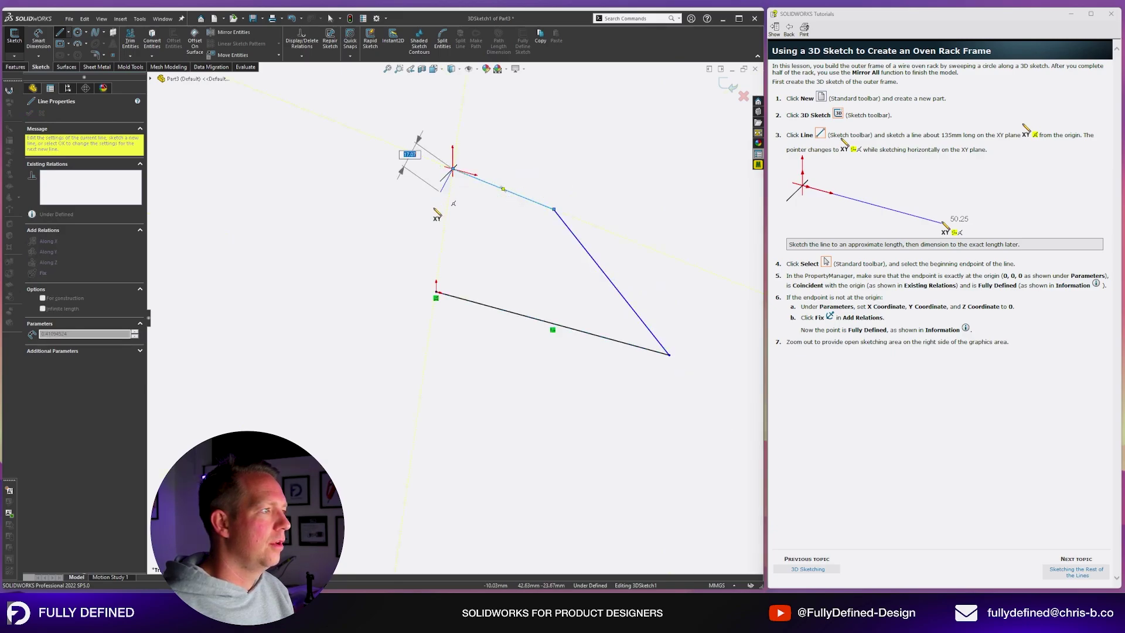
left_click(444, 227)
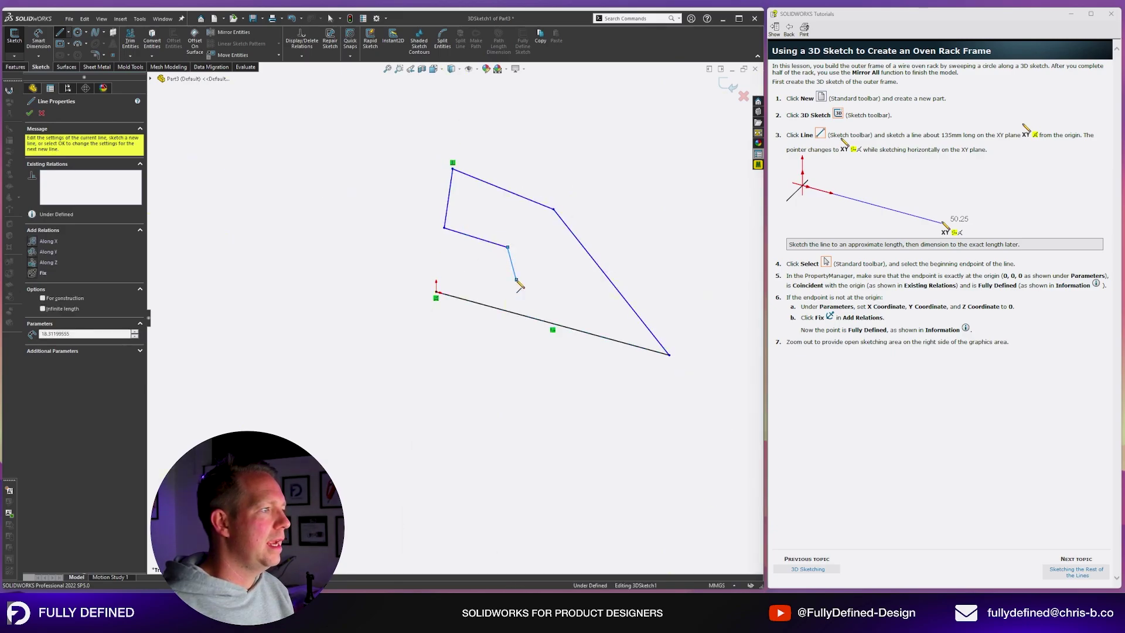
left_click(508, 247)
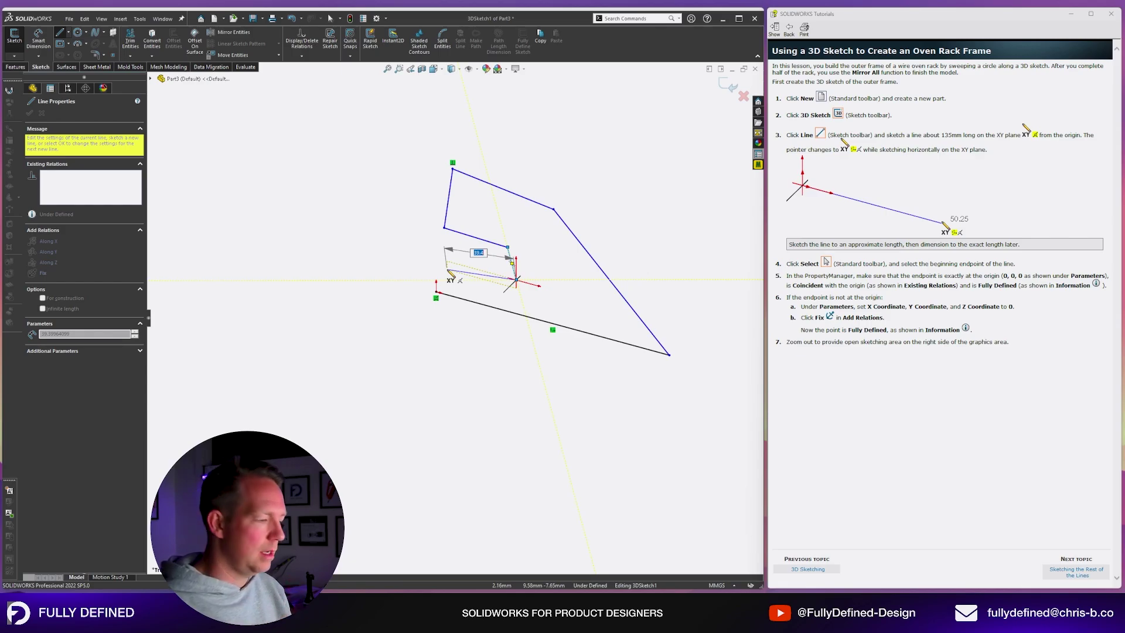
left_click(448, 271)
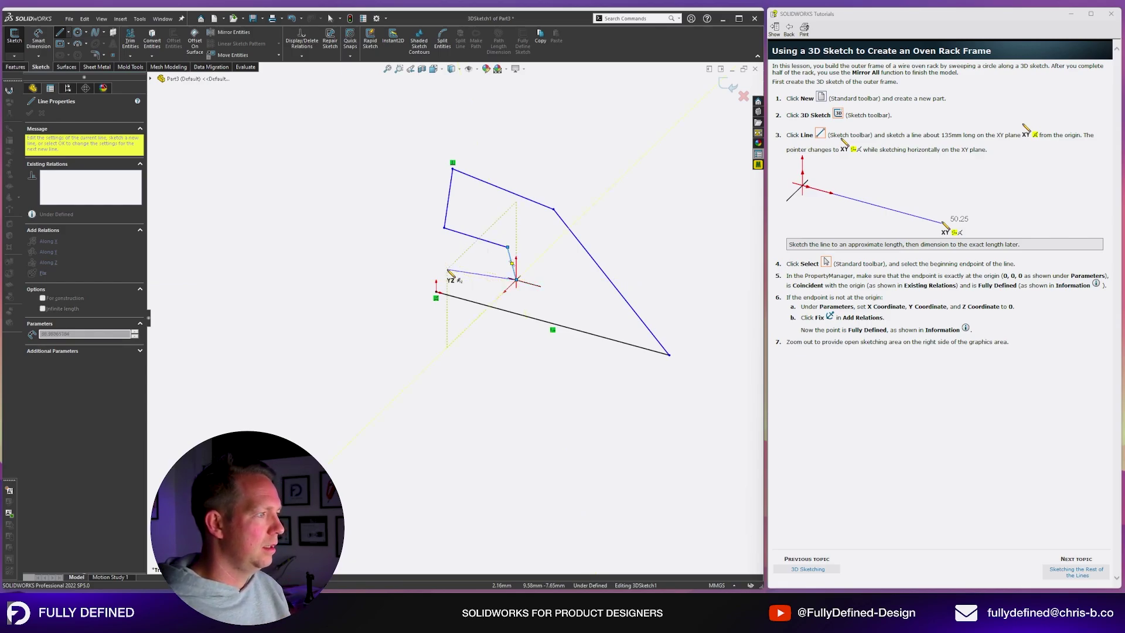
left_click(451, 345)
left_click(451, 392)
left_click(396, 444)
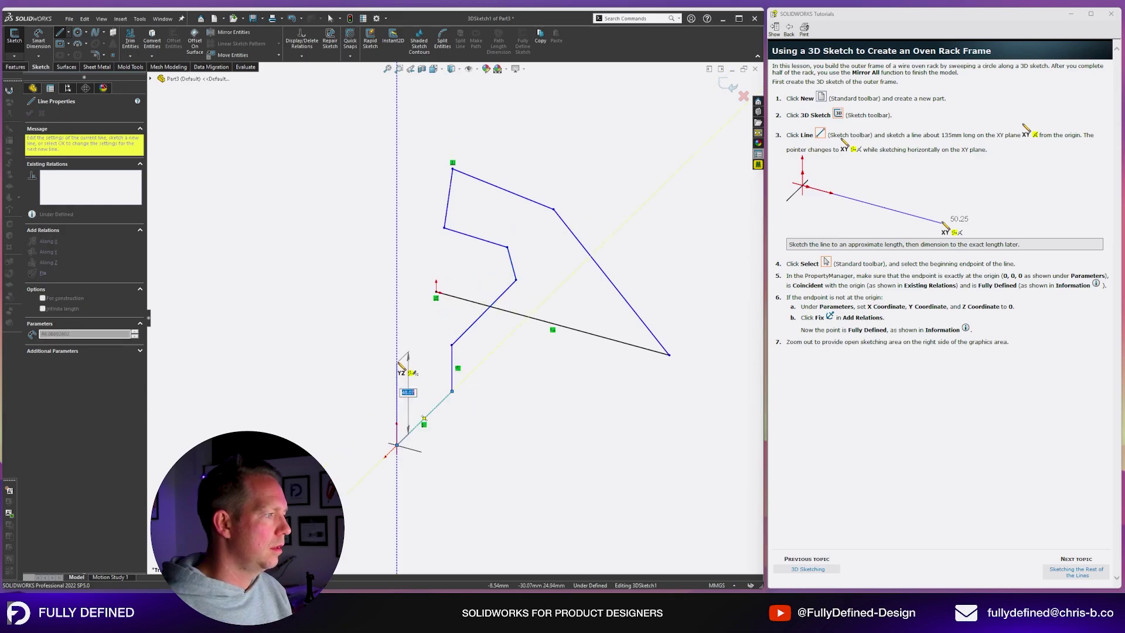
left_click(396, 362)
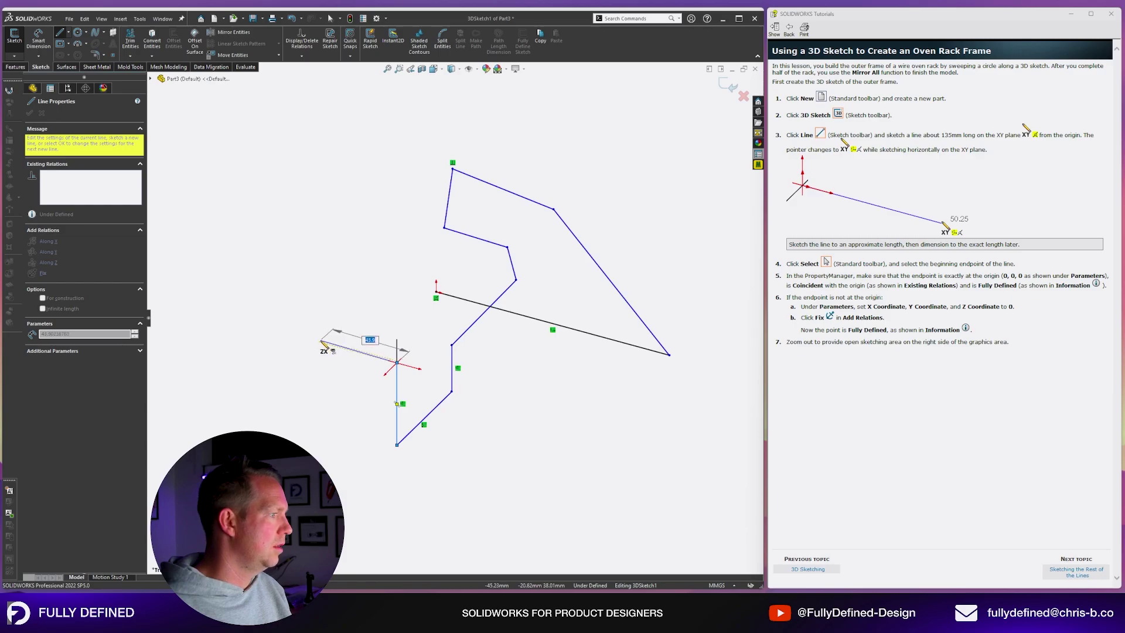
left_click(320, 342)
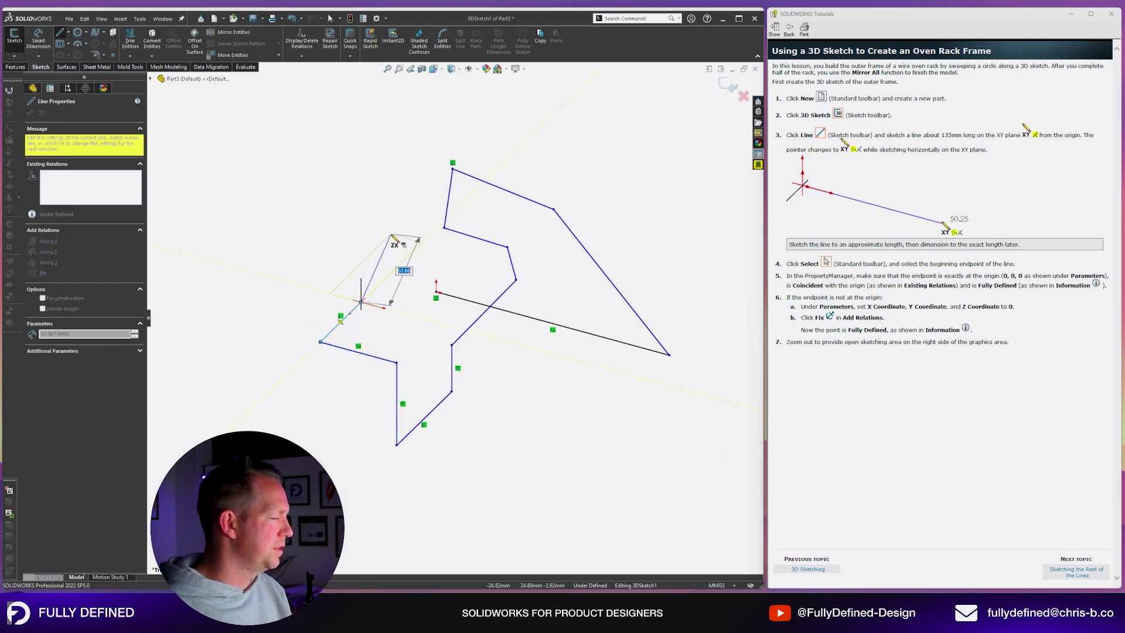
key("Escape")
Delete all the trial lines, keeping only the line that starts at the origin
mouse_move(594, 306)
middle_mouse_down()
mouse_move(580, 237)
mouse_move(516, 241)
mouse_move(580, 240)
mouse_move(633, 258)
mouse_move(637, 313)
mouse_move(610, 234)
mouse_move(574, 254)
mouse_move(572, 288)
mouse_move(523, 253)
middle_mouse_up()
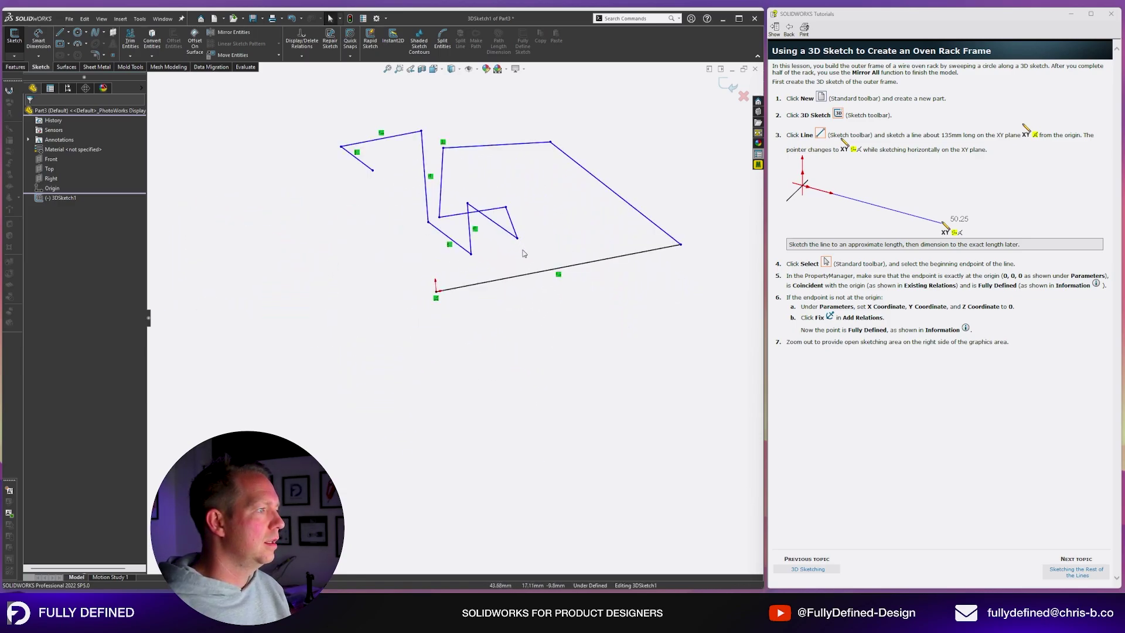
left_click_drag(532, 250, 264, 101)
key("Delete")
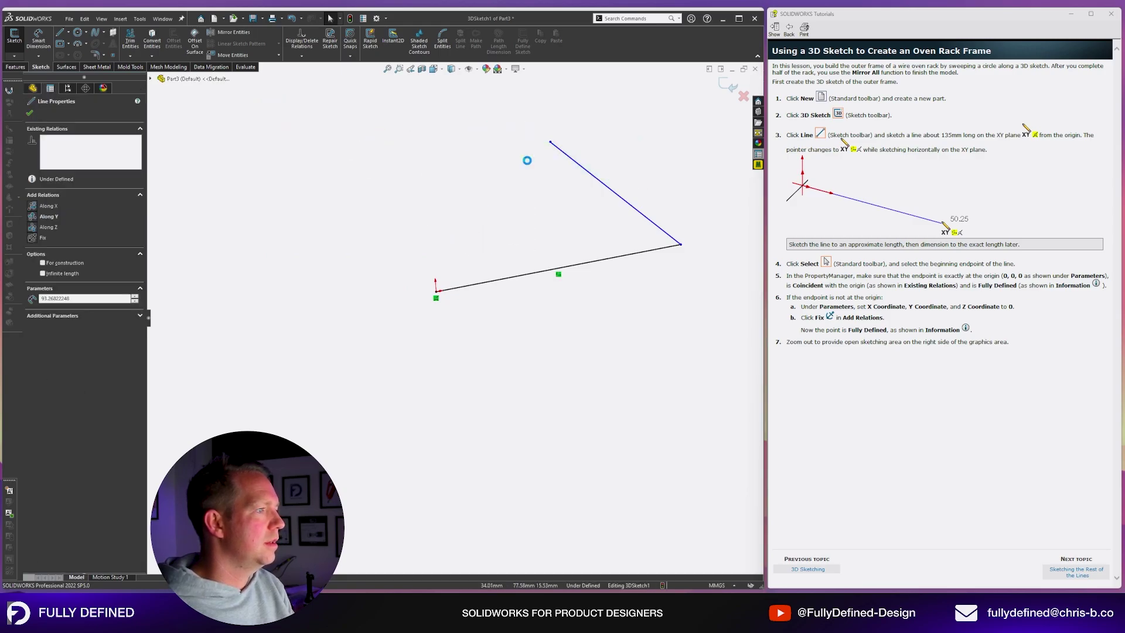
key("Delete")
Check the coordinates and relations of the remaining line's two endpoints
middle_click_drag(527, 160, 604, 296)
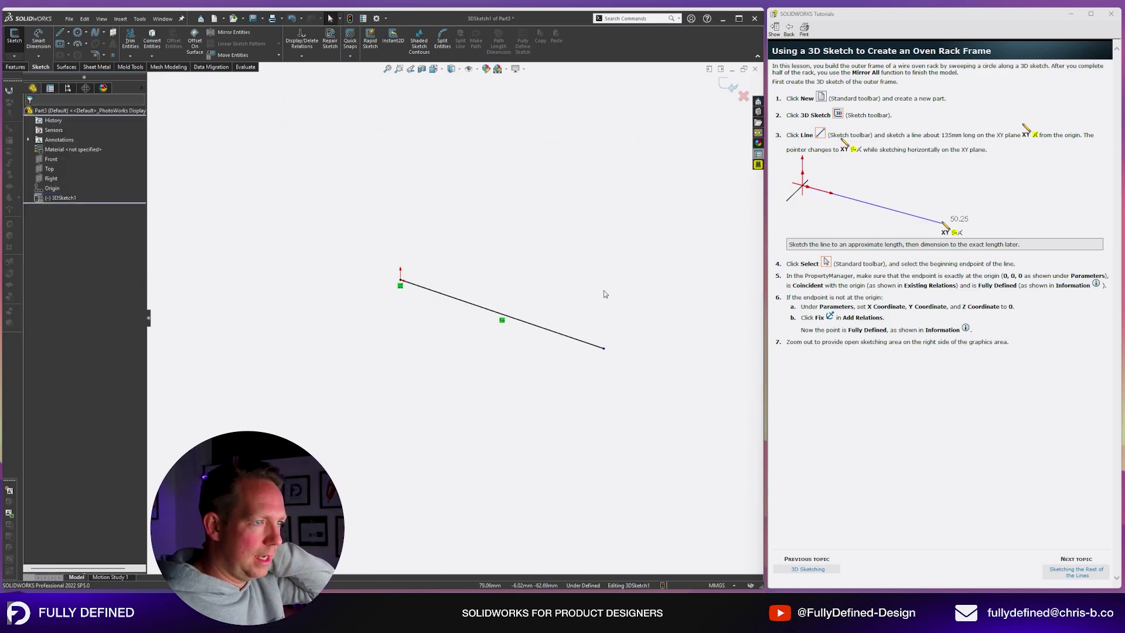
left_click(605, 349)
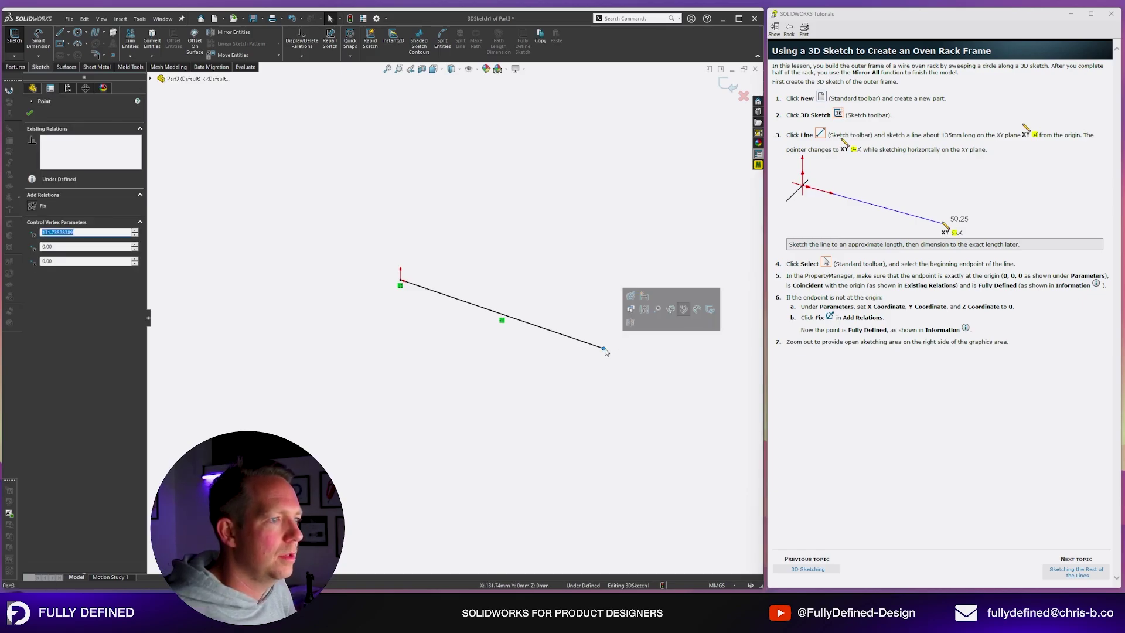
left_click(401, 284)
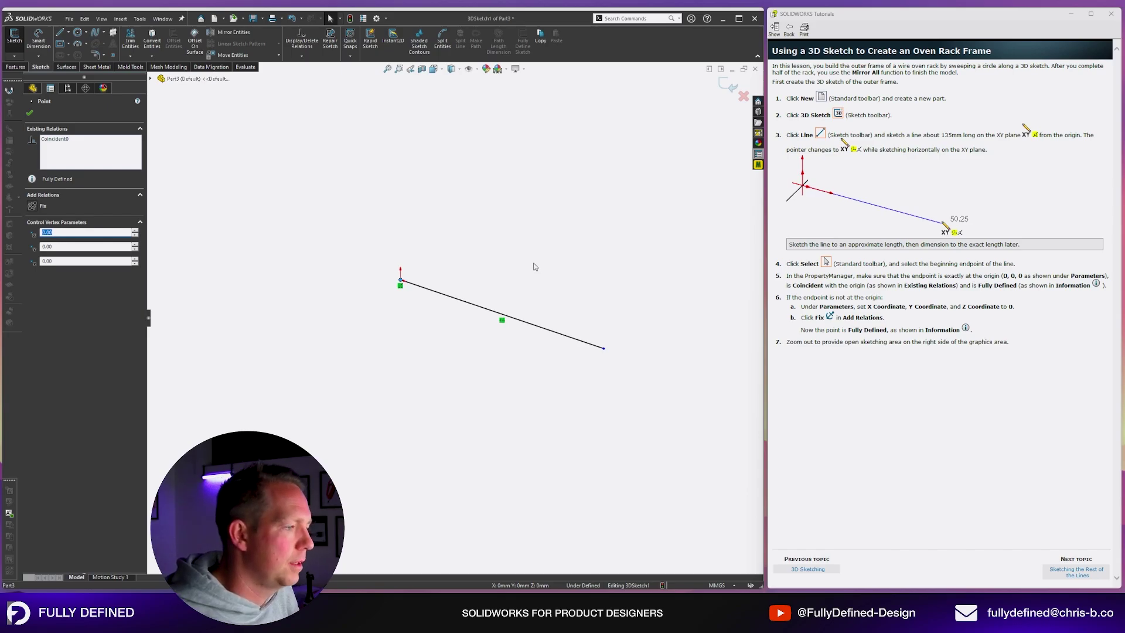
key("Escape")
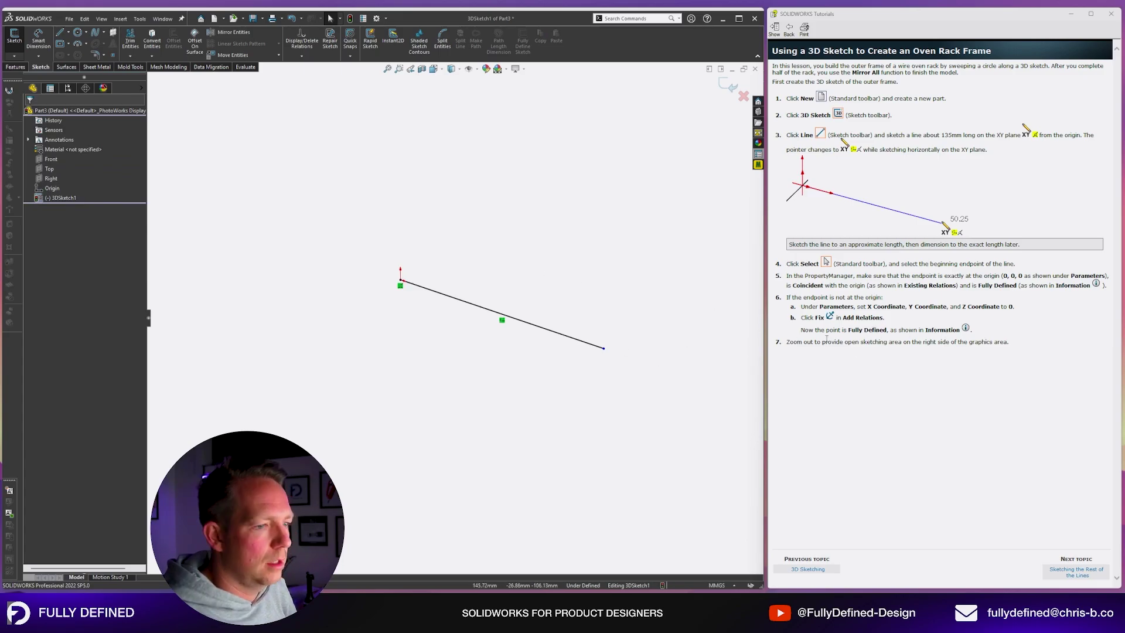
Go to the tutorial's next topic, Sketching the Rest of the Lines, and reframe the sketch to make room for them
left_click(1076, 569)
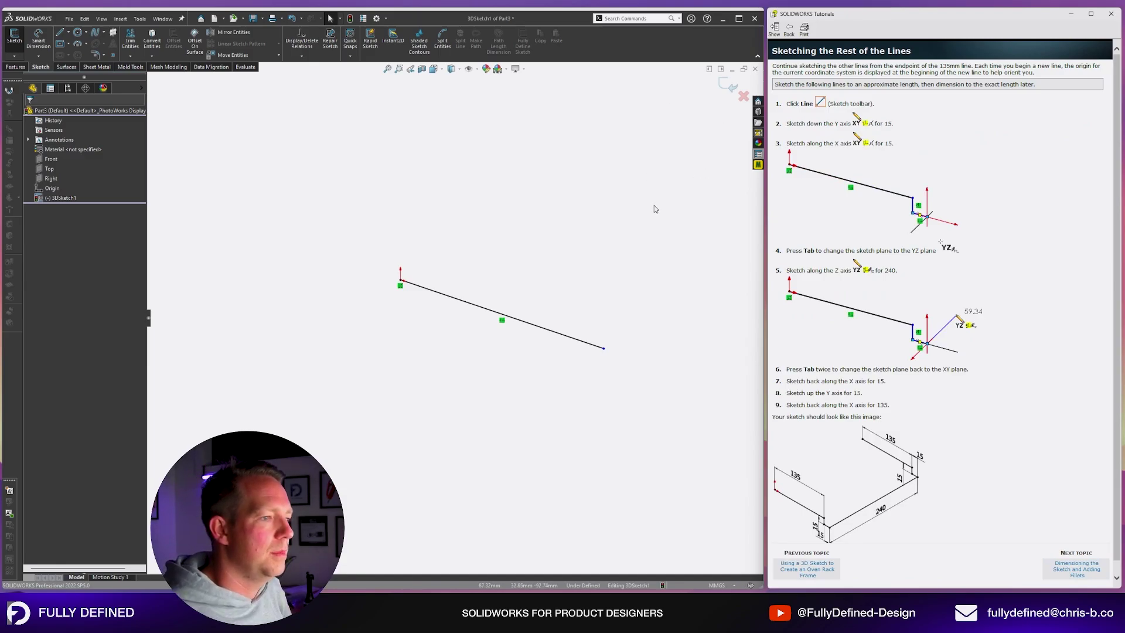
scroll(586, 432, "up", 2)
scroll(383, 432, "down", 1)
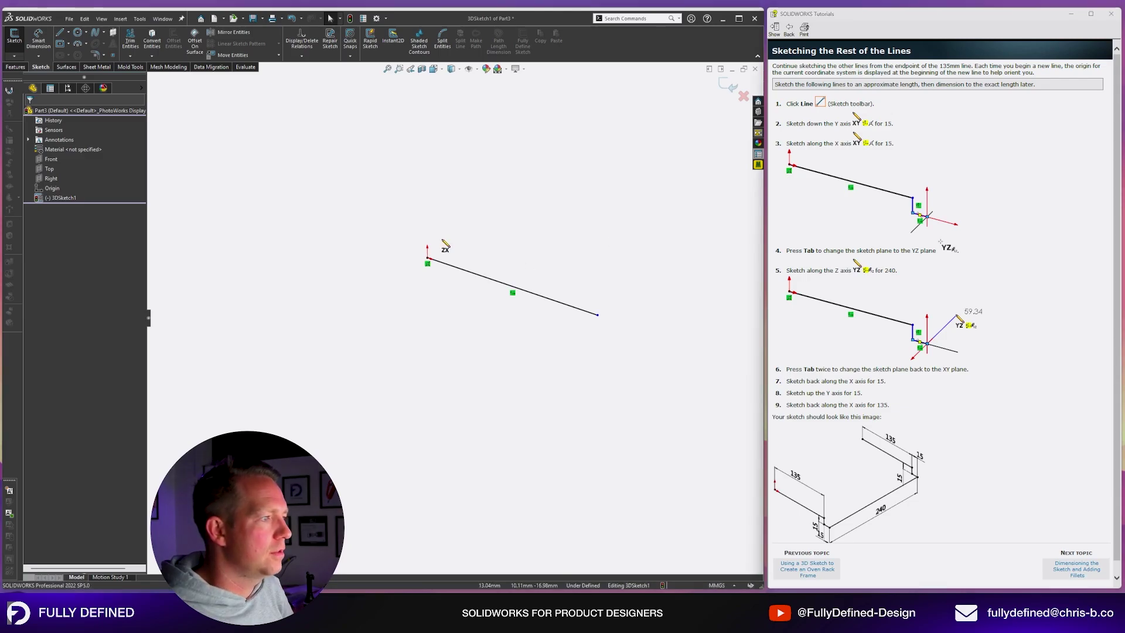
From the first line's free end, sketch two connected XY-plane lines: about 29 mm down the Y axis and about 26 mm along X
key("l")
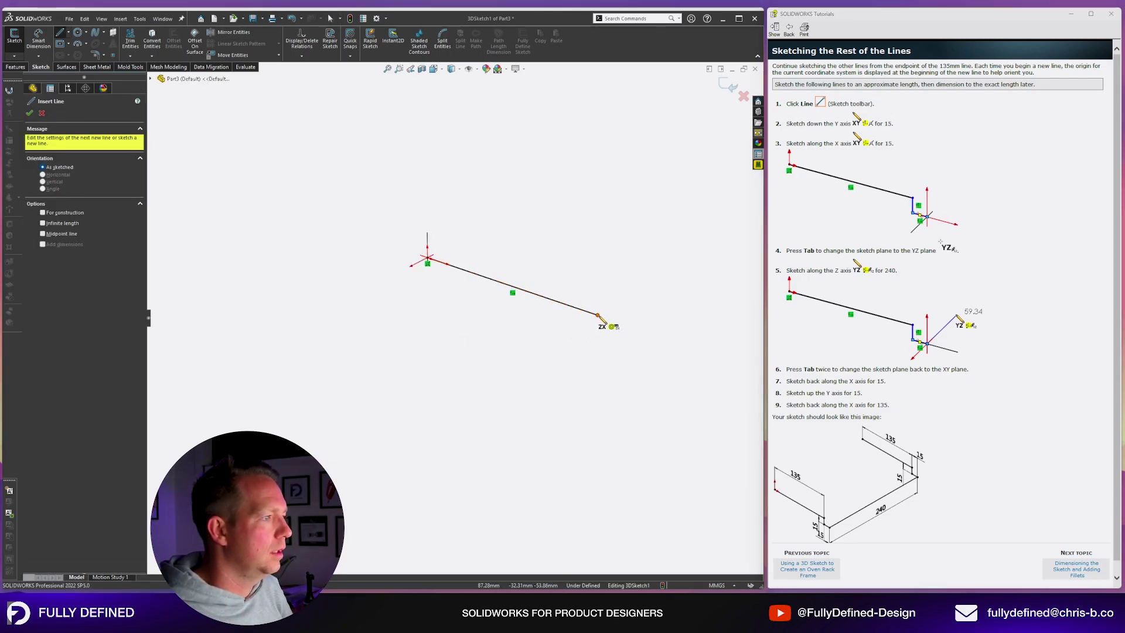
left_click(597, 314)
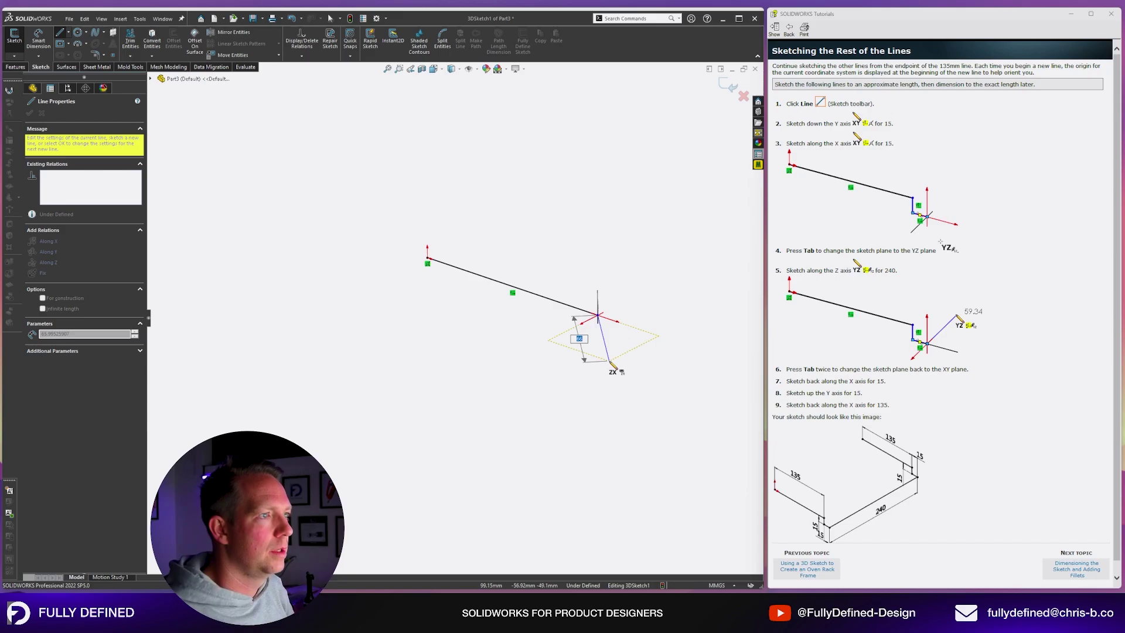
key("Tab")
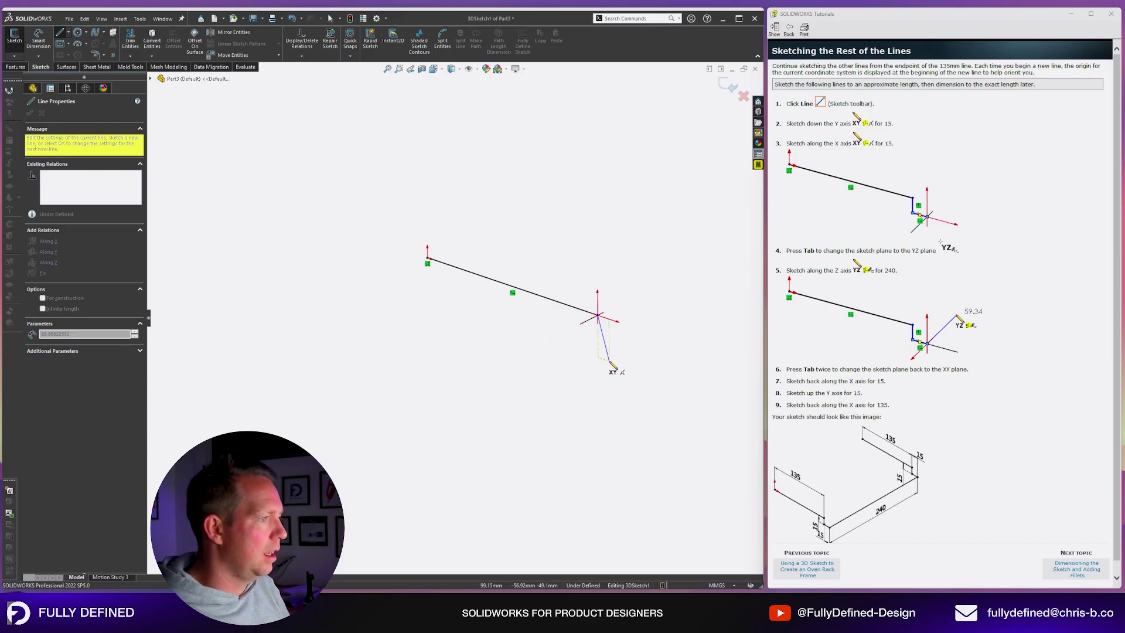
key("Escape")
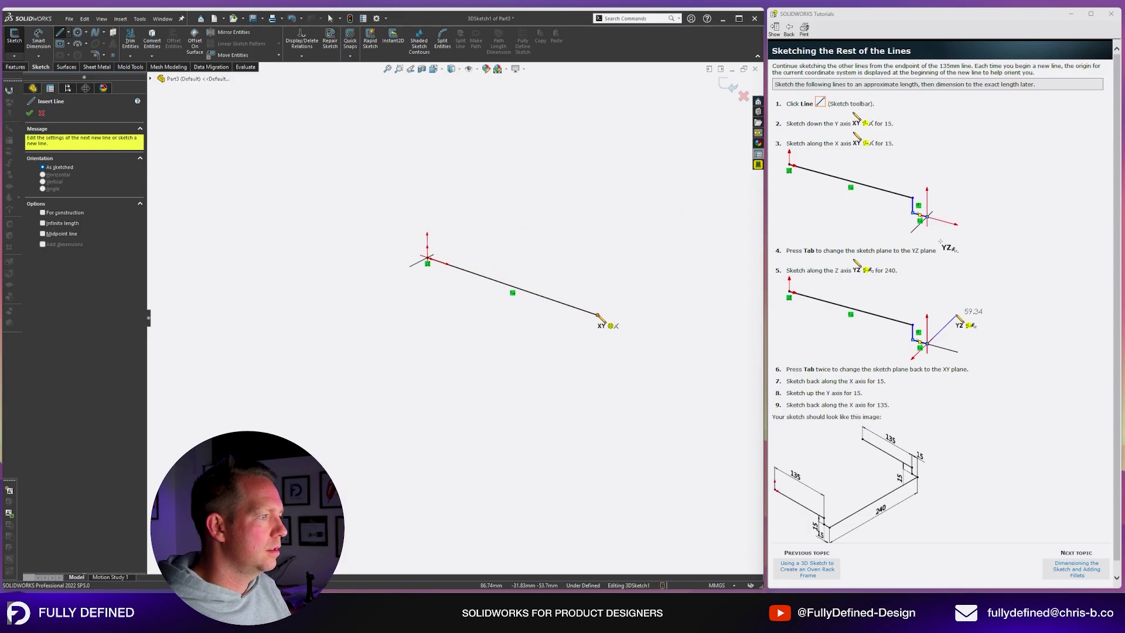
left_click(598, 315)
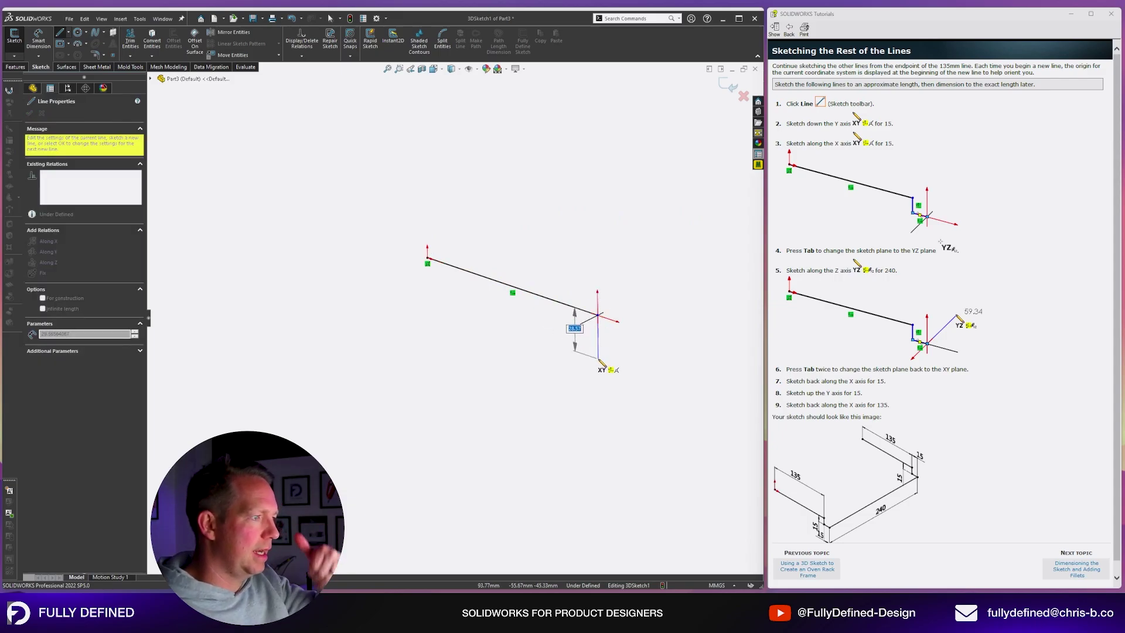
left_click(597, 359)
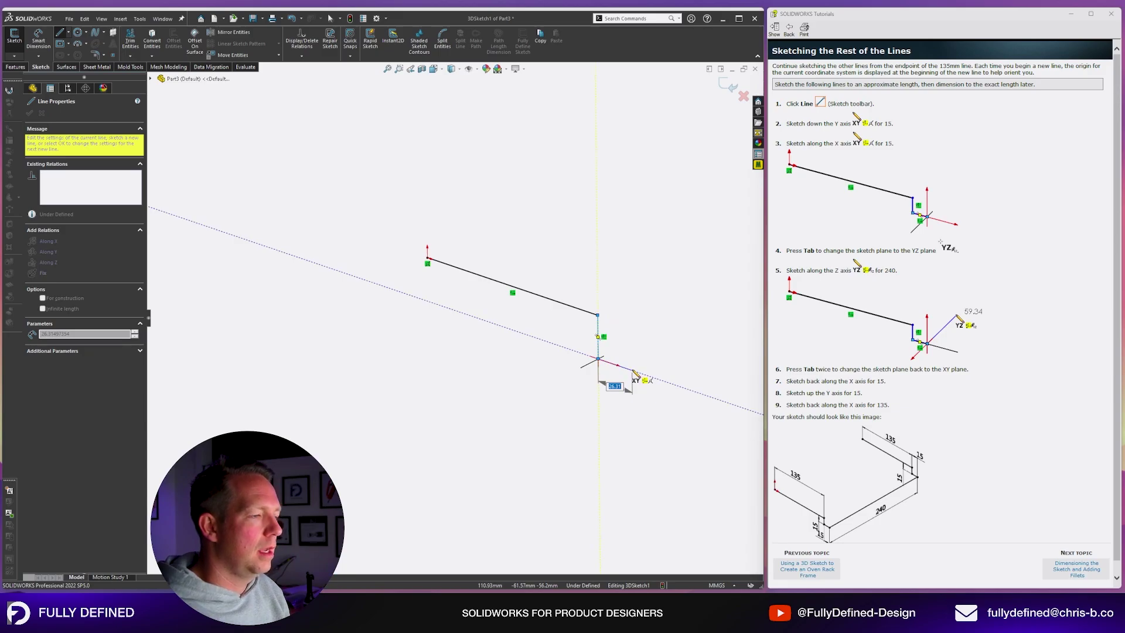
left_click(633, 372)
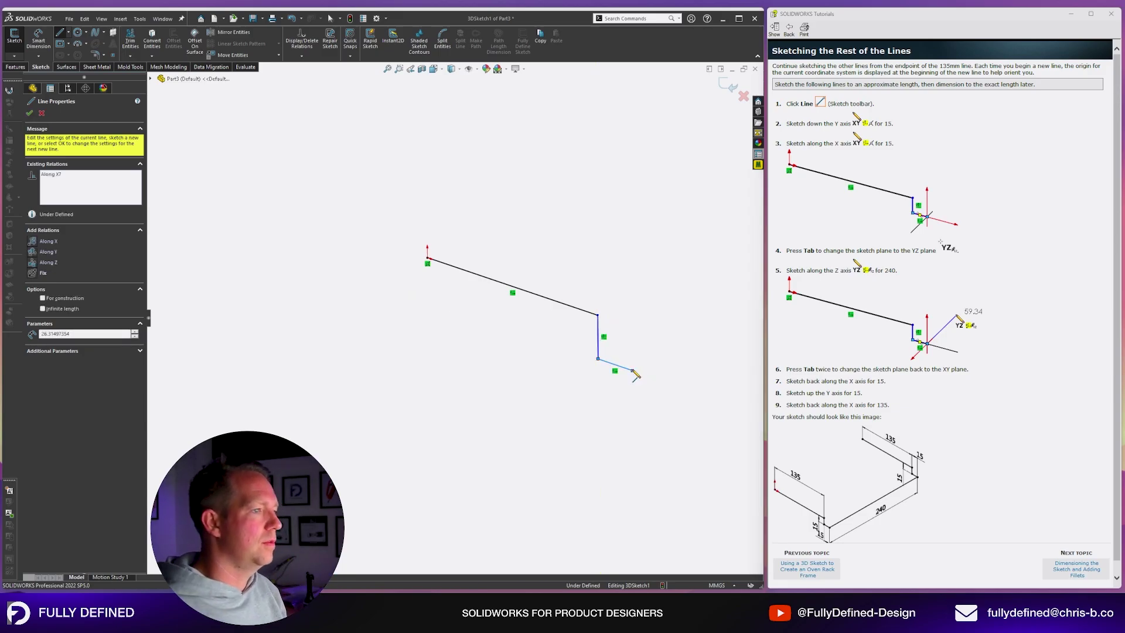
Switch to the YZ plane and sketch a 240 mm line along the Z axis from the chain's end
key("Tab")
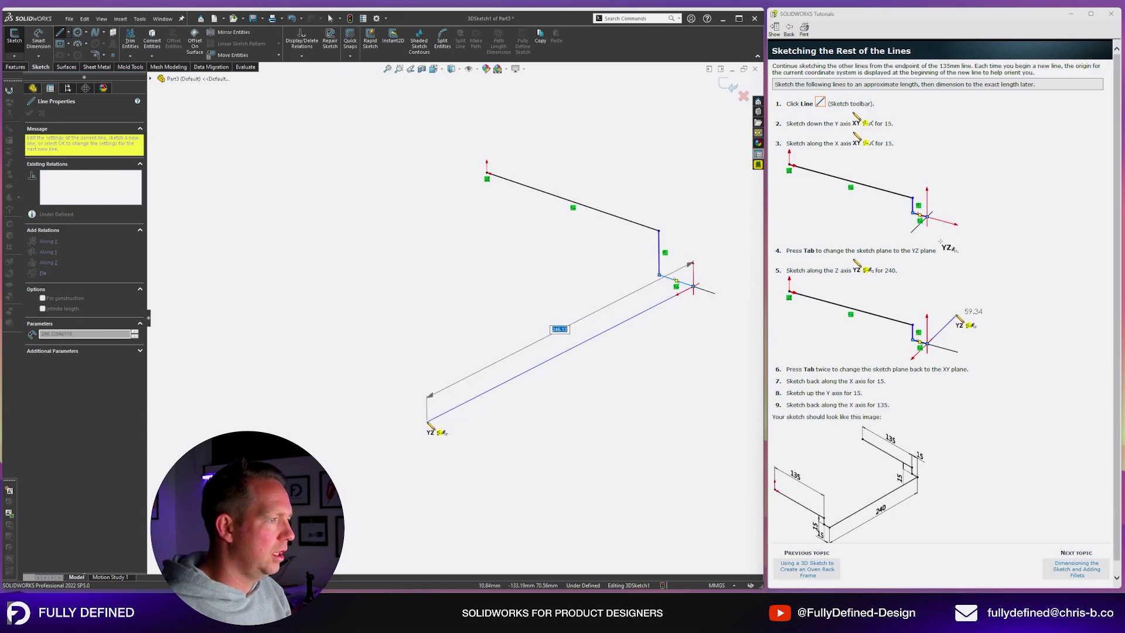
type("240")
key("Return")
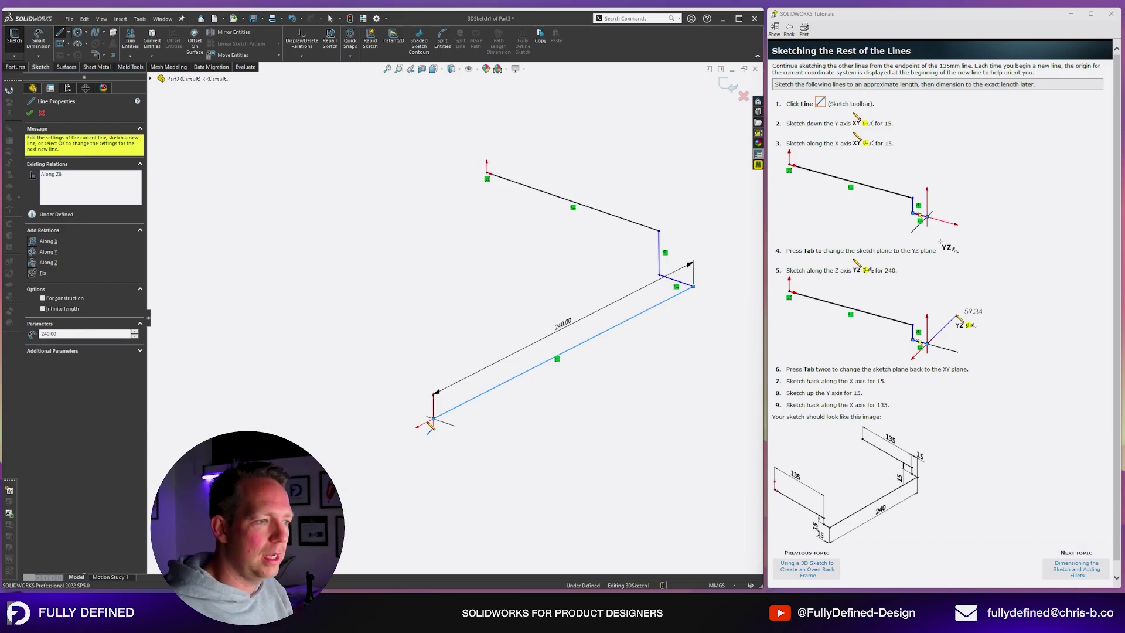
Return to the XY plane and sketch a 15 mm line back along X, followed by a 15 mm line up Y
key("Tab")
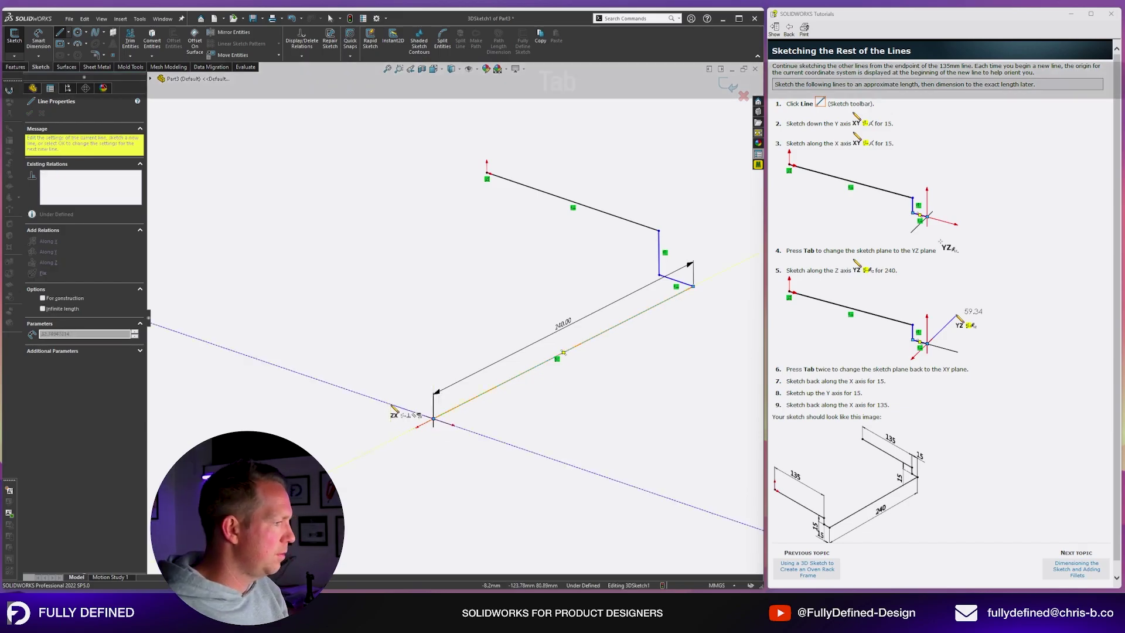
key("Tab")
type("15")
key("Return")
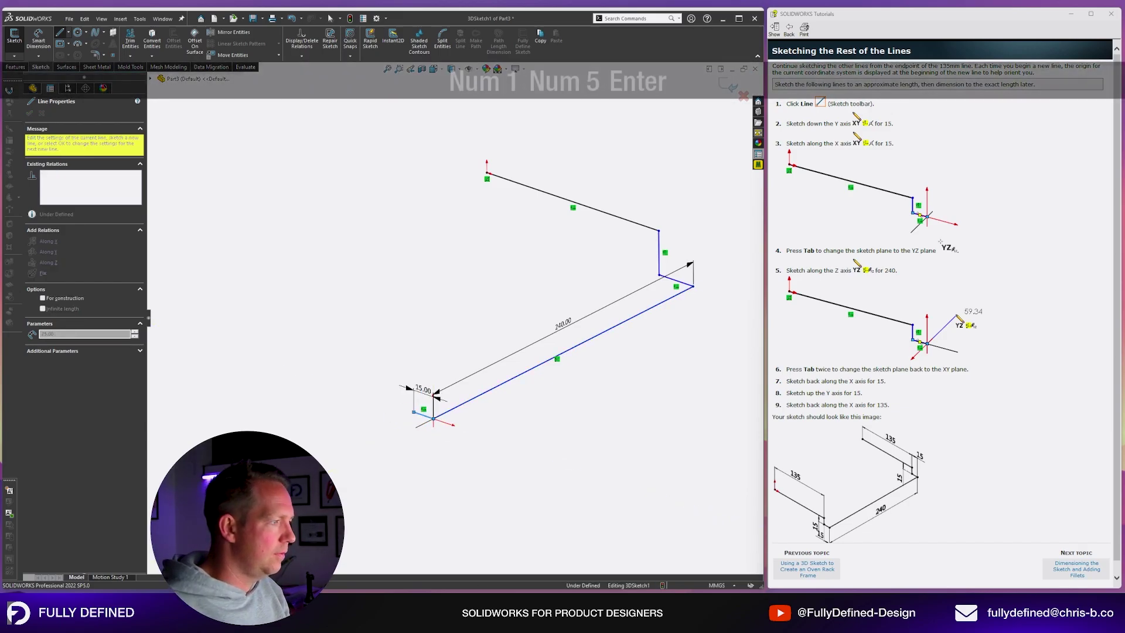
type("15")
key("Return")
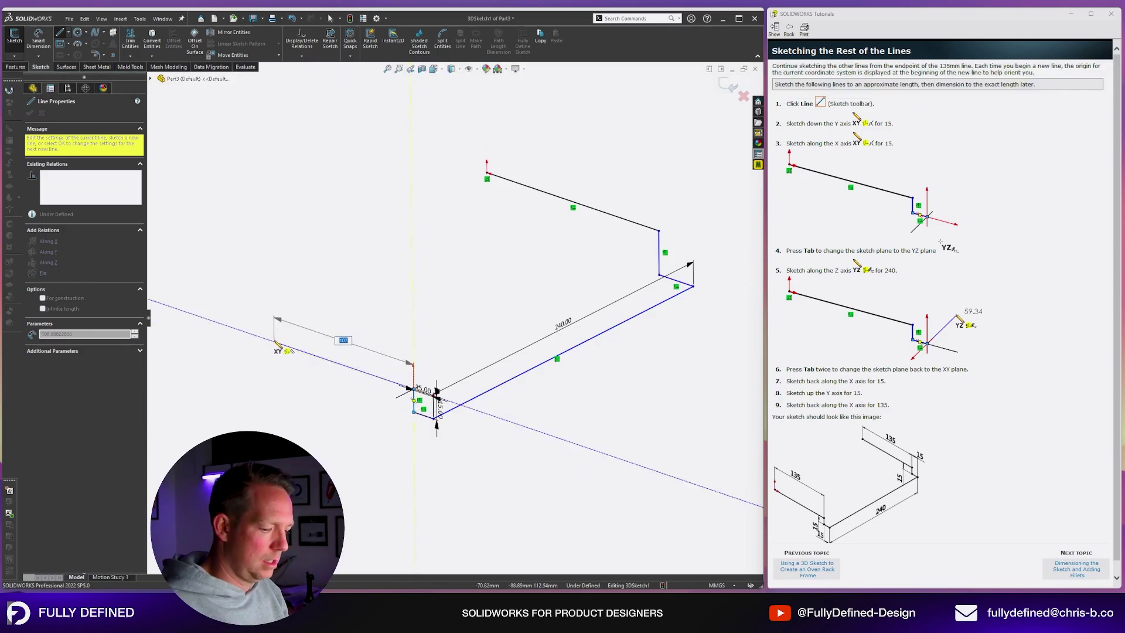
Finish the line chain with a 135 mm line running back along the X axis
type("135")
key("Return")
key("Escape")
key("Escape")
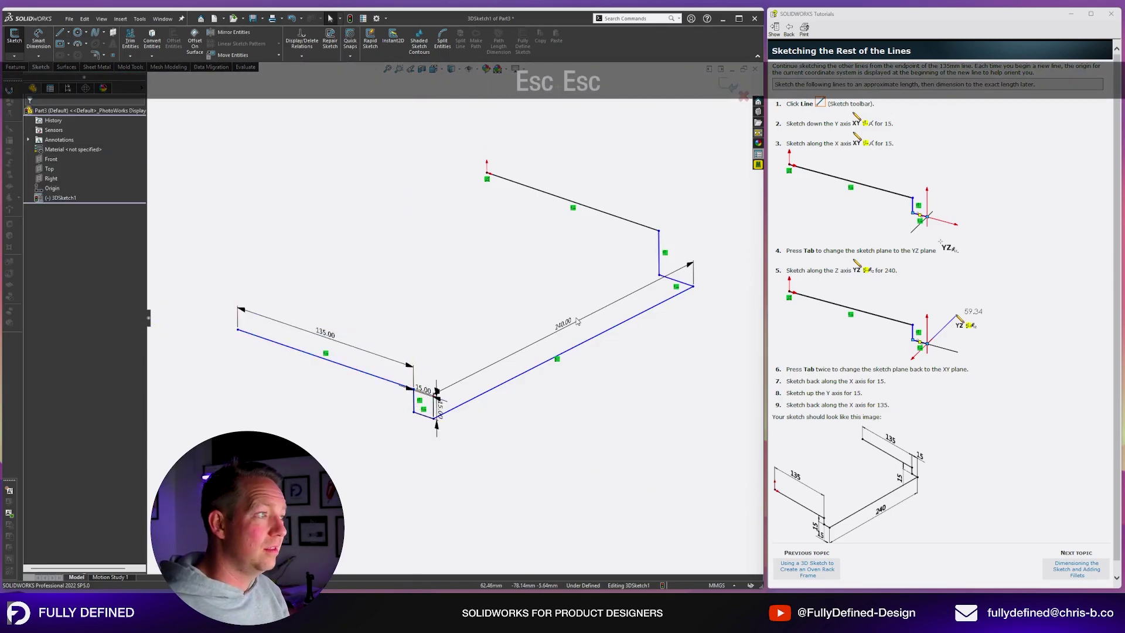
Move the two 15 mm dimensions clear of the sketch lines so they no longer overlap
scroll(376, 411, "down", 3)
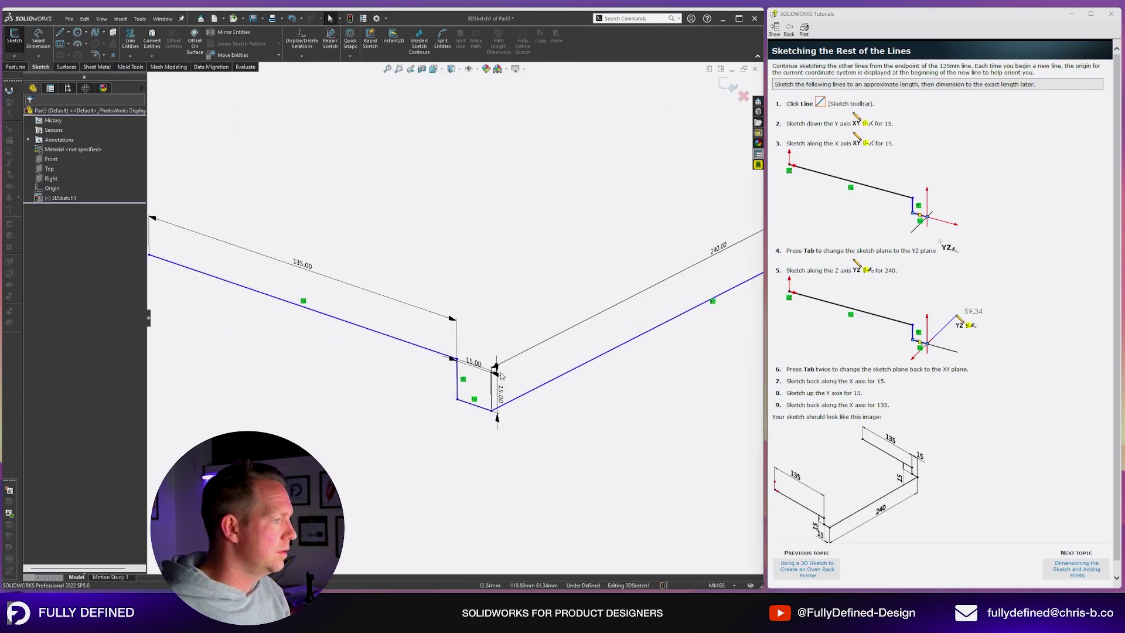
left_click_drag(474, 363, 469, 444)
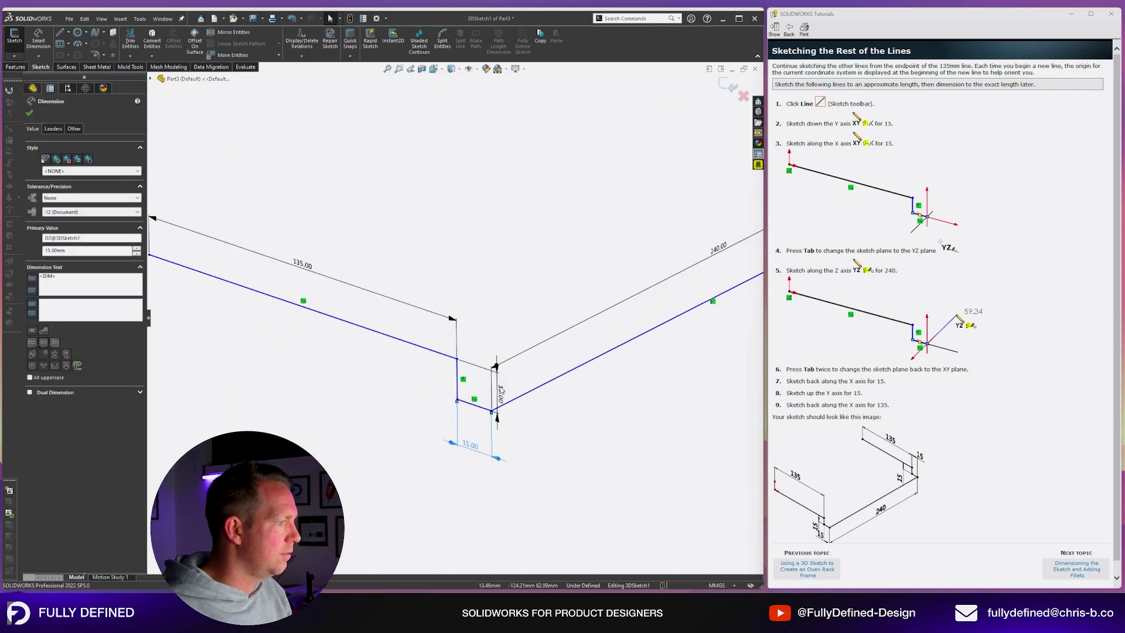
left_click_drag(501, 388, 515, 391)
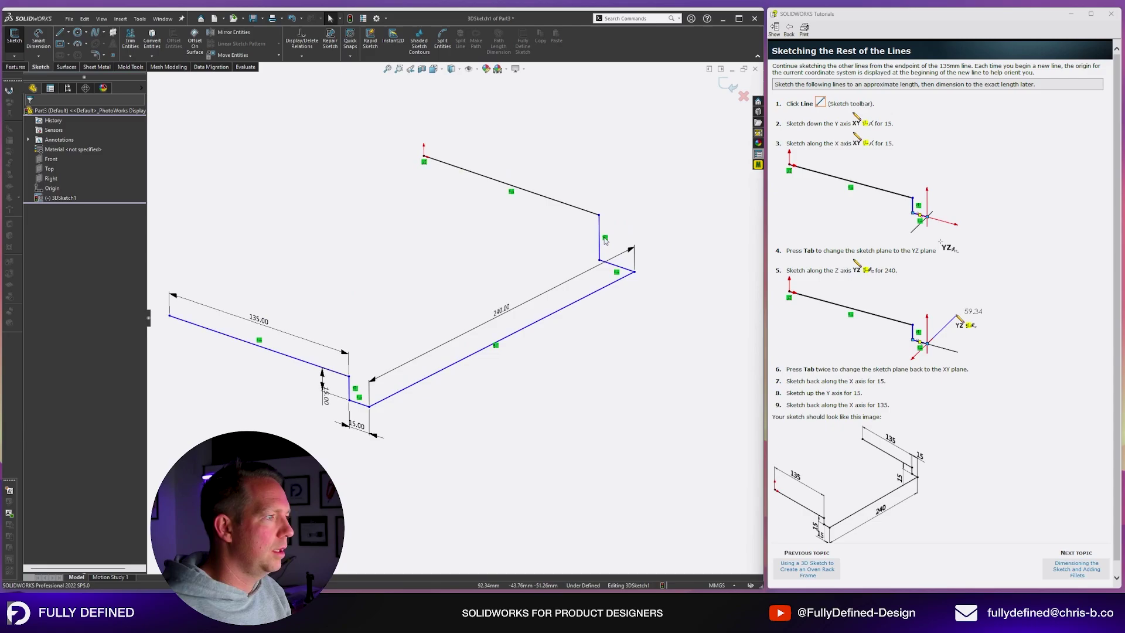
Make the two undimensioned short lines equal in length to the dimensioned 15 mm line along X
left_click(598, 246)
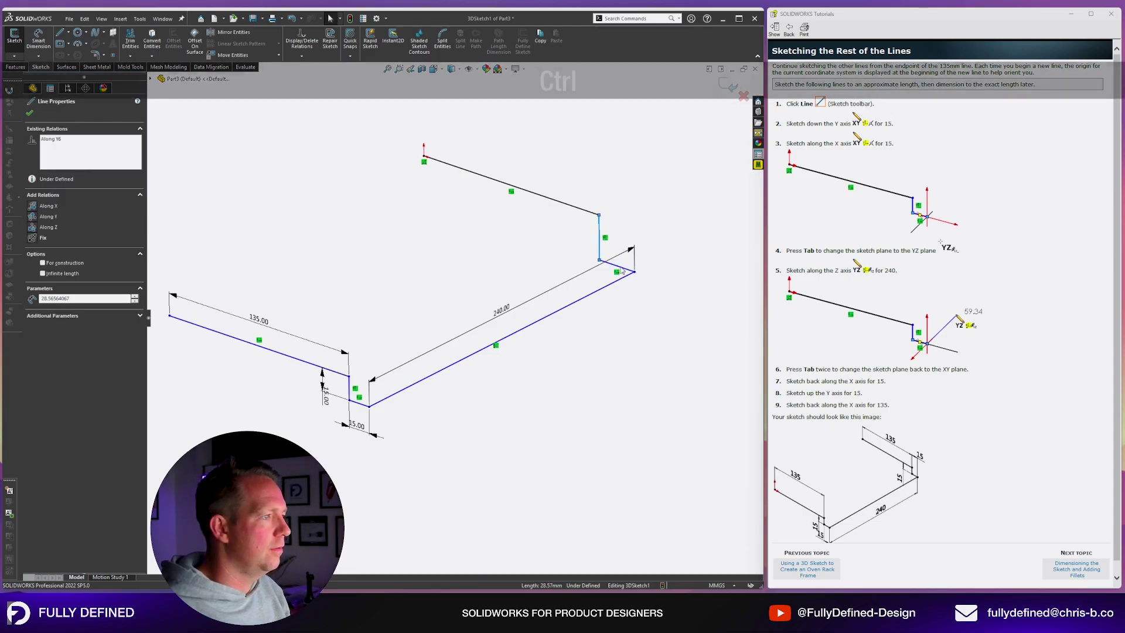
left_click(618, 266, "ctrl")
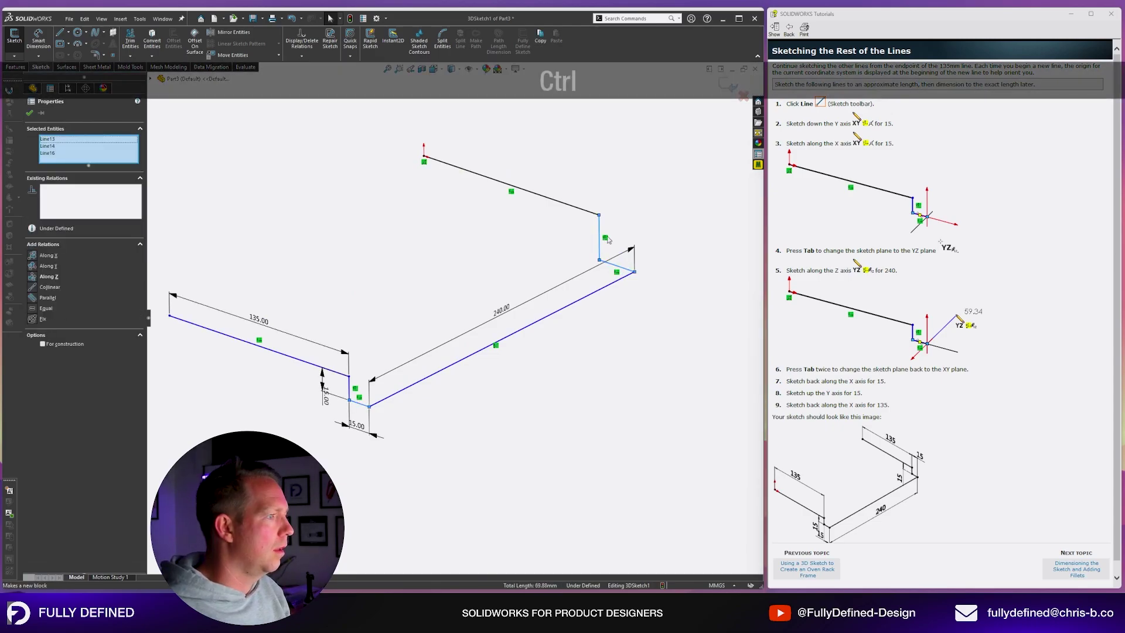
left_click(34, 309)
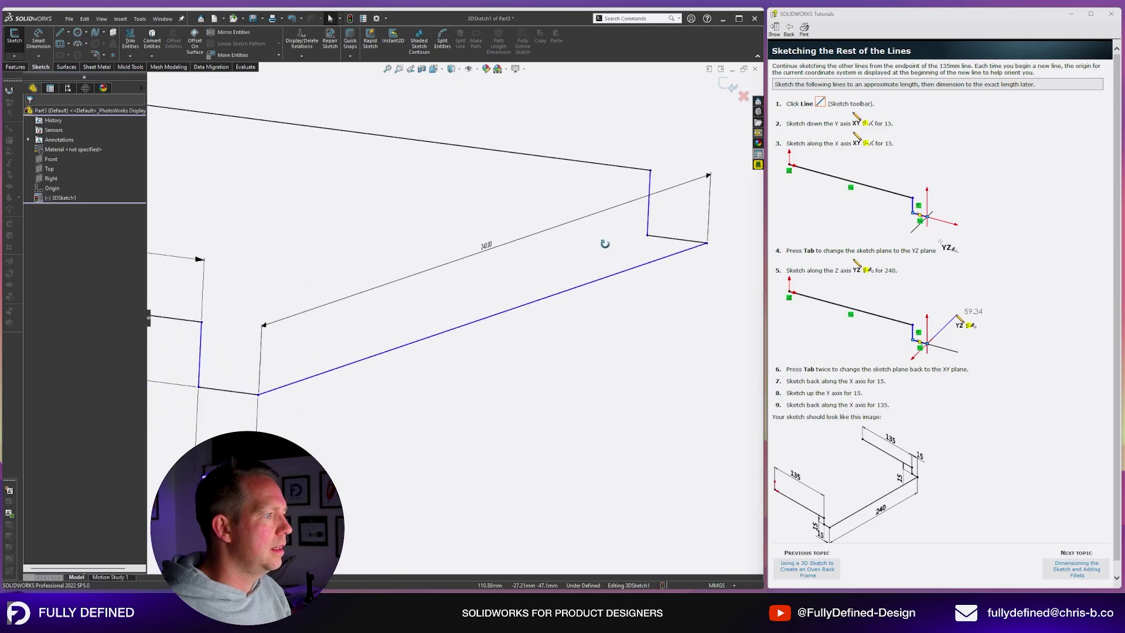
Make the first line from the origin equal in length to the opposite 135 mm line
key("f")
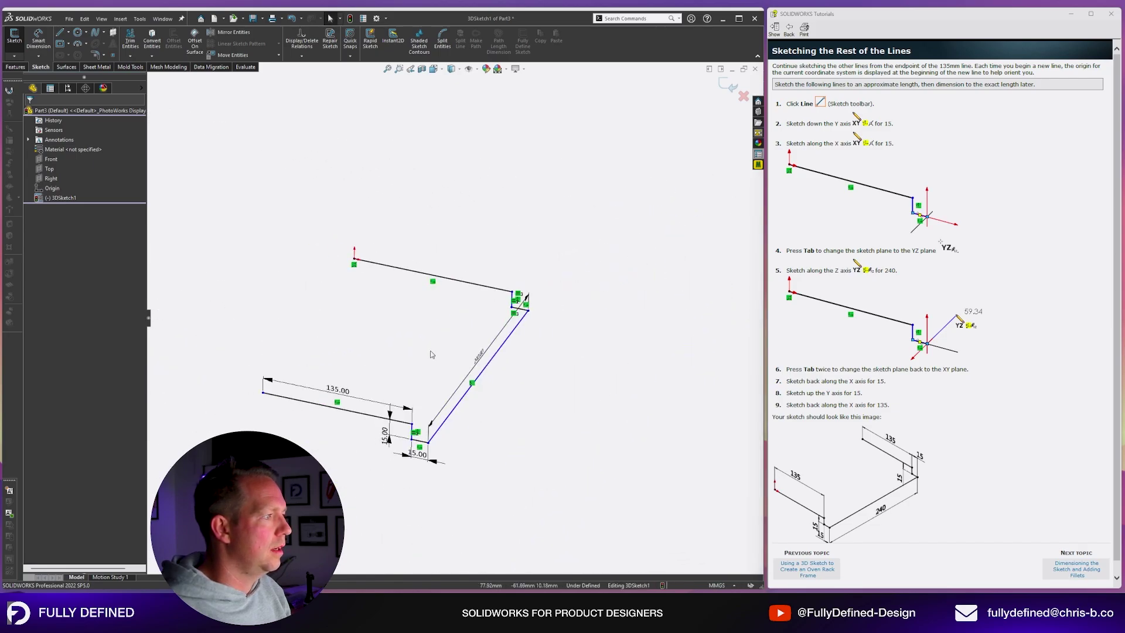
left_click(375, 416)
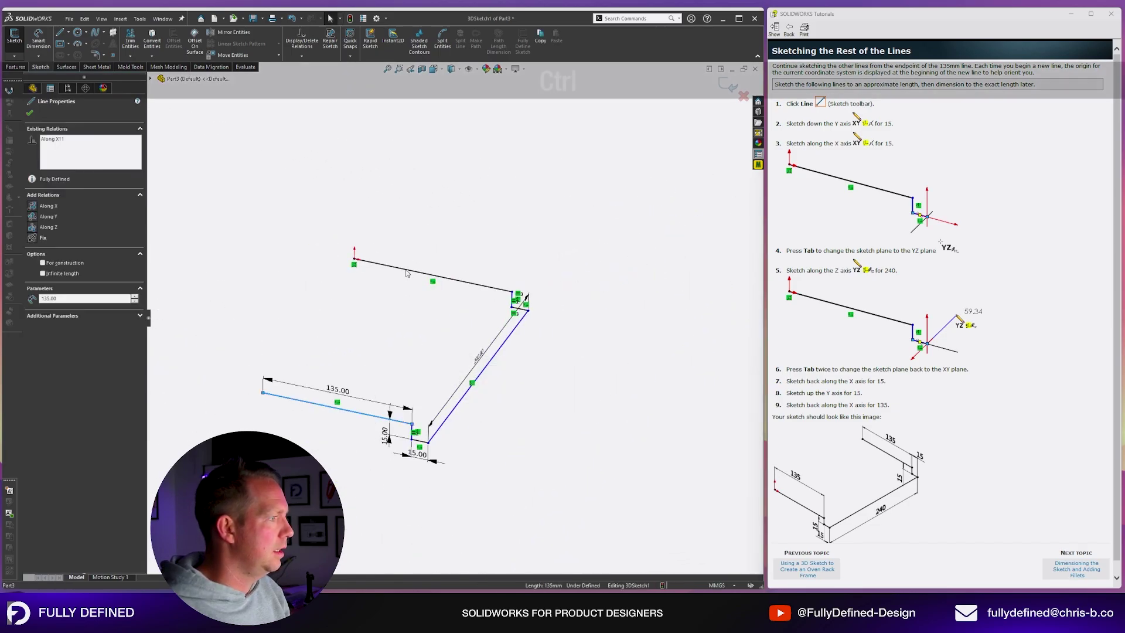
left_click(409, 270, "ctrl")
left_click(34, 319)
Move the 240 mm dimension to the outer side of the long Z-axis line, as the tutorial shows
middle_click_drag(413, 351, 421, 327)
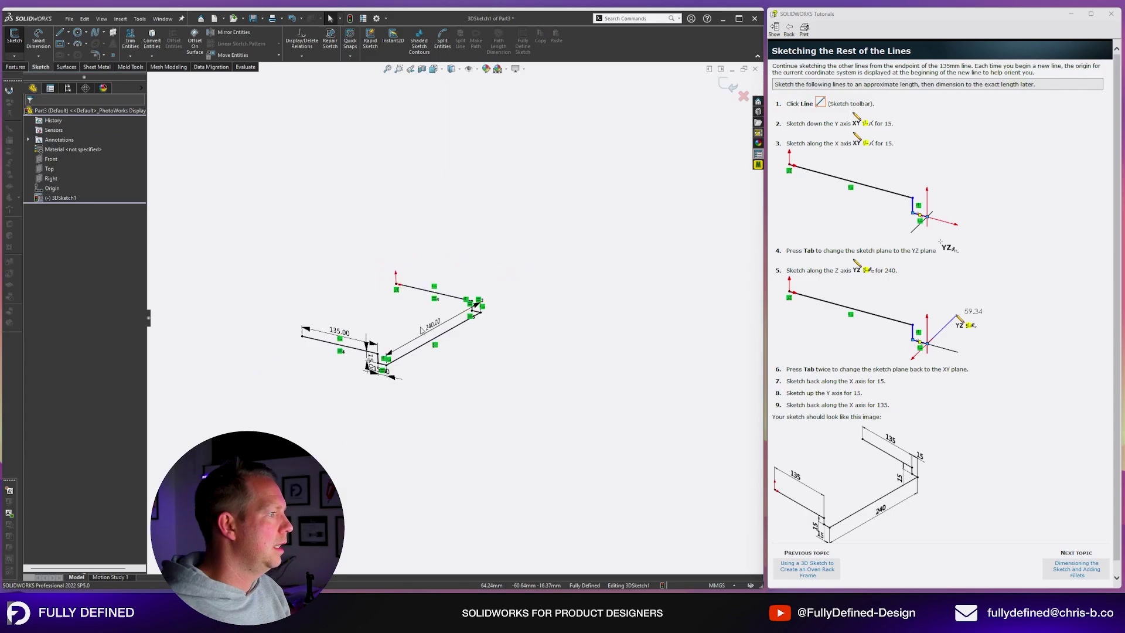
scroll(274, 345, "down", 2)
scroll(443, 297, "down", 1)
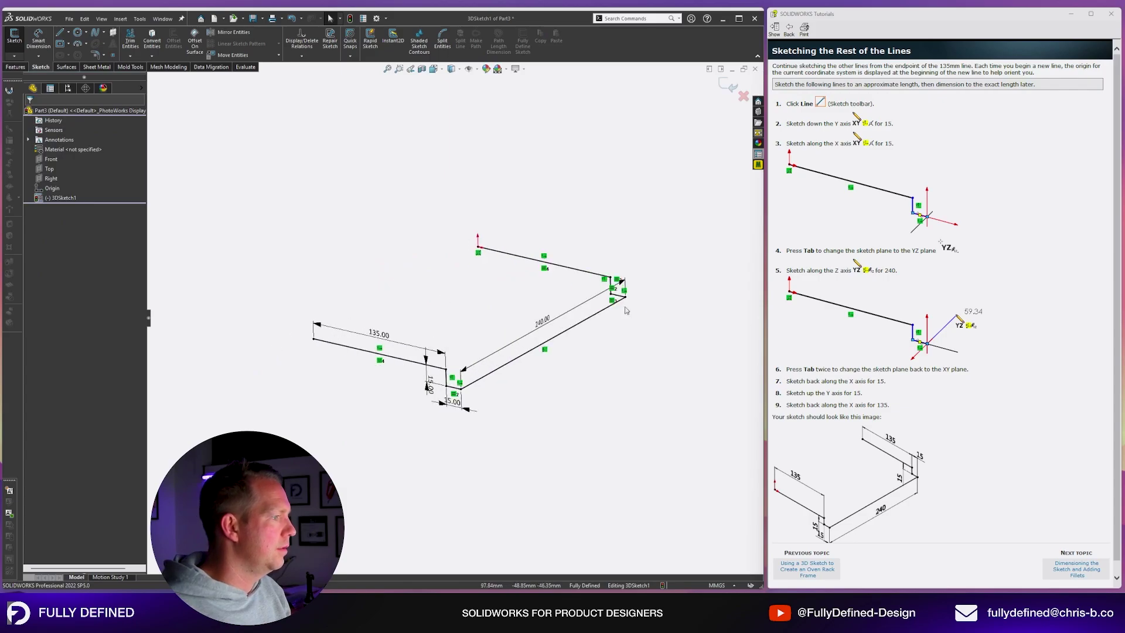
mouse_move(626, 307)
middle_mouse_down()
mouse_move(673, 304)
mouse_move(650, 316)
mouse_move(590, 253)
middle_mouse_up()
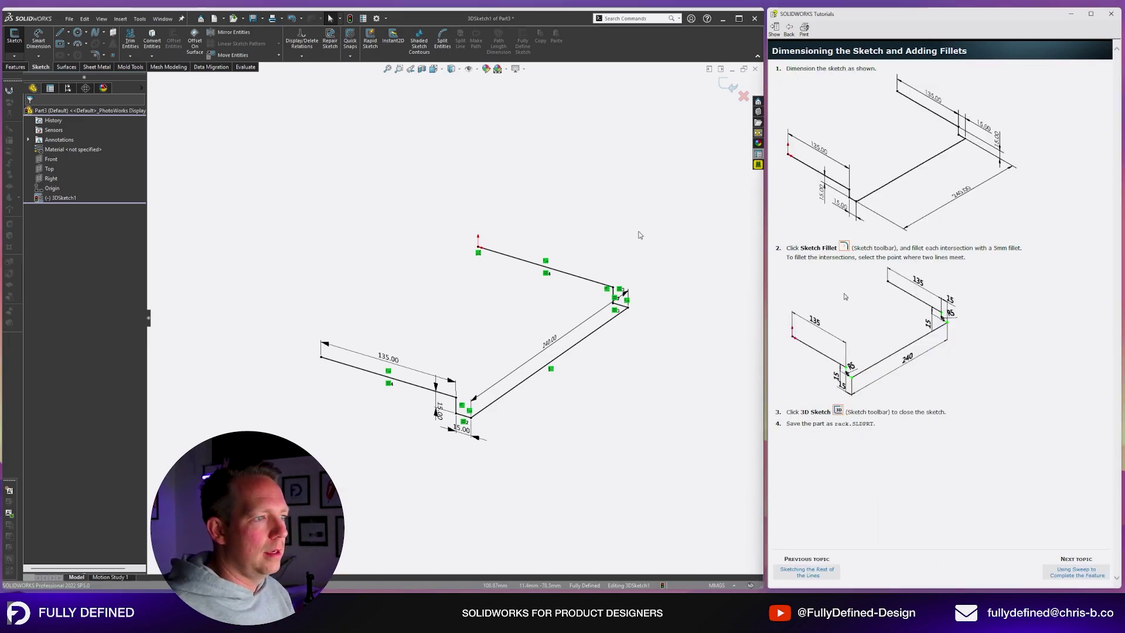
scroll(563, 355, "down", 3)
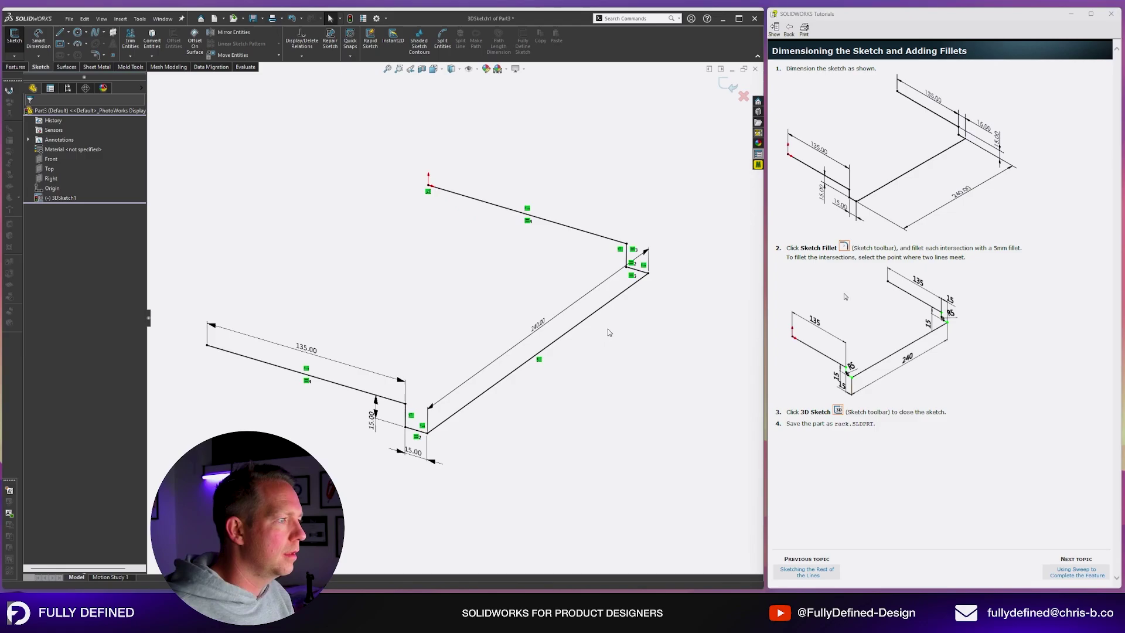
left_click_drag(586, 293, 586, 380)
left_click(668, 492)
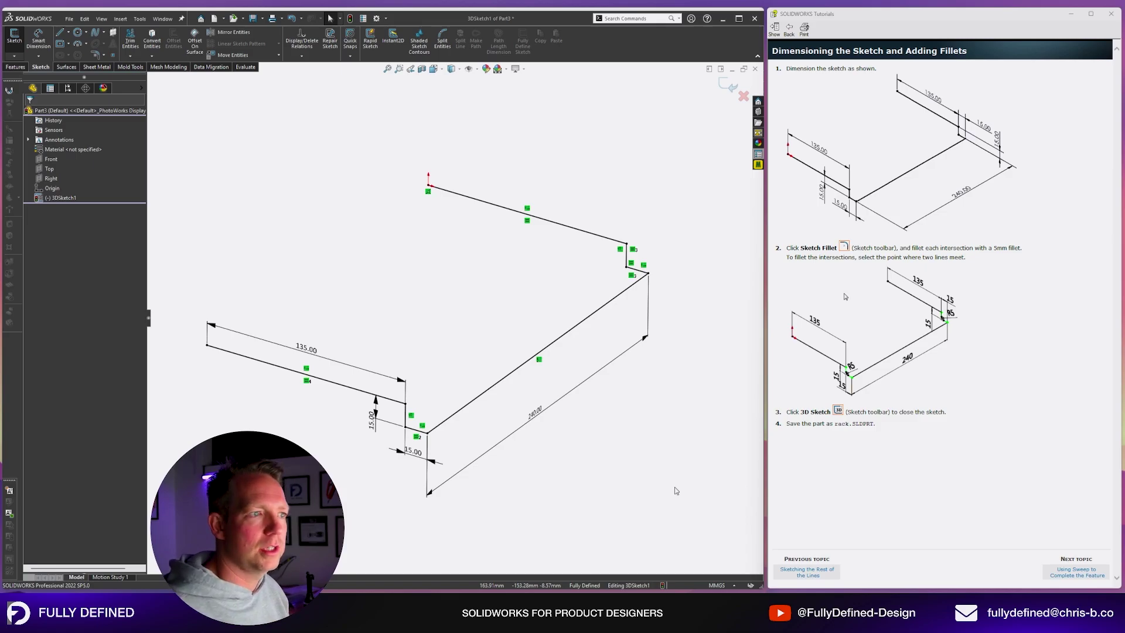
Fillet all six corners of the 3D sketch with a 5 mm radius, accepting removal of the equal-length relations
left_click(95, 54)
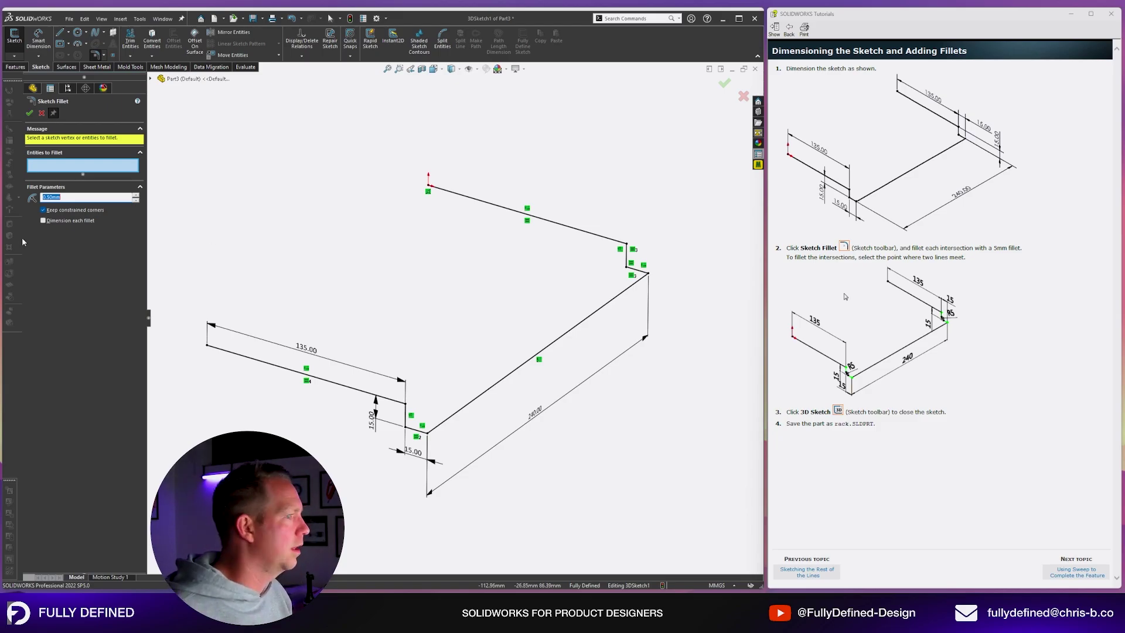
type("5")
key("Return")
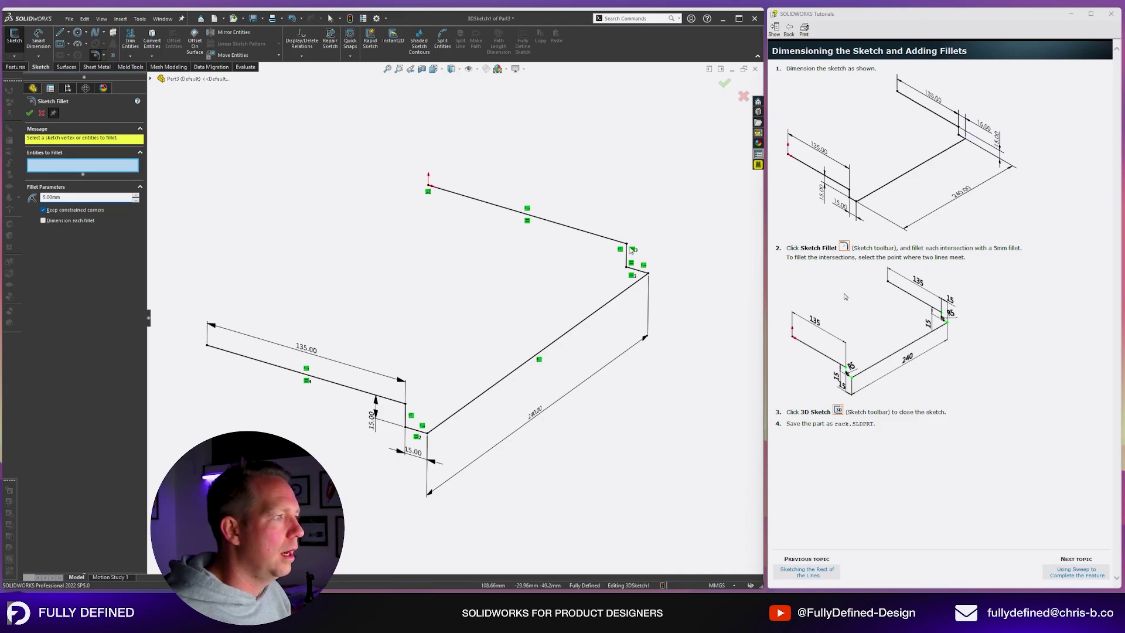
mouse_move(331, 231)
left_mouse_down()
mouse_move(409, 304)
mouse_move(743, 500)
mouse_move(724, 492)
left_mouse_up()
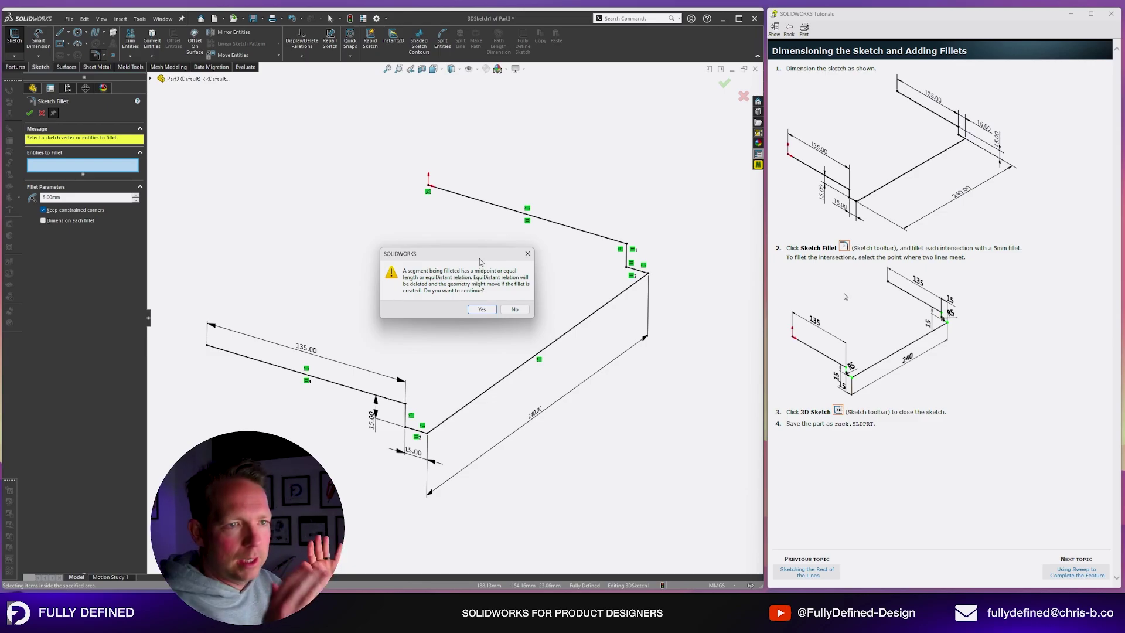
left_click(482, 309)
left_click(580, 318)
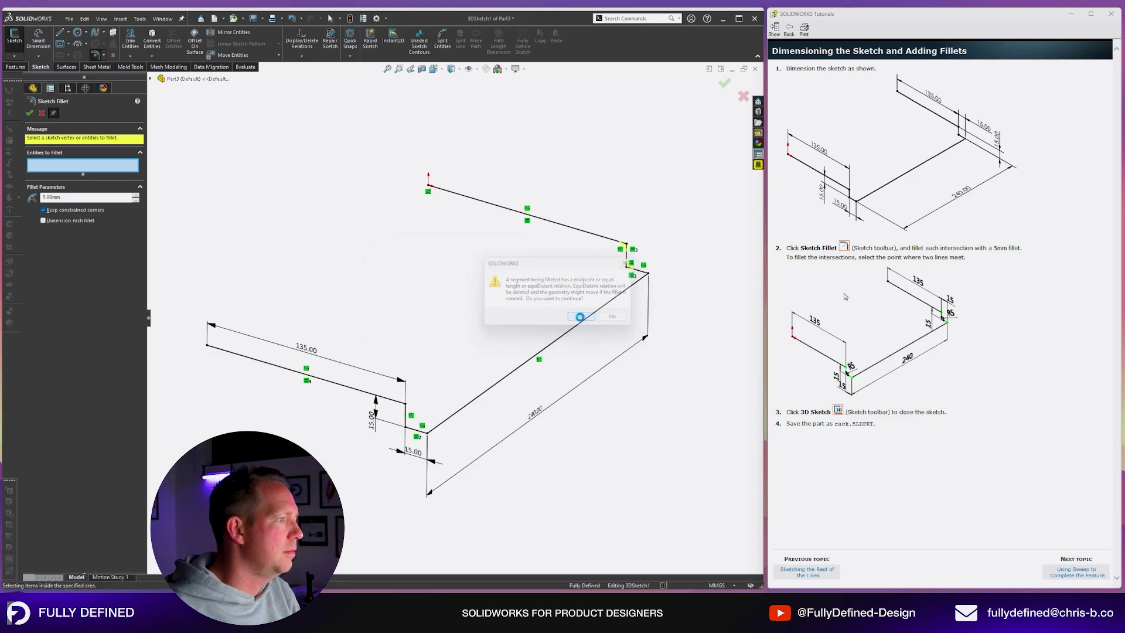
left_click(580, 318)
left_click(580, 318)
left_click(581, 318)
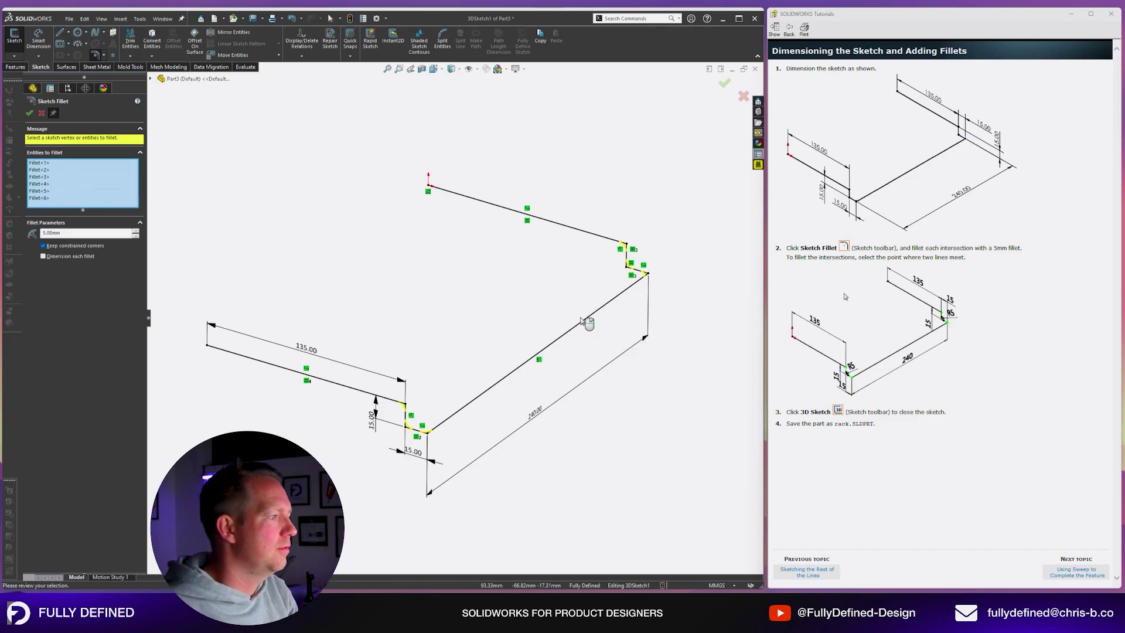
right_click(583, 321)
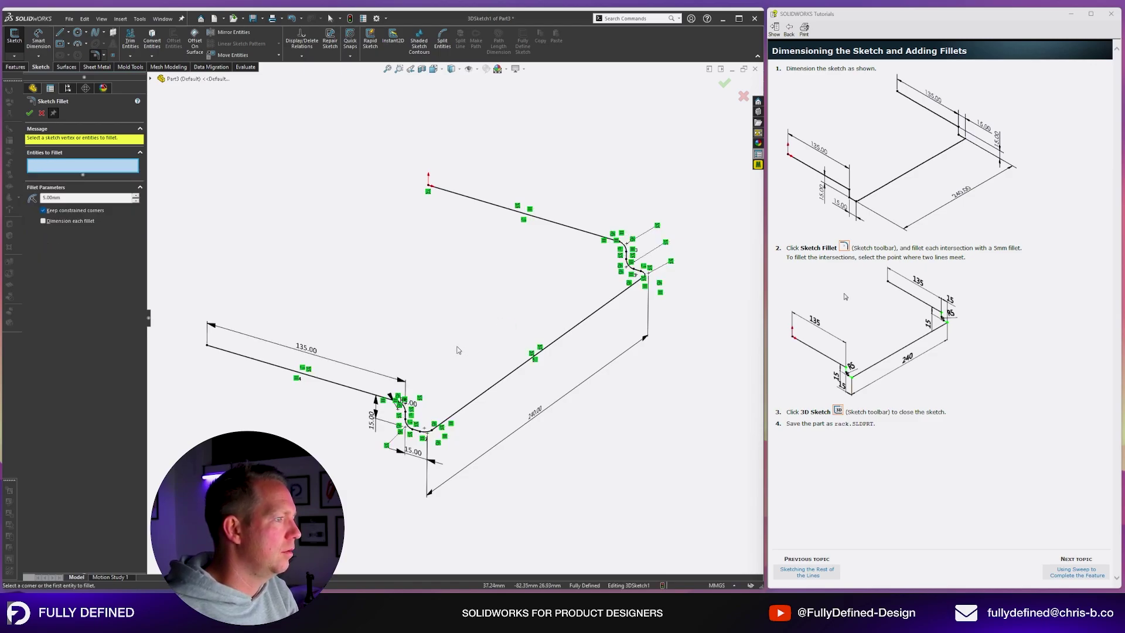
Inspect the filleted frame from the side and in isometric view, and open the tutorial topic Using Sweep to Complete the Feature
middle_click_drag(459, 350, 580, 332)
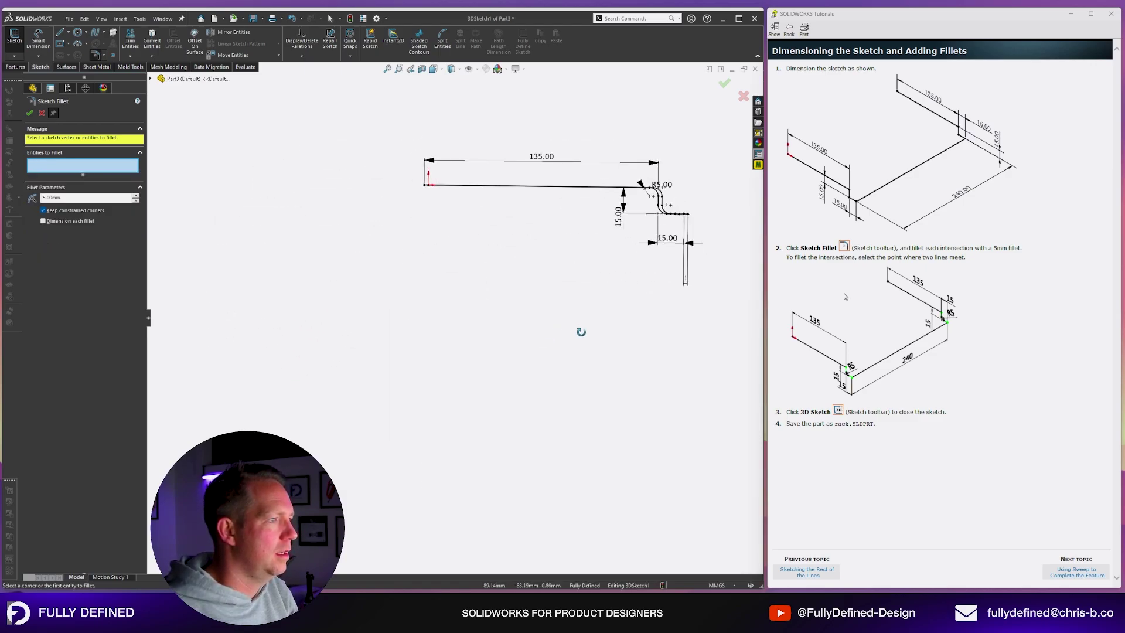
key("ctrl+7")
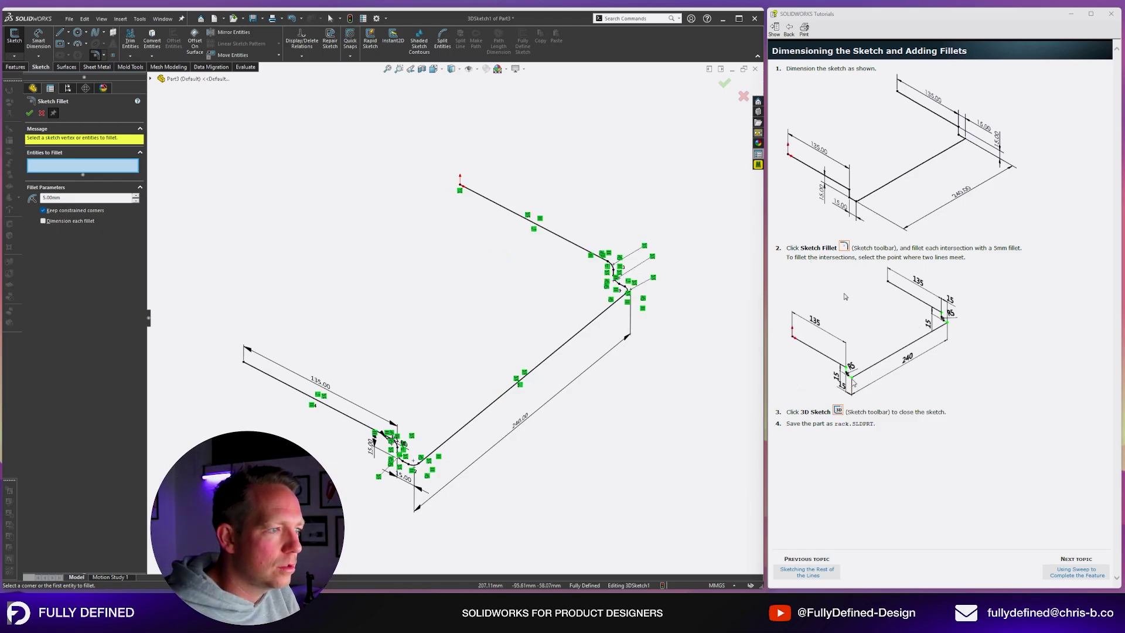
left_click(1077, 571)
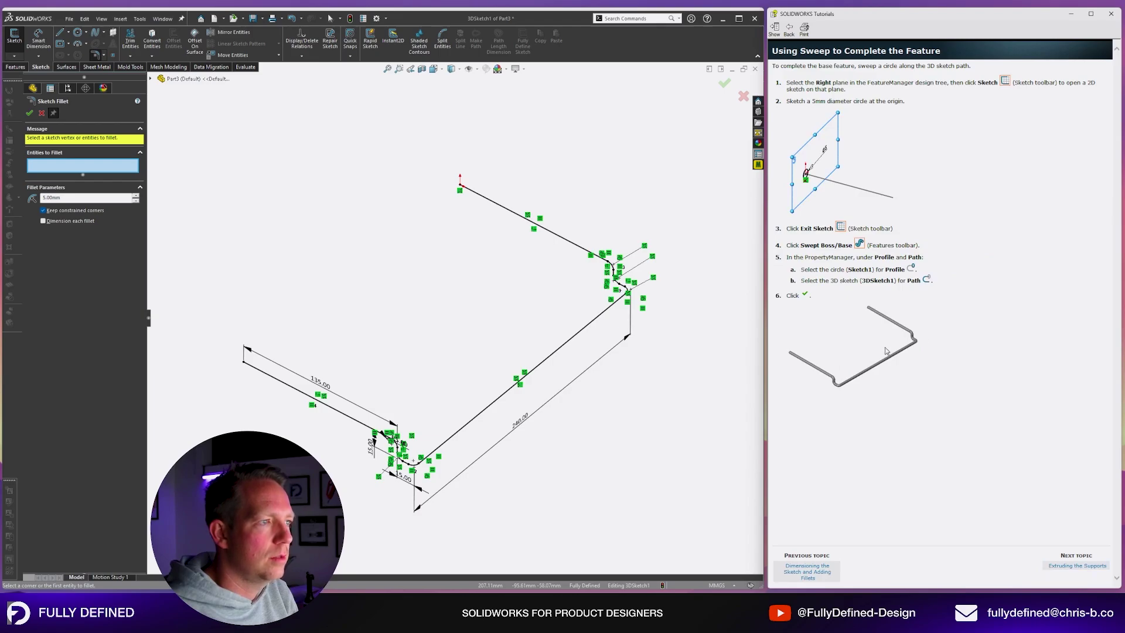
Finish the sketch fillet command and exit the 3D sketch
left_click(29, 113)
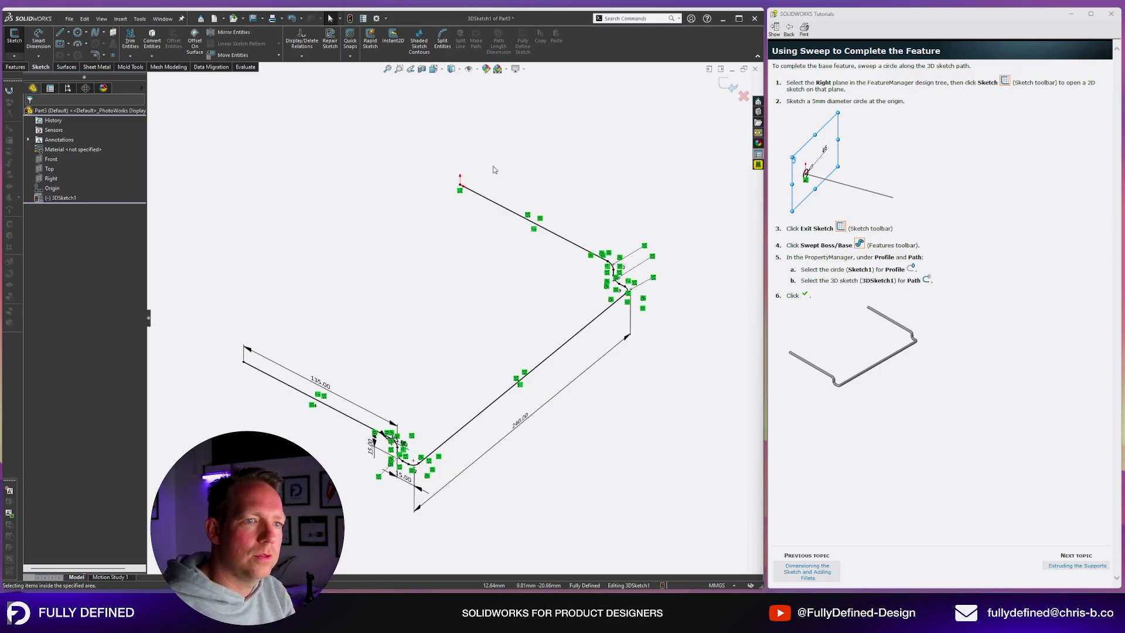
left_click(723, 85)
Sketch a 5 mm diameter circle at the origin on the Right plane and exit the sketch
left_click(50, 169)
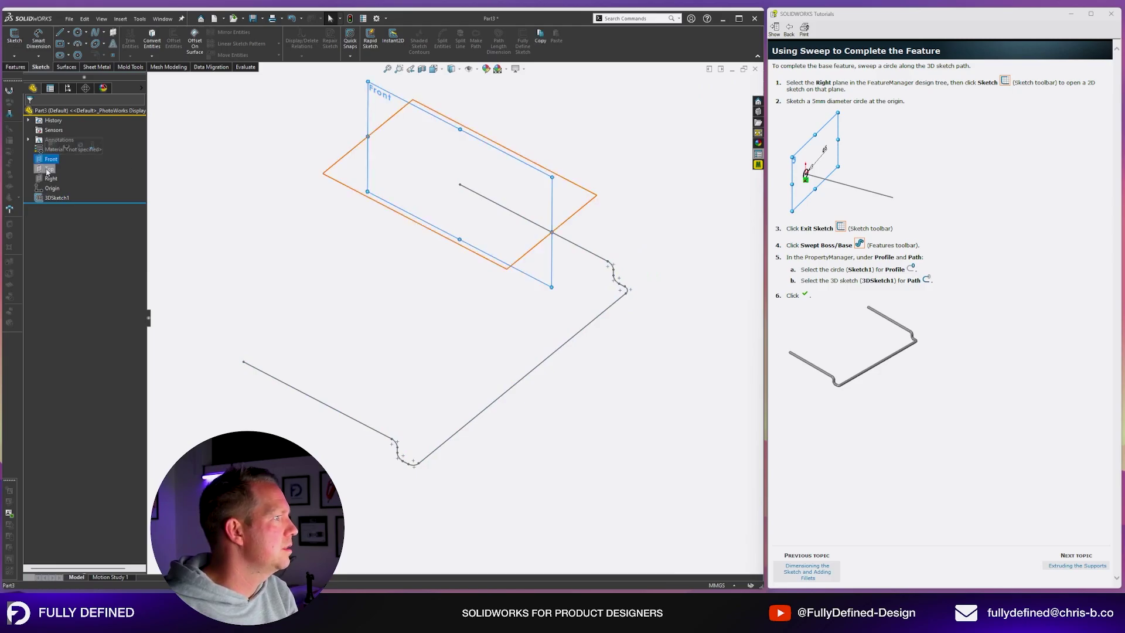
left_click(51, 178)
left_click(54, 165)
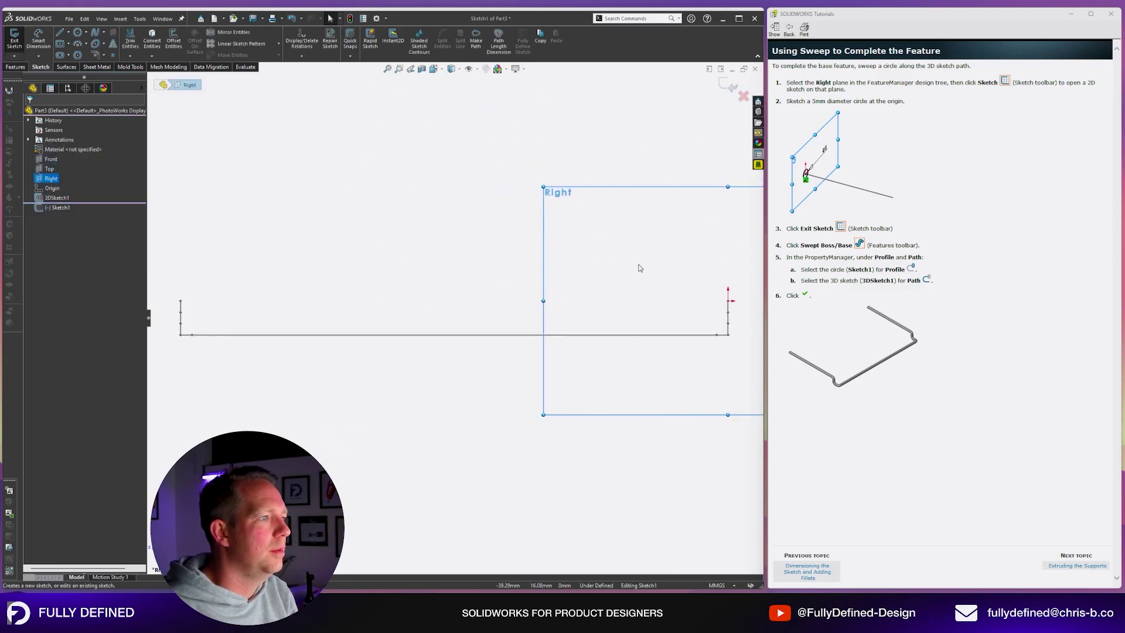
key("c")
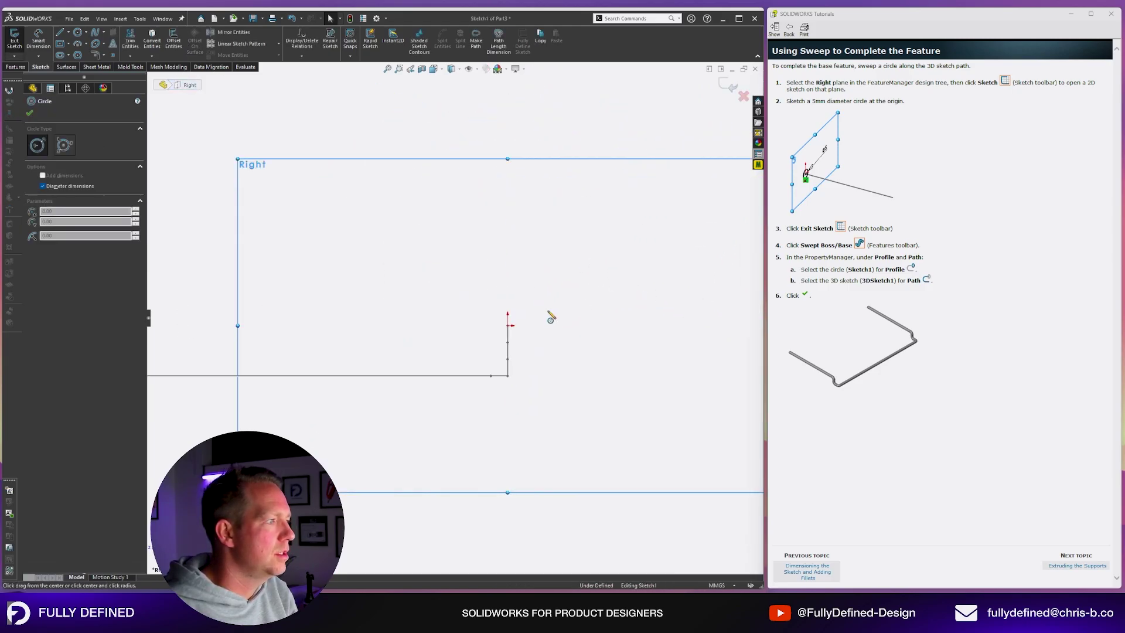
left_click(507, 325)
type("5")
key("Return")
key("Escape")
scroll(444, 277, "up", 5)
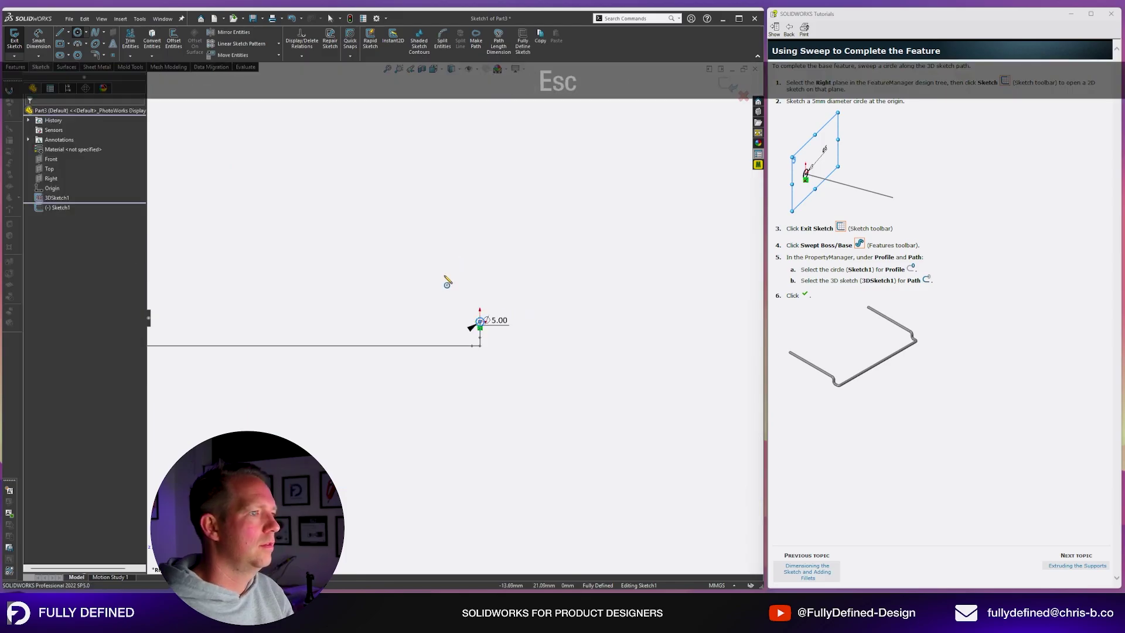
middle_click_drag(419, 275, 490, 354)
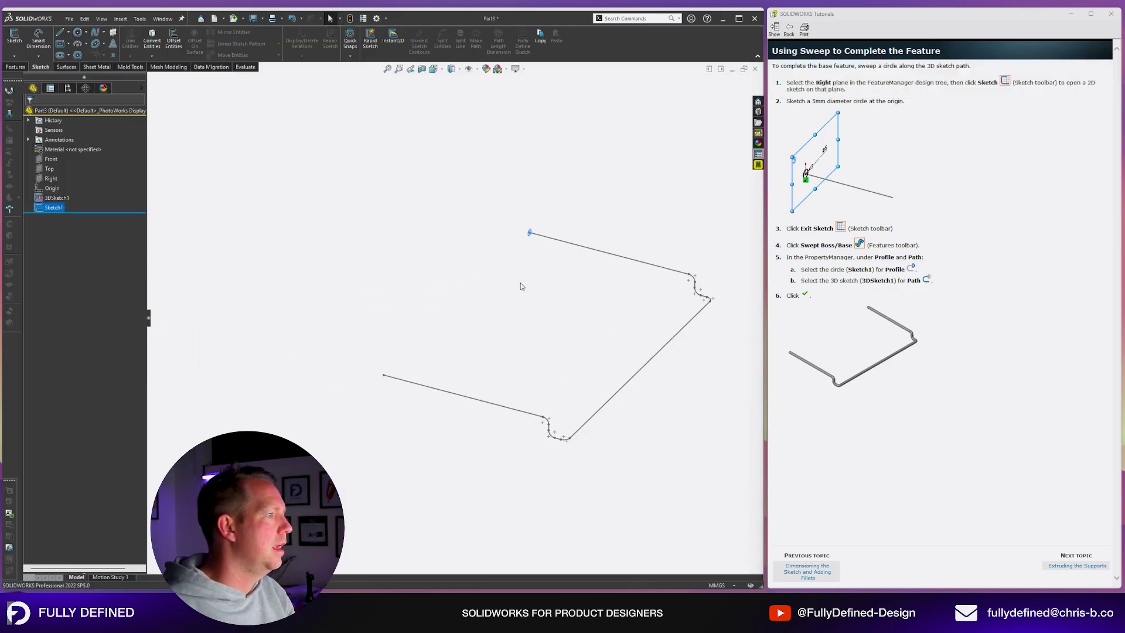
middle_click_drag(623, 258, 613, 253)
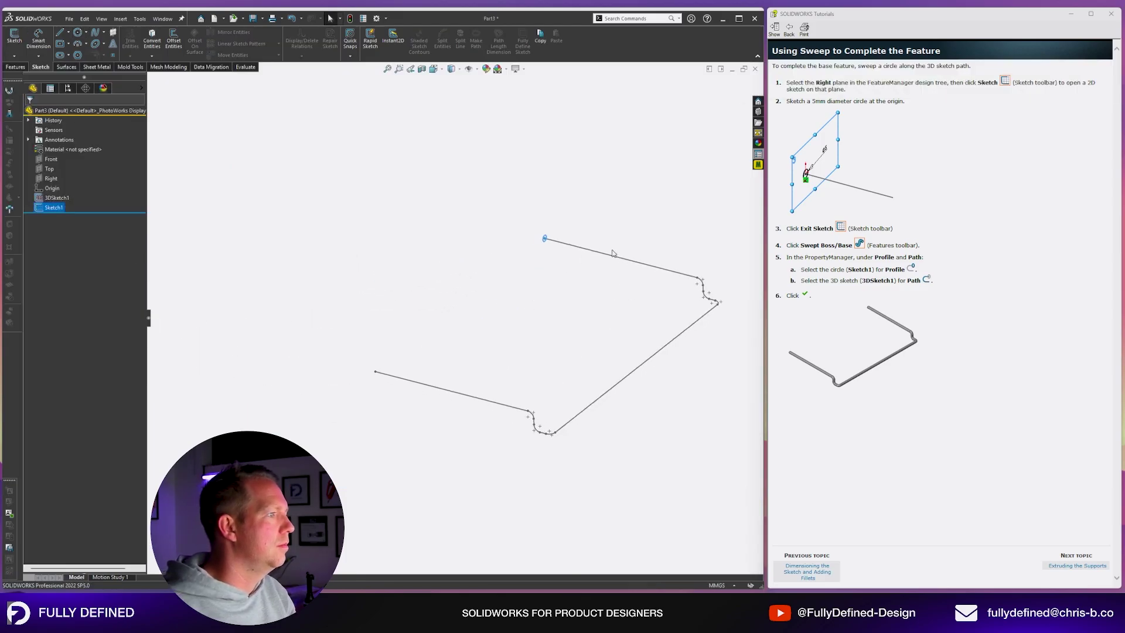
scroll(619, 249, "down", 5)
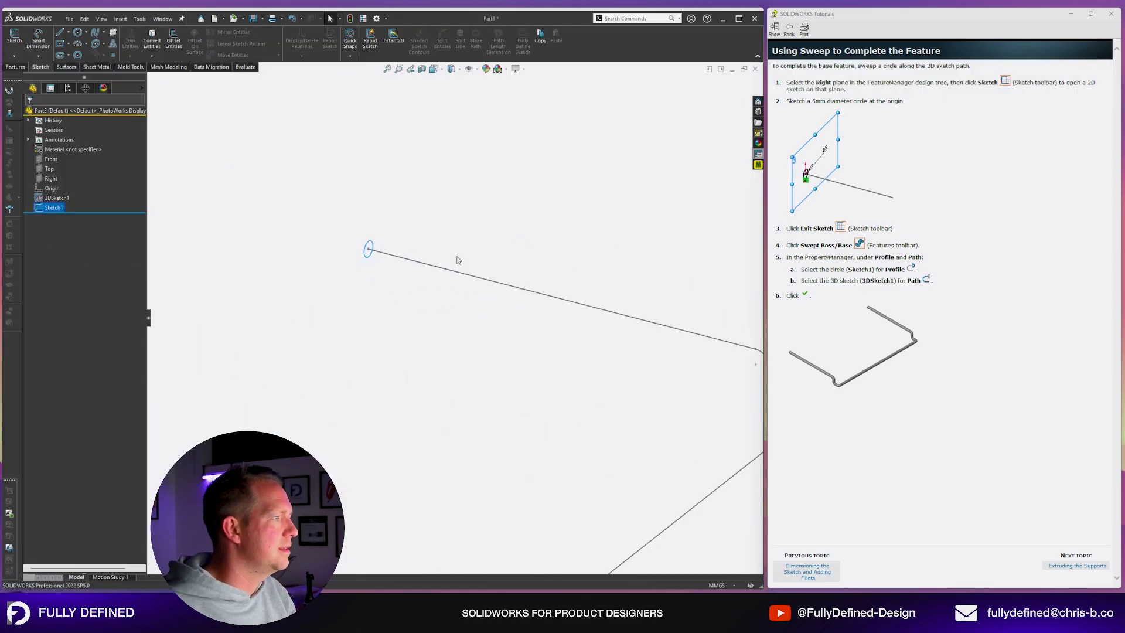
Try to sweep the circle sketch as a profile along the 3D sketch path
left_click(17, 68)
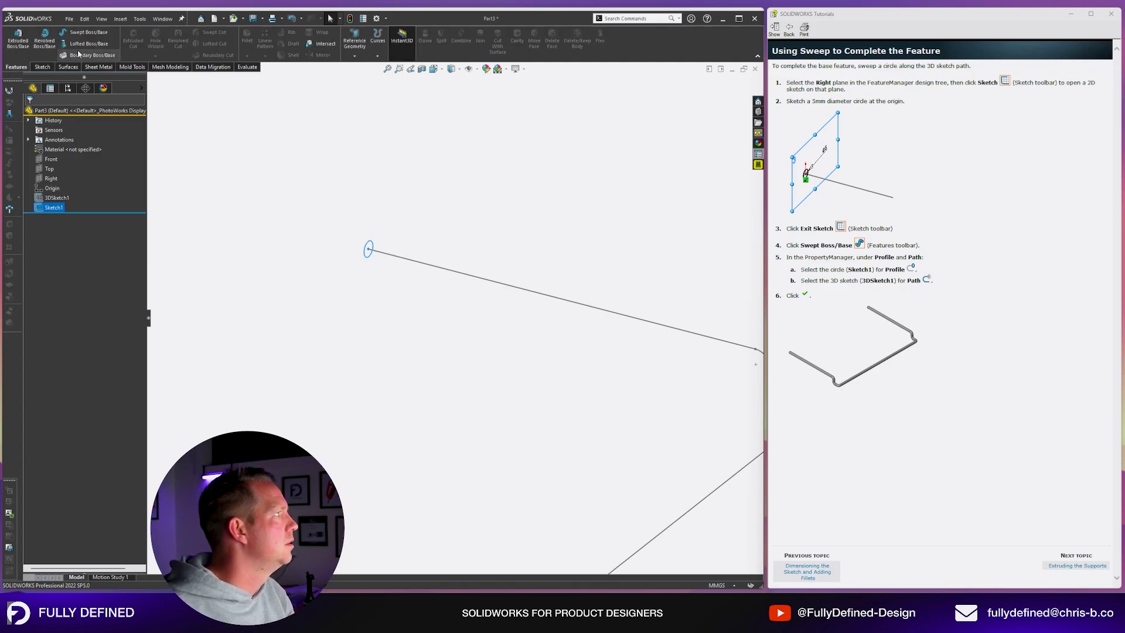
left_click(84, 33)
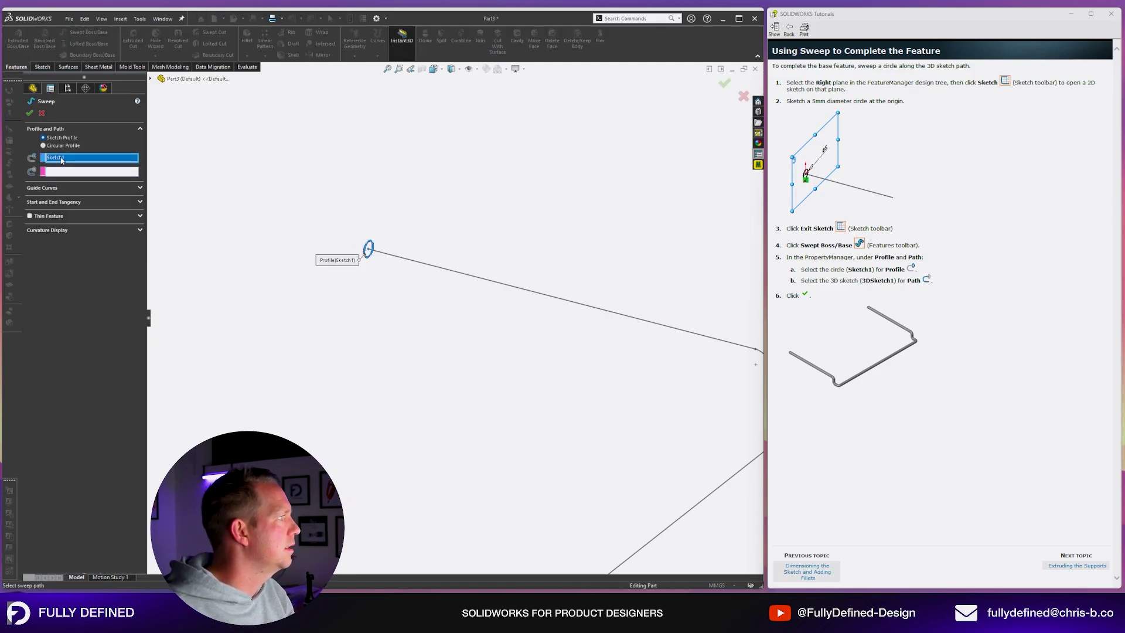
left_click(440, 272)
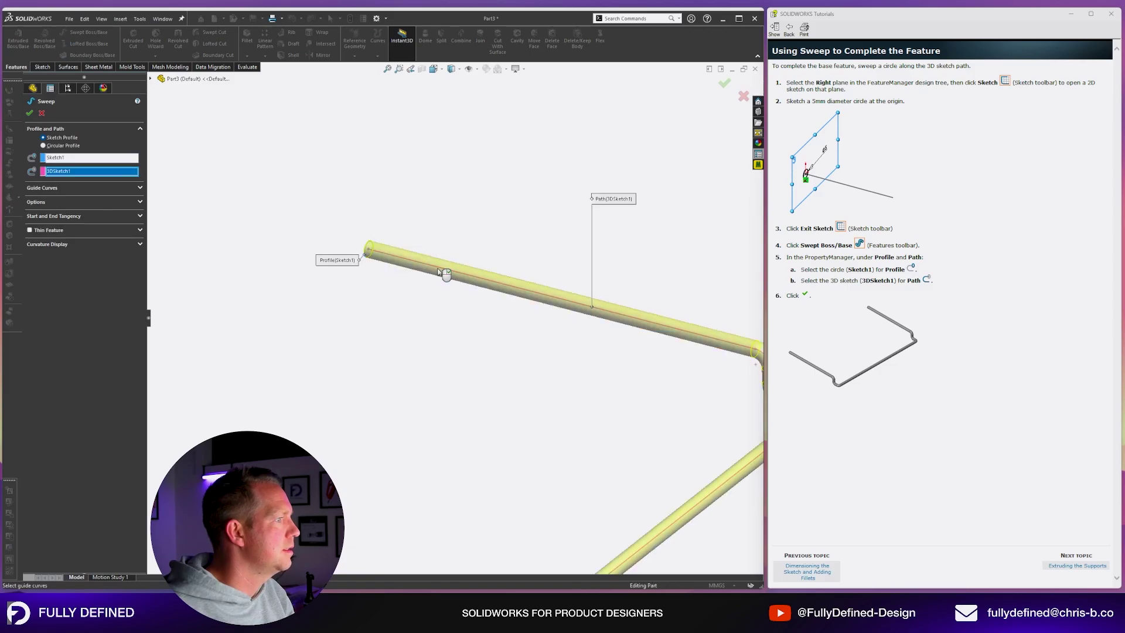
scroll(439, 404, "up", 5)
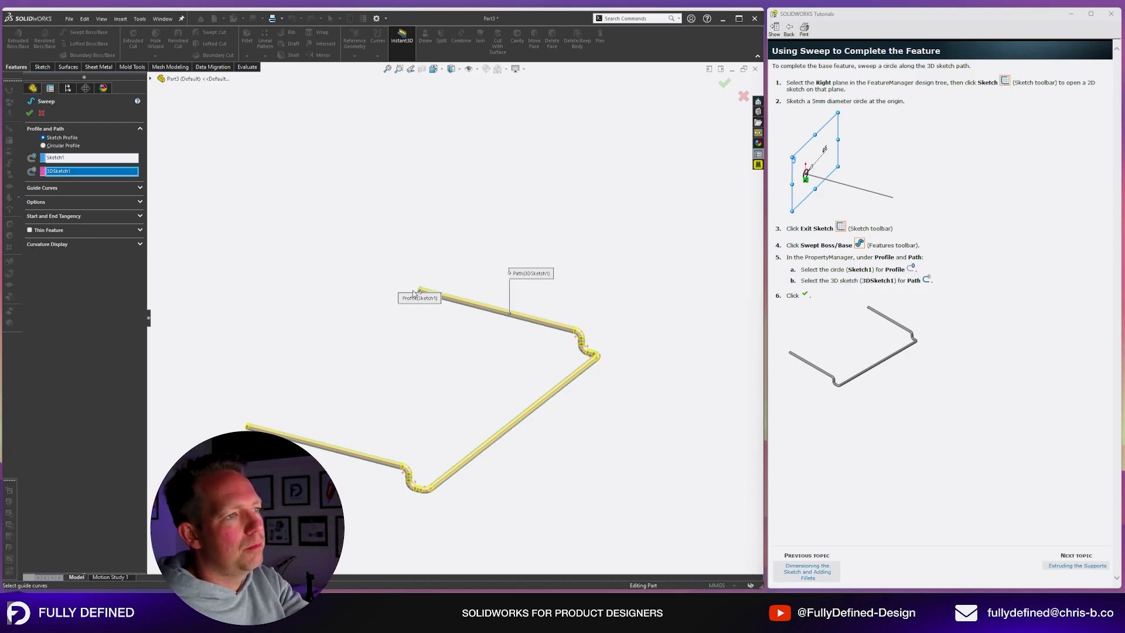
scroll(414, 293, "down", 8)
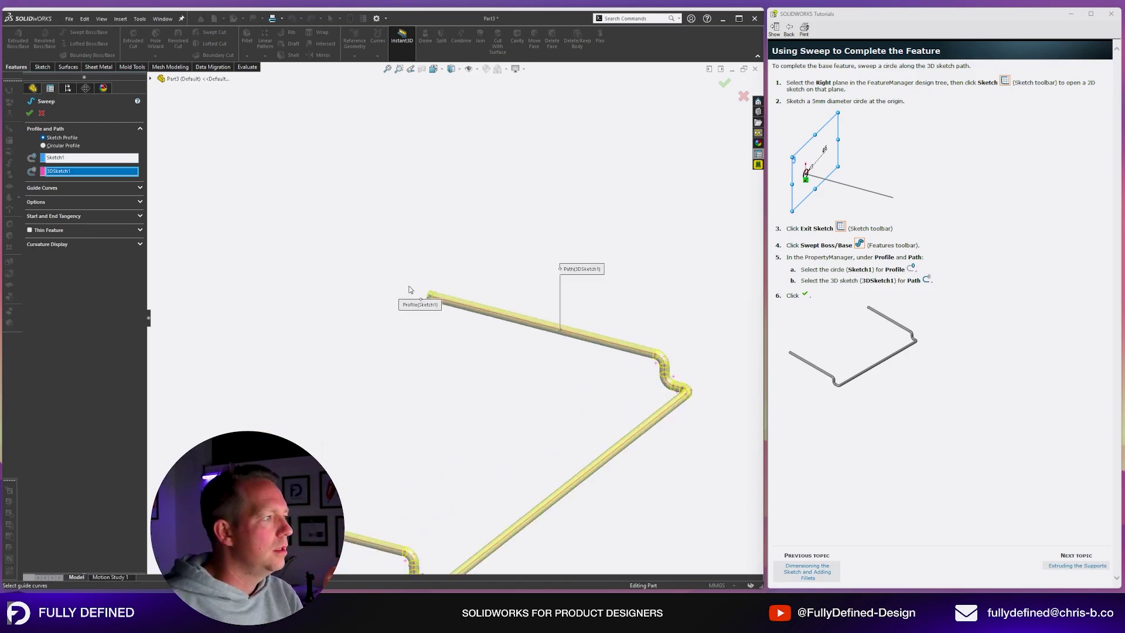
scroll(437, 304, "down", 4)
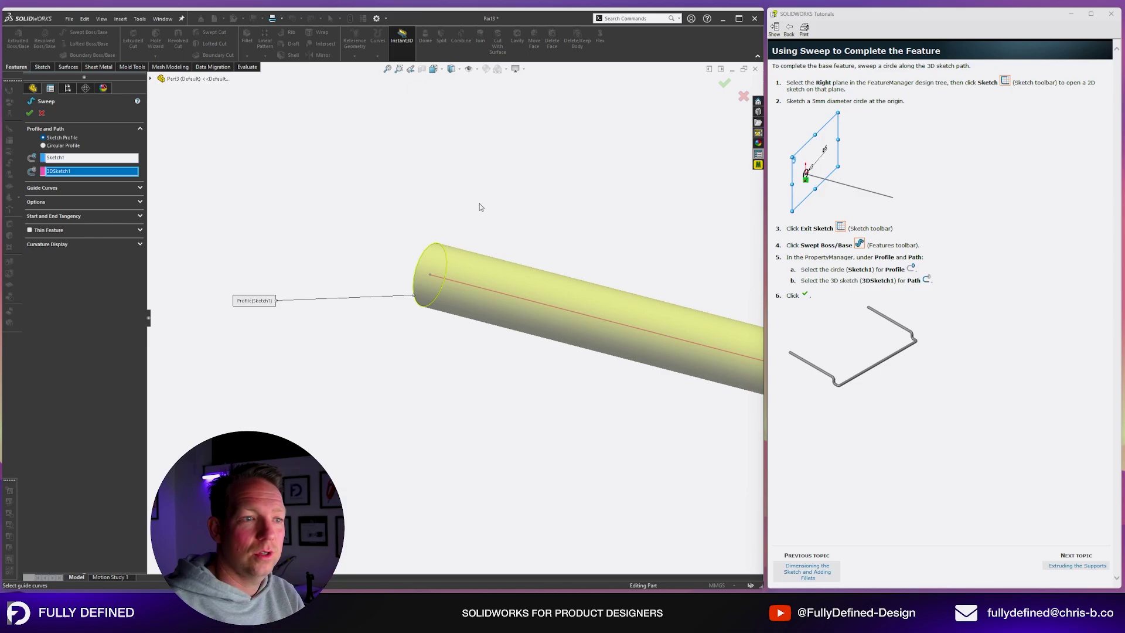
key("Escape")
Delete the 2D circle sketch drawn on the Right plane
left_click(54, 208)
key("Delete")
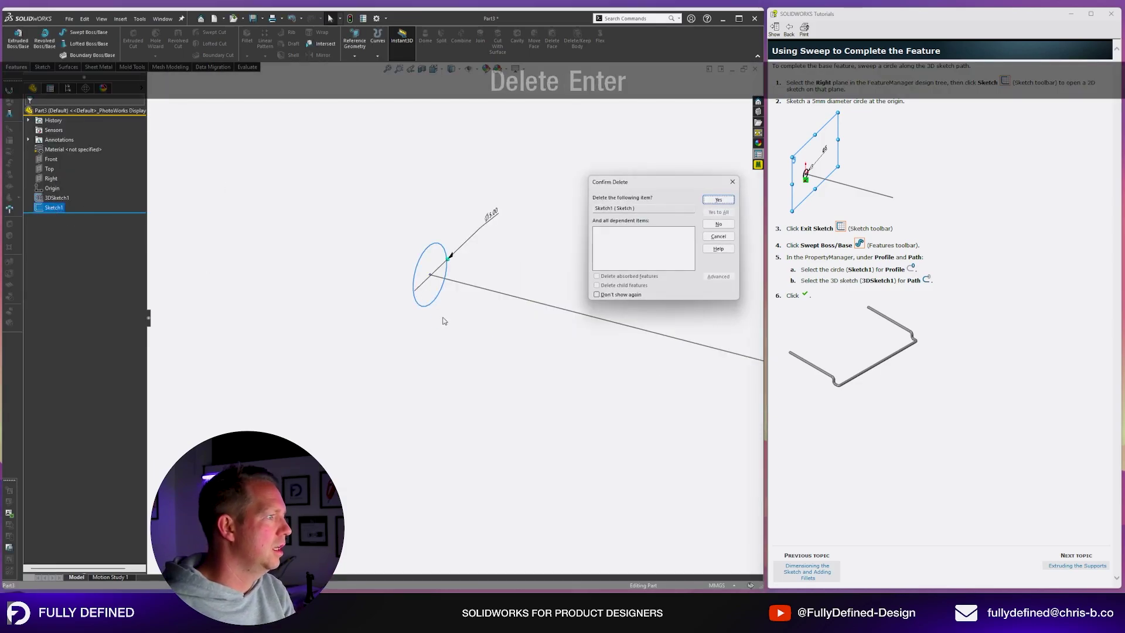
key("Return")
Sweep a circular profile of 5 mm diameter along the 3D sketch to create the solid wire frame
scroll(541, 408, "up", 9)
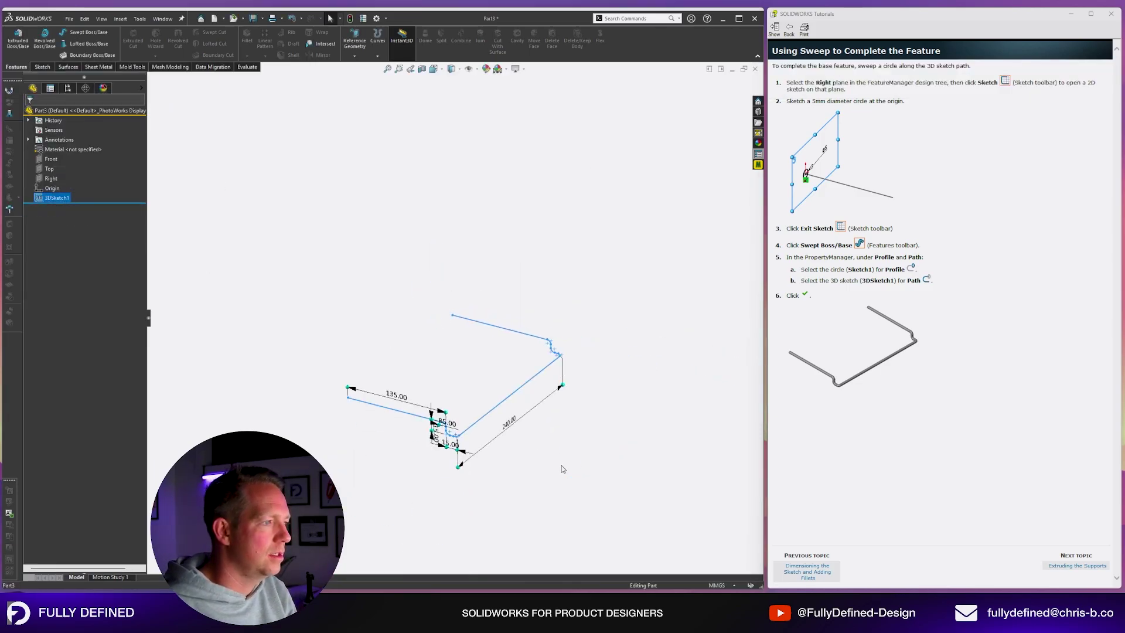
scroll(511, 476, "down", 2)
scroll(328, 246, "down", 1)
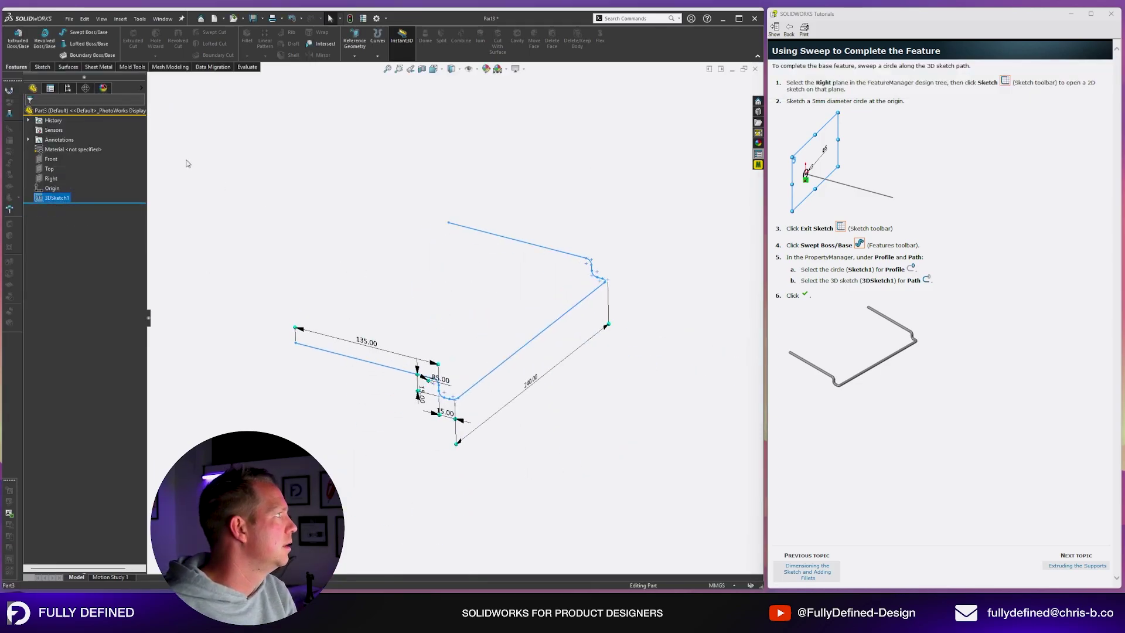
left_click(88, 33)
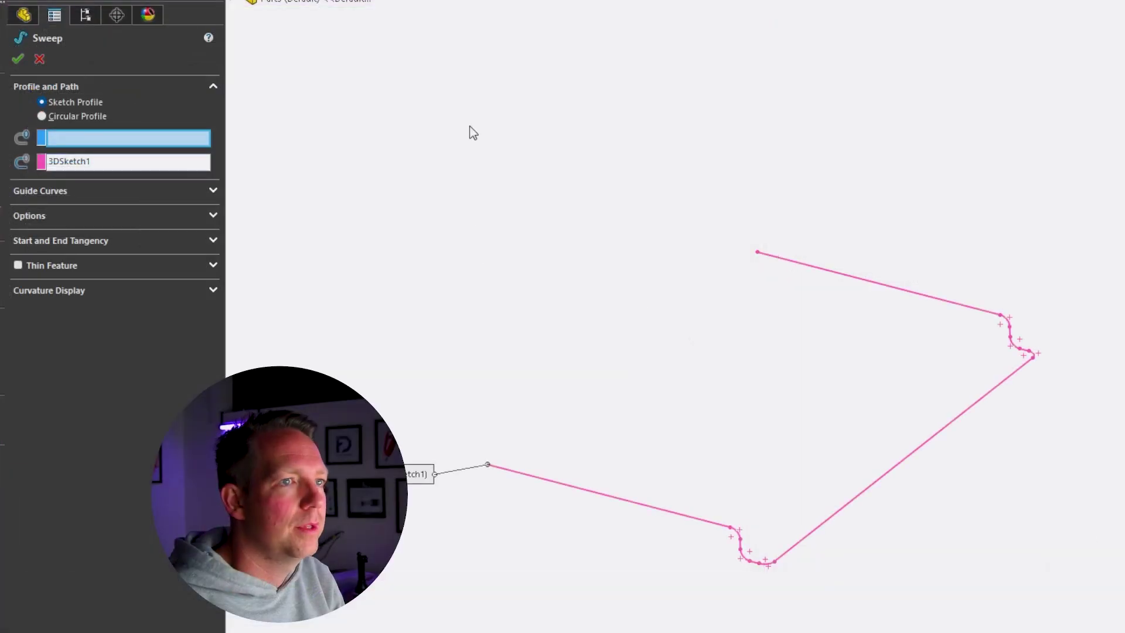
left_click(51, 117)
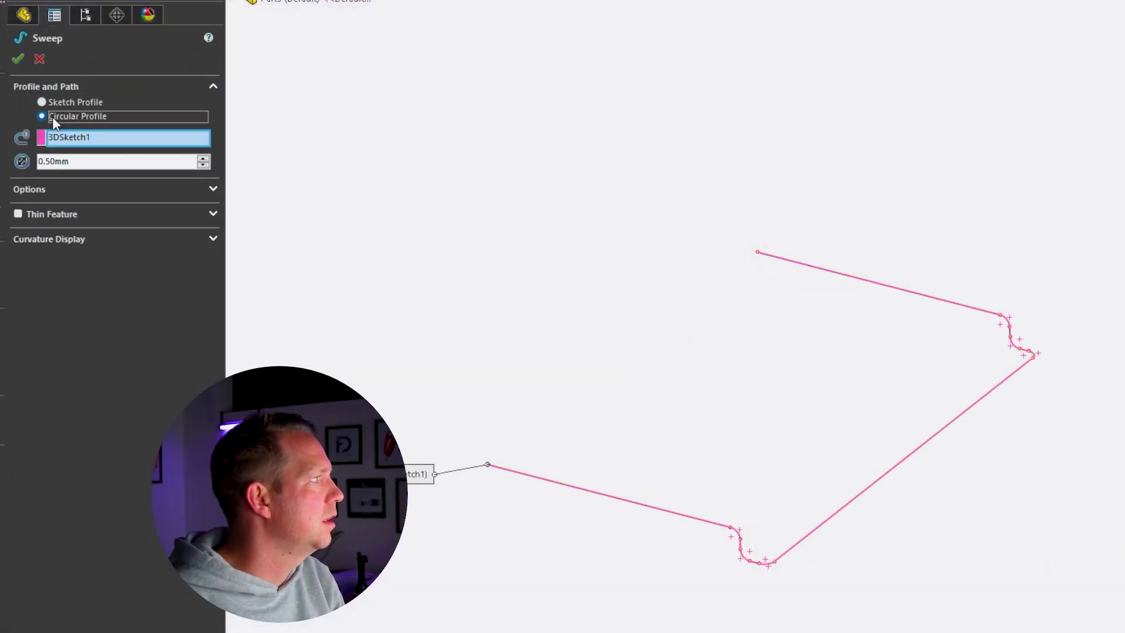
double_click(109, 161)
type("5")
key("Return")
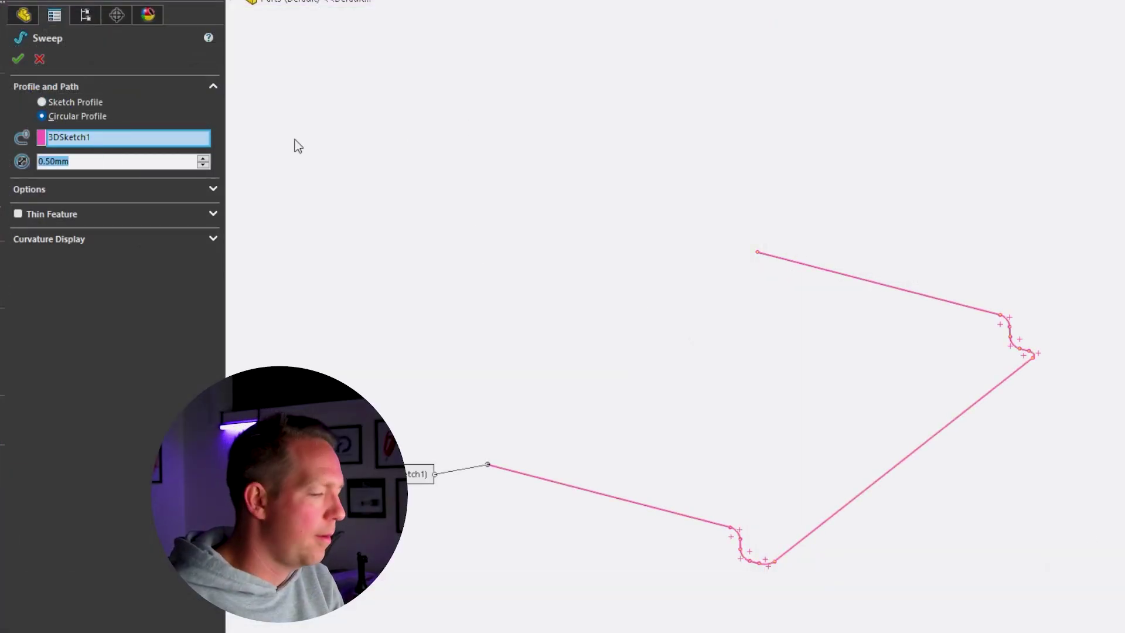
key("Return")
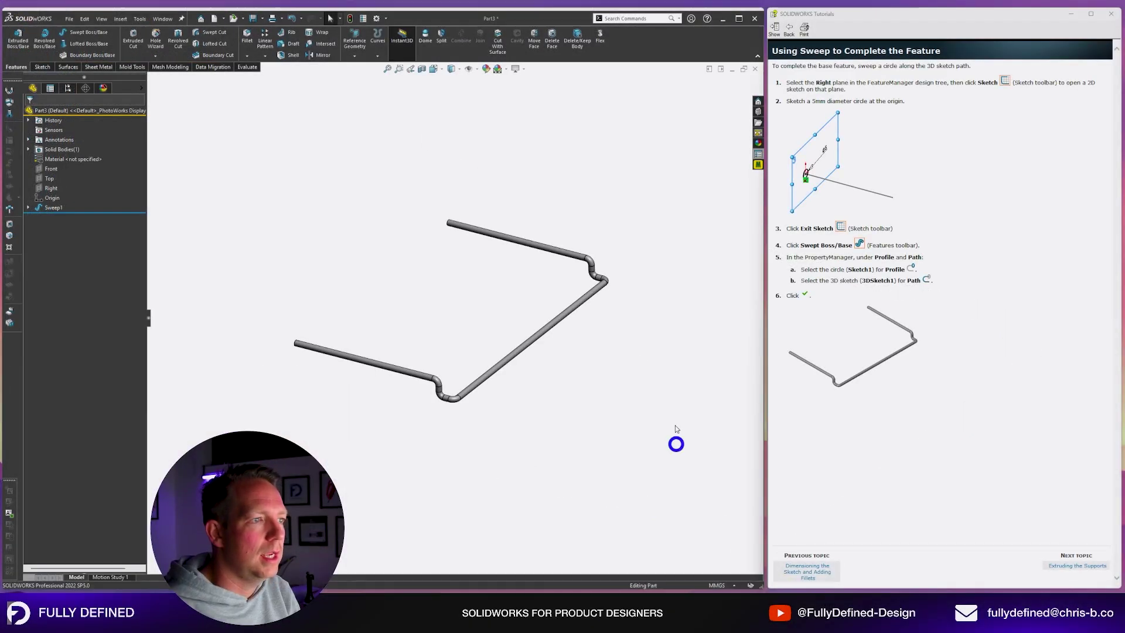
Save the part as 3dsketch-1 in the SW Tutorials folder on the Desktop
key("ctrl+s")
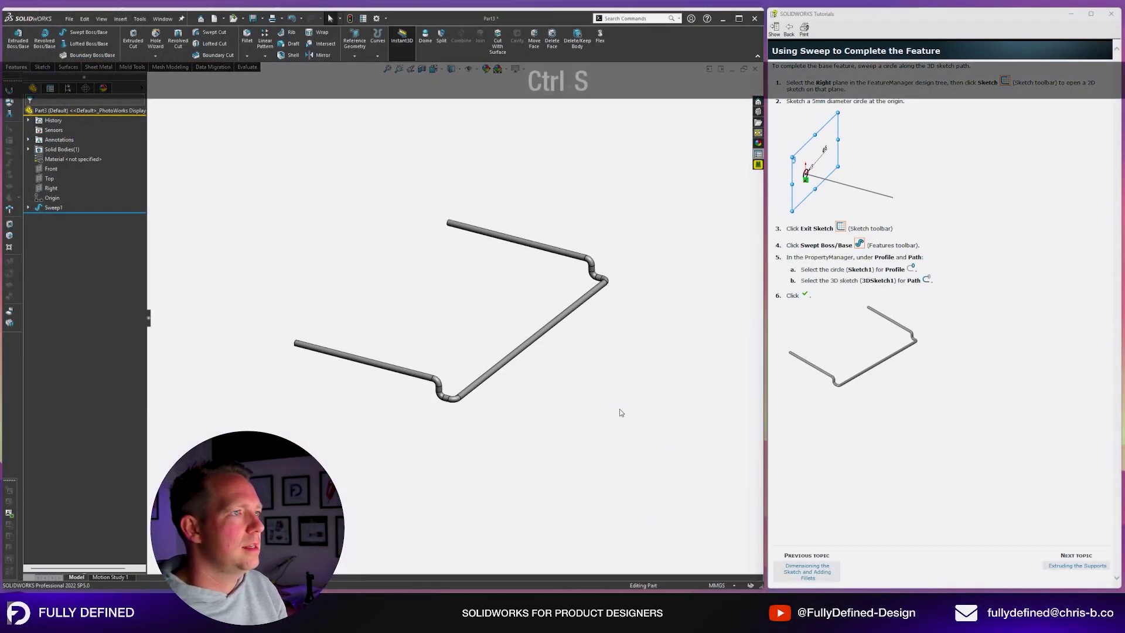
scroll(354, 396, "up", 10)
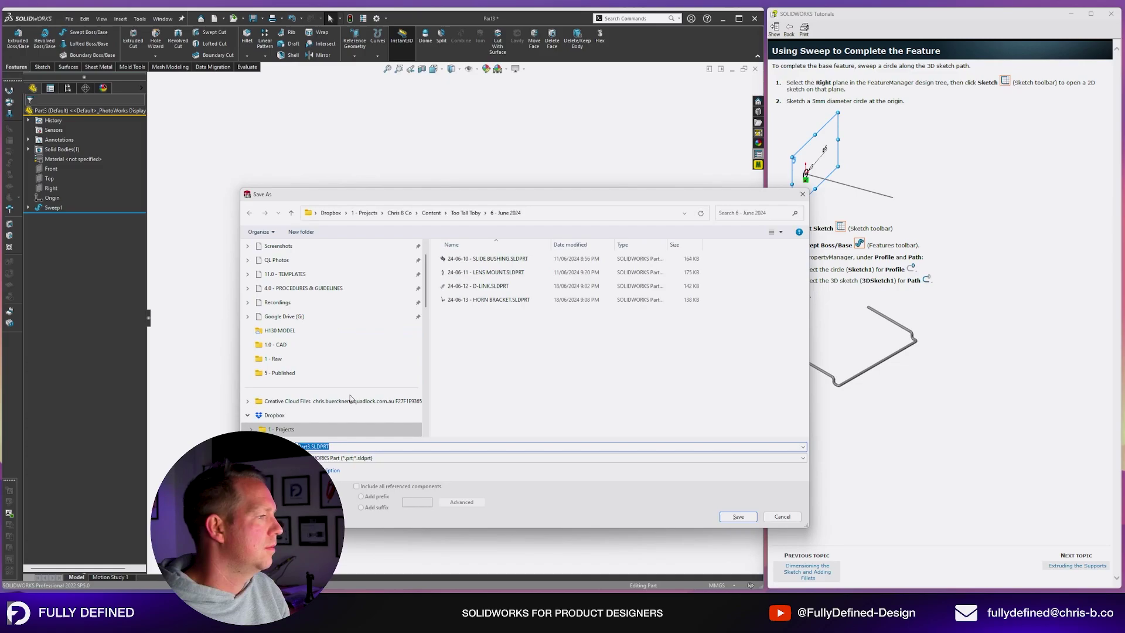
left_click(287, 304)
double_click(469, 301)
left_click(357, 444)
type("3dskethc")
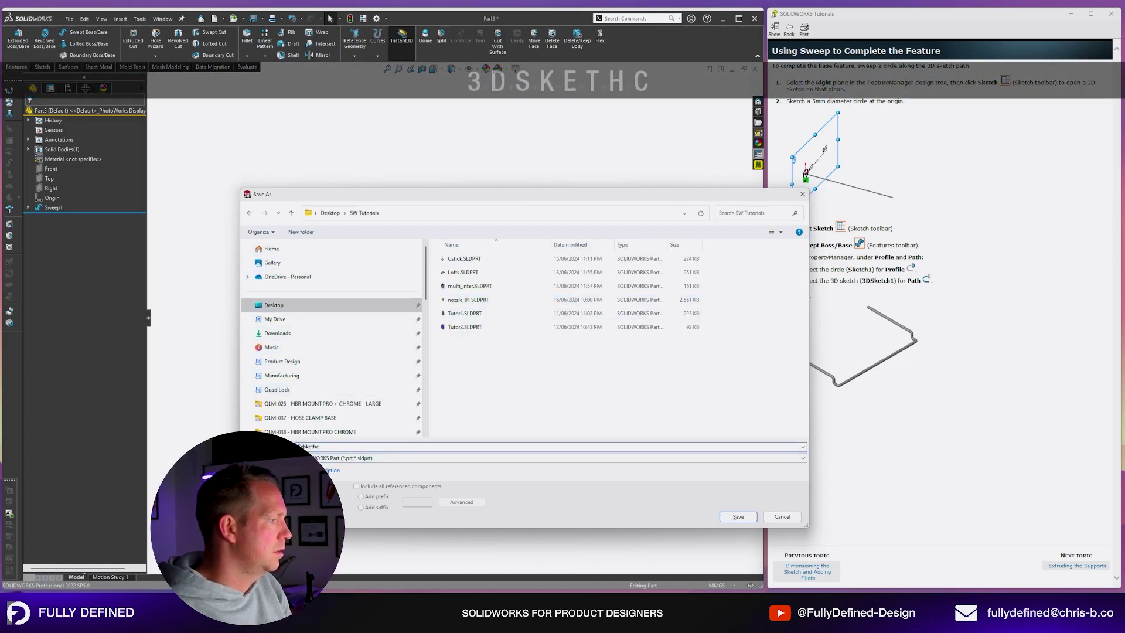
key("BackSpace")
key("BackSpace")
type("ch-1")
key("Return")
Open the tutorial topic Extruding the Supports and start a new sketch on the Front plane
left_click(1076, 565)
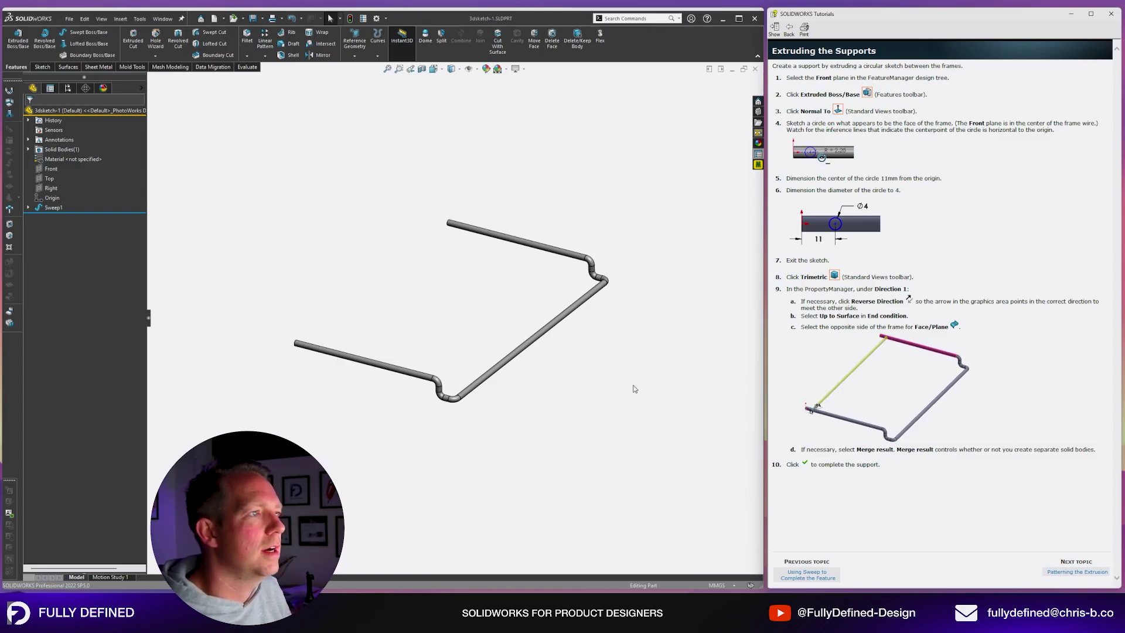
left_click(51, 169)
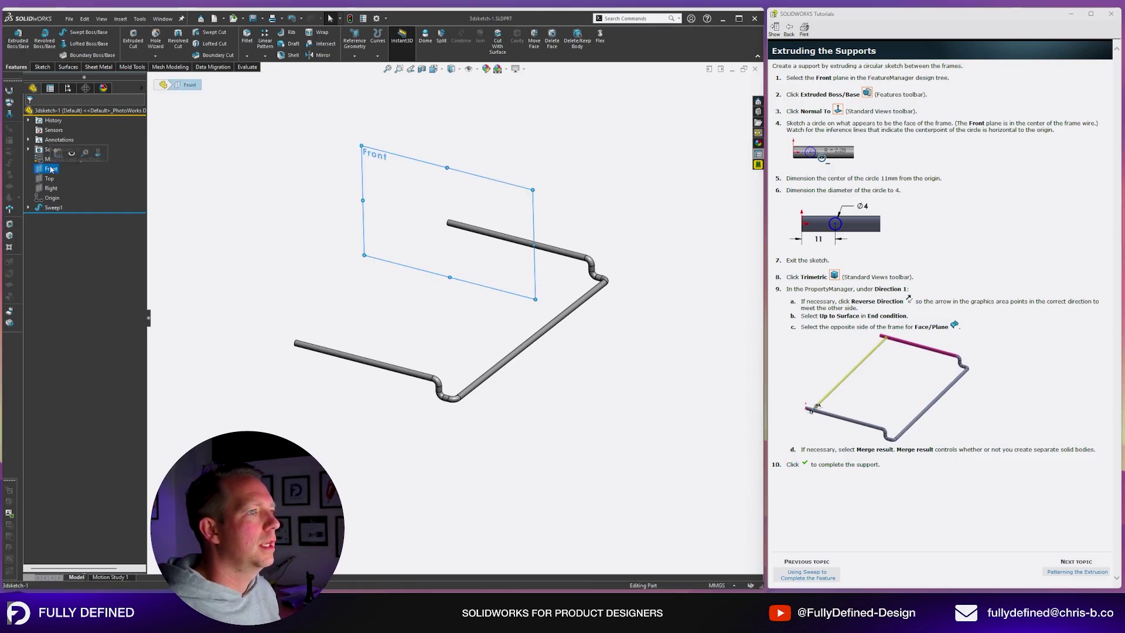
left_click(58, 153)
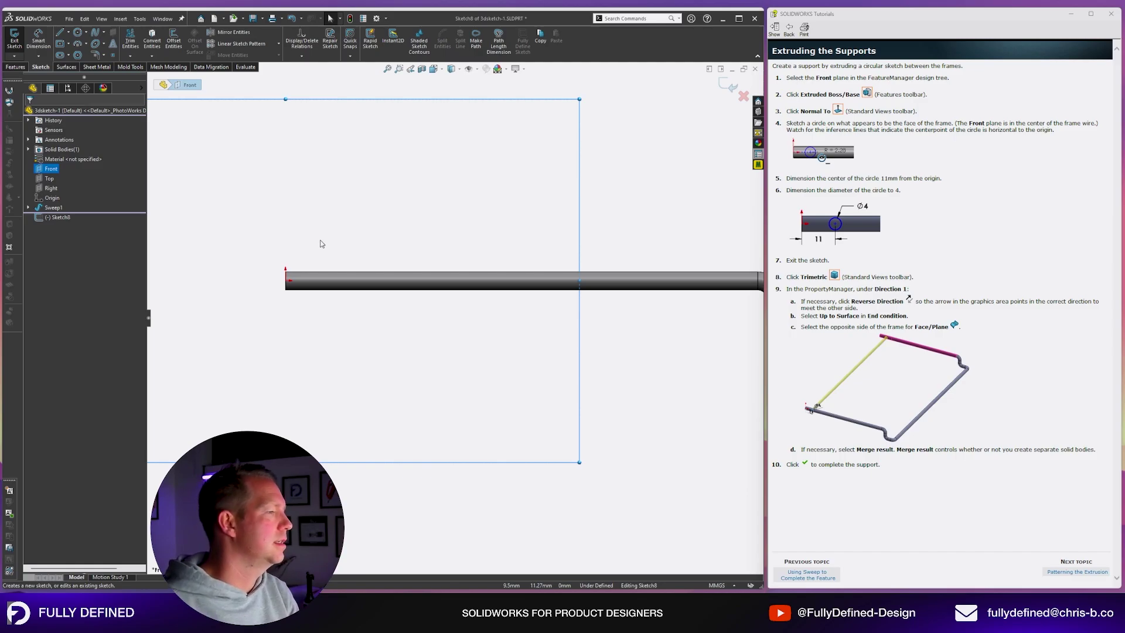
Sketch a 4 mm diameter circle on the frame wire near the origin end, level with the origin
right_click_drag(321, 243, 460, 258)
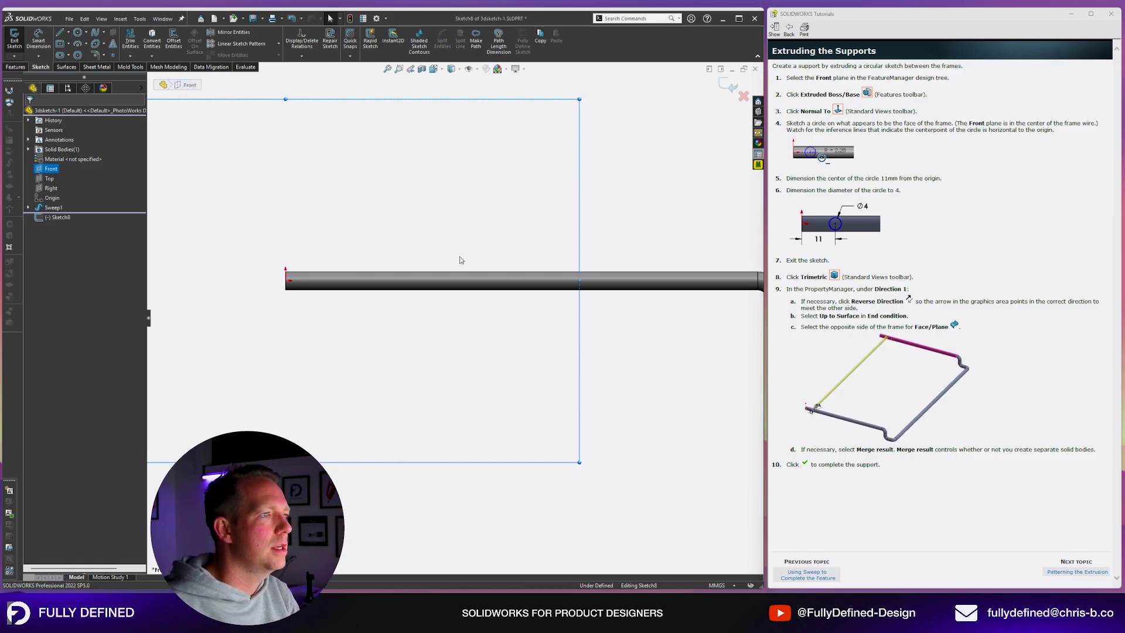
scroll(236, 318, "down", 3)
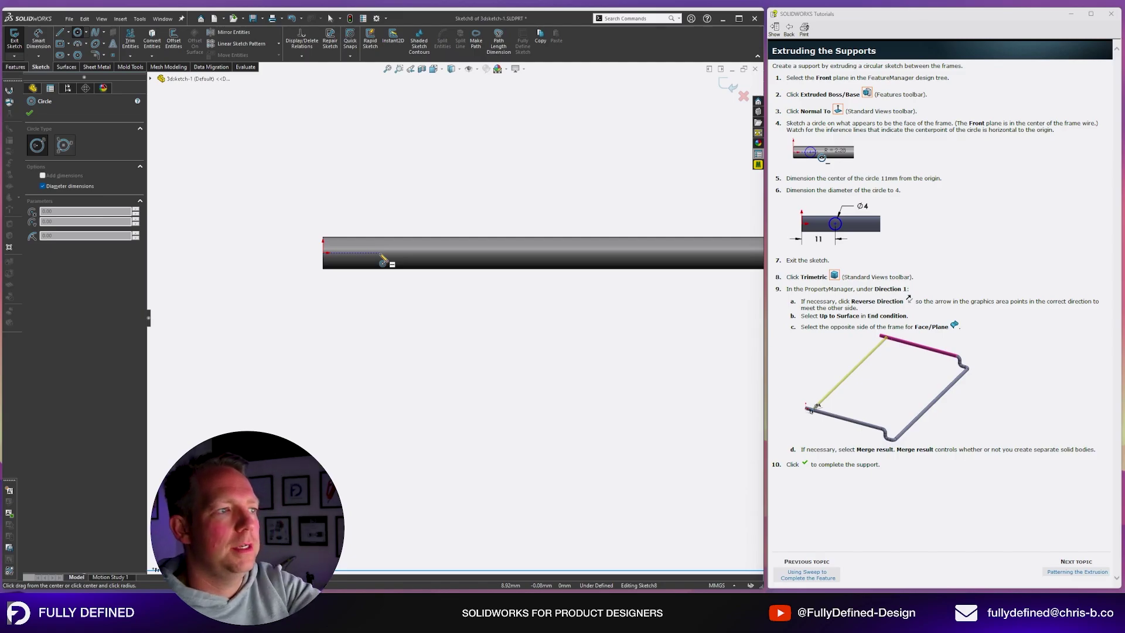
left_click(381, 253)
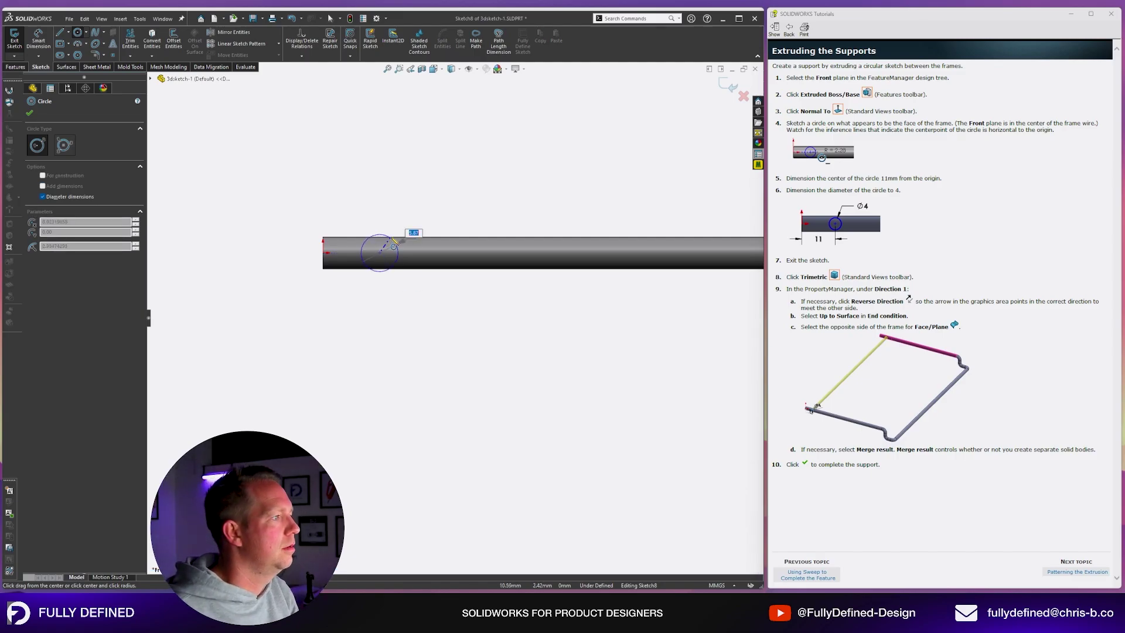
type("4")
key("Return")
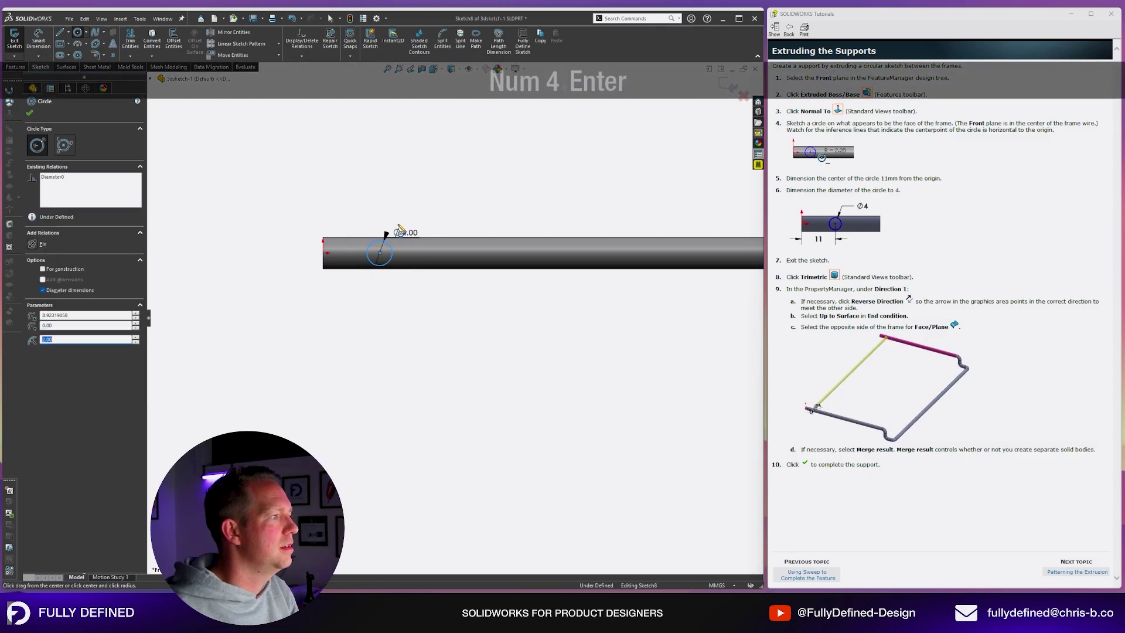
key("Escape")
key("Escape")
Add a horizontal relation between the origin and the circle's center point
scroll(330, 277, "down", 2)
left_click(329, 274)
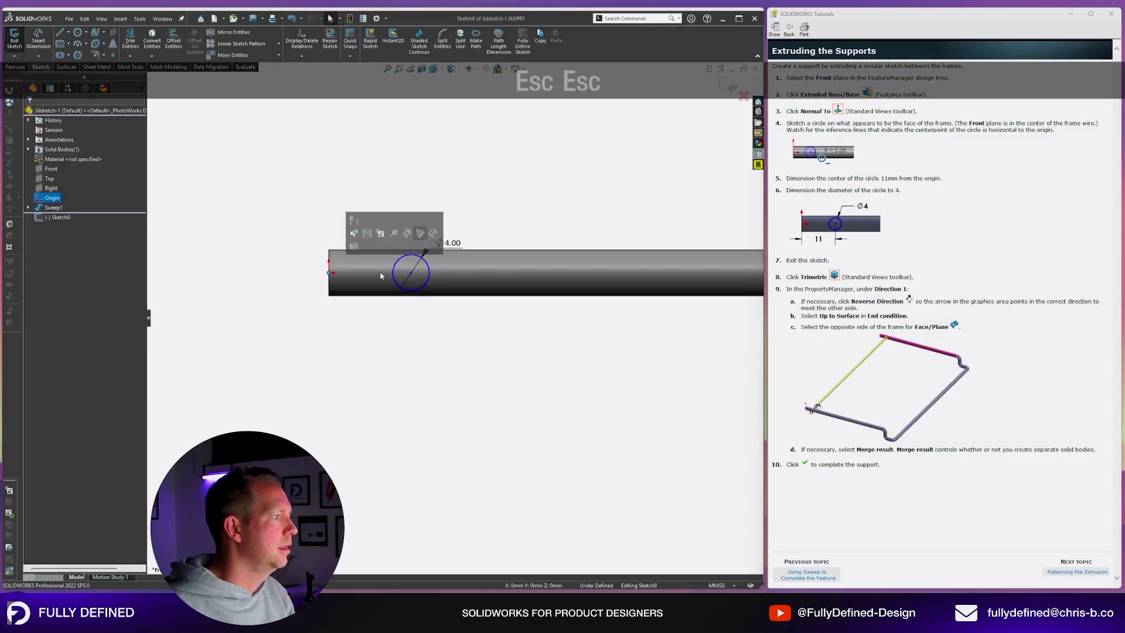
left_click(411, 273, "ctrl")
left_click(48, 274)
Dimension the circle's center 11 mm horizontally from the origin
right_click_drag(352, 310, 351, 269)
left_click(418, 290)
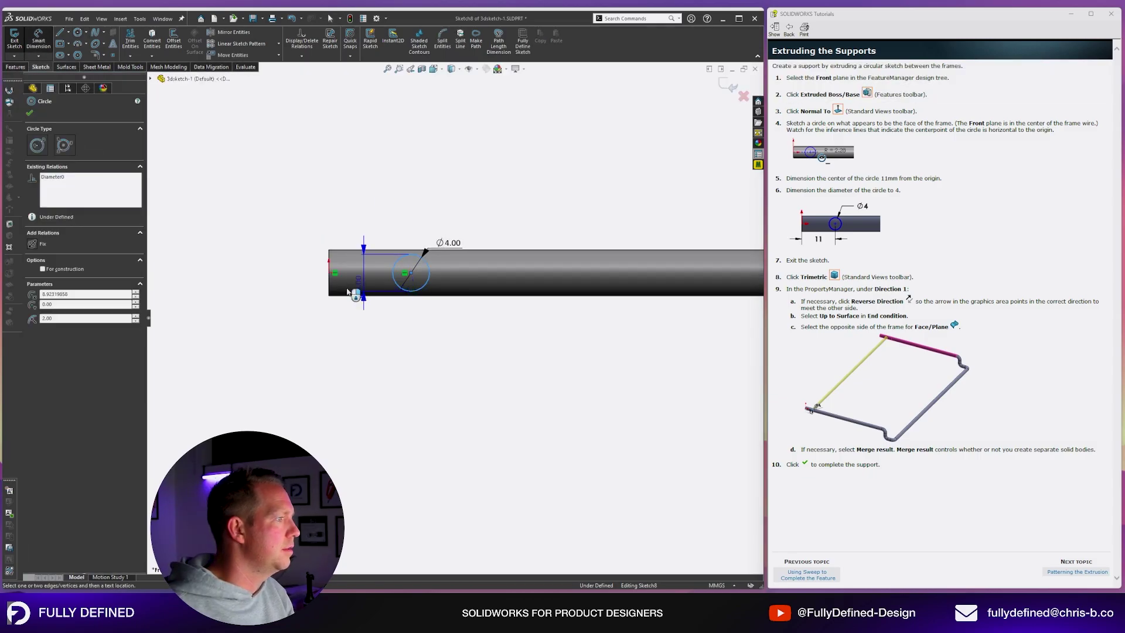
left_click(328, 273)
left_click(483, 324)
type("11")
key("Return")
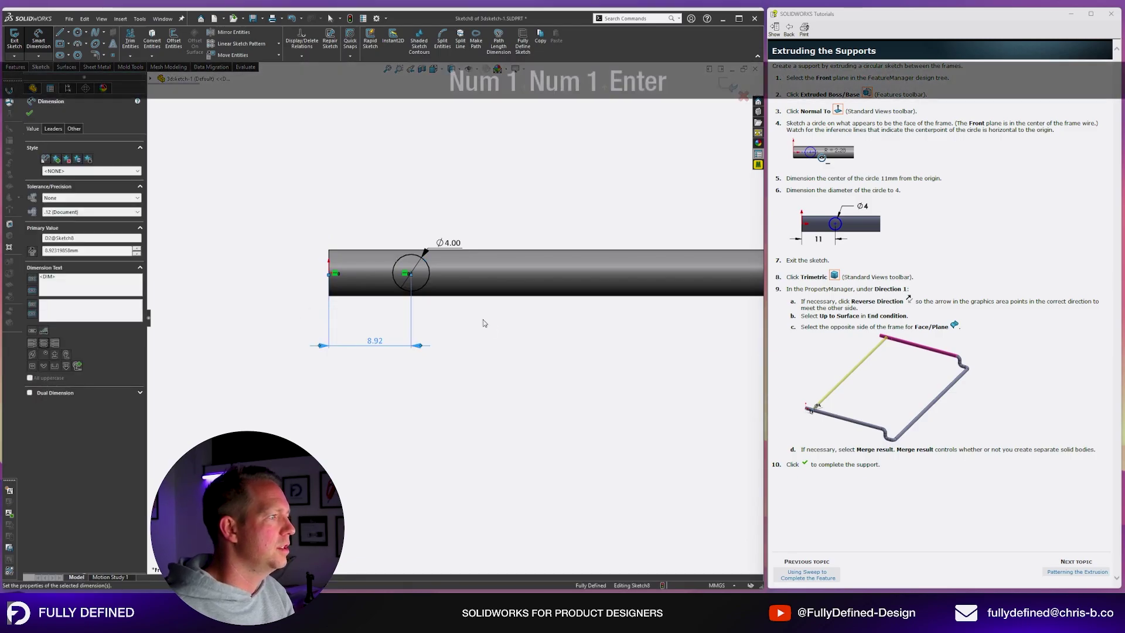
key("f")
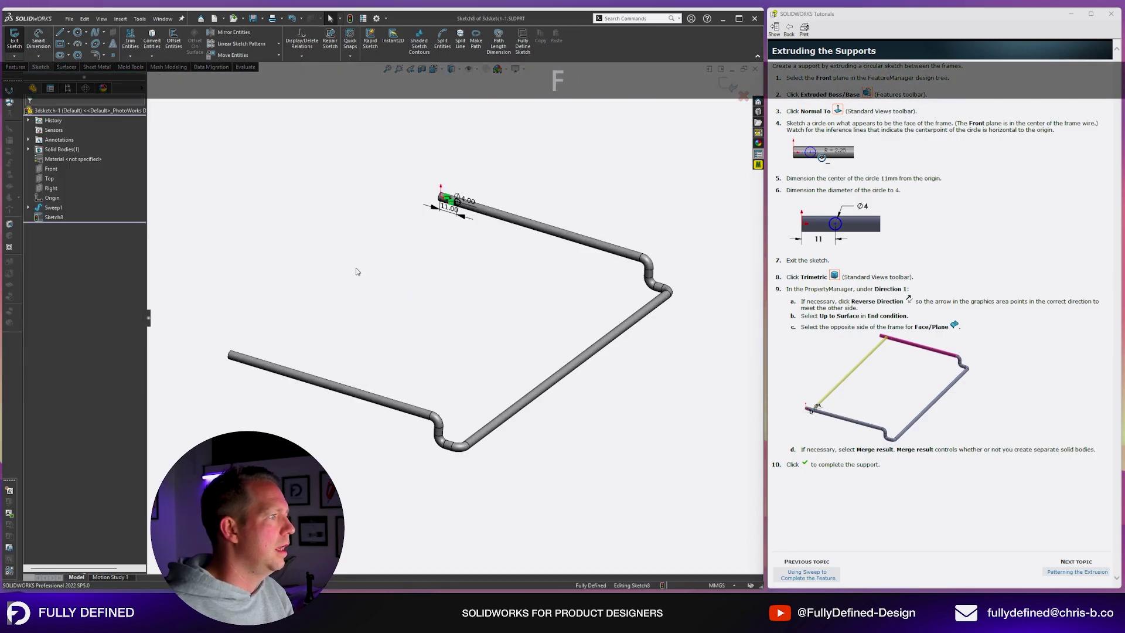
Extrude the 4 mm circle as a boss up to the surface of the frame's opposite side, merging the result
scroll(444, 219, "down", 4)
middle_click_drag(444, 220, 520, 213)
key("f")
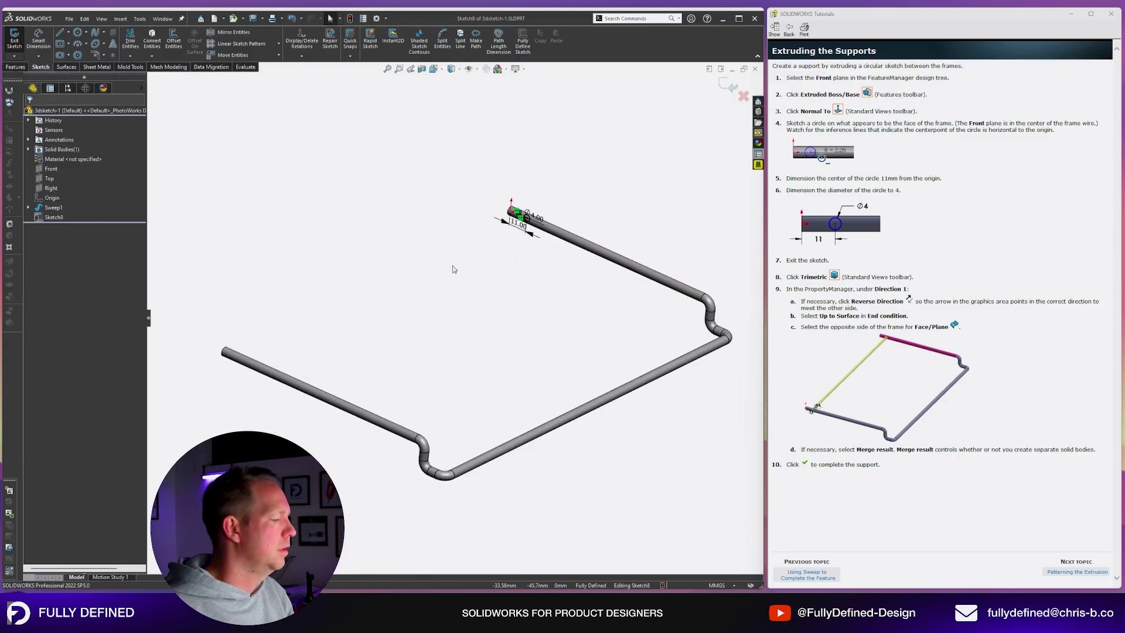
left_click(15, 66)
left_click(18, 39)
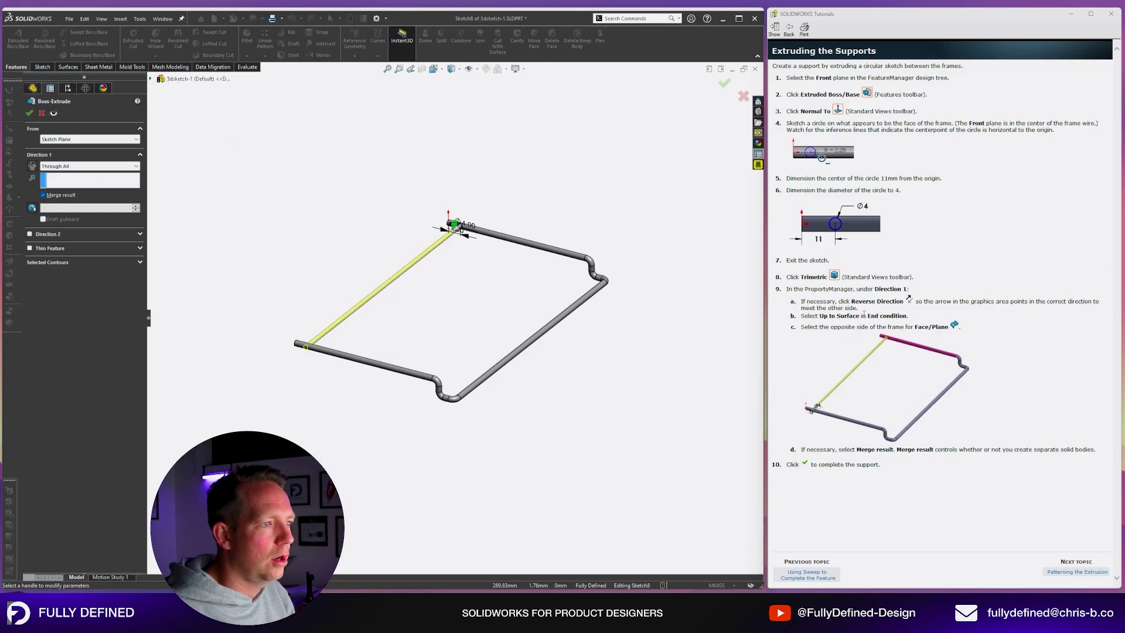
middle_click_drag(479, 328, 425, 269)
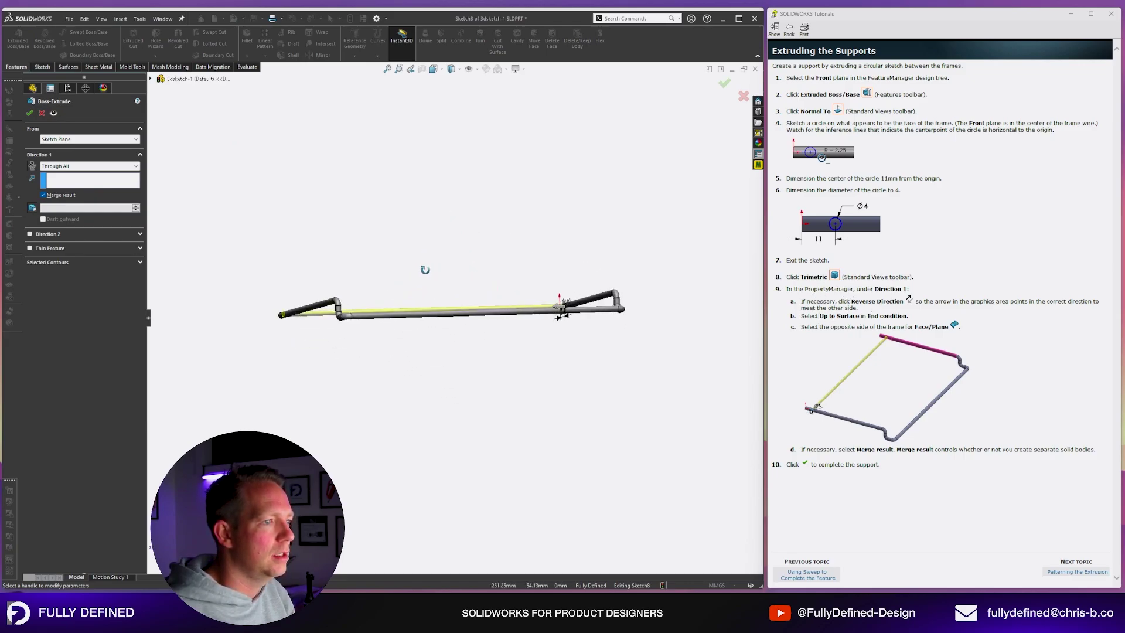
middle_click_drag(424, 269, 429, 286)
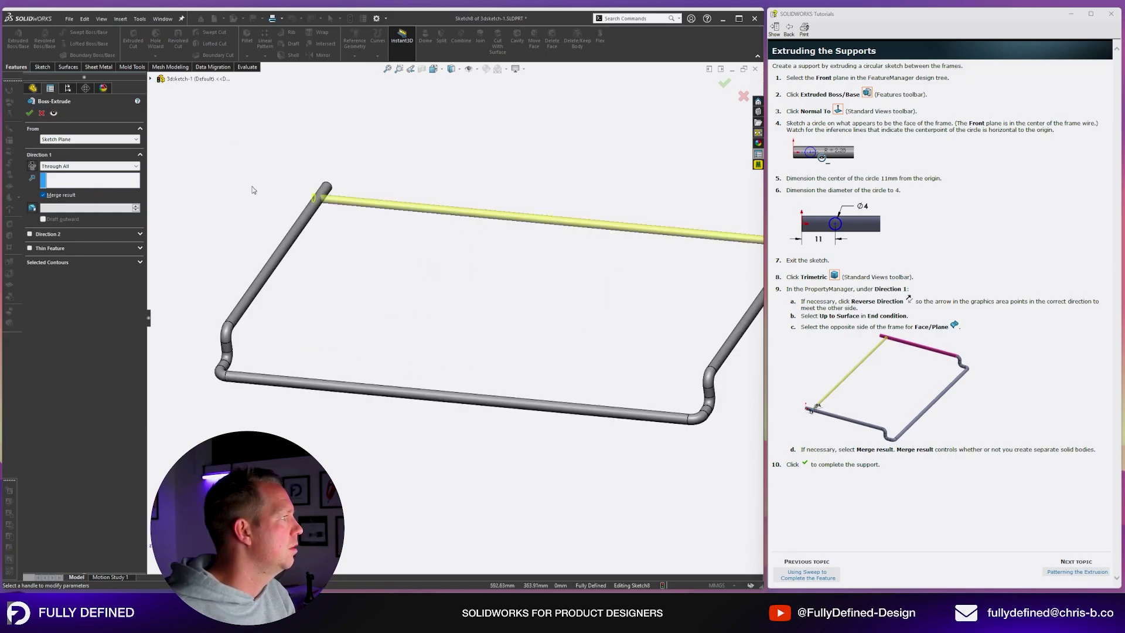
left_click(88, 166)
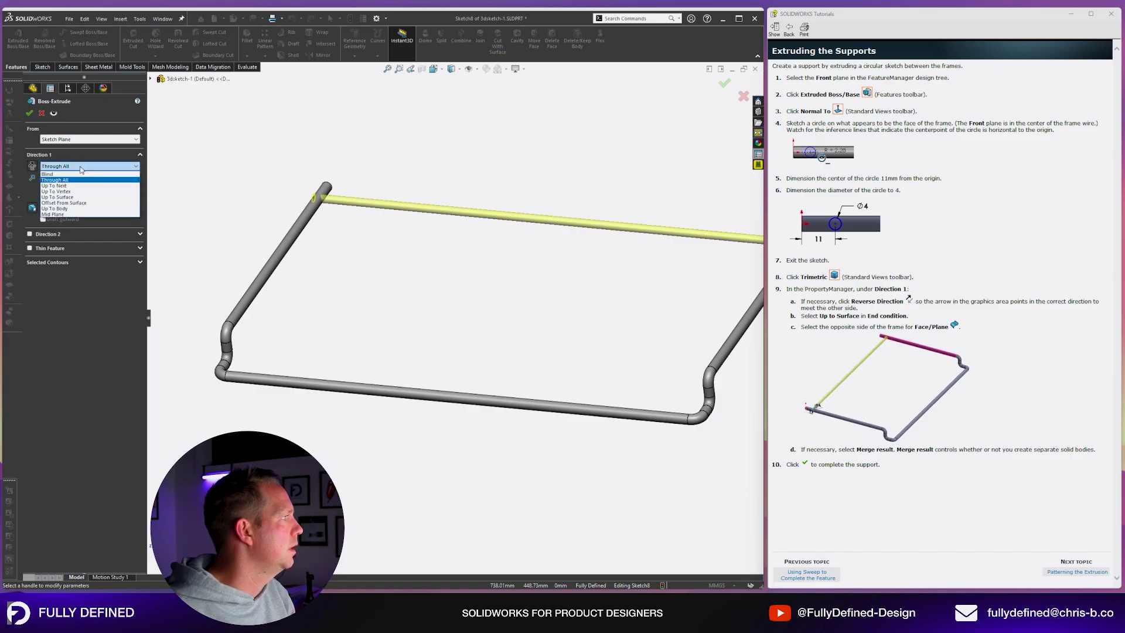
left_click(71, 197)
left_click(326, 192)
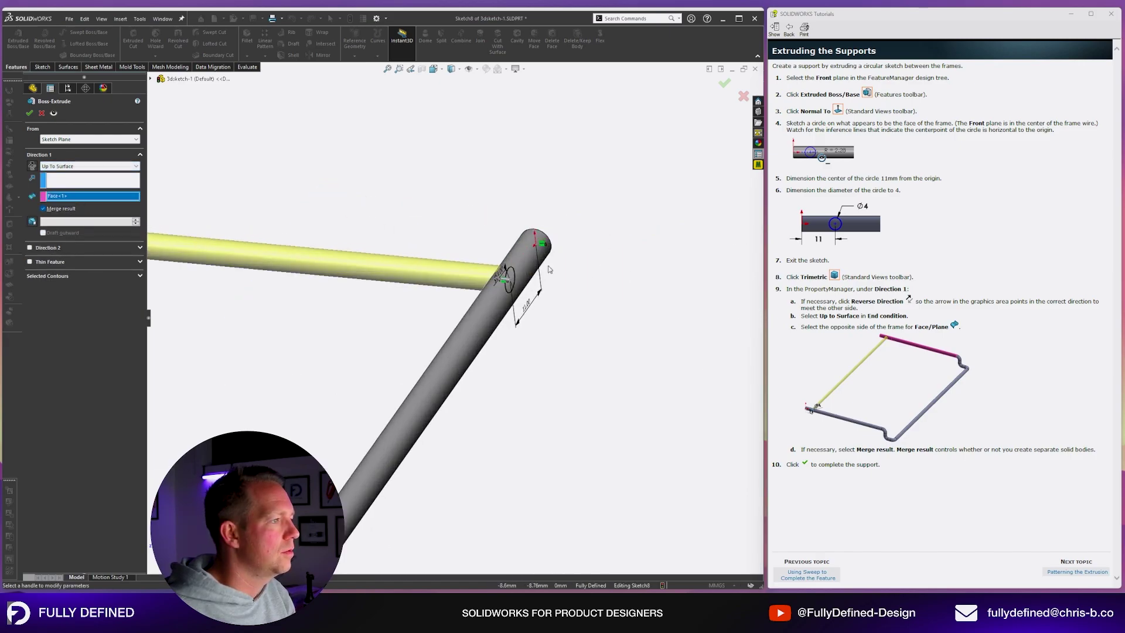
mouse_move(549, 269)
middle_mouse_down()
mouse_move(514, 268)
mouse_move(530, 270)
middle_mouse_up()
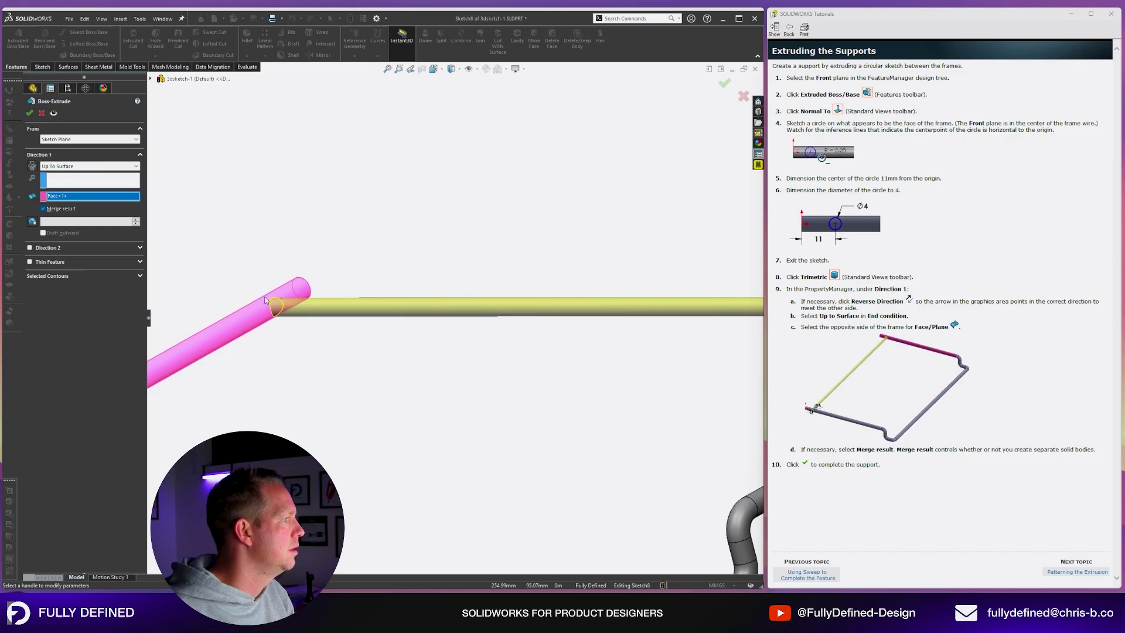
scroll(265, 300, "down", 3)
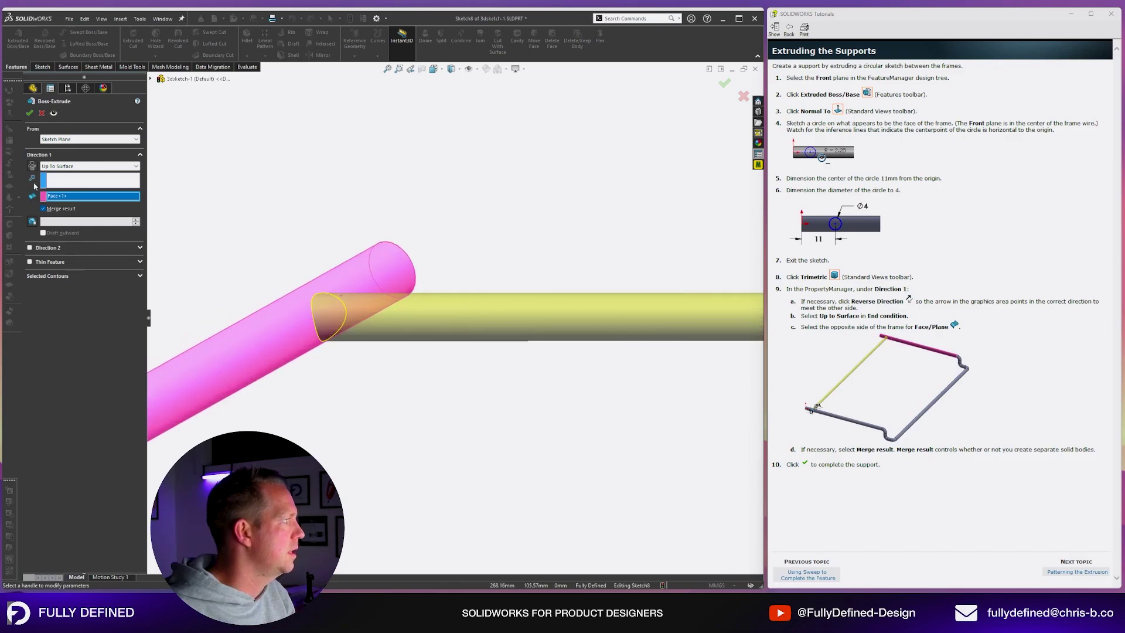
left_click(29, 114)
scroll(434, 213, "up", 3)
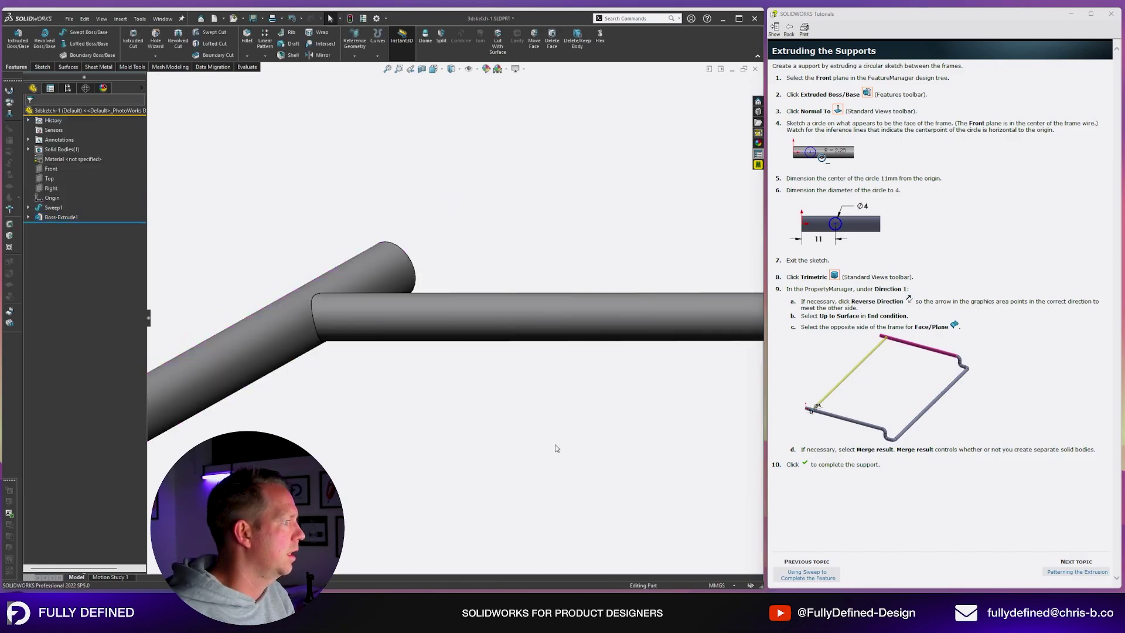
Examine the new support and the Right plane's orientation against the tutorial topic Patterning the Extrusion
scroll(526, 409, "up", 2)
middle_click_drag(526, 408, 665, 396)
scroll(665, 396, "up", 2)
scroll(652, 359, "up", 3)
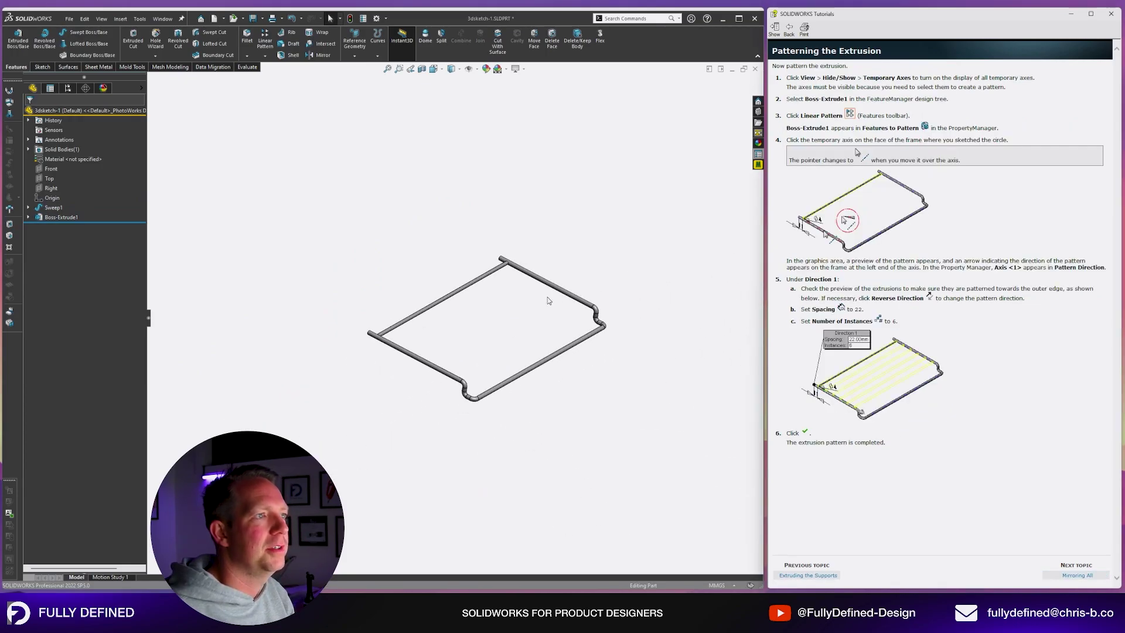
middle_click_drag(548, 300, 521, 274)
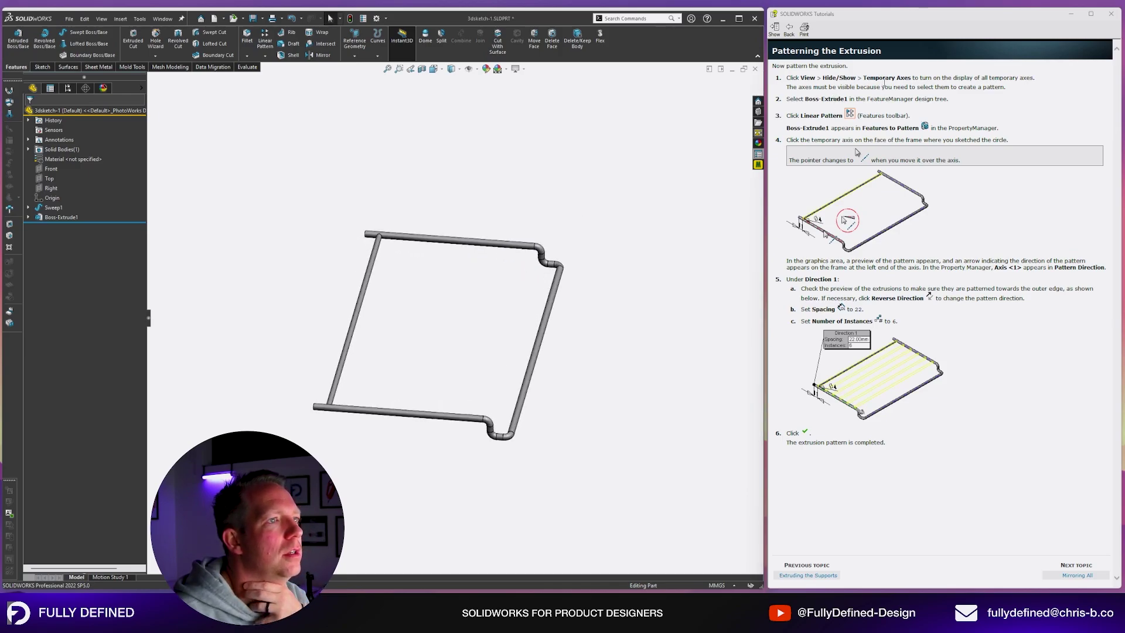
scroll(344, 296, "down", 2)
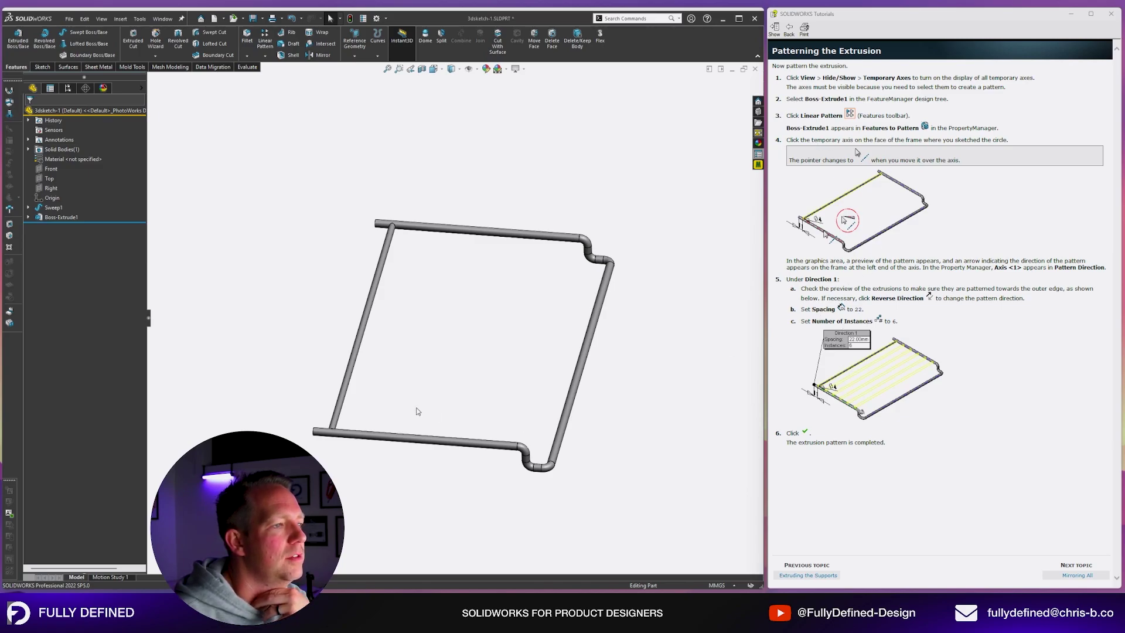
scroll(417, 410, "down", 2)
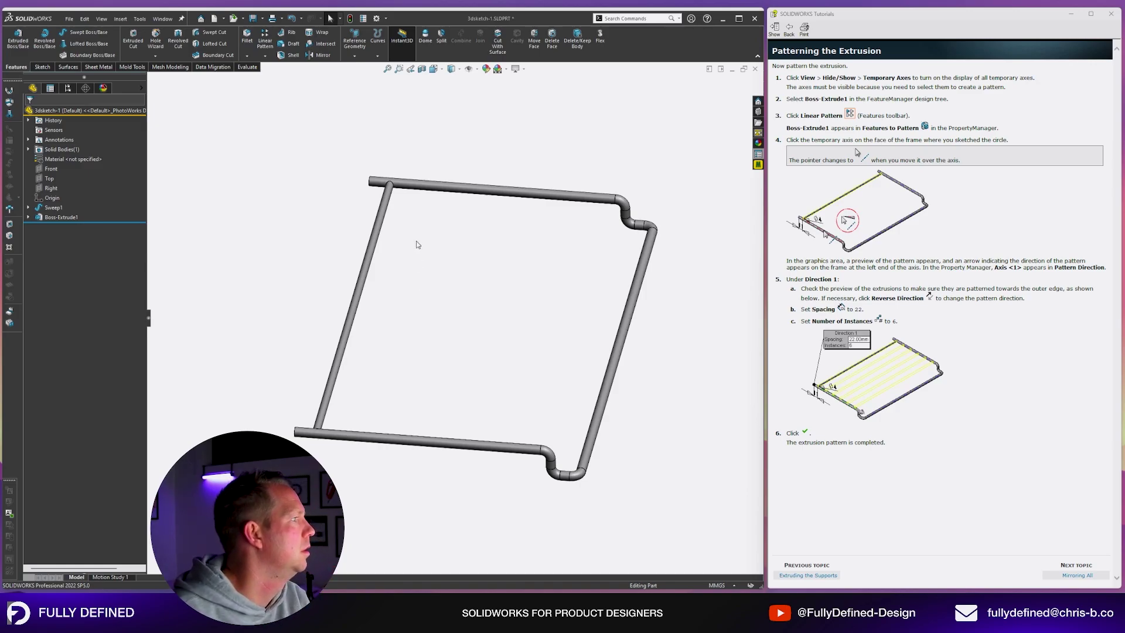
left_click(51, 188)
scroll(541, 287, "up", 2)
mouse_move(540, 287)
middle_mouse_down()
mouse_move(520, 220)
mouse_move(503, 252)
mouse_move(533, 230)
mouse_move(555, 241)
mouse_move(528, 252)
mouse_move(531, 272)
middle_mouse_up()
scroll(502, 251, "down", 2)
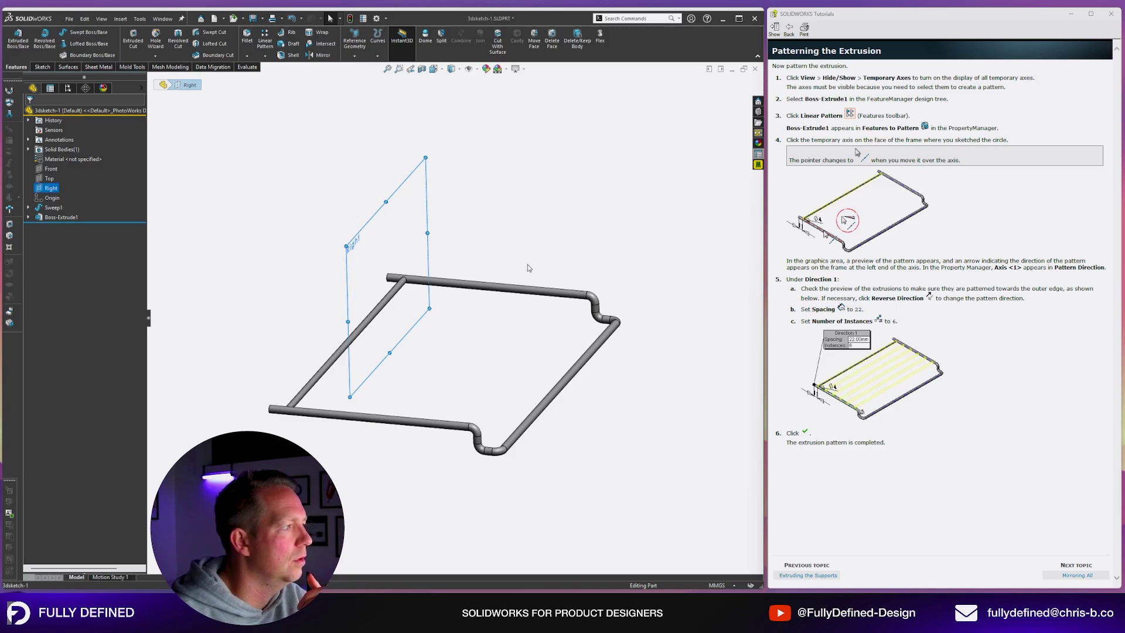
mouse_move(531, 271)
middle_mouse_down()
mouse_move(533, 251)
mouse_move(533, 269)
middle_mouse_up()
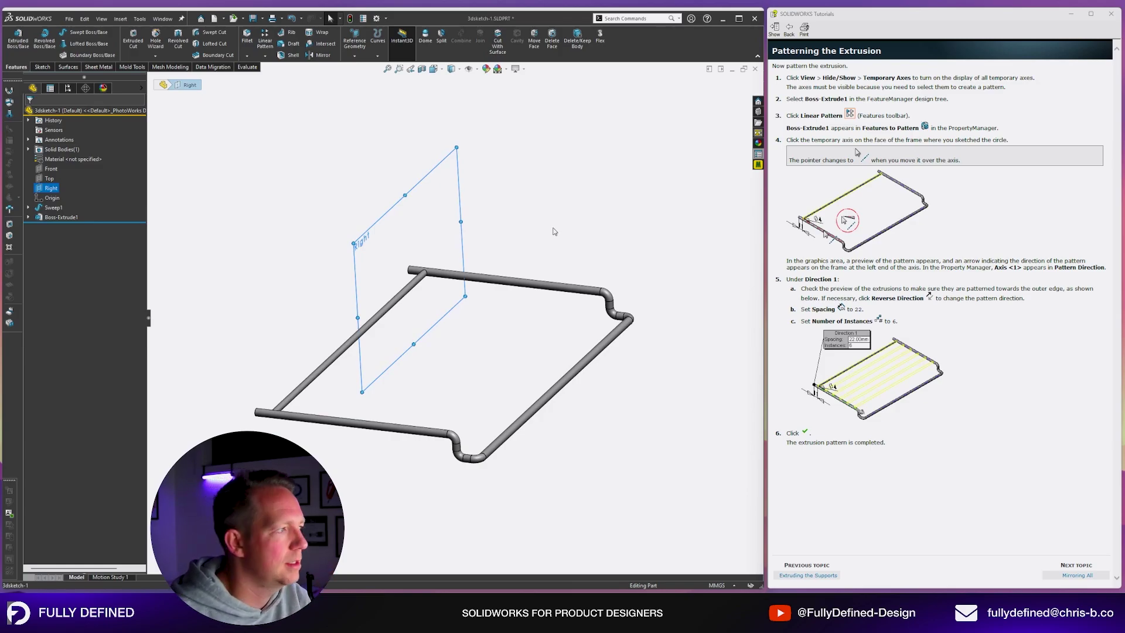
Create a linear pattern of the extruded support using the Right plane as direction, with 22 mm spacing and 6 instances
left_click(61, 216)
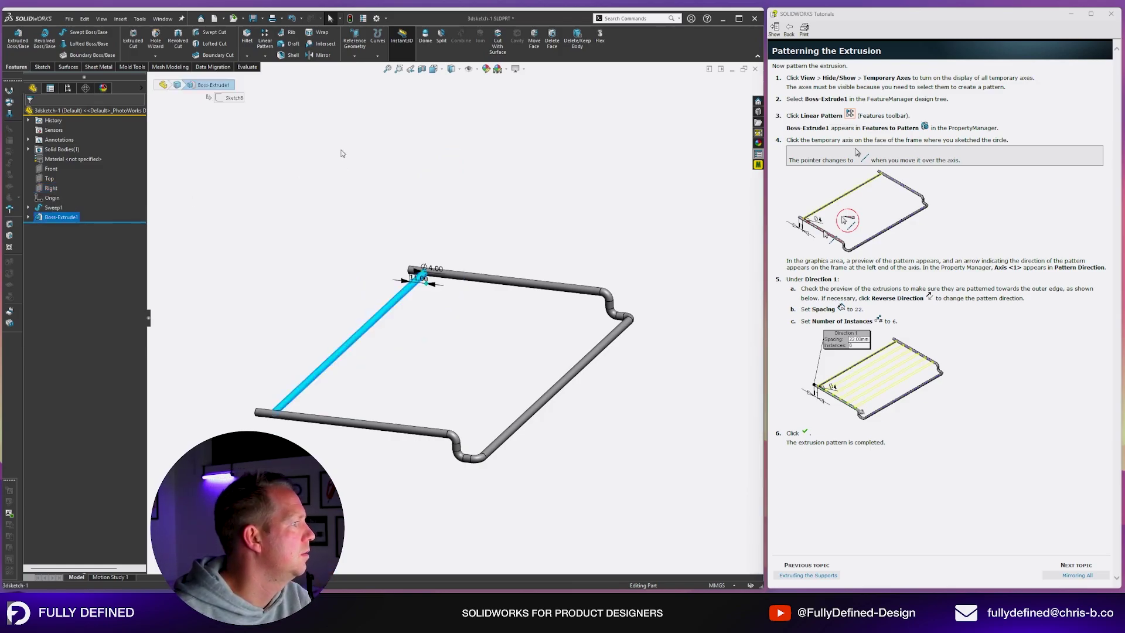
left_click(264, 36)
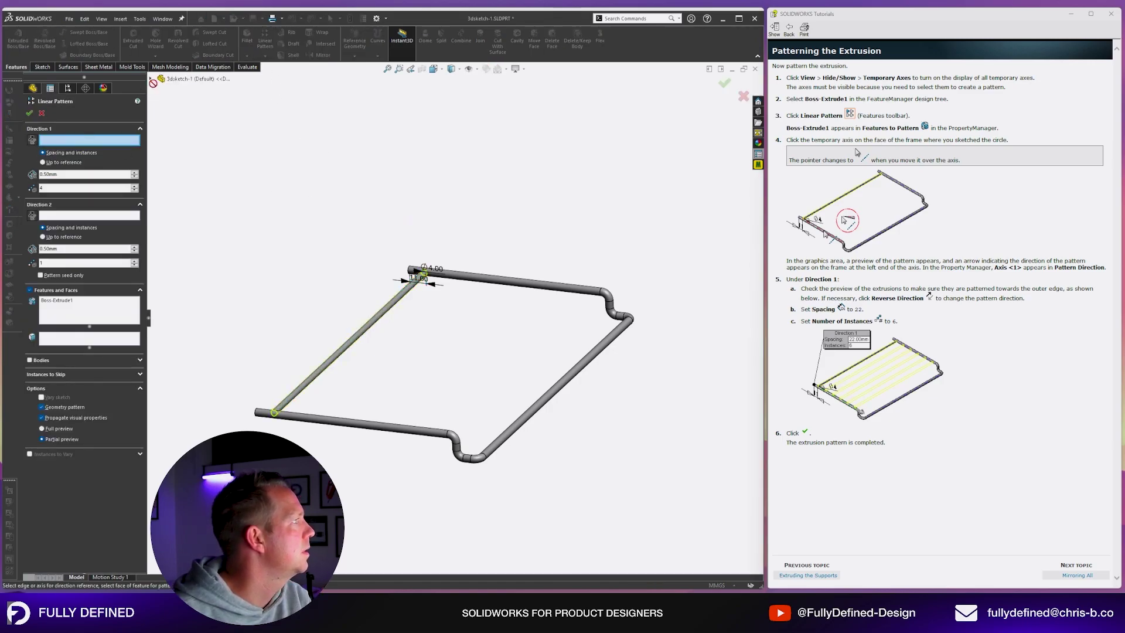
left_click(152, 79)
left_click(183, 155)
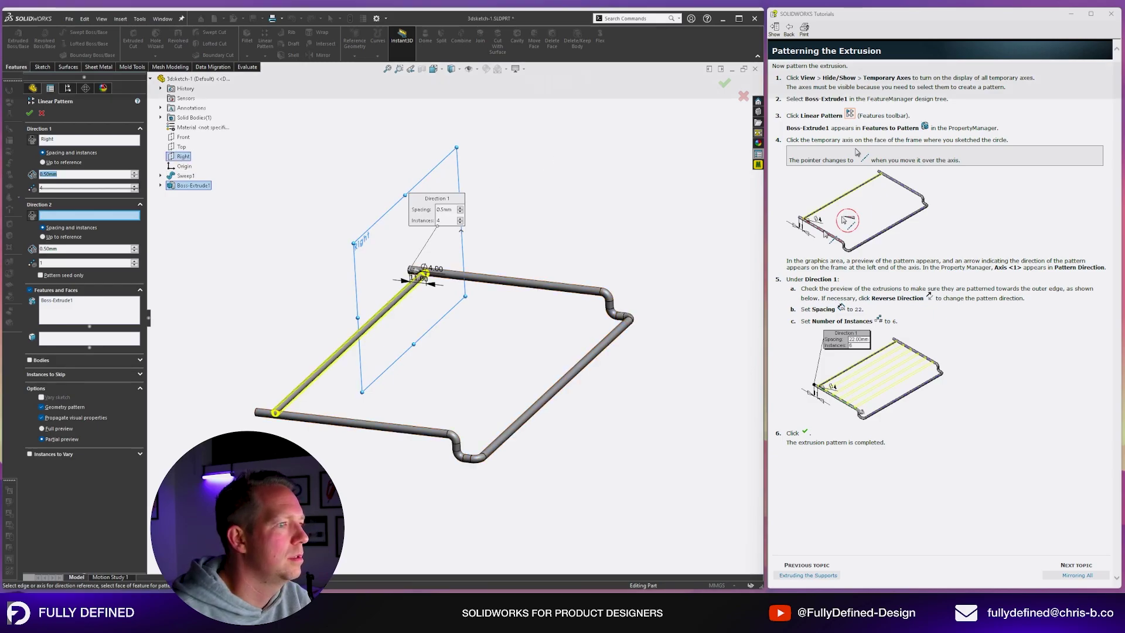
type("22")
key("Return")
left_click(72, 189)
type("6")
key("Return")
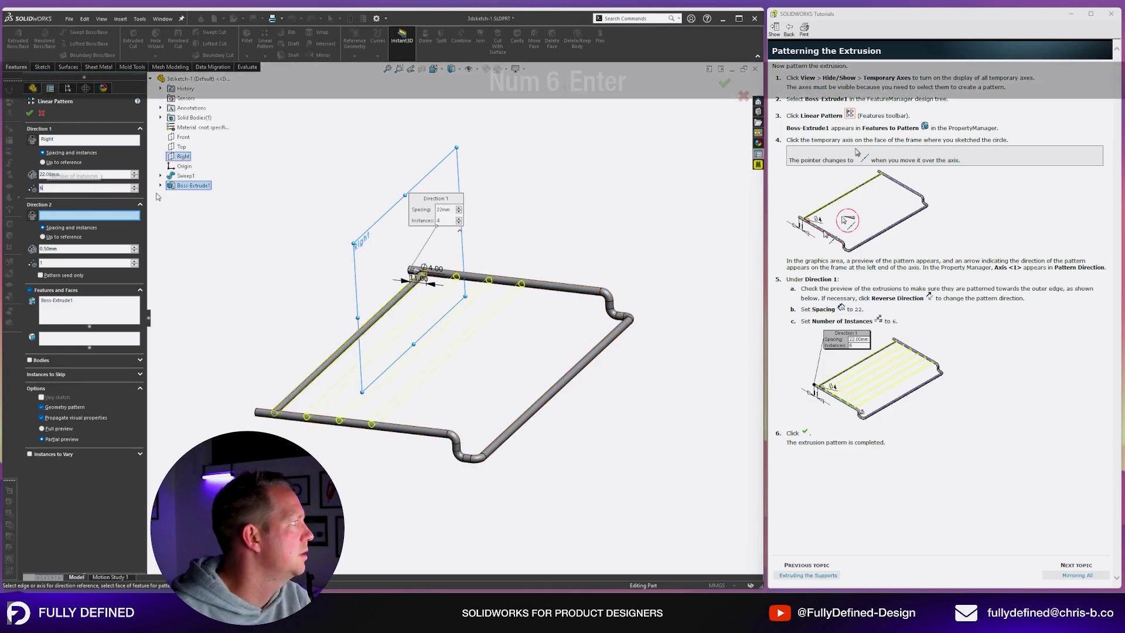
right_click(560, 235)
middle_click_drag(562, 236, 598, 246)
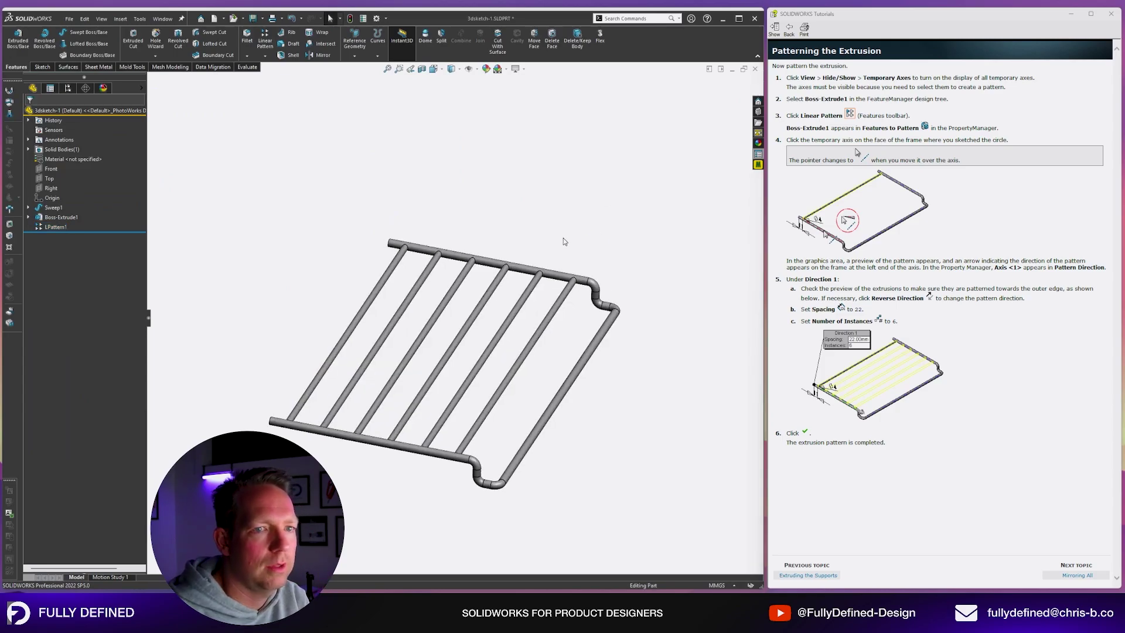
Open the tutorial topic Mirroring All and examine the Front plane, Right plane and frame end face as mirror references
left_click(1076, 575)
scroll(366, 358, "up", 3)
middle_click_drag(519, 380, 522, 377)
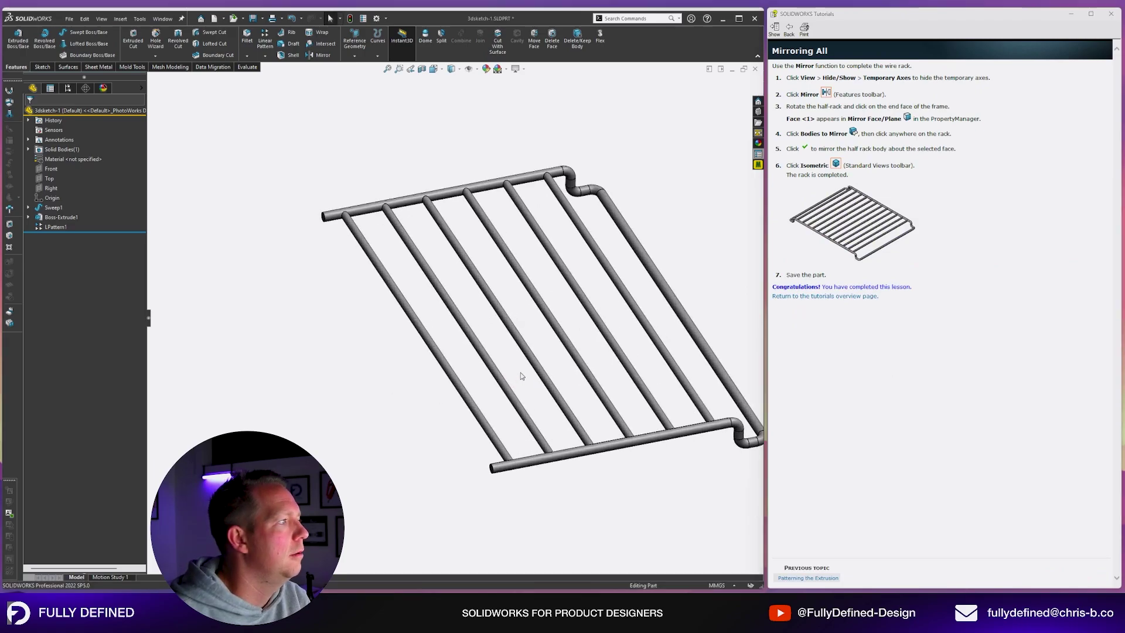
left_click(51, 169)
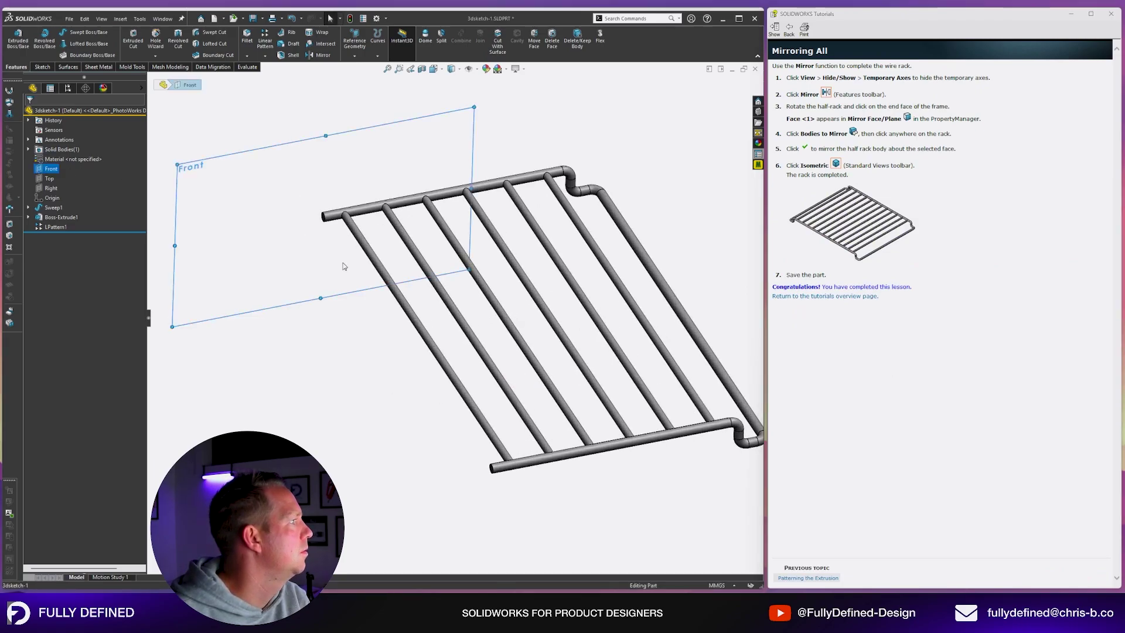
left_click(51, 188)
mouse_move(504, 199)
middle_mouse_down()
mouse_move(523, 206)
mouse_move(502, 218)
mouse_move(507, 236)
mouse_move(463, 234)
mouse_move(494, 230)
mouse_move(501, 240)
middle_mouse_up()
scroll(507, 236, "down", 3)
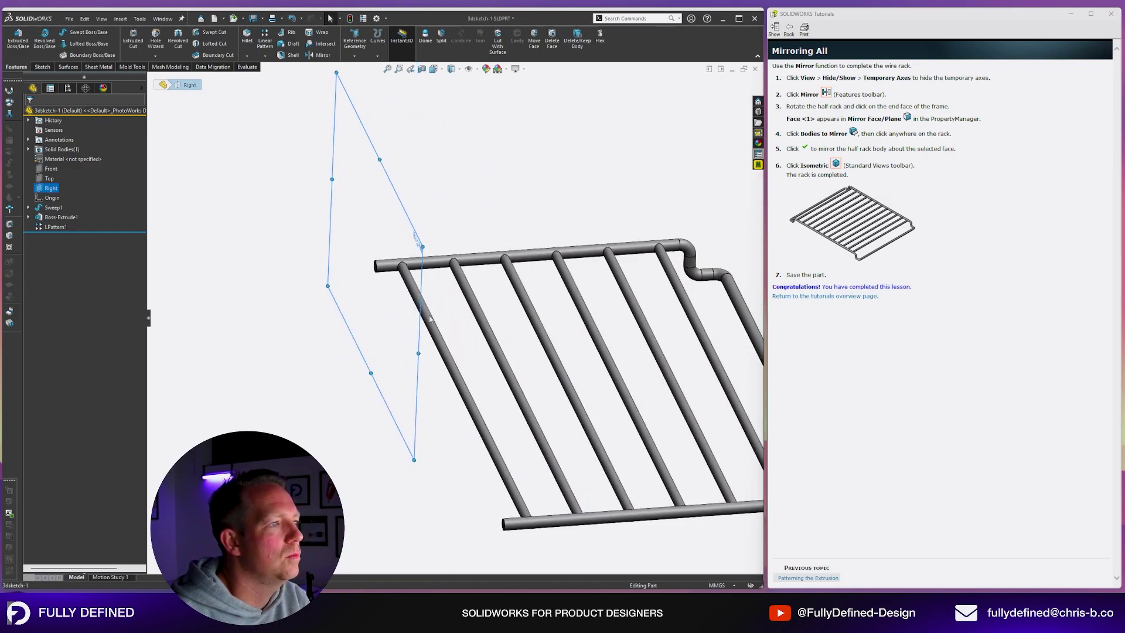
scroll(384, 280, "down", 6)
left_click(360, 219)
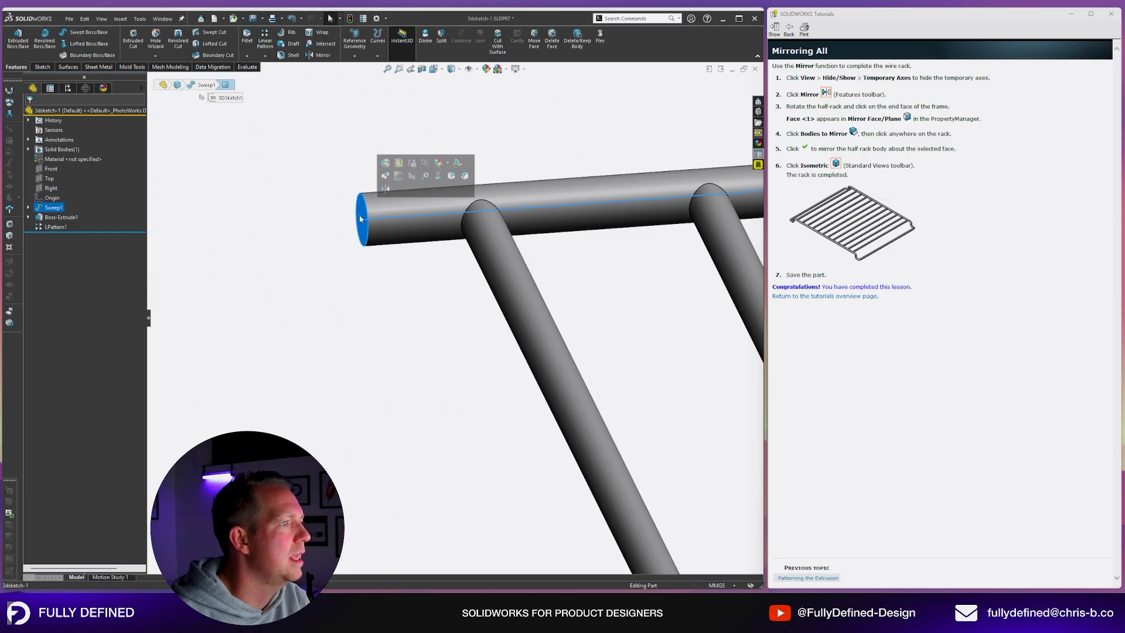
key("f")
left_click(299, 316)
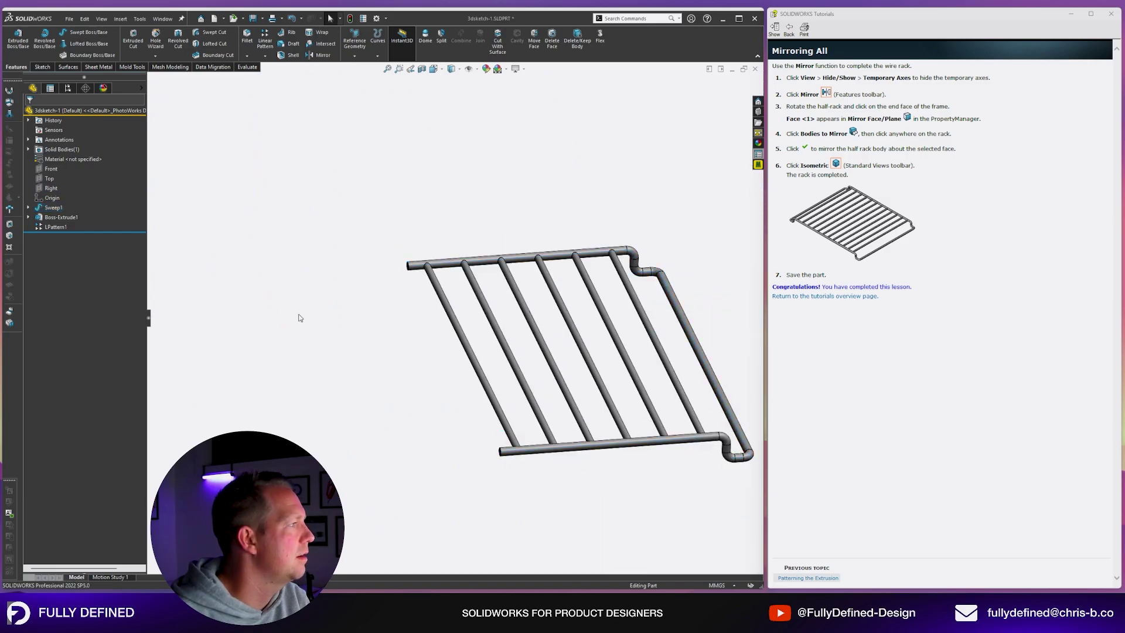
Mirror the half-rack body about the Right plane with solids merged, and save the completed part in isometric view
left_click(53, 189)
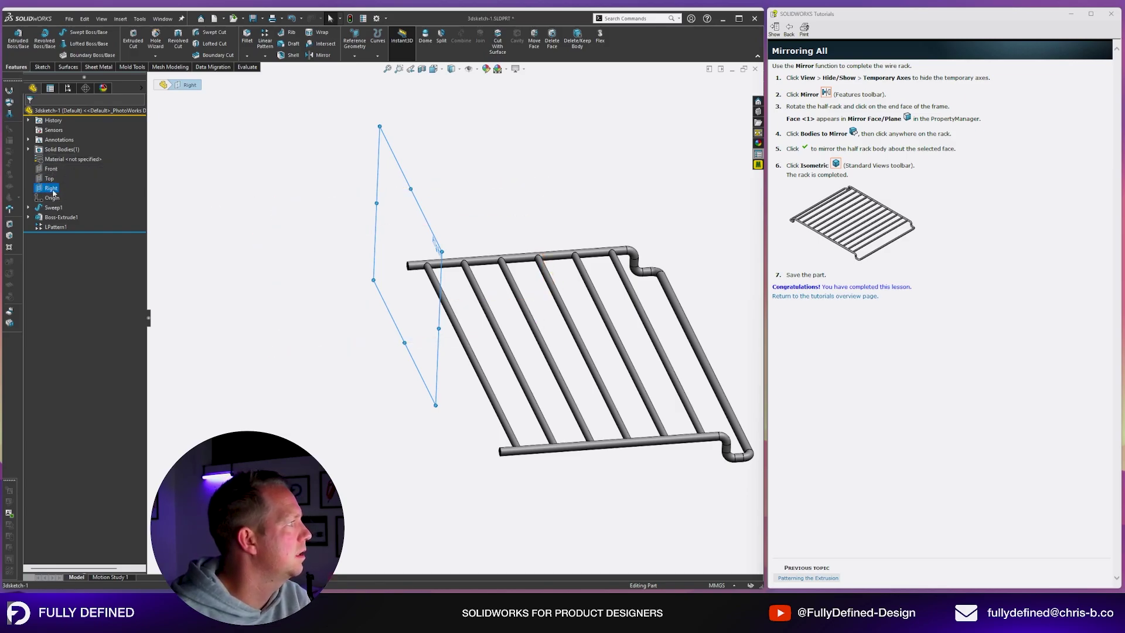
left_click(322, 56)
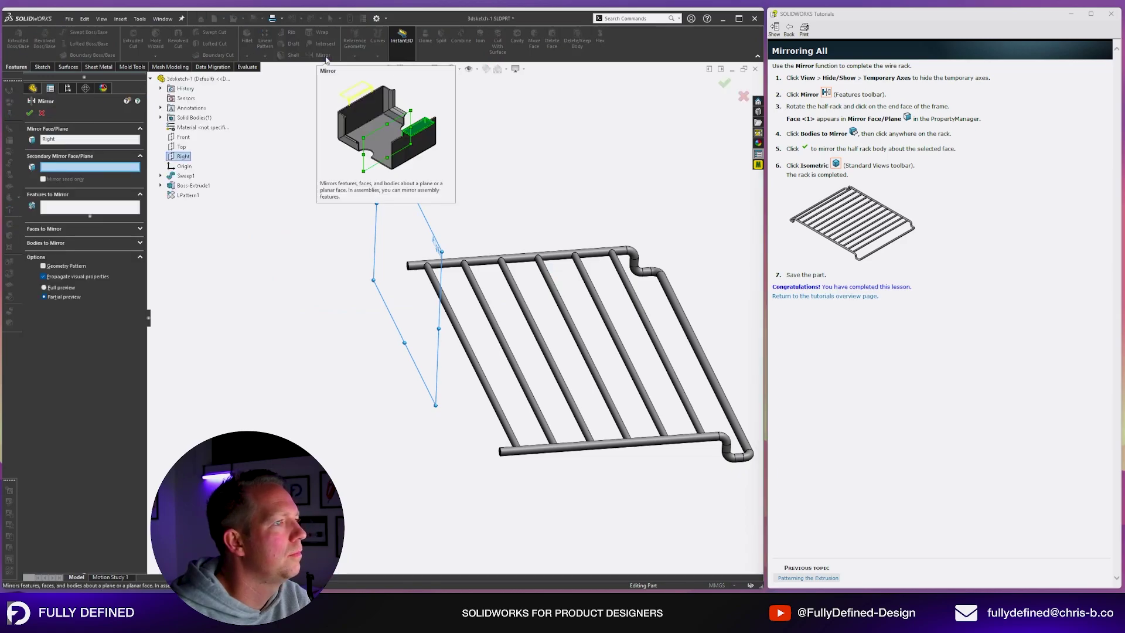
left_click(52, 229)
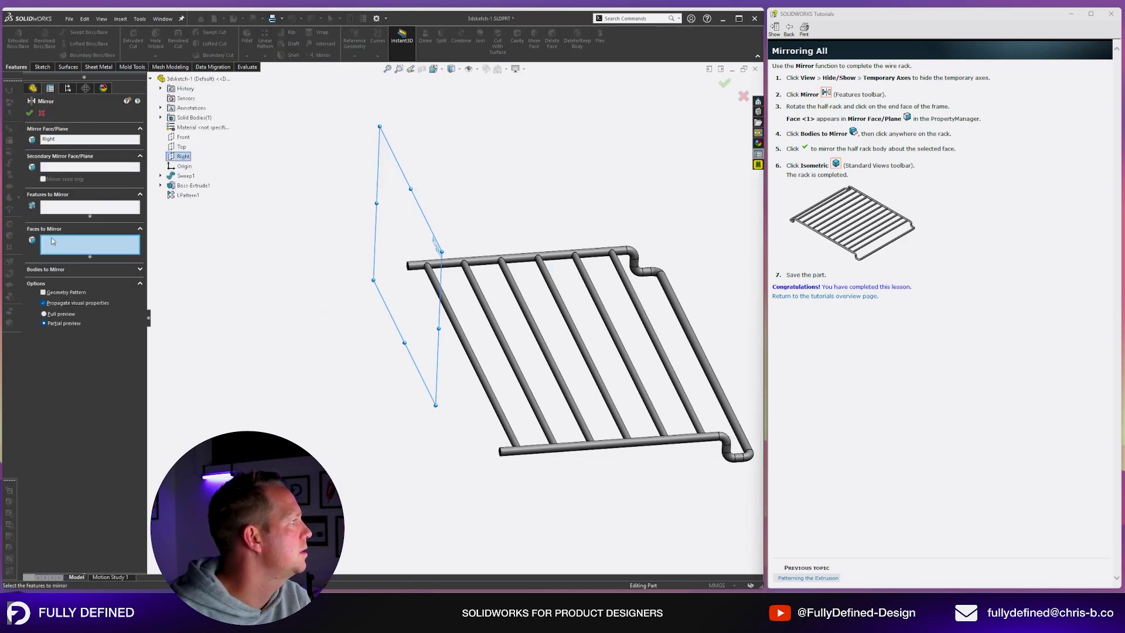
left_click(47, 269)
left_click(461, 265)
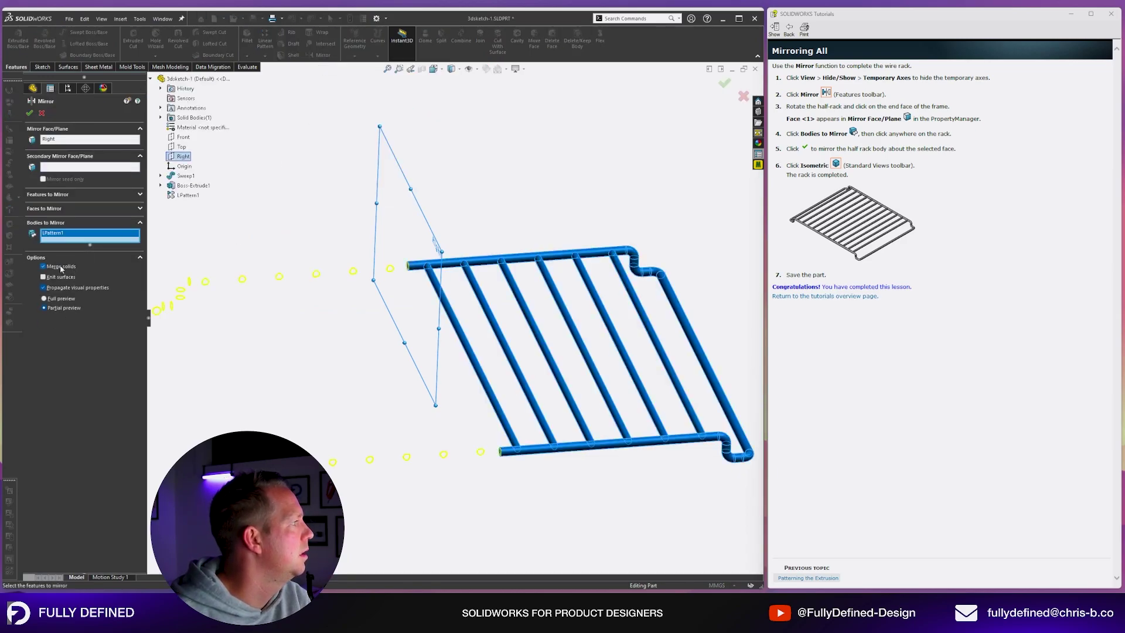
left_click(29, 112)
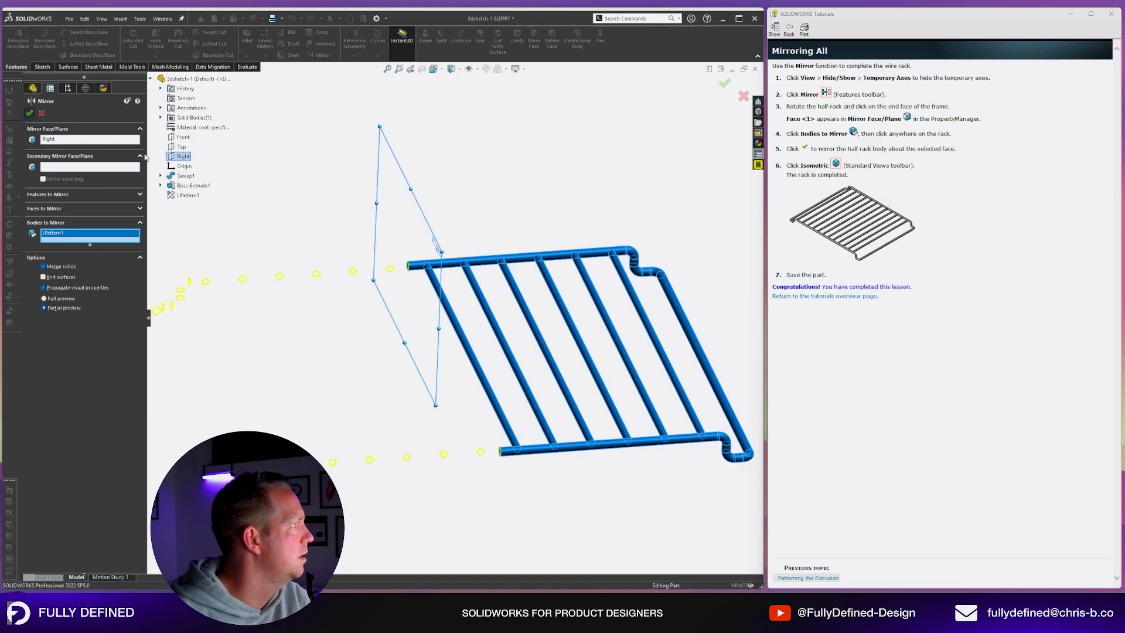
key("ctrl+7")
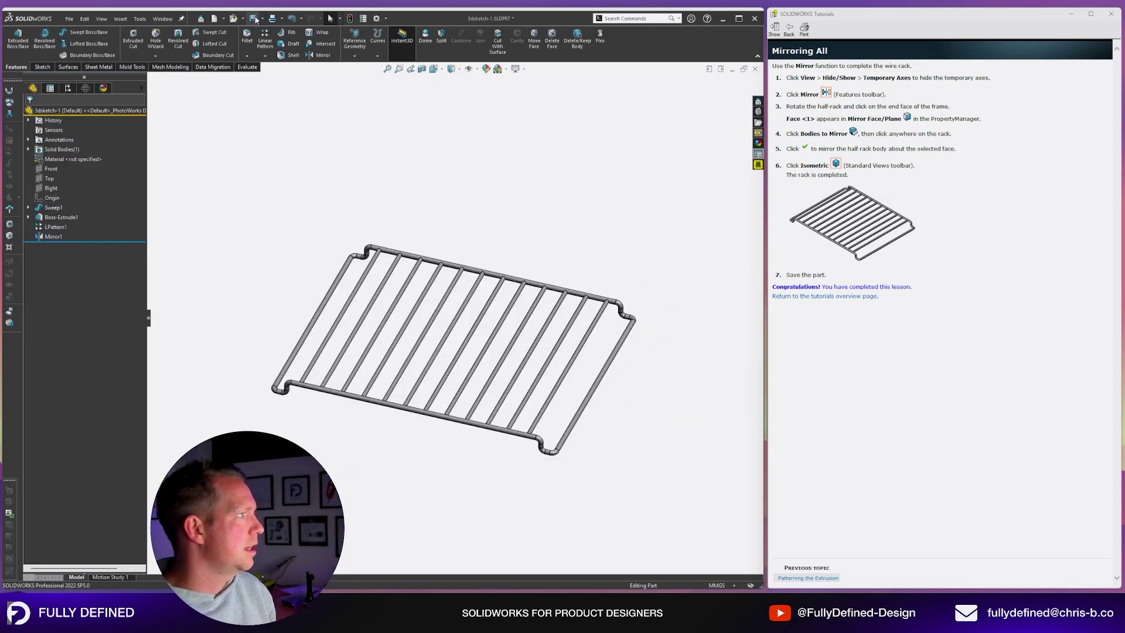
key("ctrl+s")
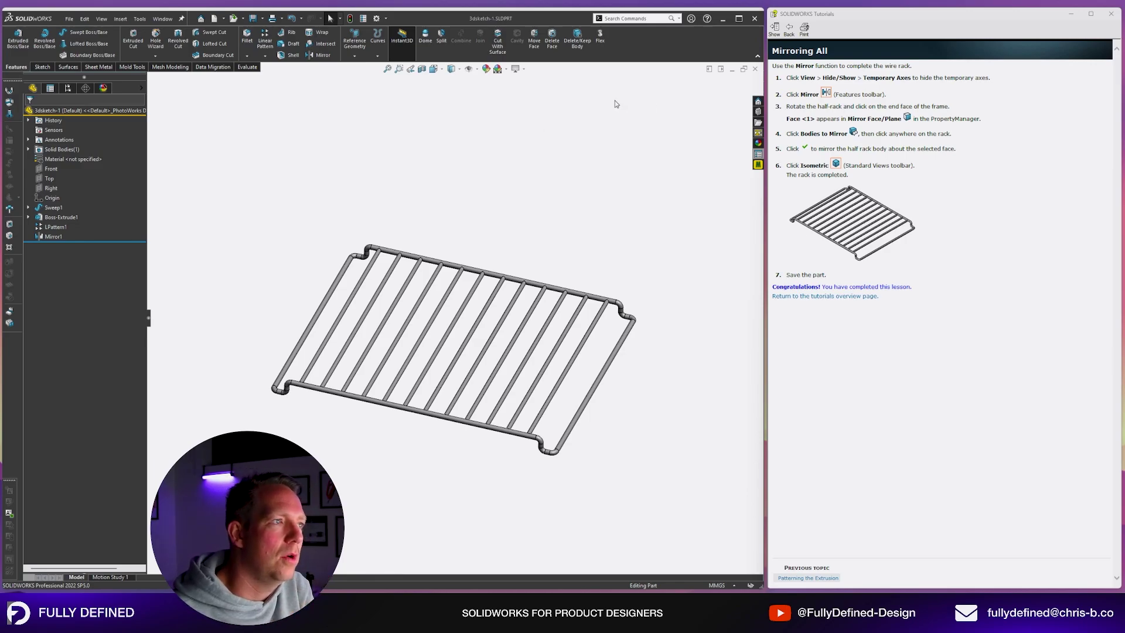
Return to the tutorials overview, open the 3D Sketching with Planes lesson and close the rack part
left_click(832, 296)
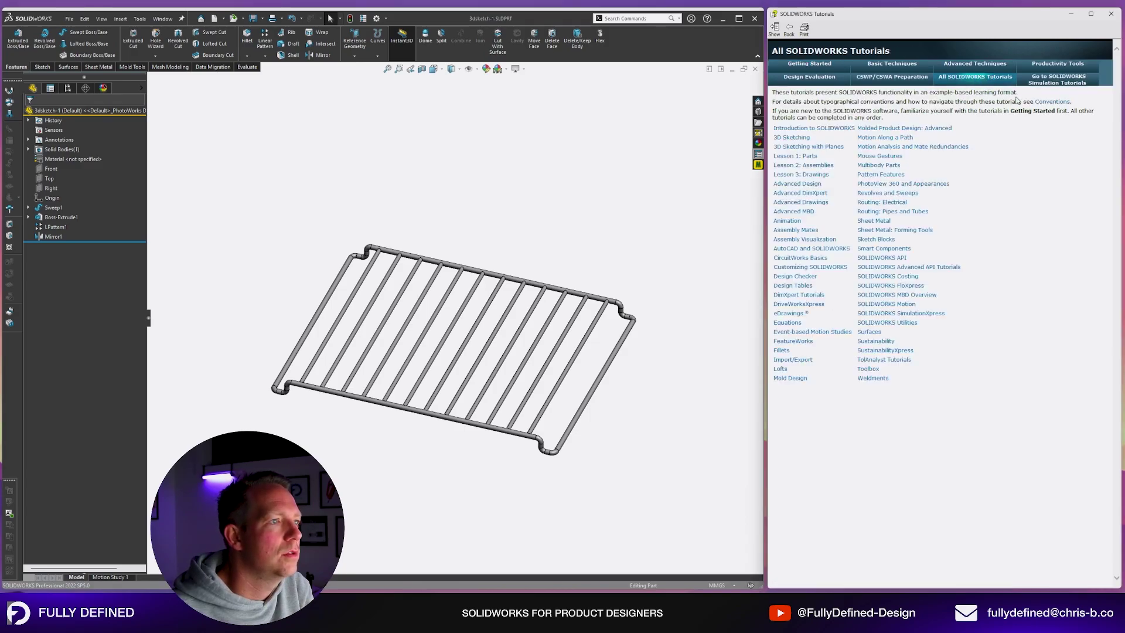
left_click(831, 149)
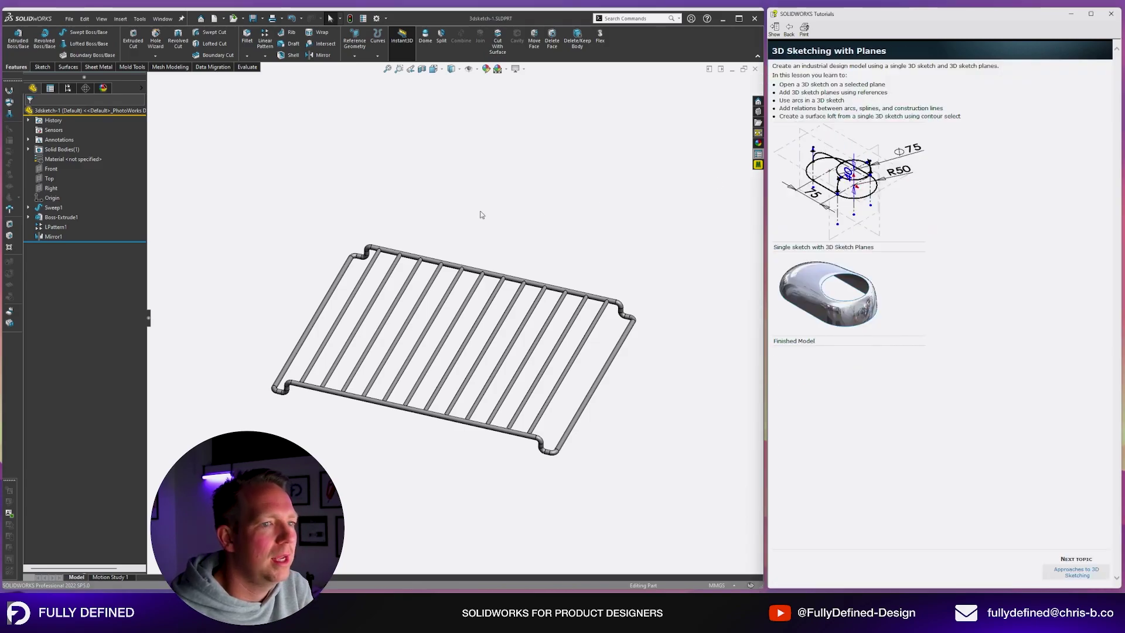
key("ctrl+w")
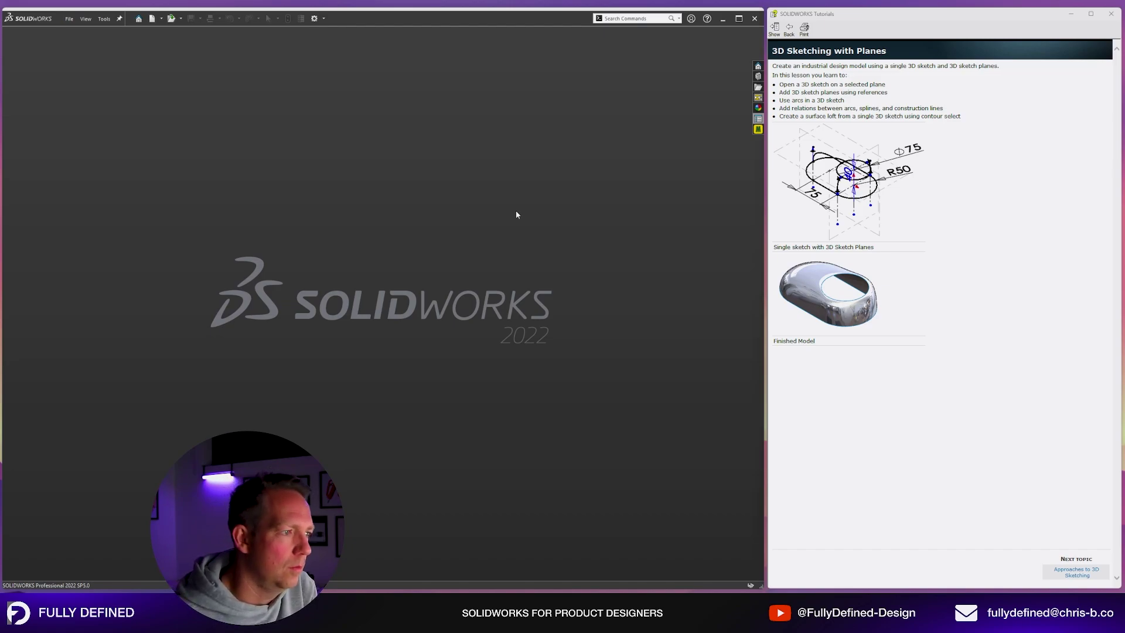
Advance the tutorial through Approaches to 3D Sketching to Sketching on 3D Sketch Planes and create a new part
left_click(1077, 572)
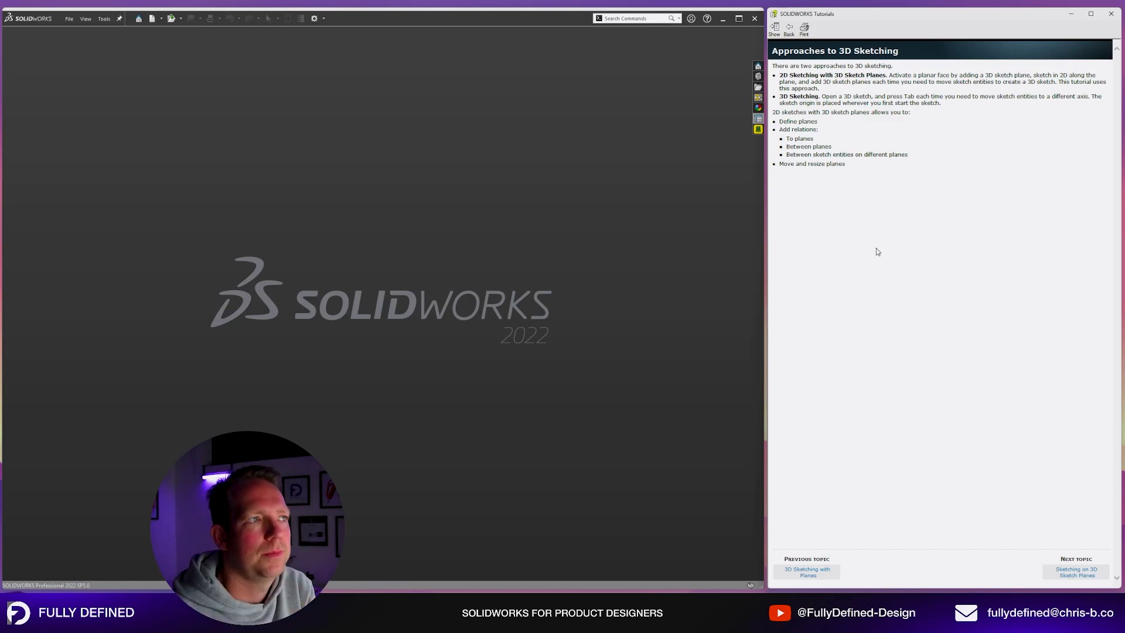
left_click(1076, 572)
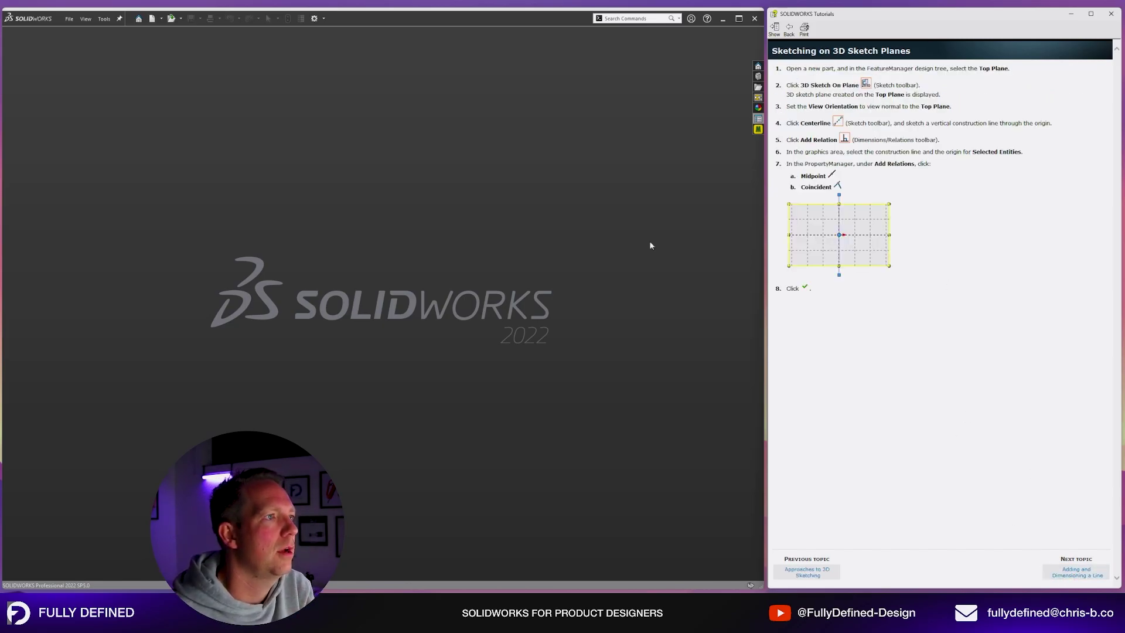
left_click(407, 182)
left_click(153, 18)
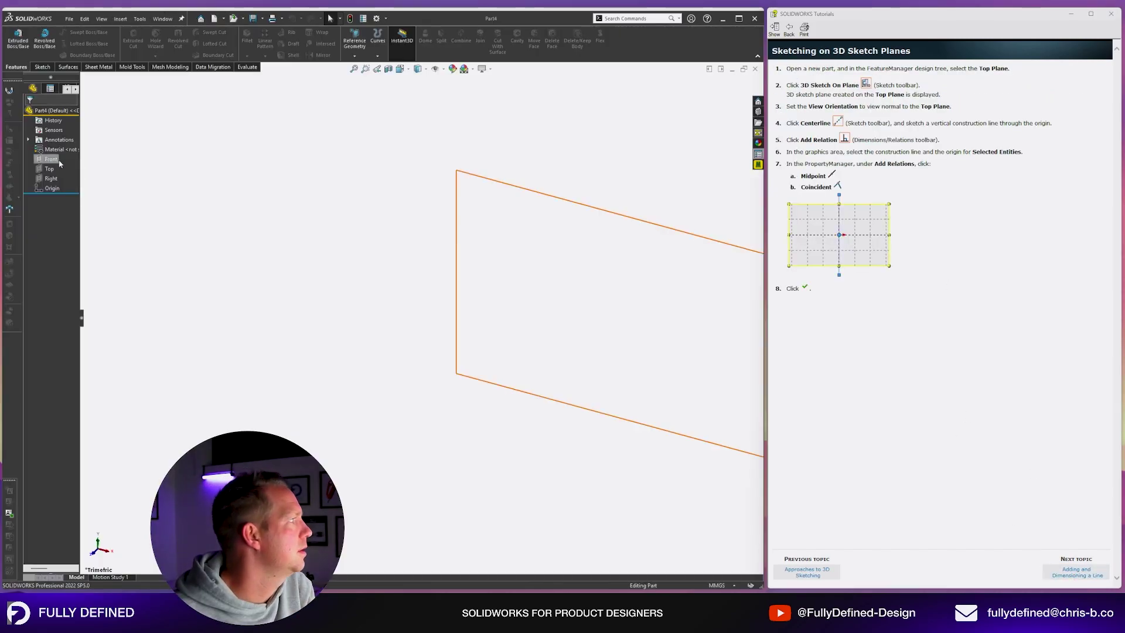
Start a 3D sketch on the Top plane and orient the view normal to it
left_click(49, 168)
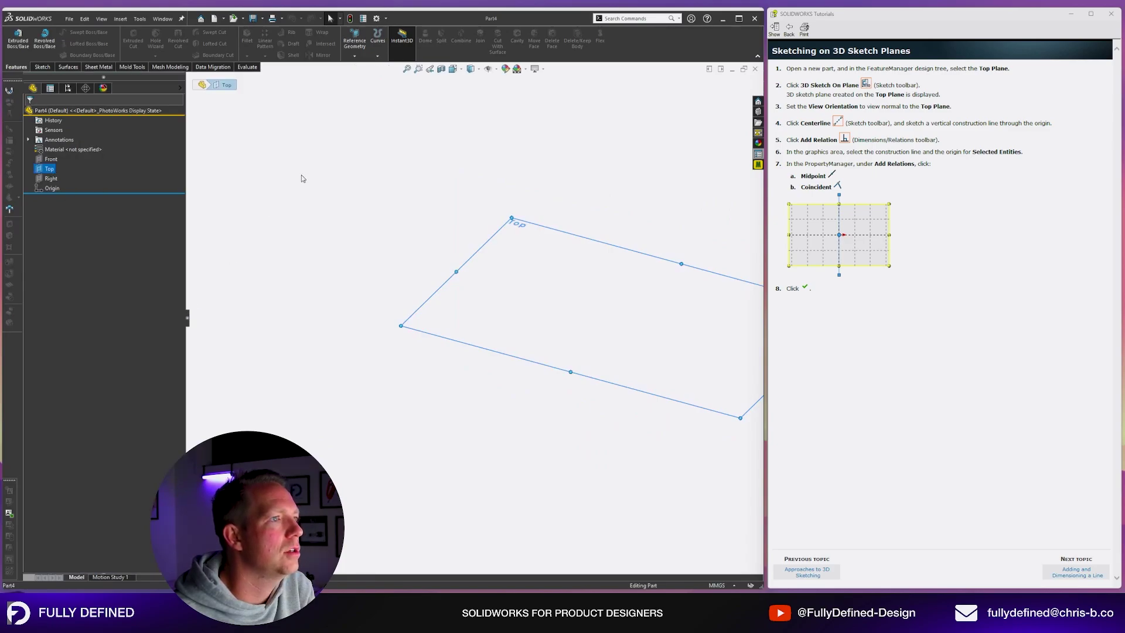
left_click(42, 67)
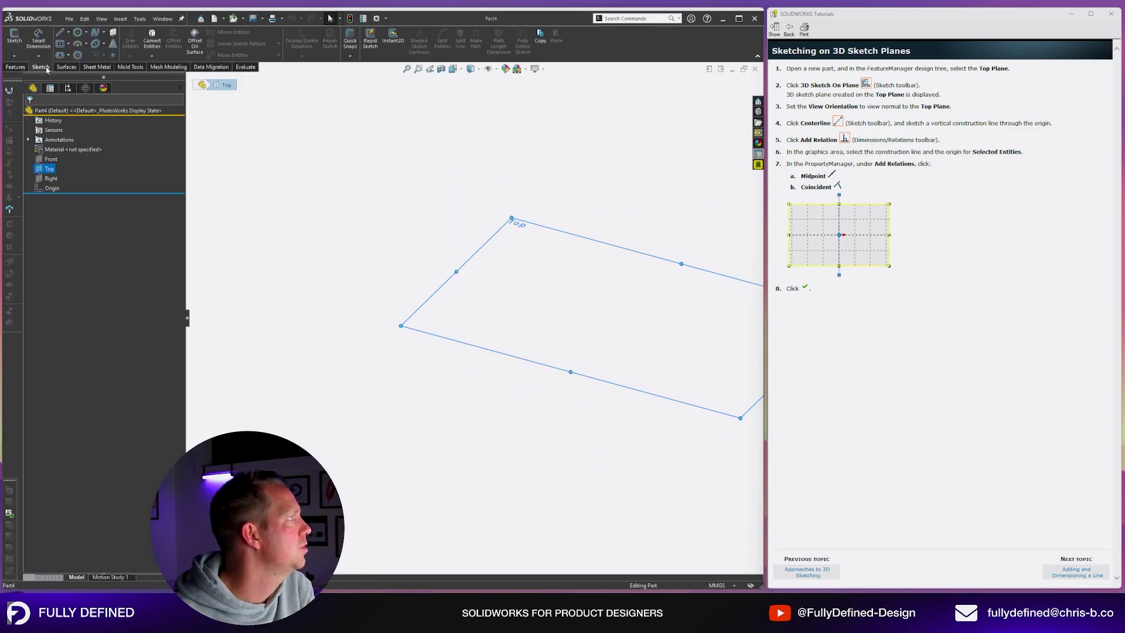
left_click(14, 55)
left_click(36, 88)
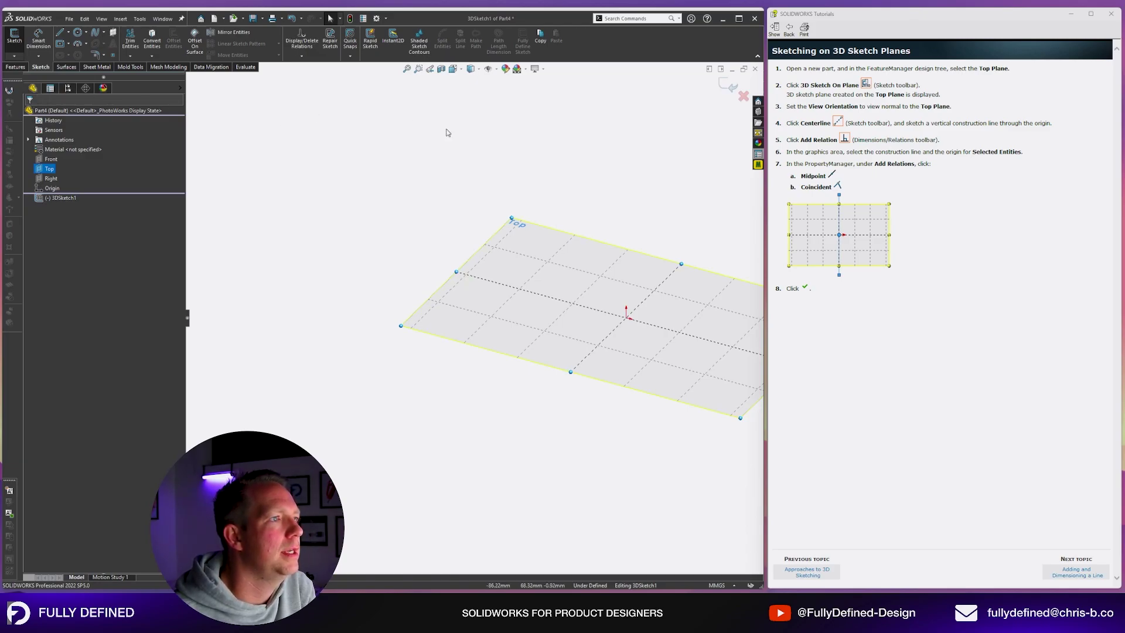
key("f")
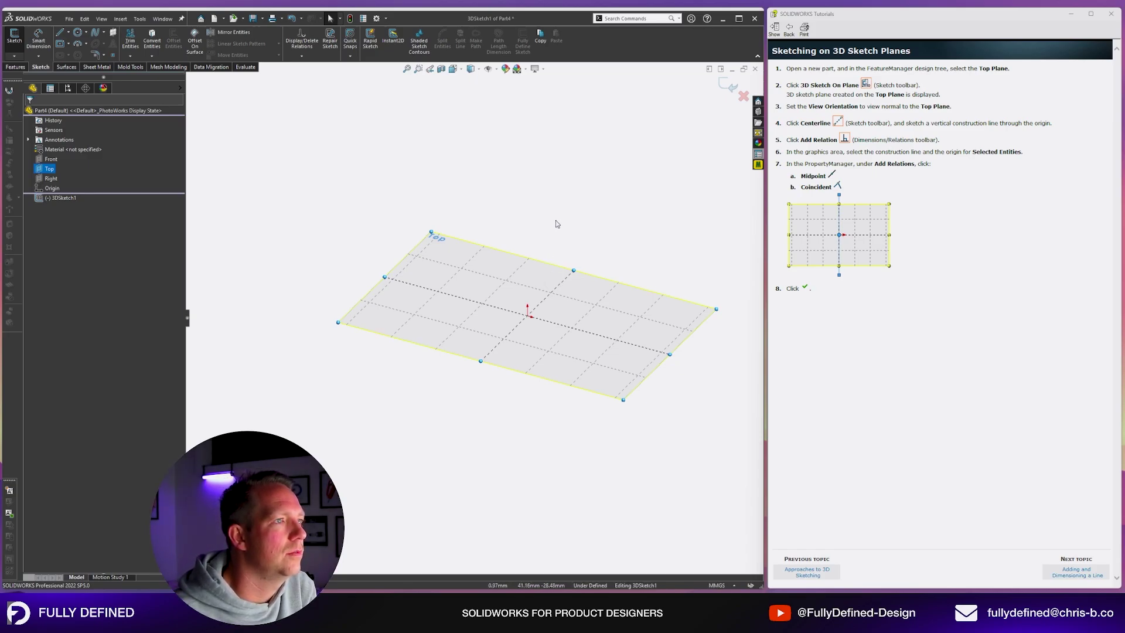
key("ctrl+8")
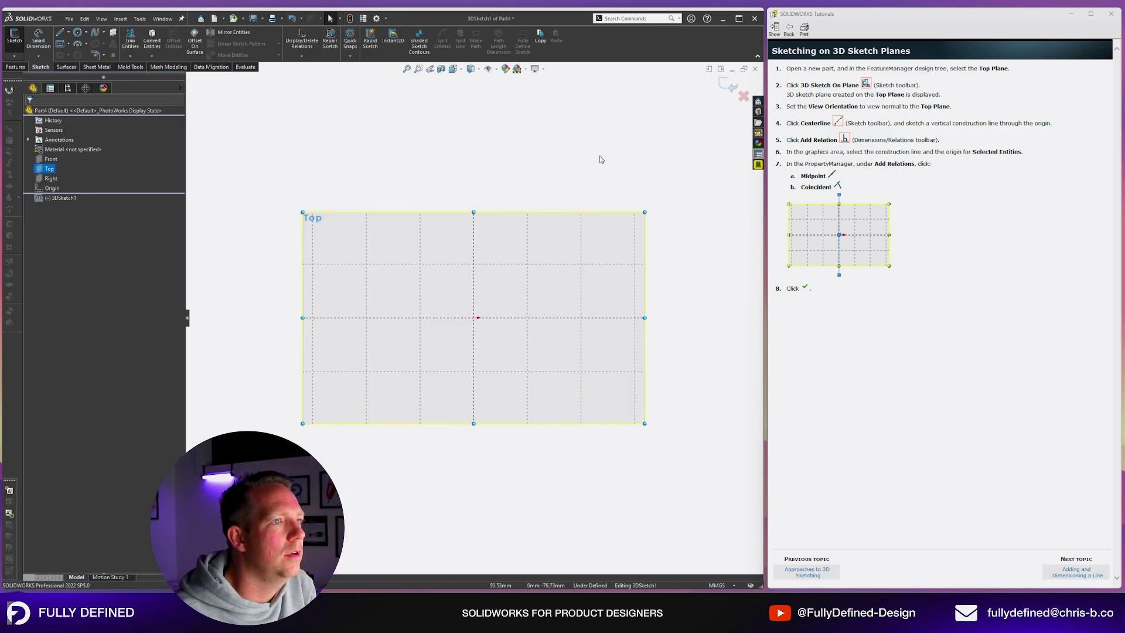
Sketch a vertical line through the origin, make the origin its midpoint and convert it to a construction line
key("Escape")
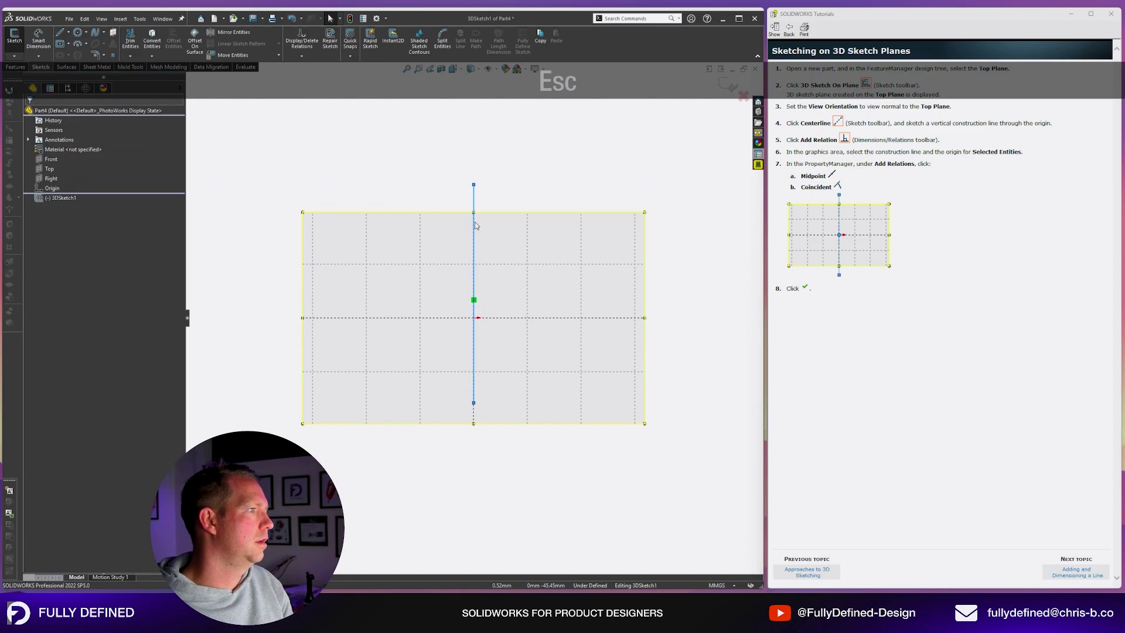
right_click(474, 224)
left_click(495, 230)
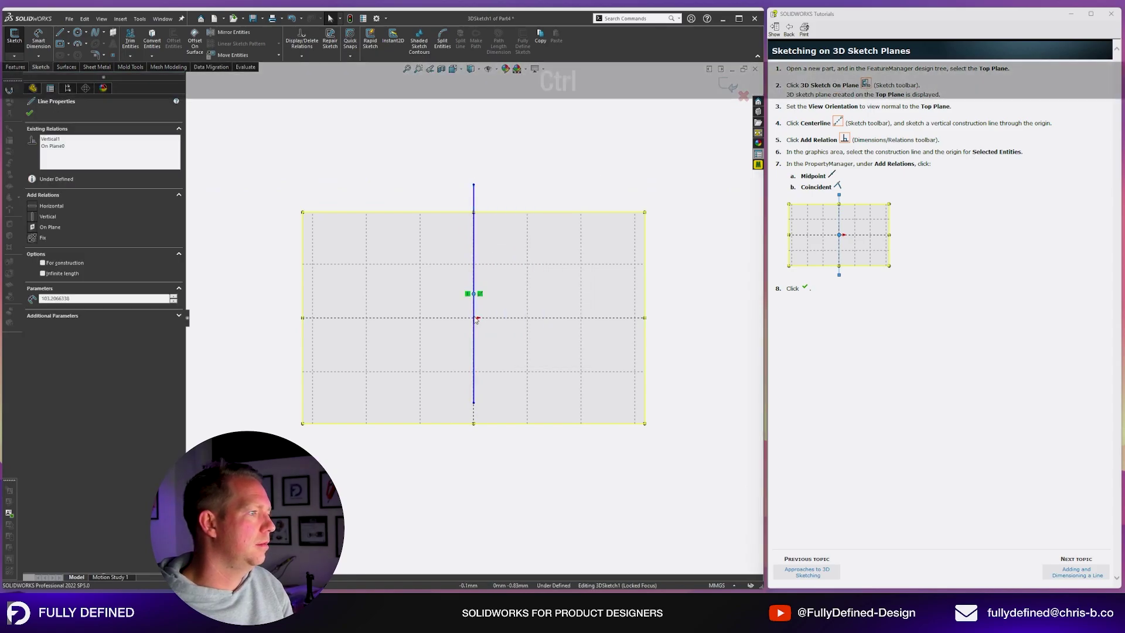
left_click(476, 320, "ctrl")
left_click(51, 289)
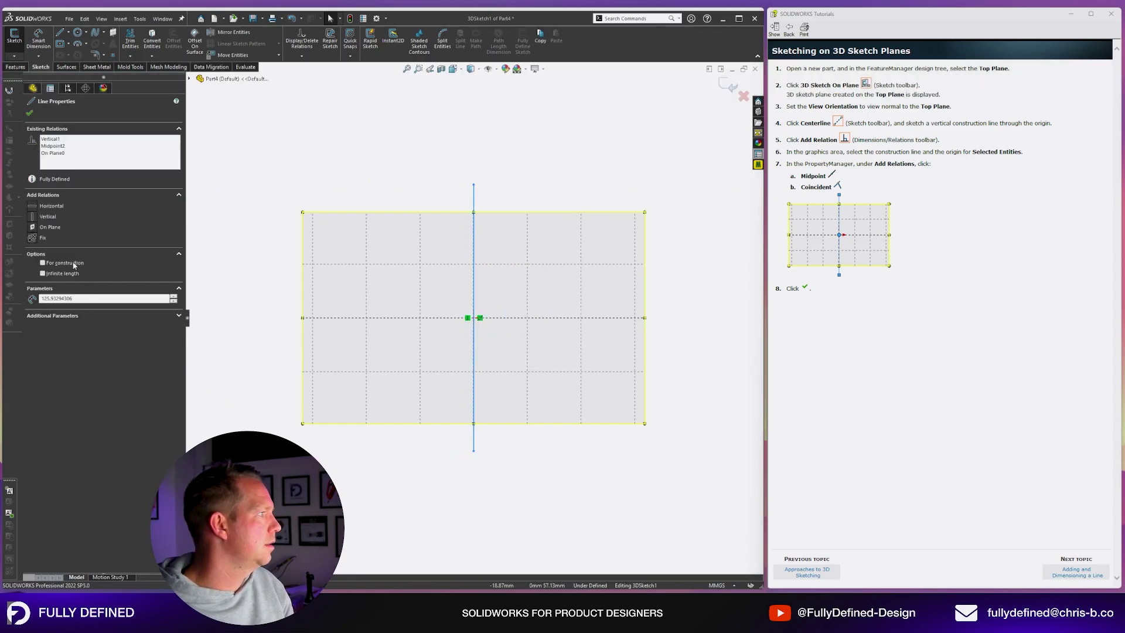
left_click(343, 161)
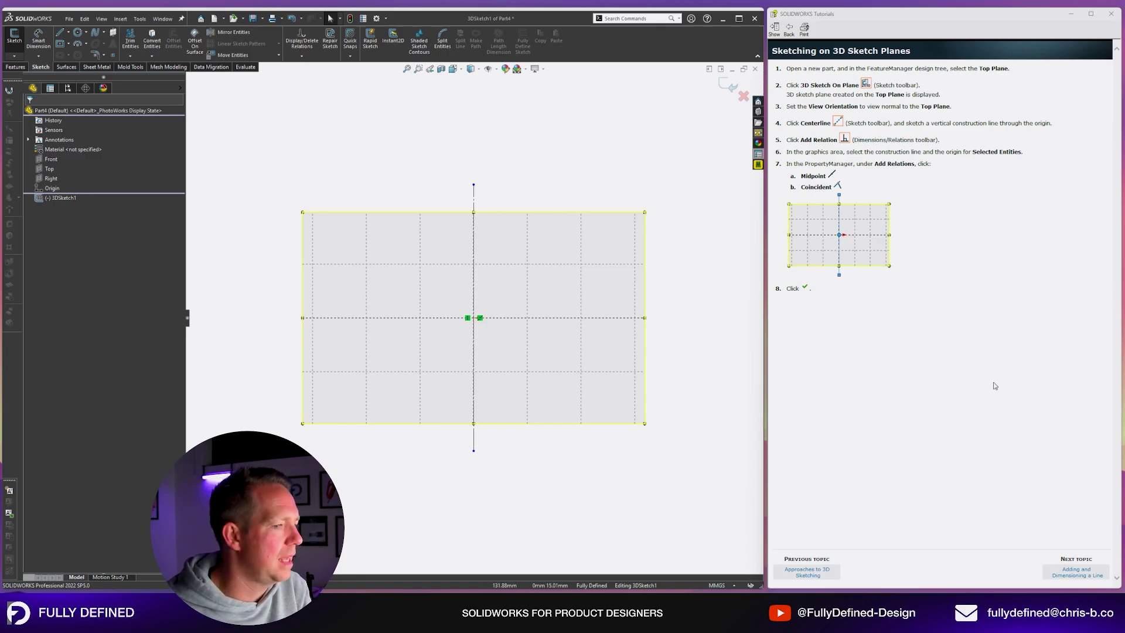
Open the tutorial topic Adding and Dimensioning a Line and sketch a second vertical line to the left of the centerline, matching its height
left_click(1076, 572)
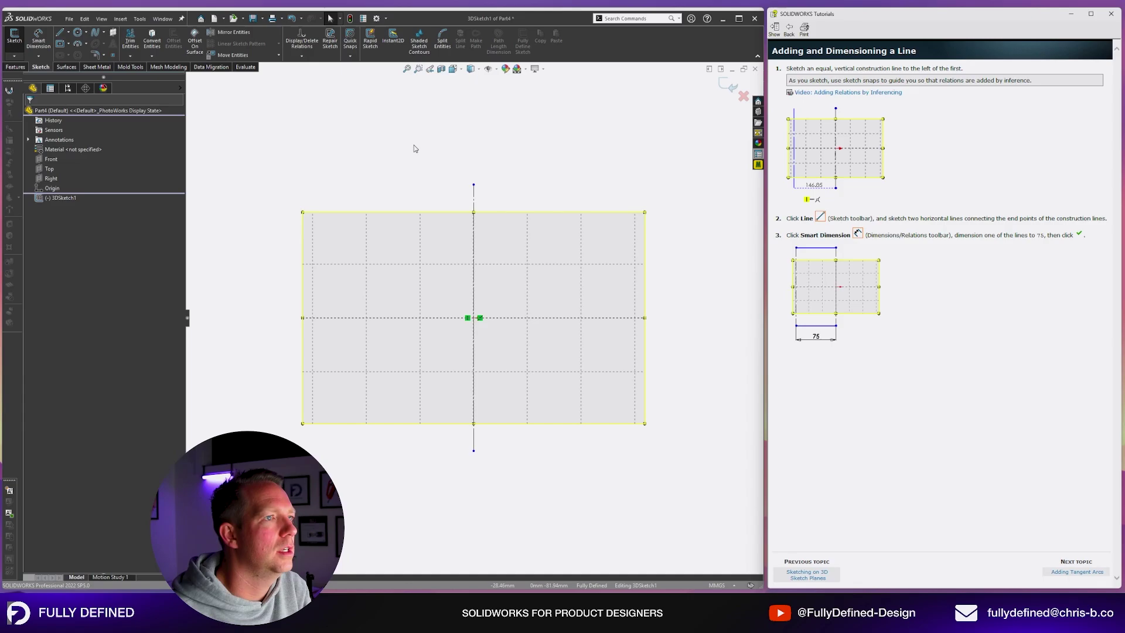
key("l")
left_click(326, 450)
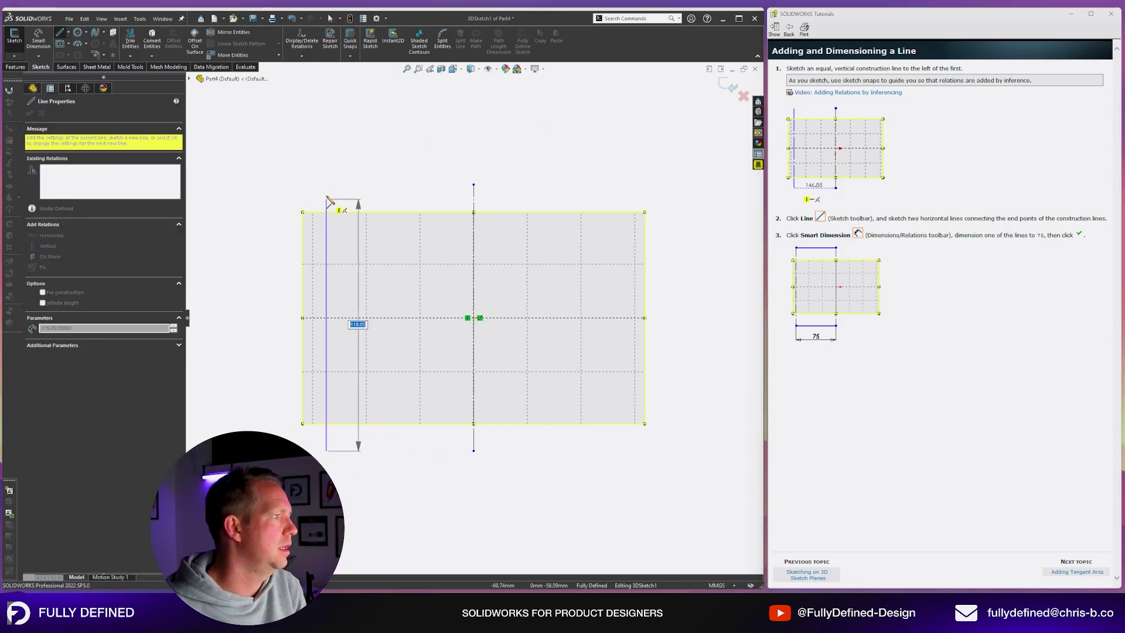
left_click(326, 187)
key("Escape")
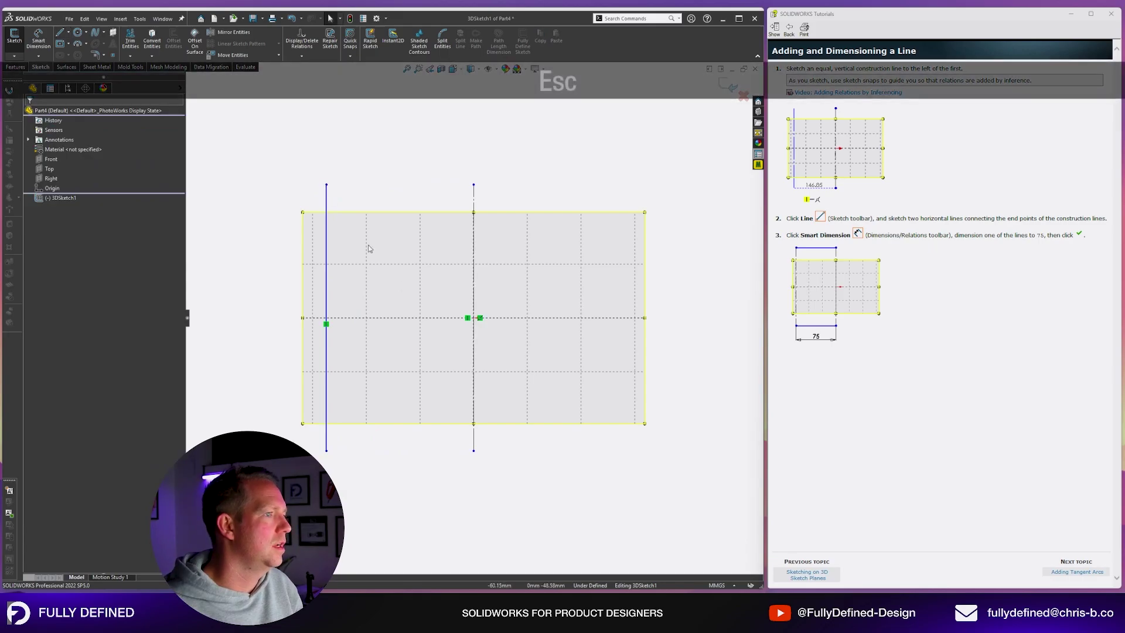
Add an equal relation between the two vertical lines and make both of them construction lines
left_click_drag(518, 480, 309, 451)
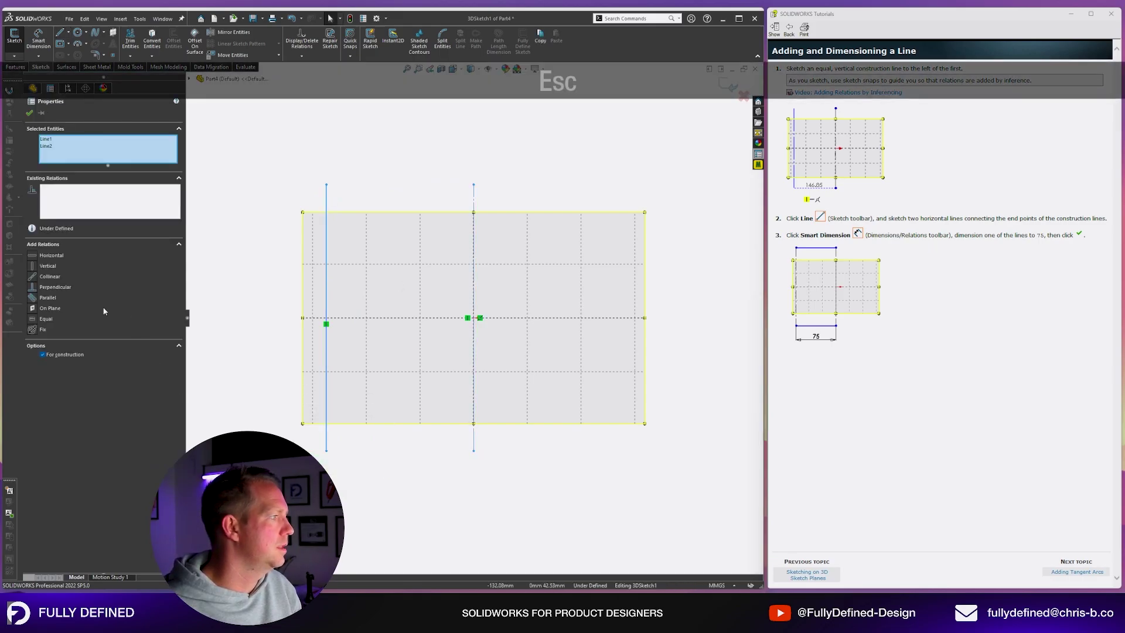
left_click(47, 320)
left_click(58, 358)
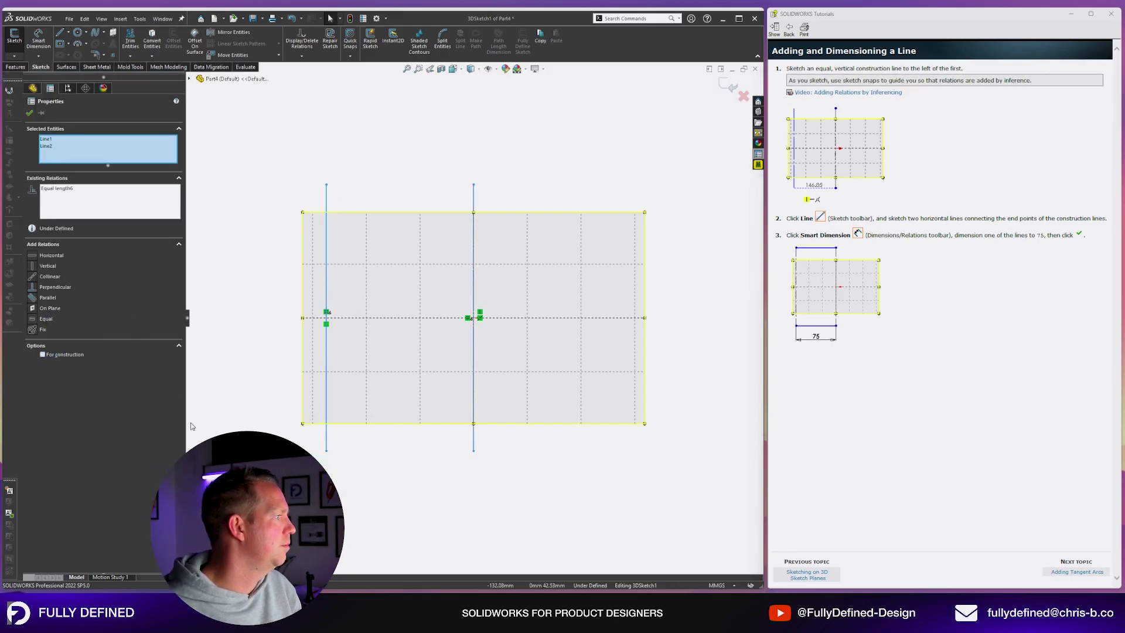
left_click(409, 480)
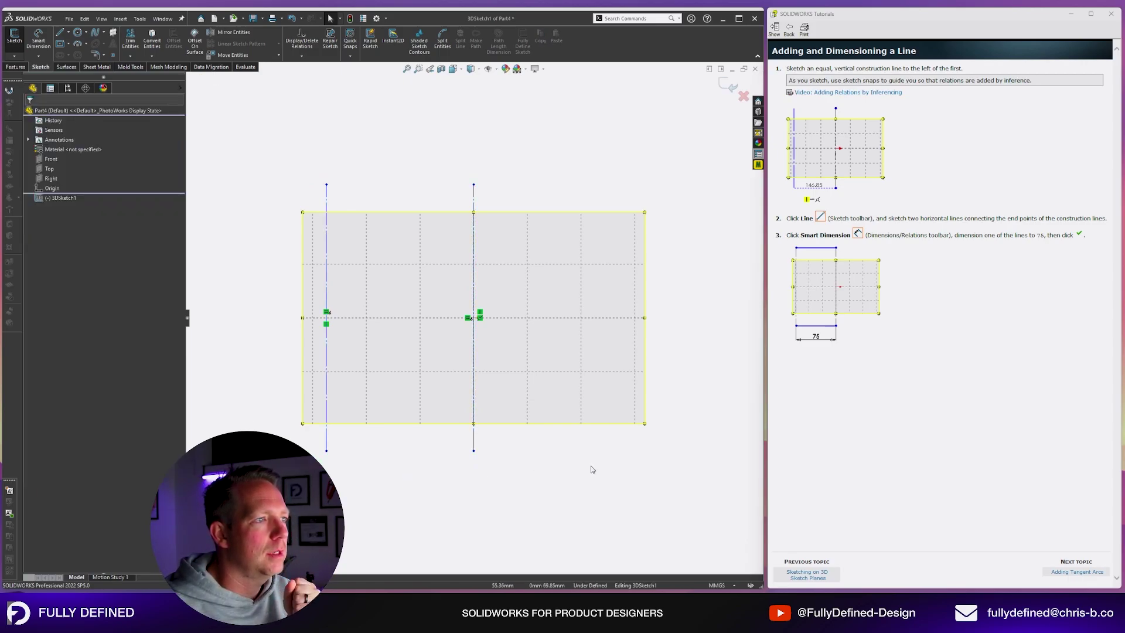
Connect the end points of the construction lines with two horizontal lines and make those lines equal in length
key("l")
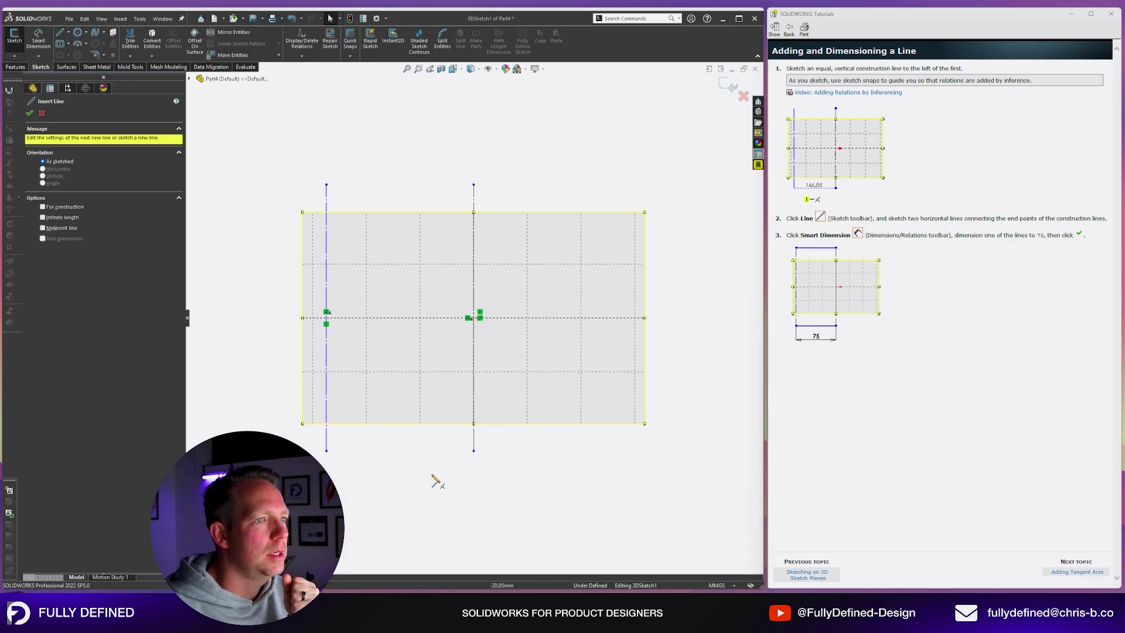
left_click(473, 451)
left_click(326, 450)
left_click_drag(474, 184, 326, 185)
key("Escape")
left_click_drag(416, 495, 367, 140)
left_click(39, 319)
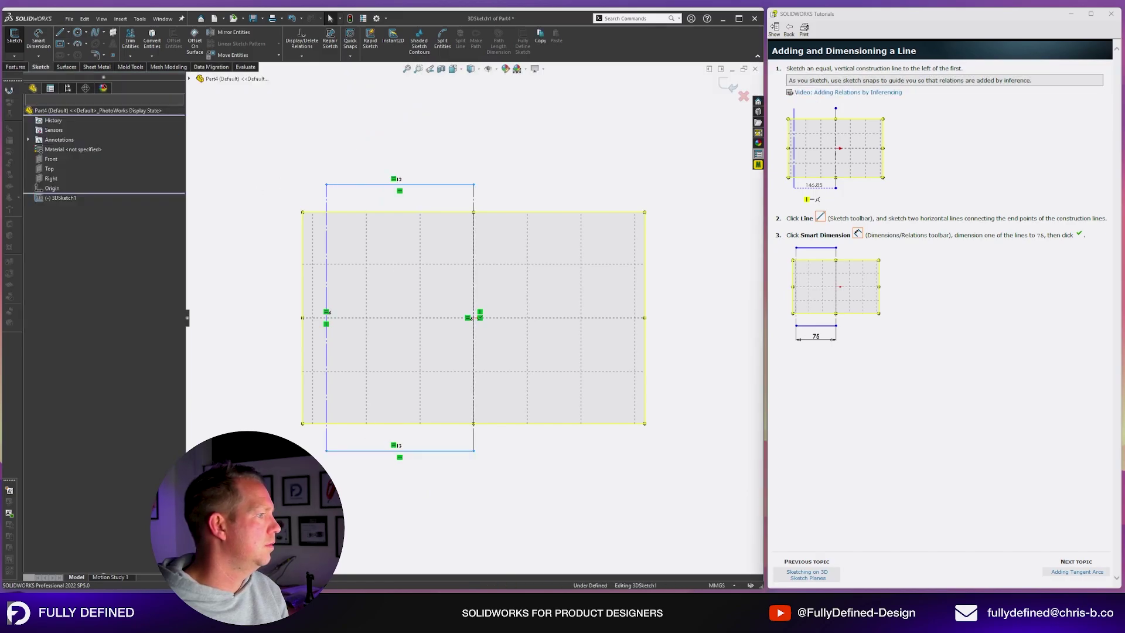
Dimension the lower horizontal line to 75 mm
right_click_drag(413, 471, 414, 452)
left_click(417, 451)
left_click(544, 421)
type("75")
key("Return")
key("Escape")
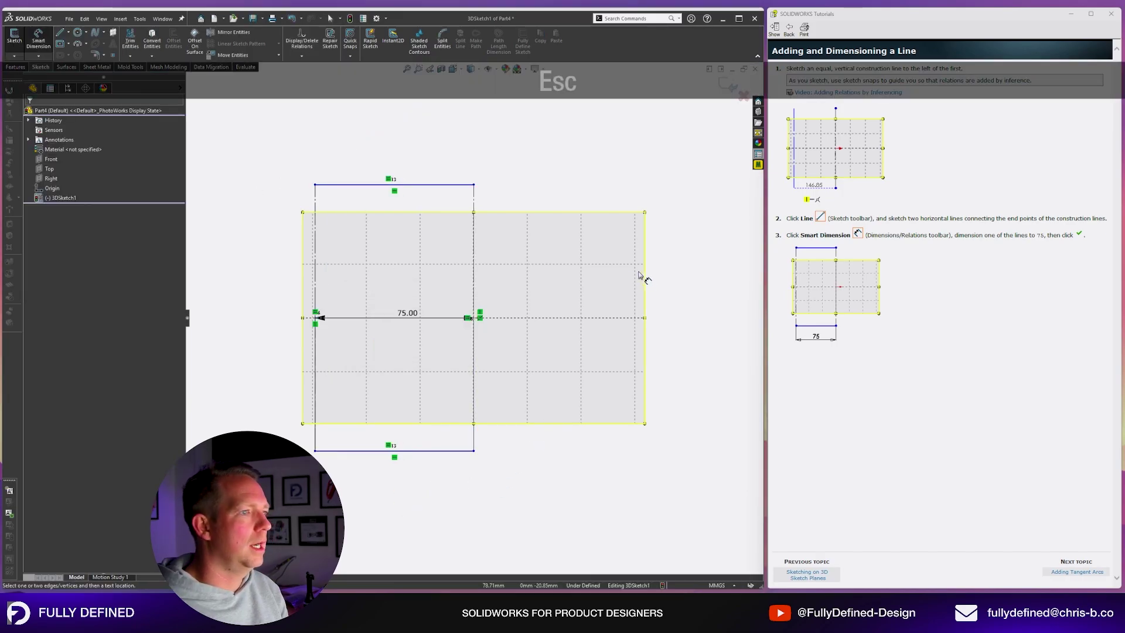
Open the tutorial topic Adding Tangent Arcs and move the 75 mm dimension below the profile
left_click(1074, 570)
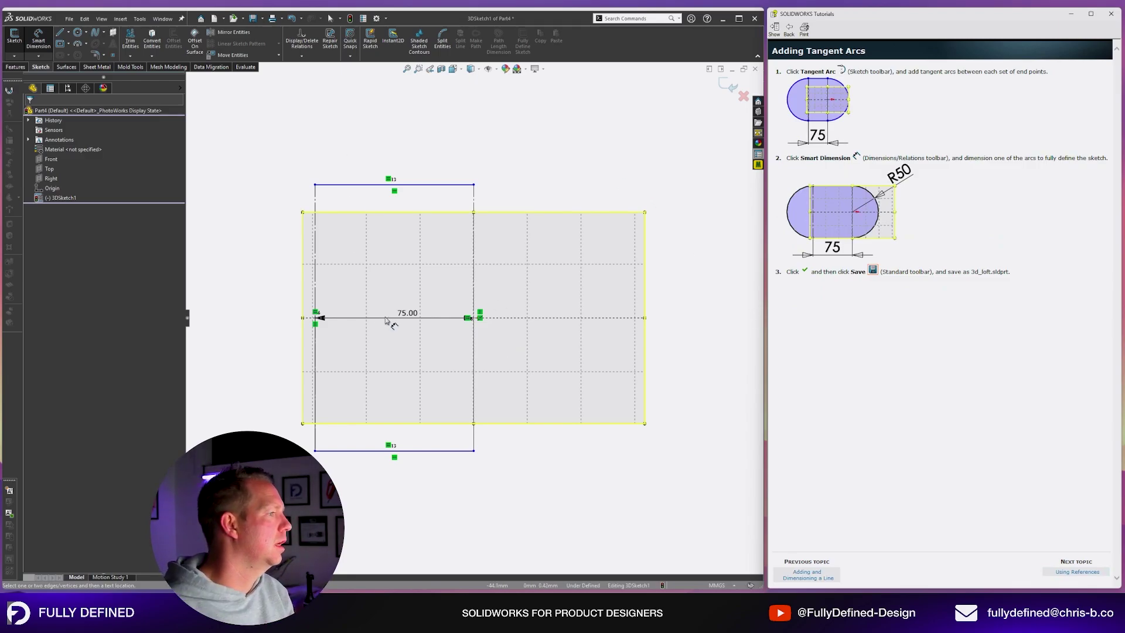
left_click_drag(411, 319, 397, 487)
key("Escape")
Close both ends of the profile with tangent arcs between the end points of the horizontal lines
left_click(87, 44)
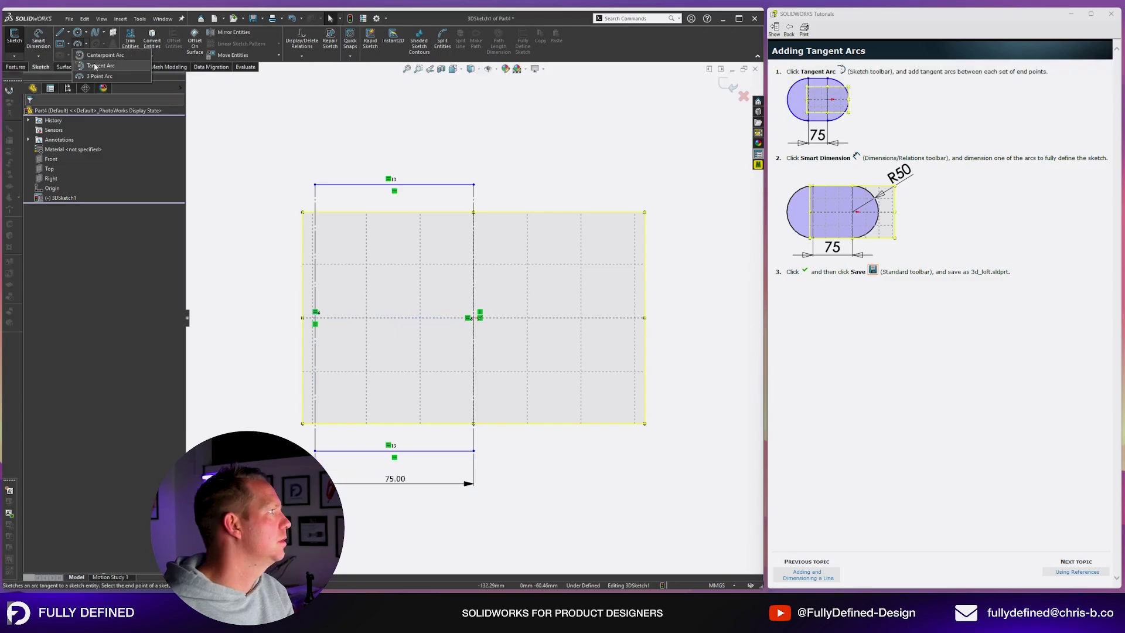
left_click(94, 65)
left_click(474, 184)
left_click(473, 451)
left_click(315, 185)
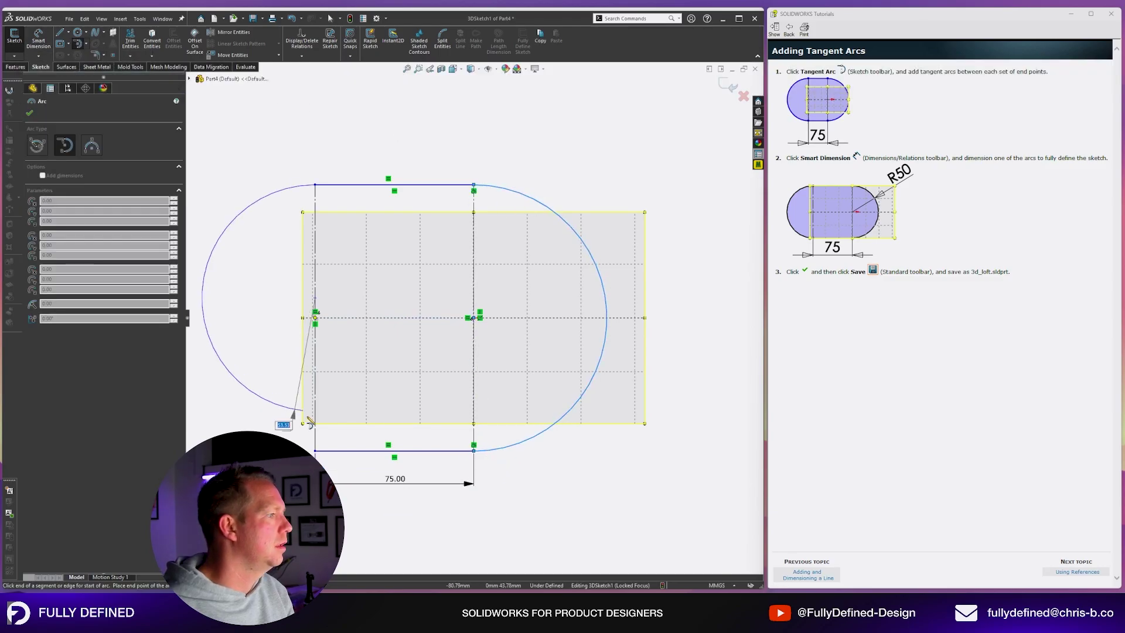
left_click(315, 450)
Dimension the right-hand tangent arc with a radius of 50 mm
scroll(316, 449, "up", 1)
right_click_drag(451, 164, 444, 95)
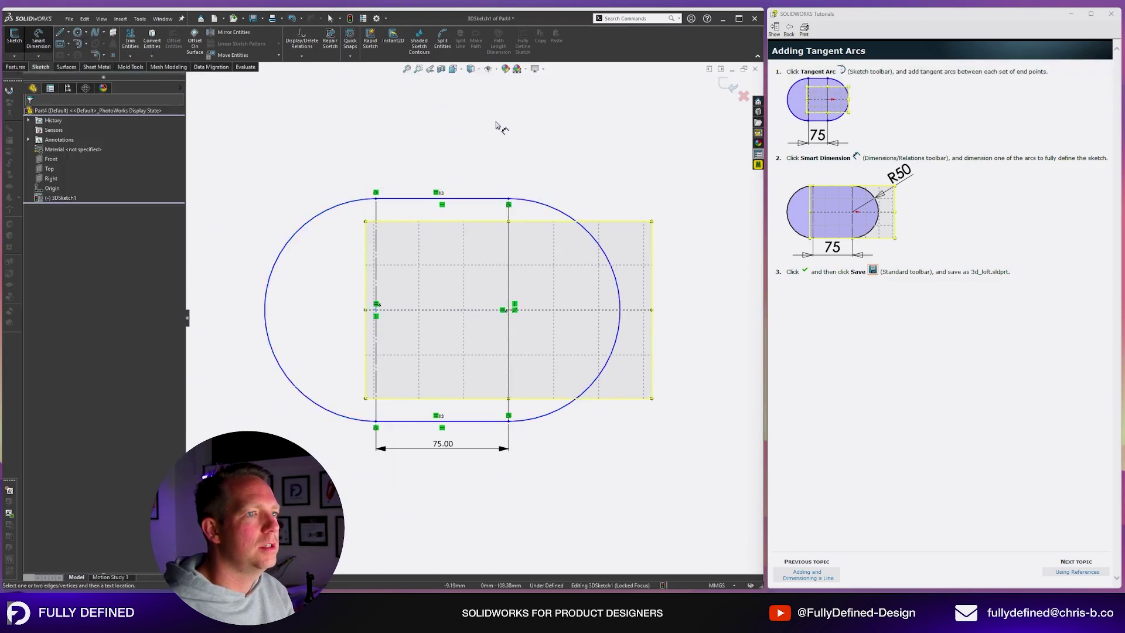
left_click(593, 238)
left_click(624, 179)
type("50")
key("Return")
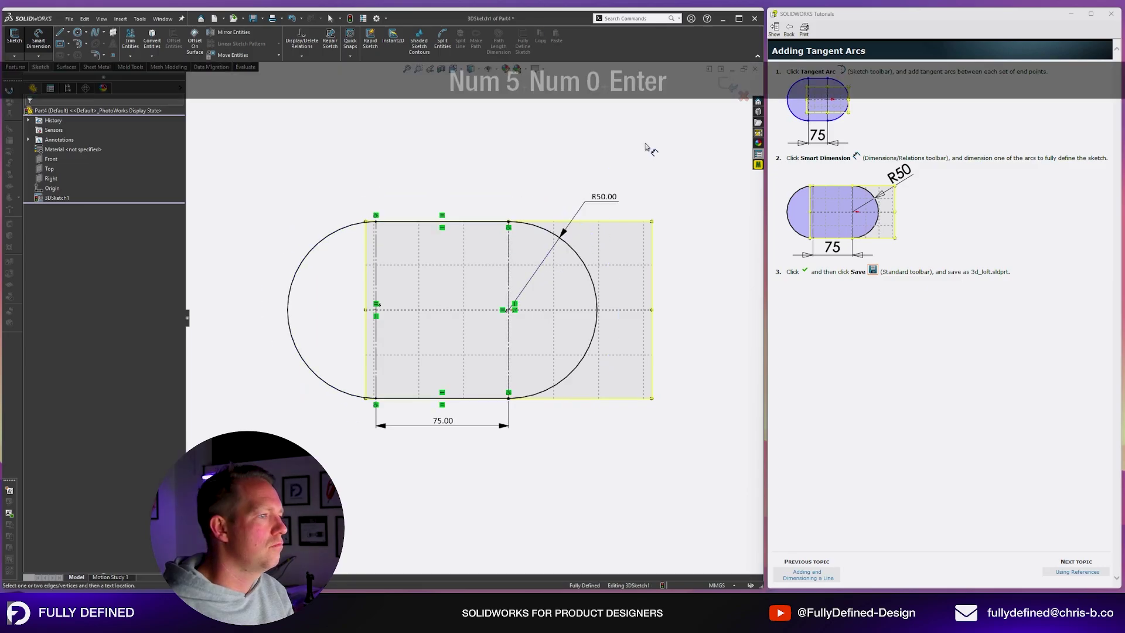
key("Escape")
Exit the 3D sketch and save the part as 3d_loft in the SW Tutorials folder
left_click(731, 87)
key("ctrl+s")
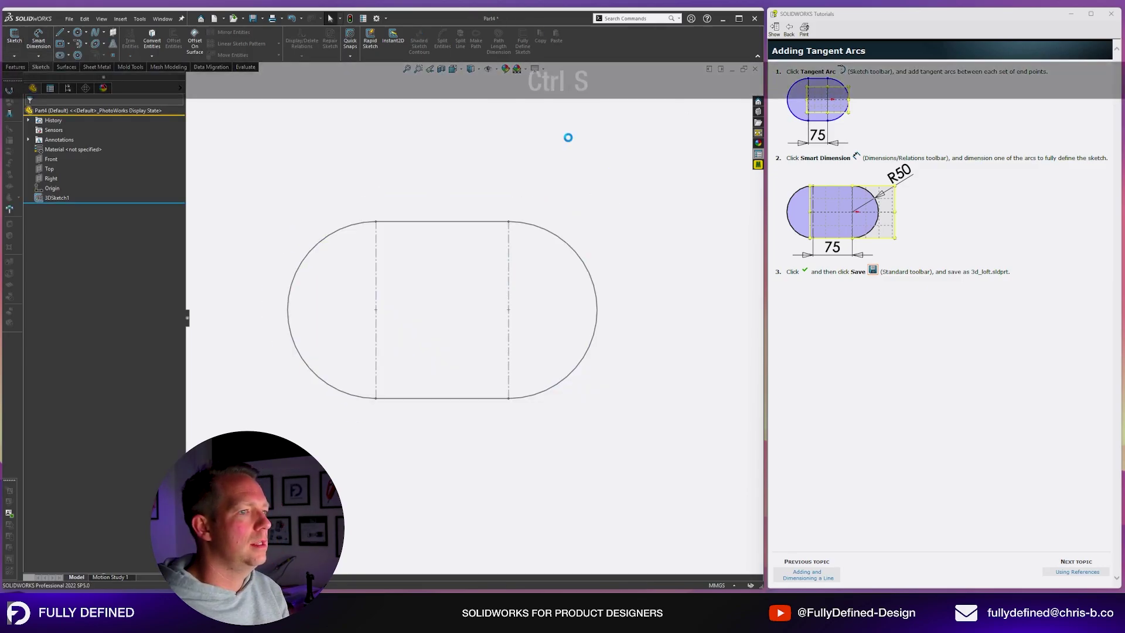
type("3d_loft")
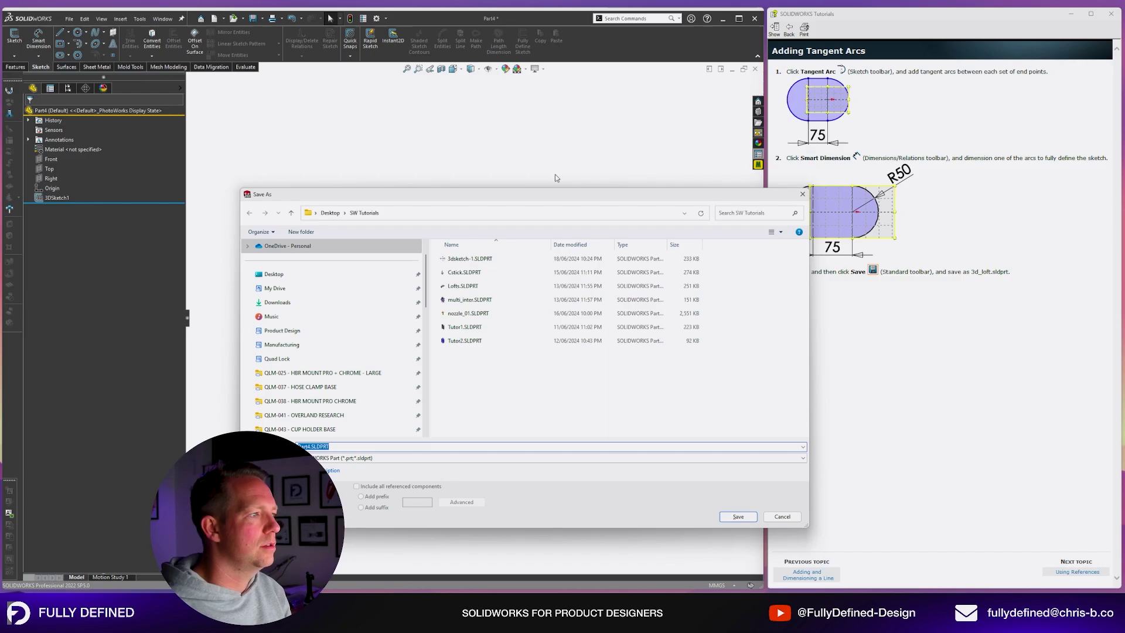
key("Return")
Open the tutorial topic Using References and set the model to the isometric view
left_click(1077, 571)
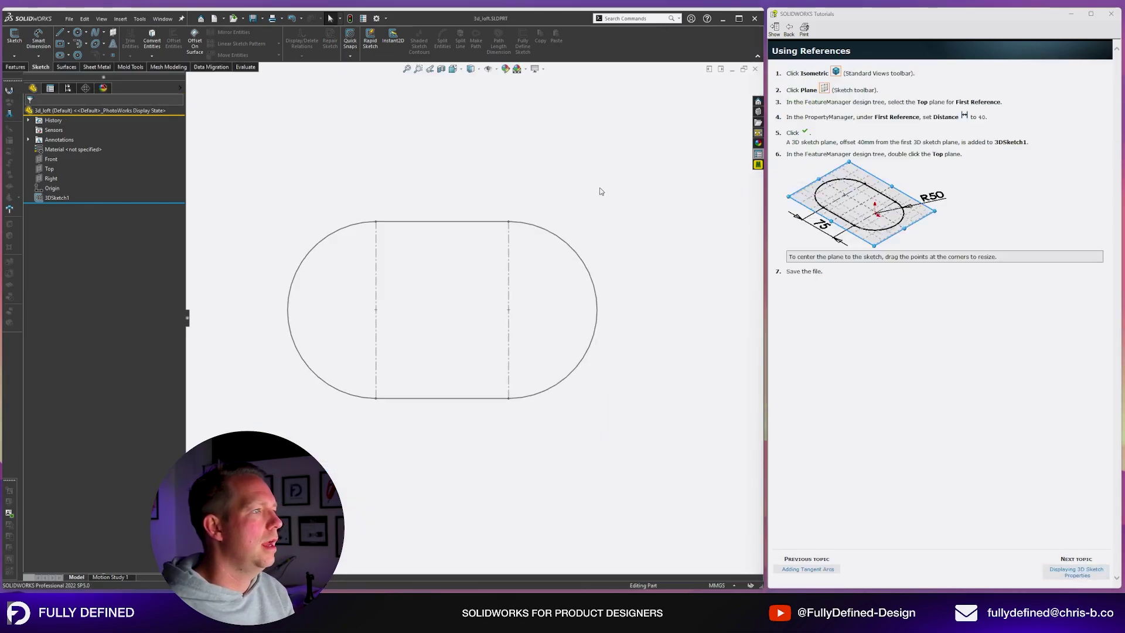
key("space")
left_click(719, 188)
key("space")
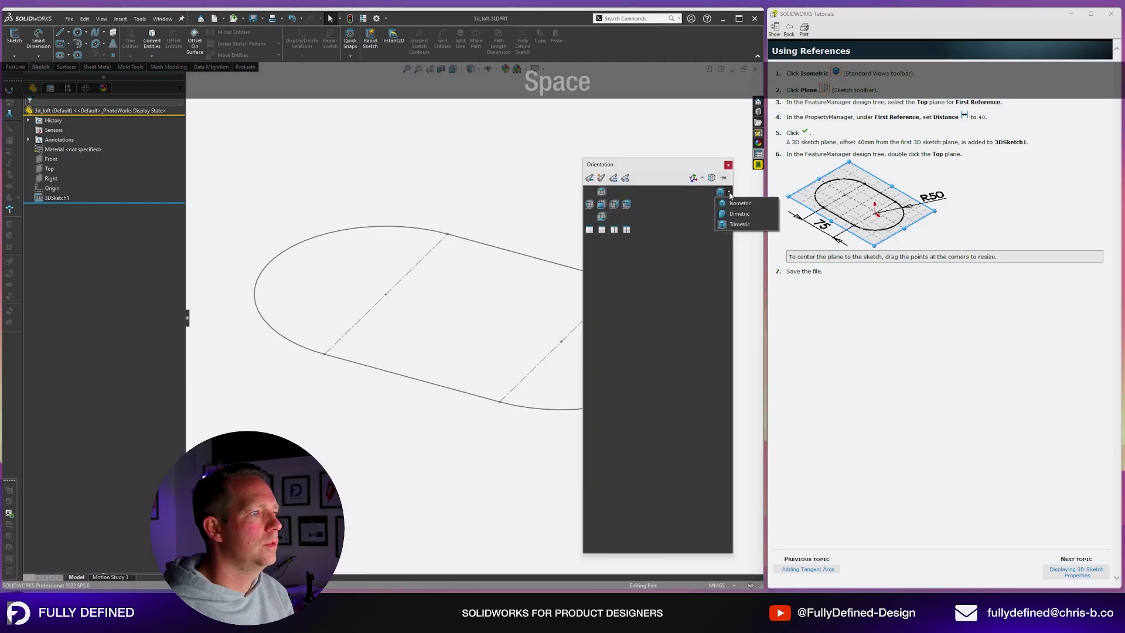
left_click(735, 214)
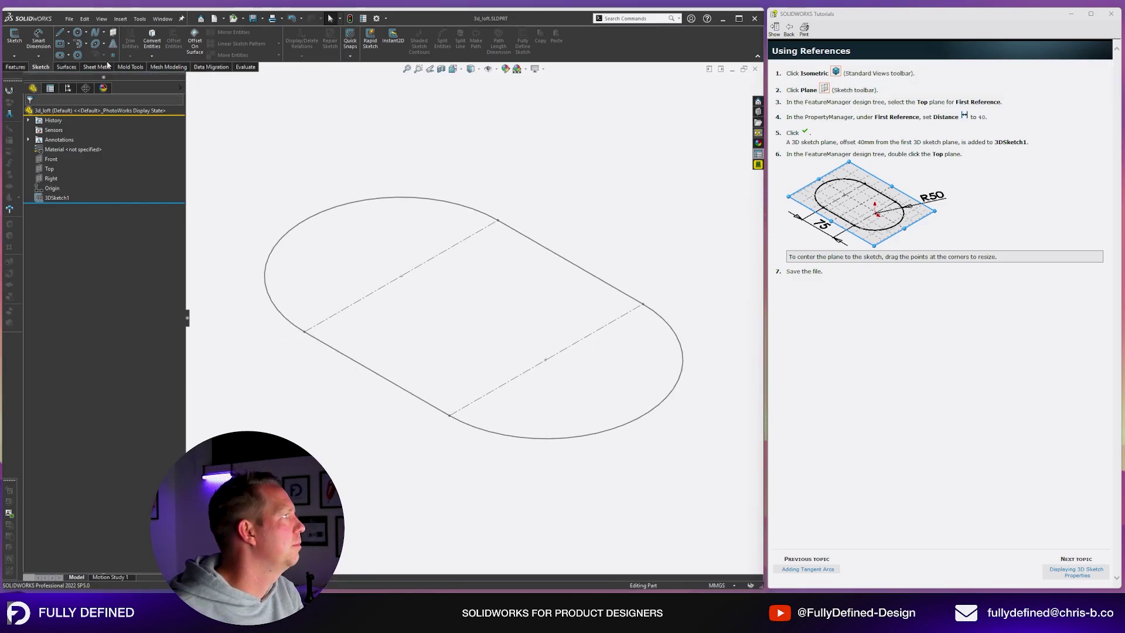
Add a 3D sketch plane offset 40 mm from the Top plane
left_click(114, 33)
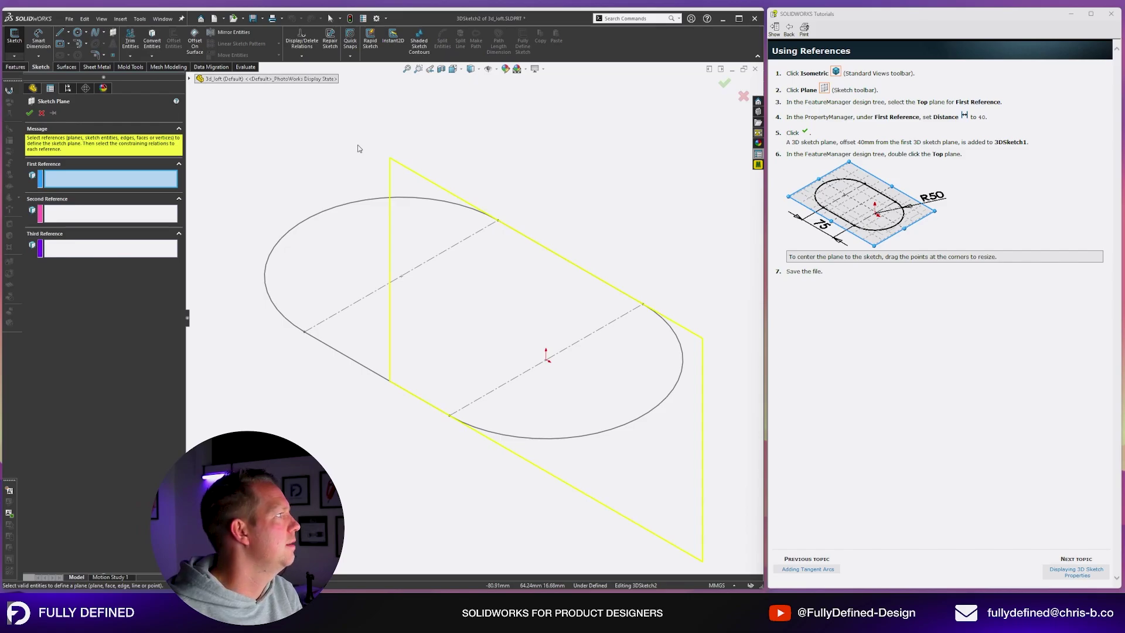
left_click(189, 79)
left_click(220, 137)
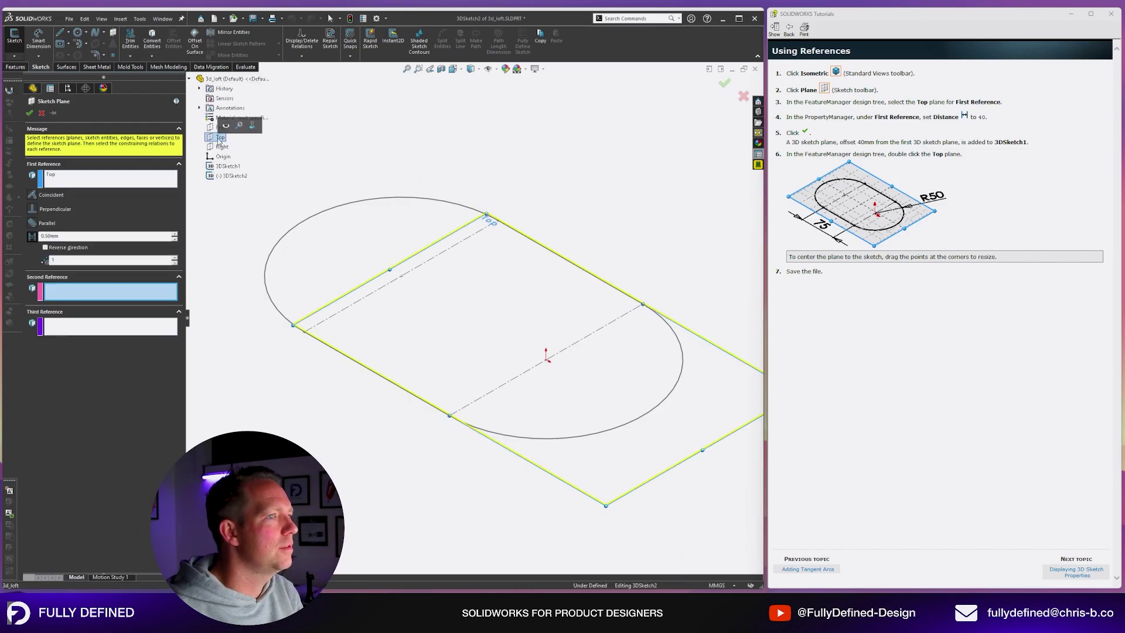
double_click(139, 234)
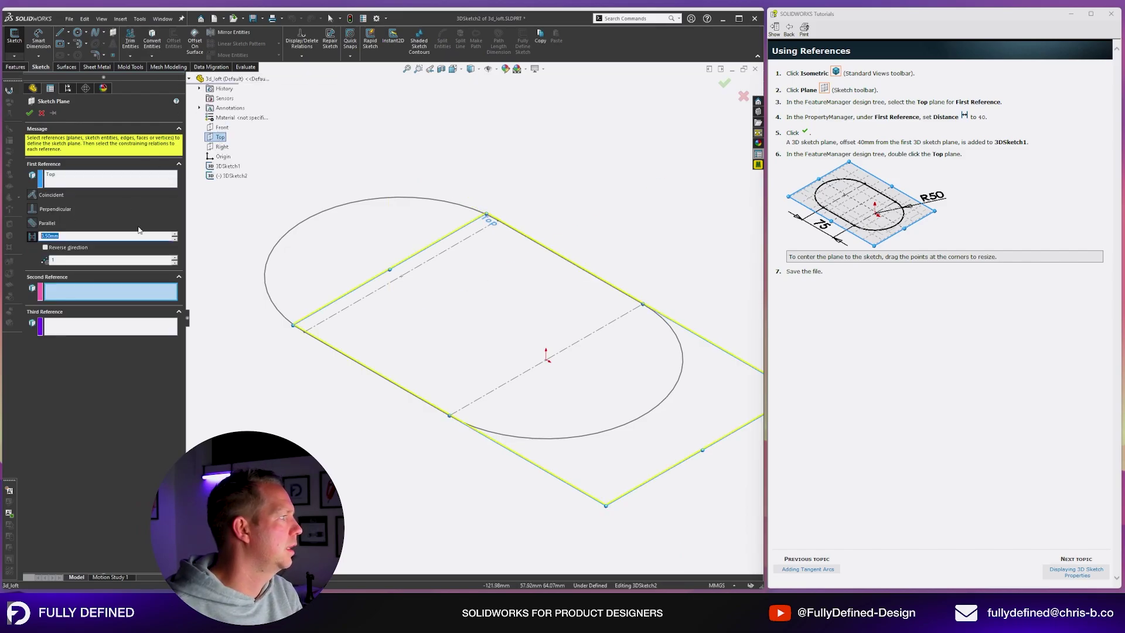
type("40")
key("Return")
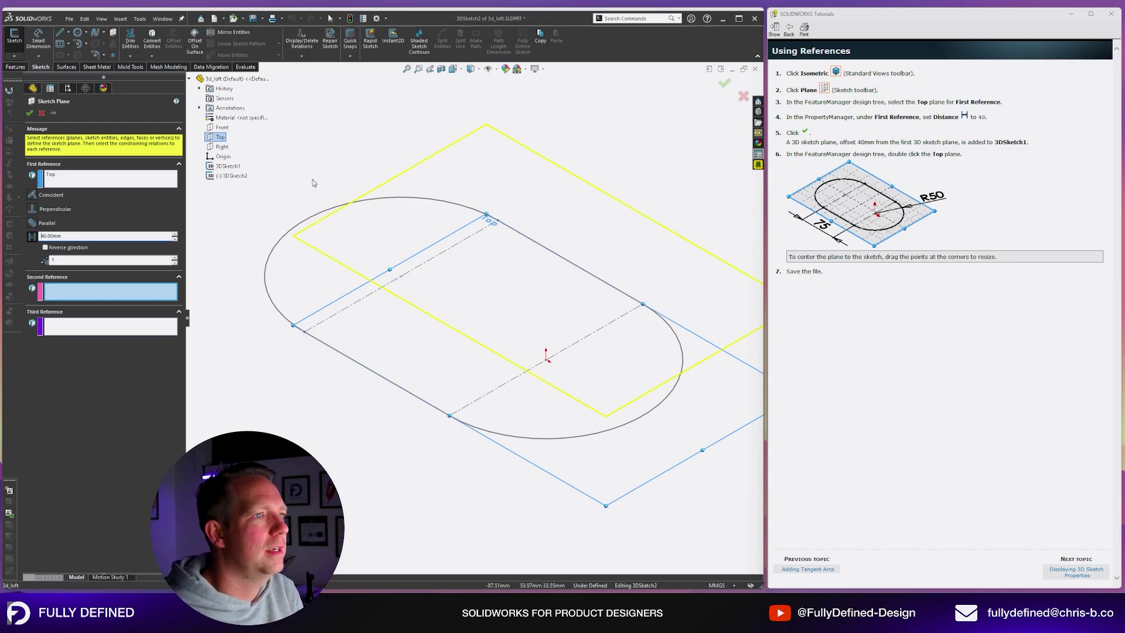
left_click(28, 115)
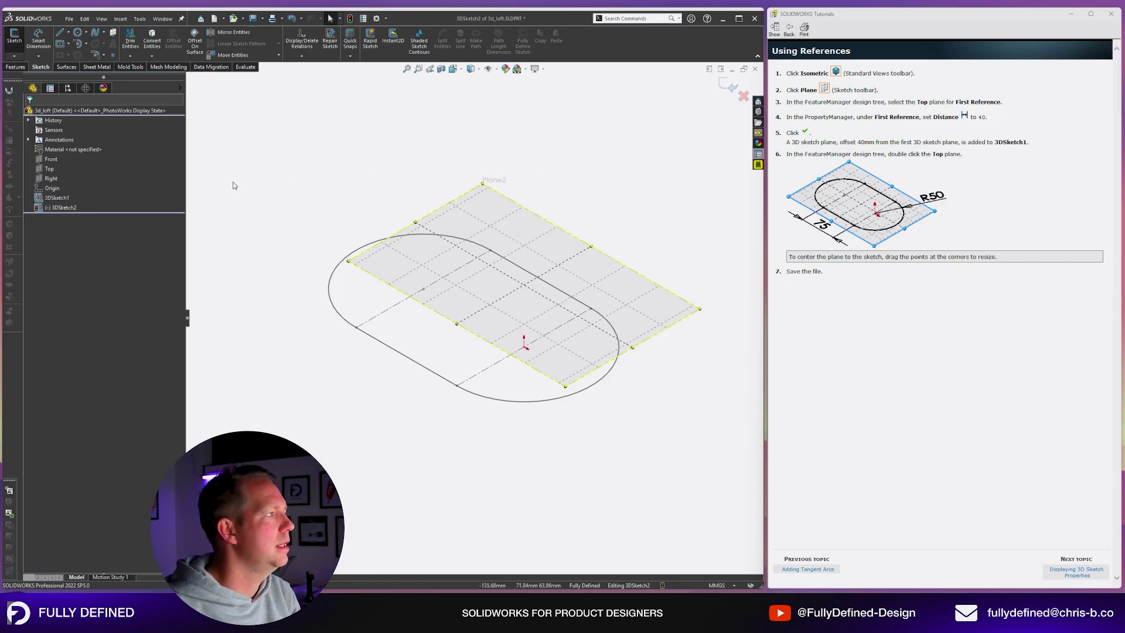
Activate the Top plane in the 3D sketch, then exit the sketch and inspect the offset plane
left_click(49, 169)
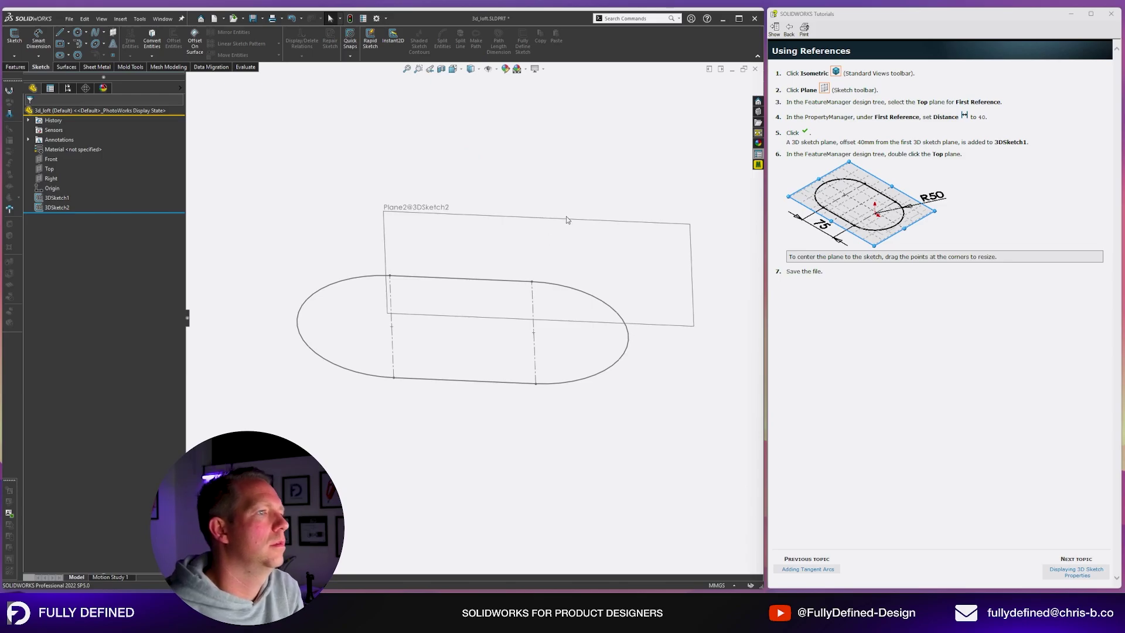
key("ctrl+7")
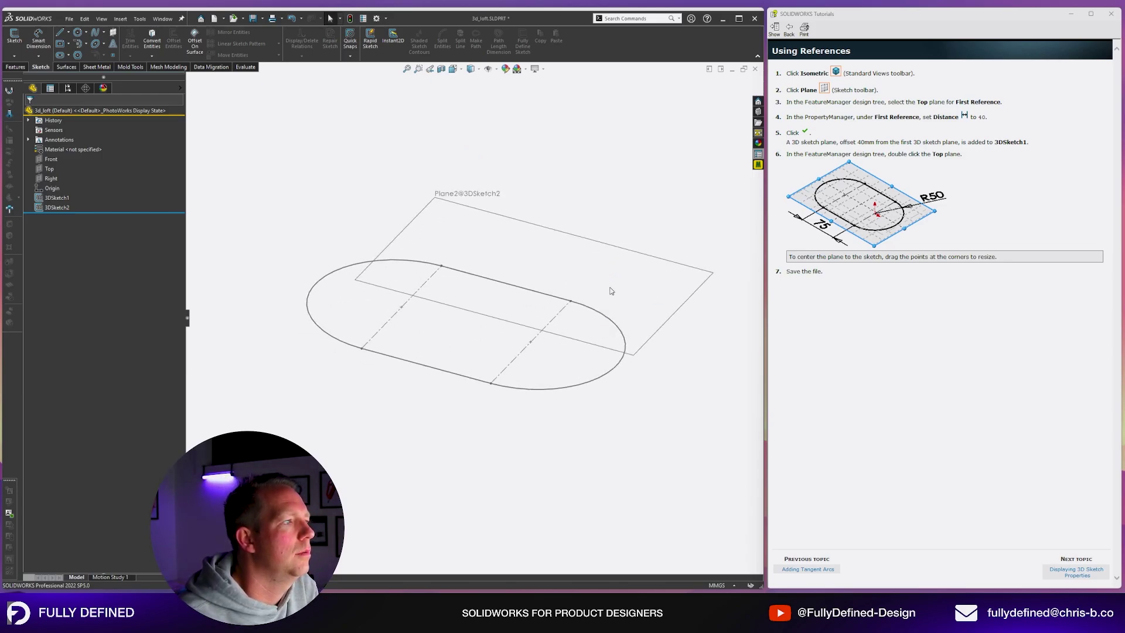
left_click(57, 207)
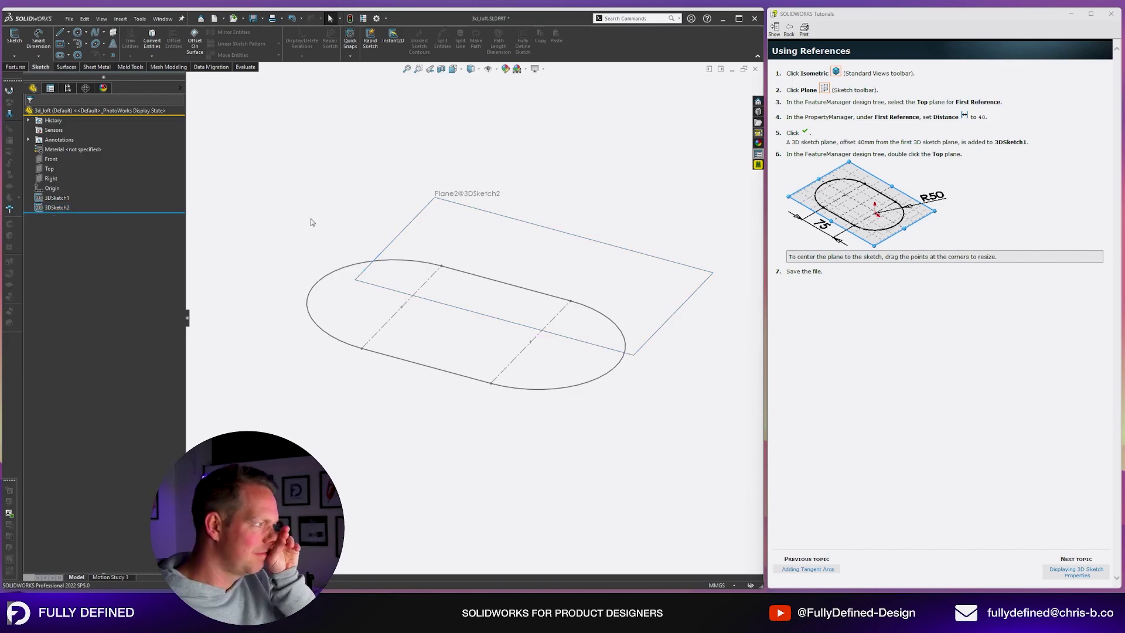
left_click_drag(78, 214, 80, 213)
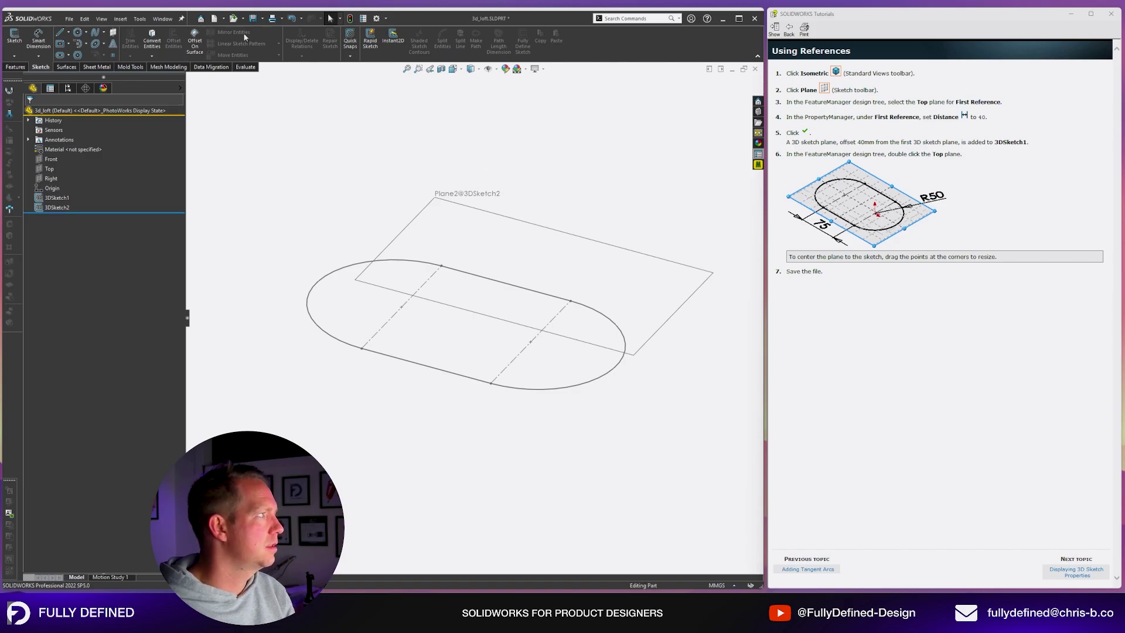
Save the part and open the tutorial topic Displaying 3D Sketch Properties
left_click(252, 19)
left_click(1081, 572)
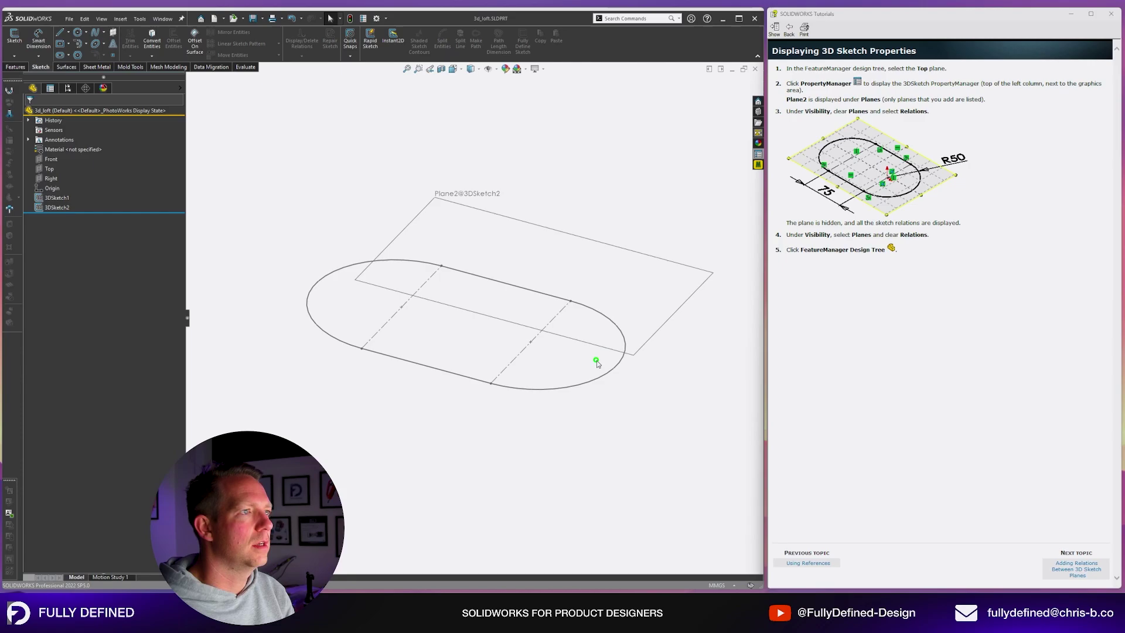
mouse_move(596, 360)
middle_mouse_down()
mouse_move(577, 377)
mouse_move(593, 392)
middle_mouse_up()
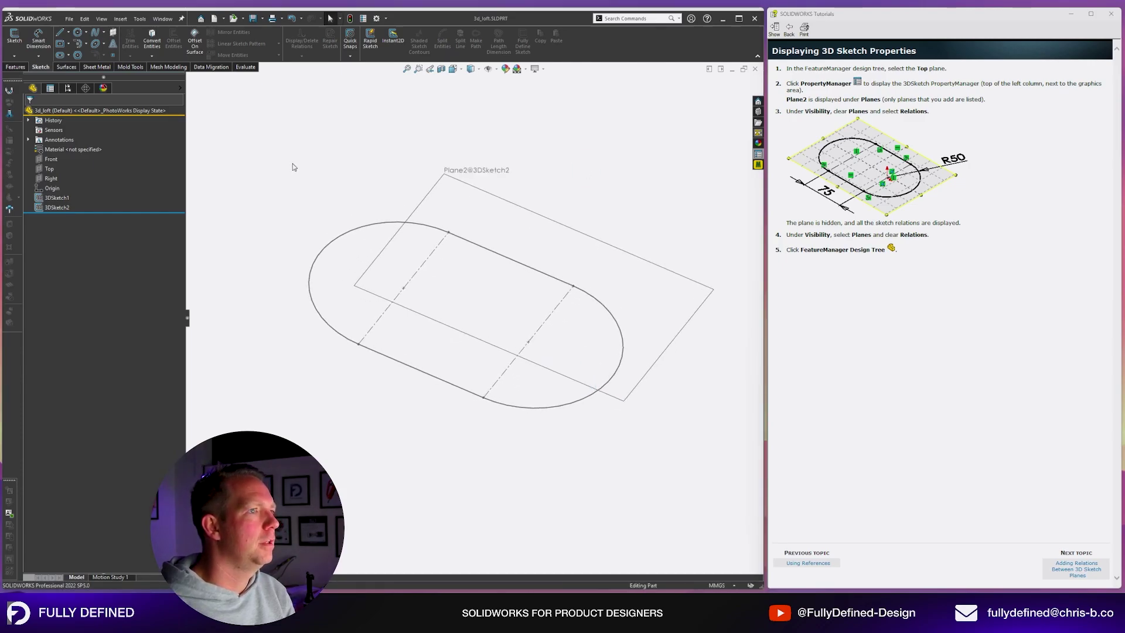
Try to display the properties of the Top plane and go back to the tutorial topic Adding Tangent Arcs
left_click(49, 169)
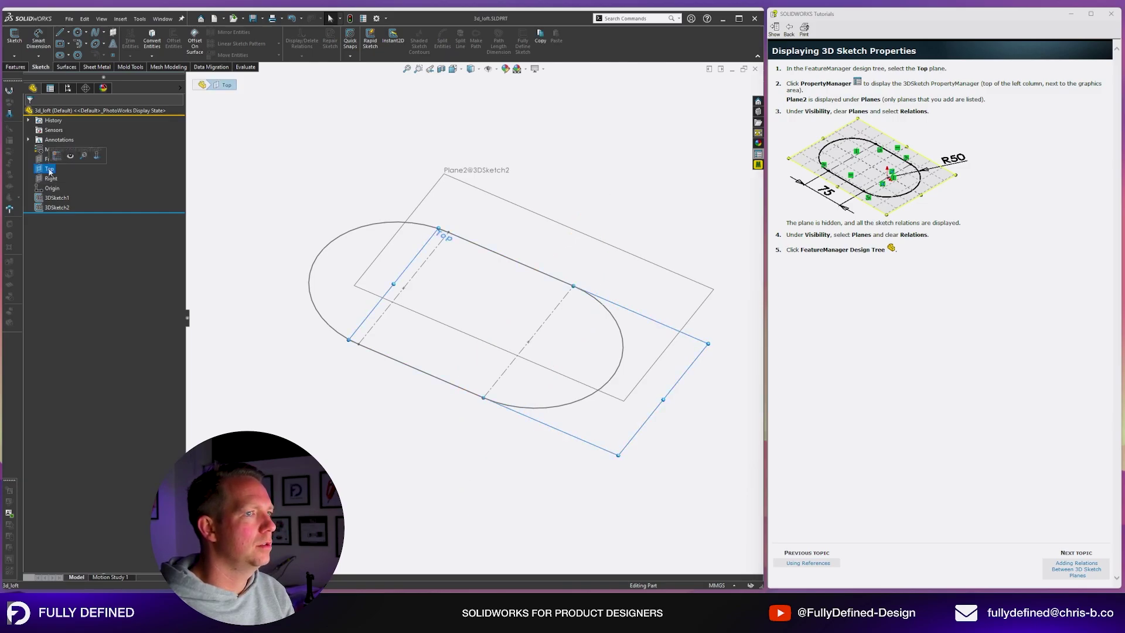
left_click(51, 88)
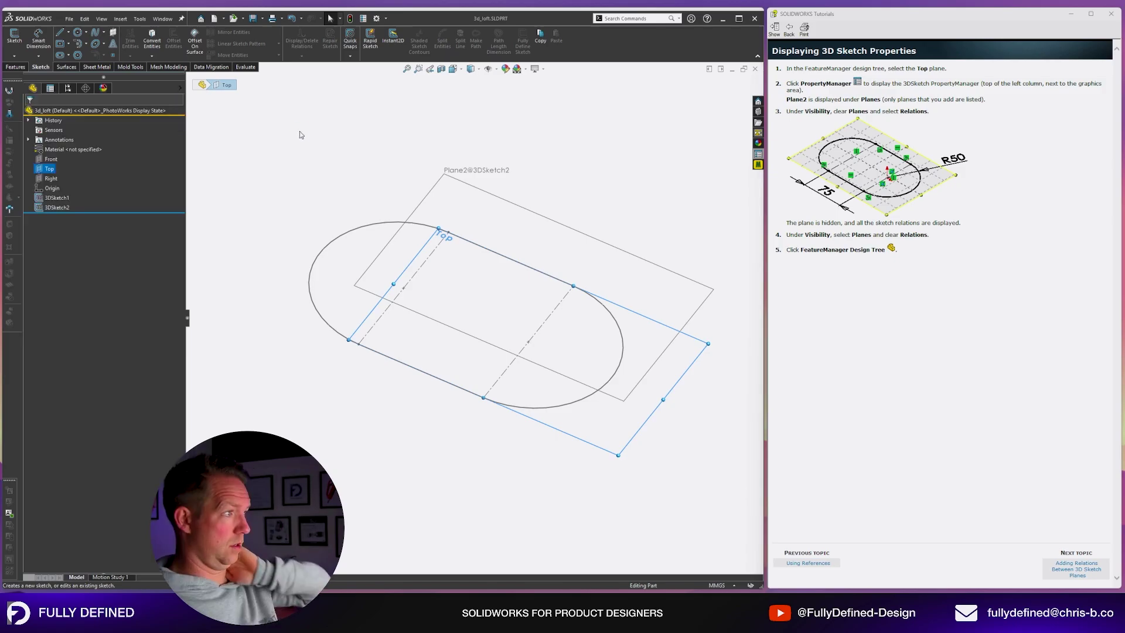
left_click(301, 136)
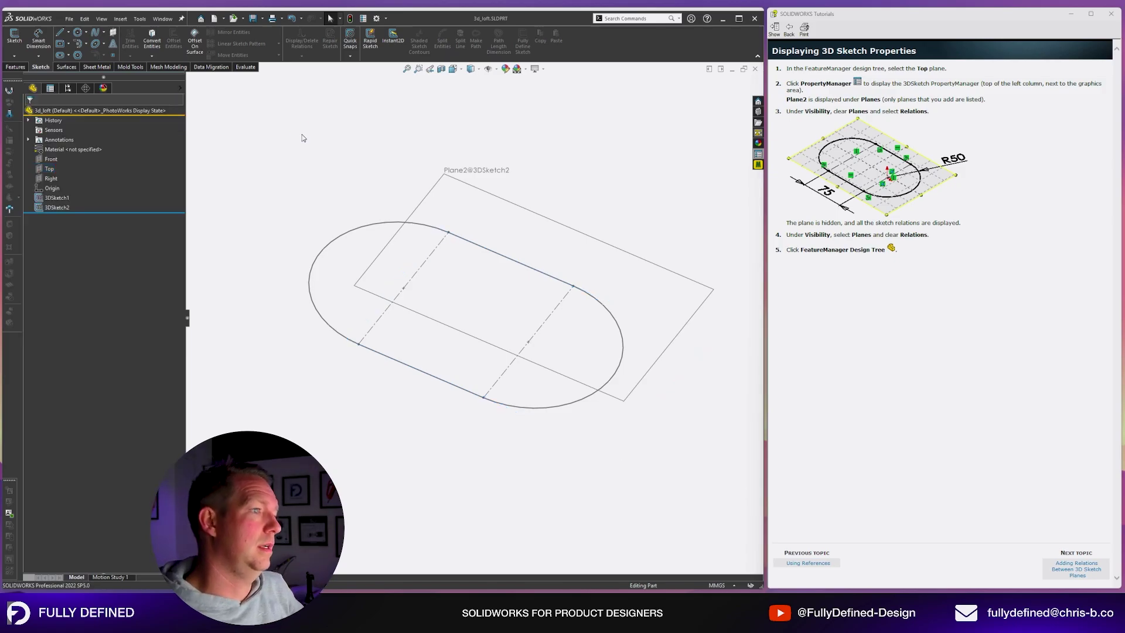
left_click(807, 563)
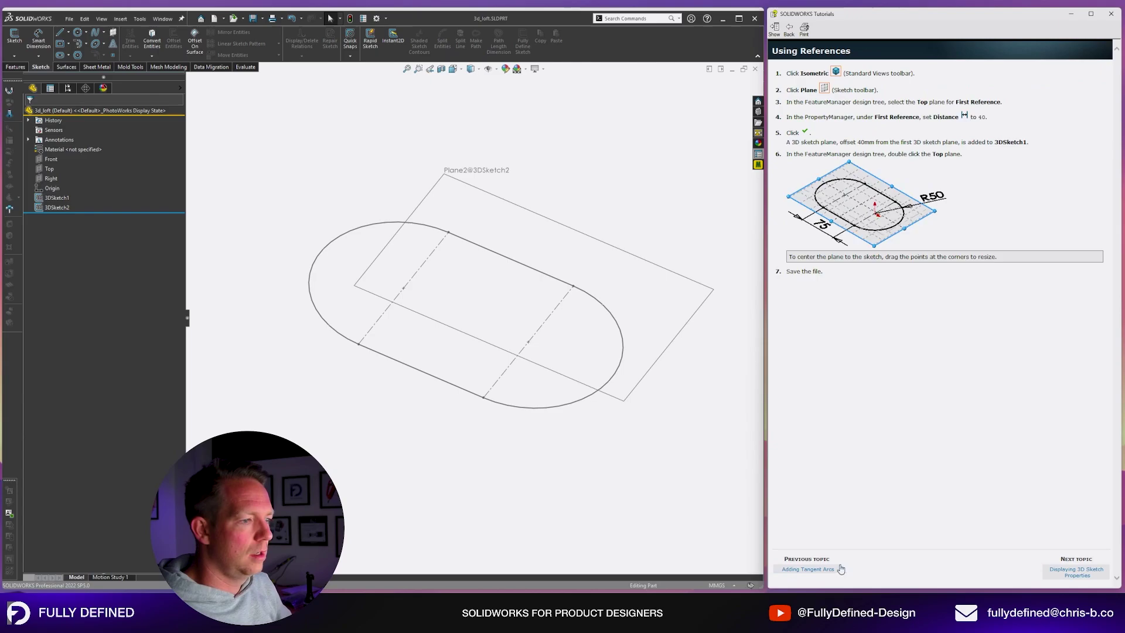
left_click(808, 566)
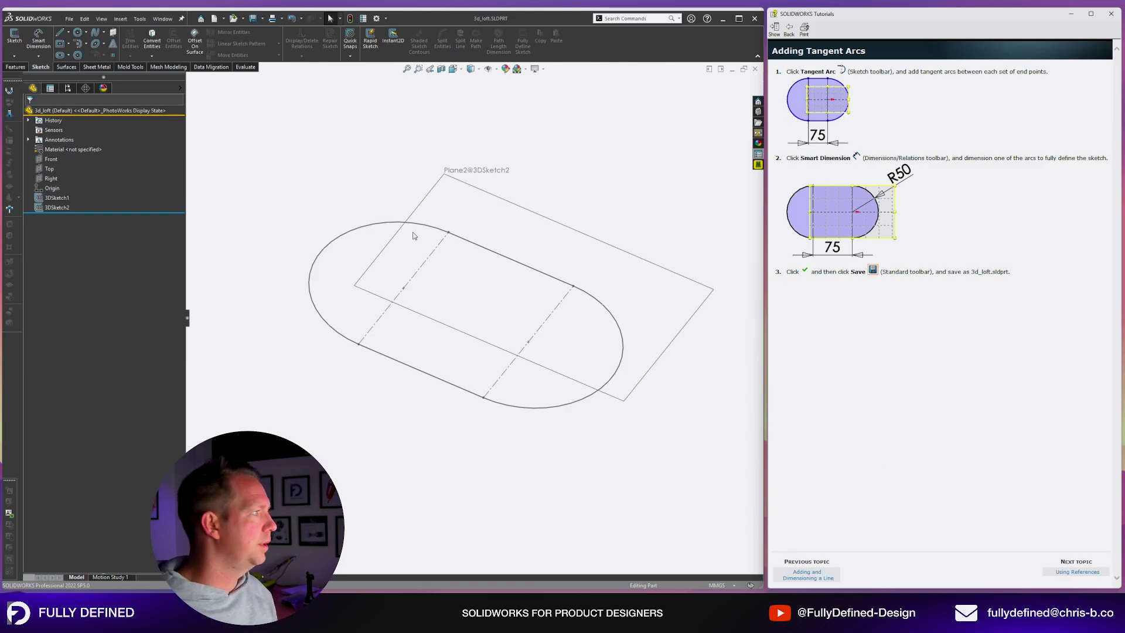
Delete the second 3D sketch with its offset plane and return to the topic Using References in isometric view
left_click(55, 208)
key("Delete")
key("Return")
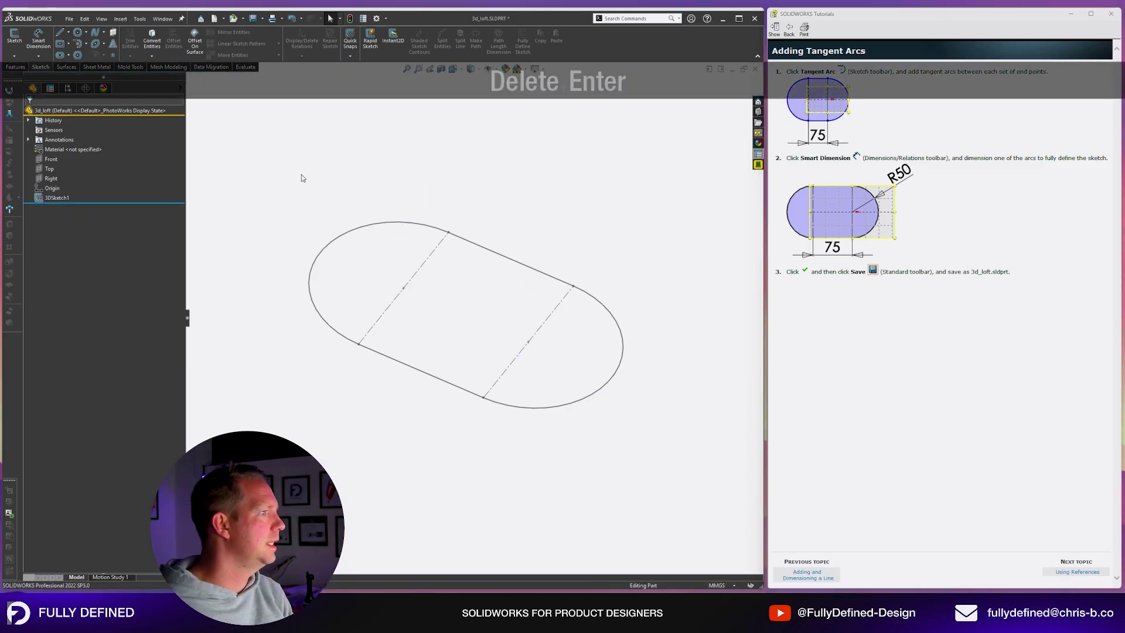
left_click(1076, 571)
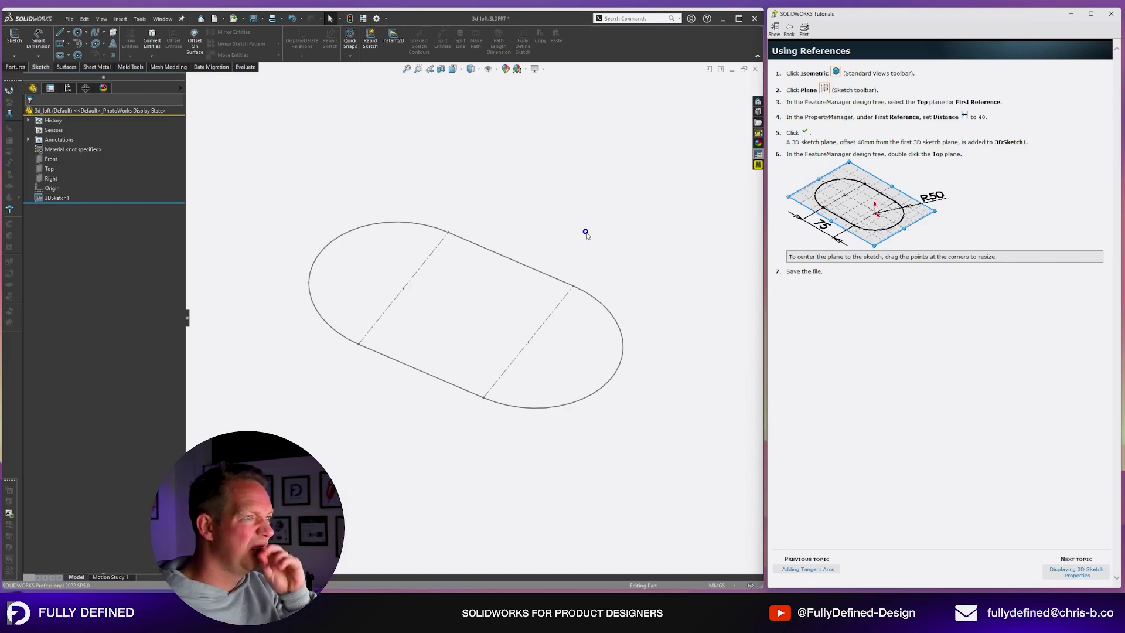
key("space")
left_click(719, 202)
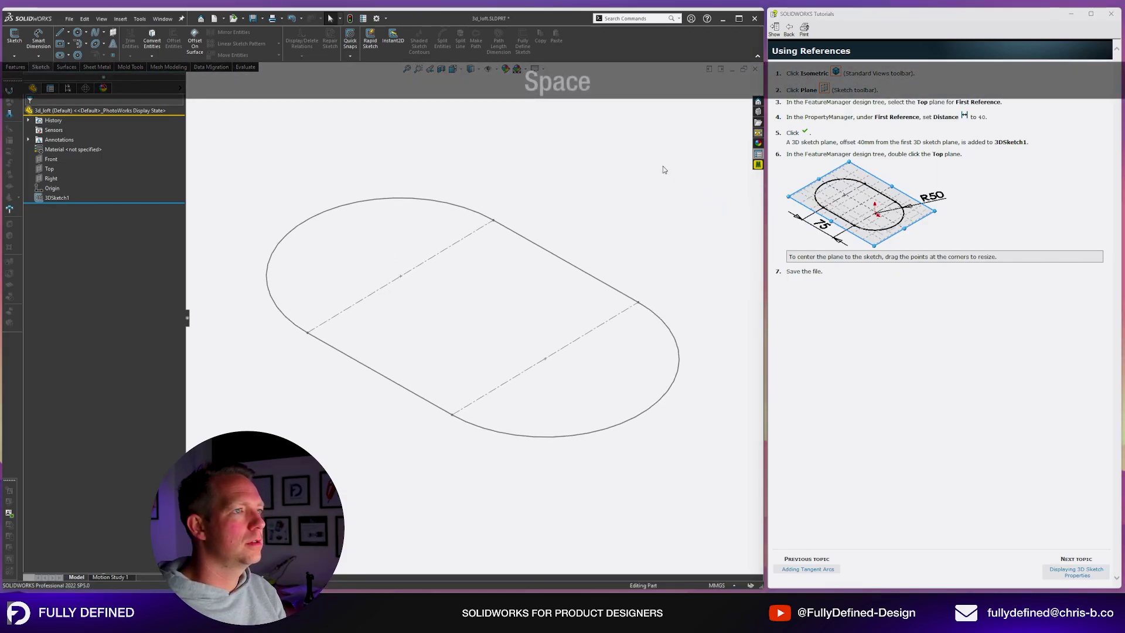
Add a 3D sketch plane at a distance of 40 mm from the Top plane and activate the Top plane for sketching
left_click(113, 32)
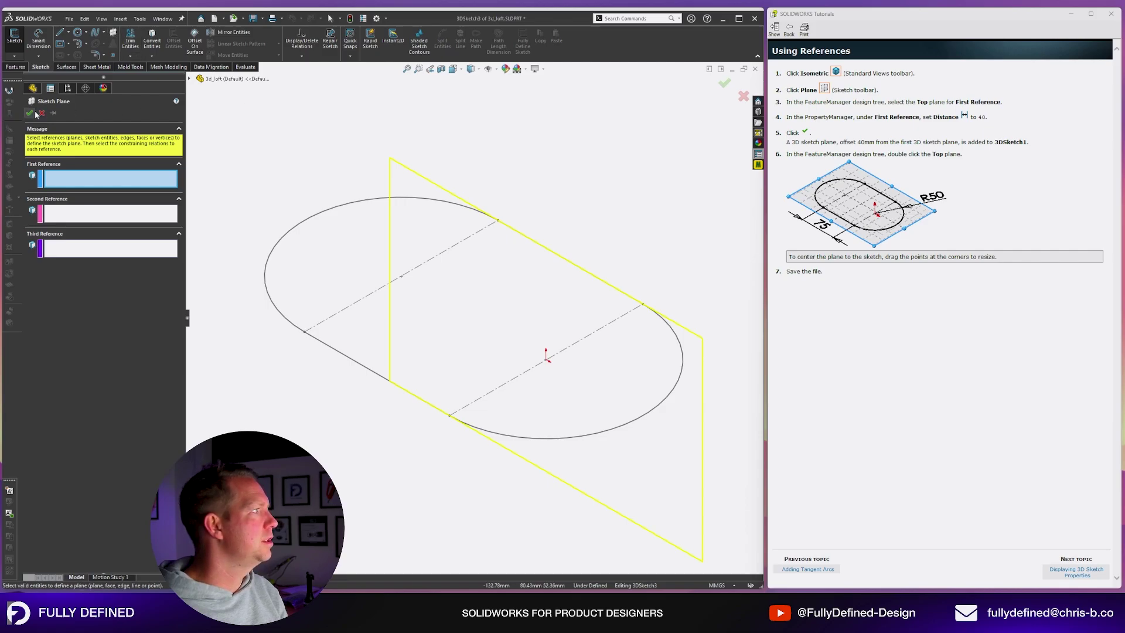
left_click(202, 78)
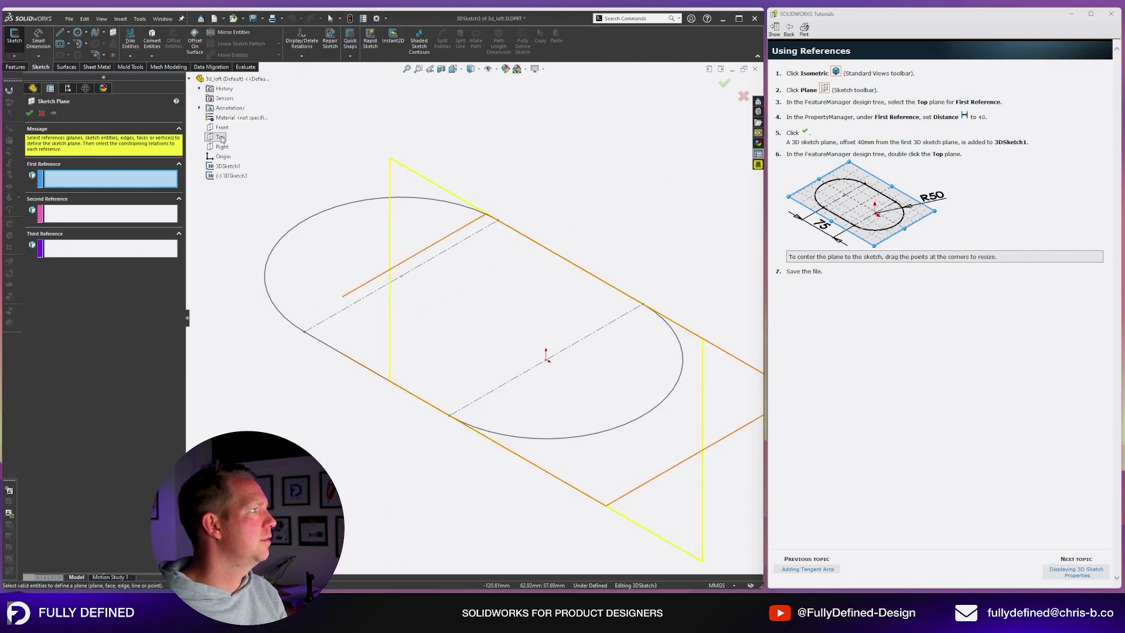
left_click(220, 137)
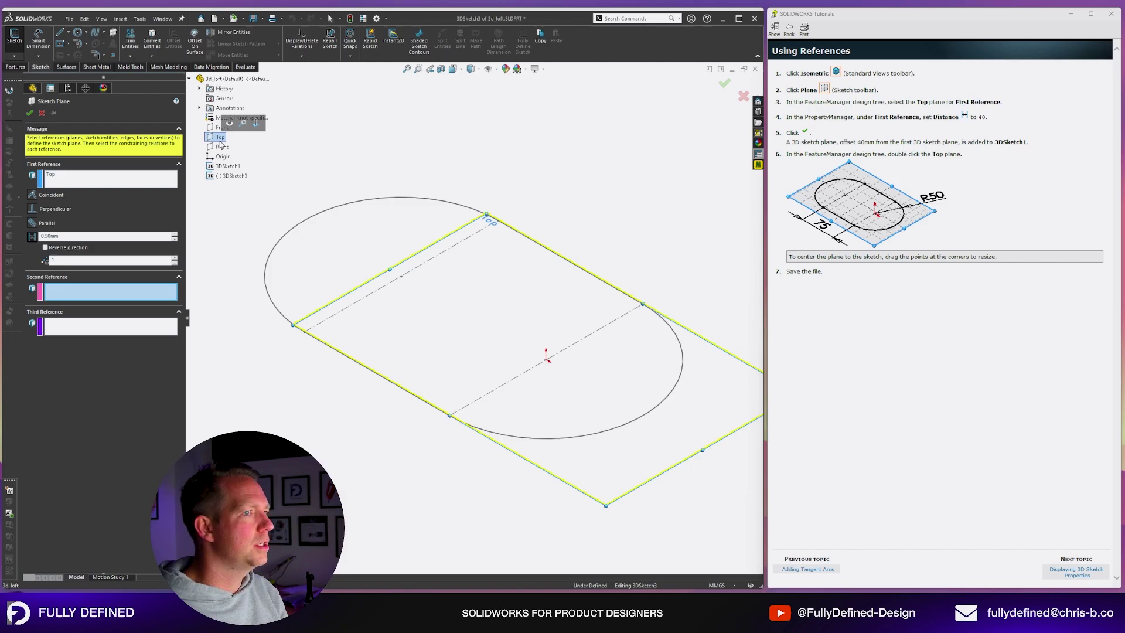
left_click(32, 236)
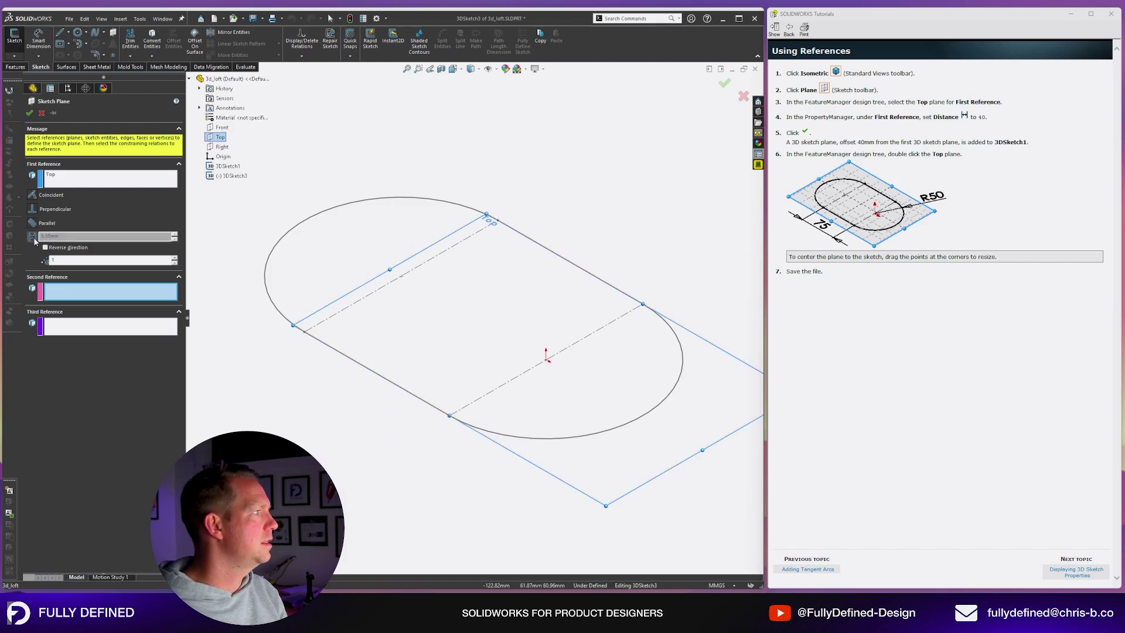
left_click(67, 236)
type("40")
key("Return")
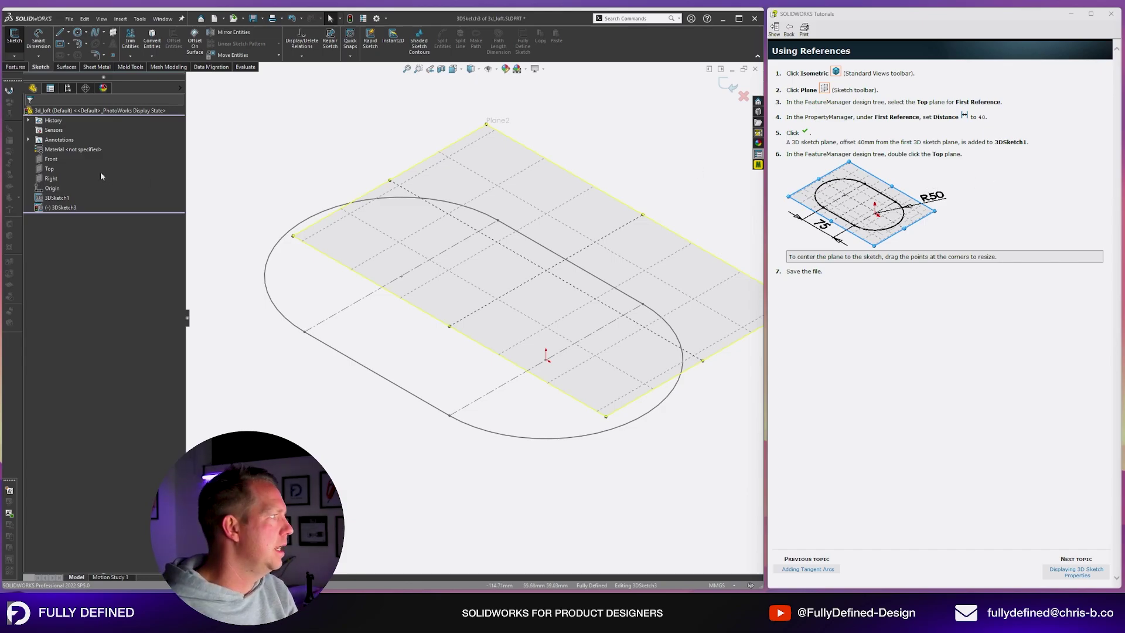
left_click(50, 168)
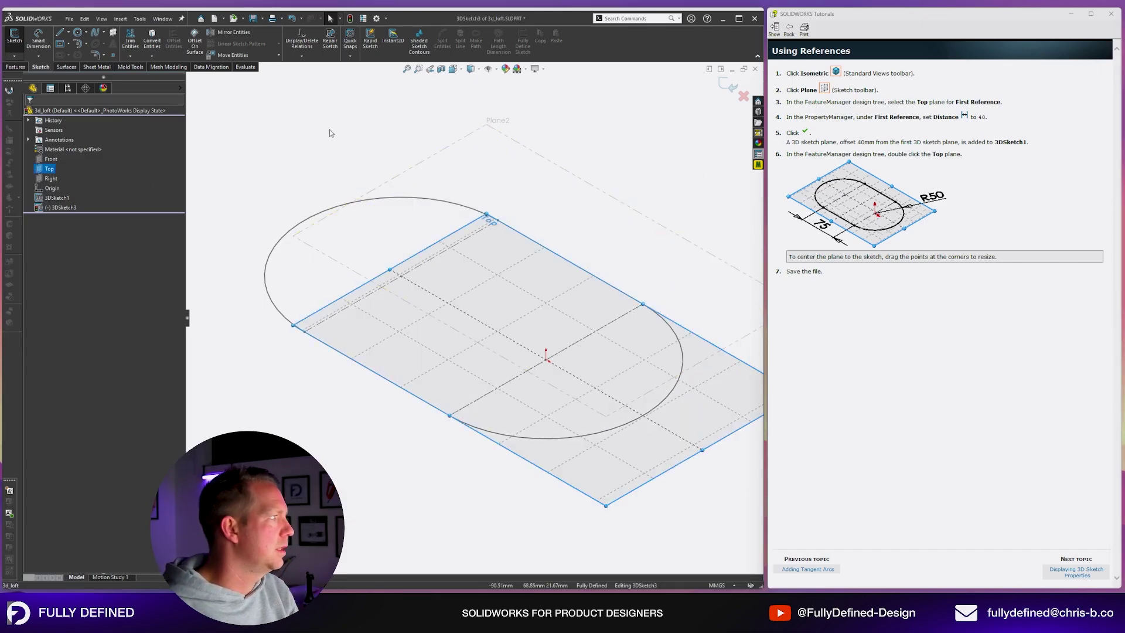
left_click(307, 158)
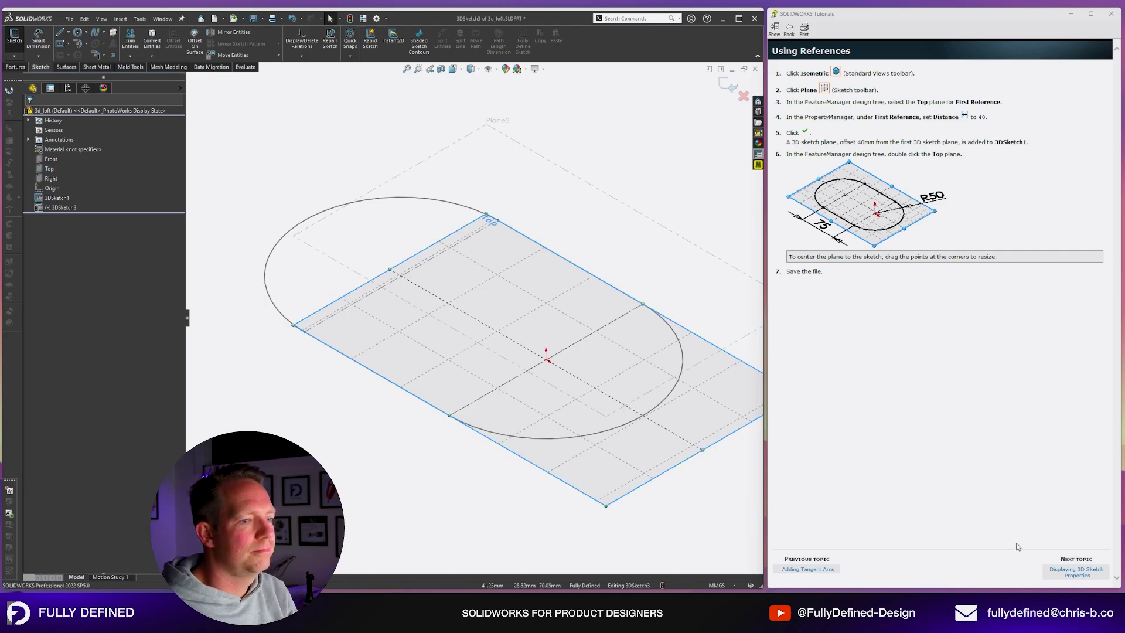
Discard the 3D sketch with the offset plane and open the tutorial topic Adding Relations Between 3D Sketch Planes
left_click(1084, 571)
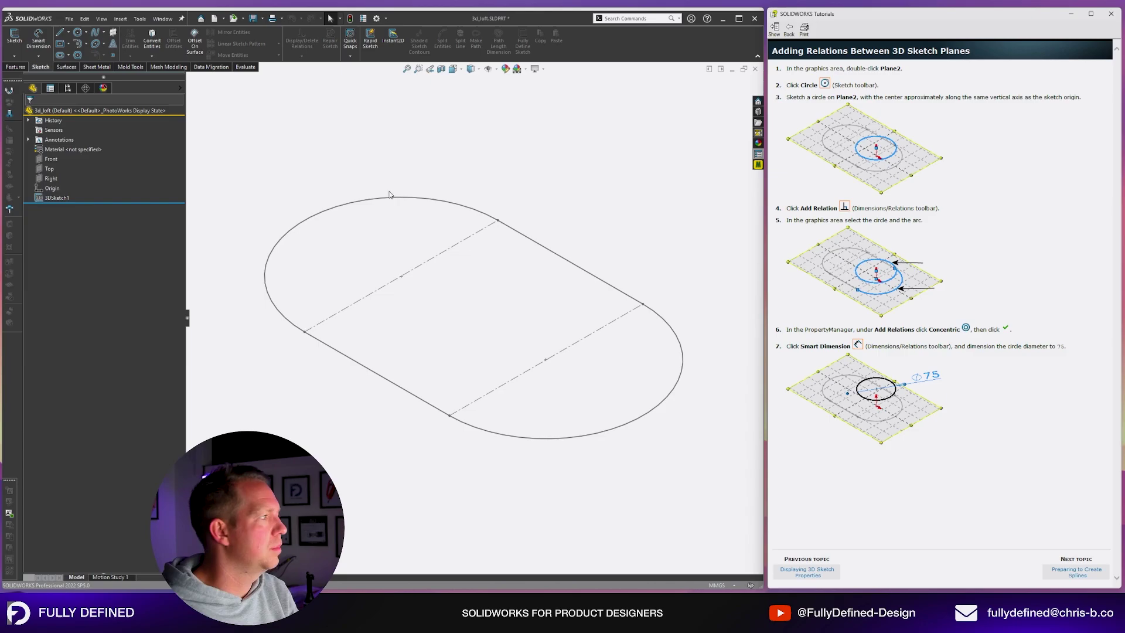
left_click(802, 572)
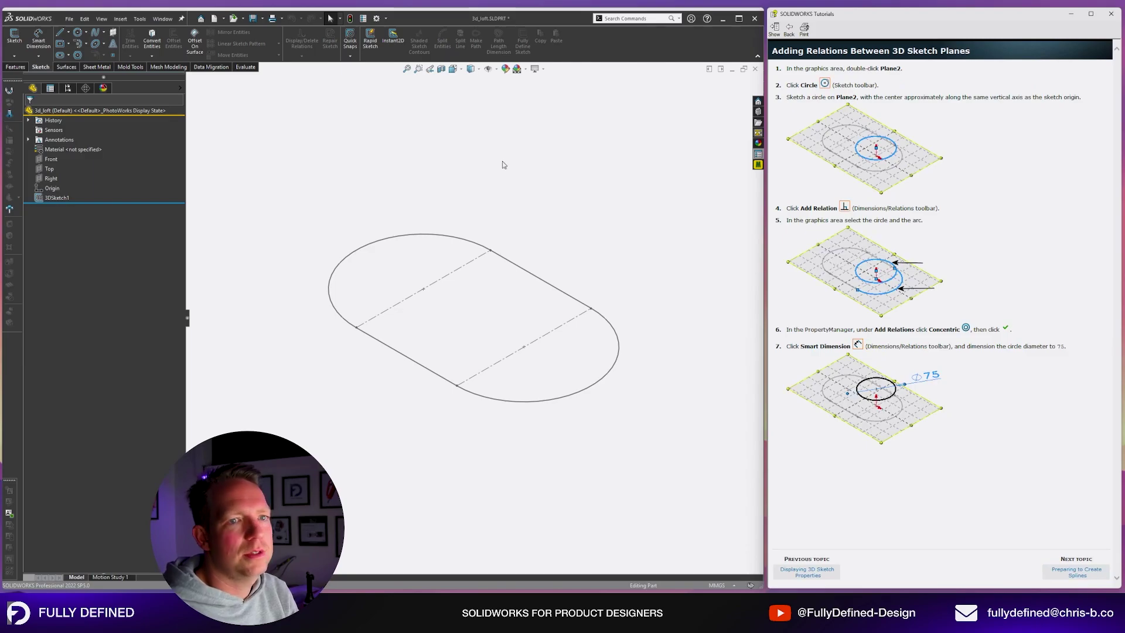
Create a reference plane offset 40 mm from the Top plane
left_click(43, 169)
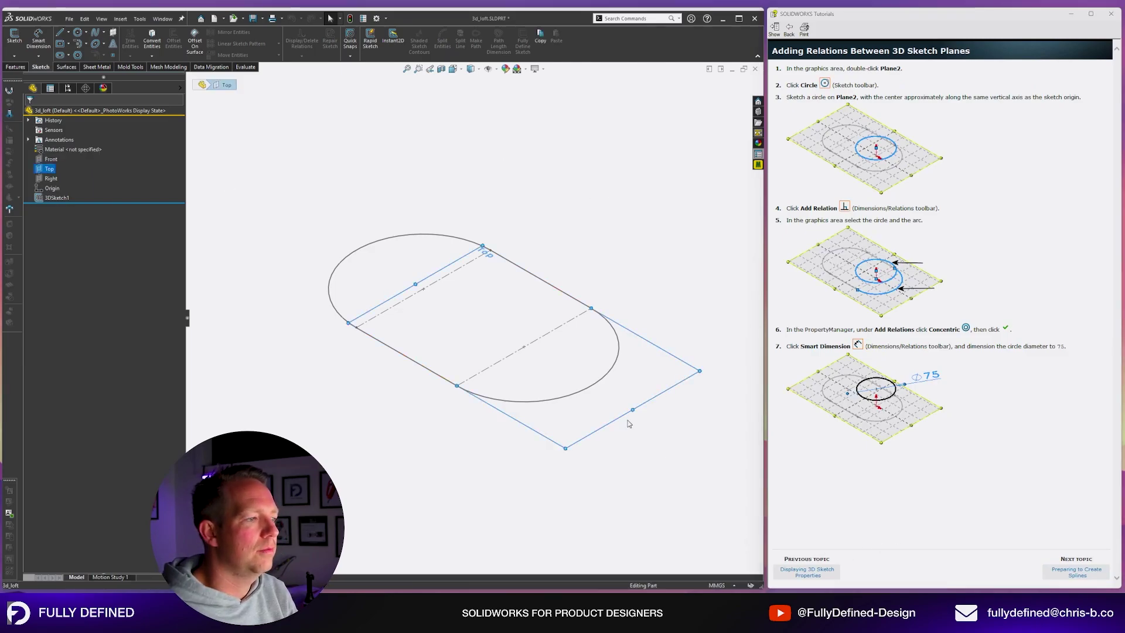
left_click(15, 66)
left_click(357, 50)
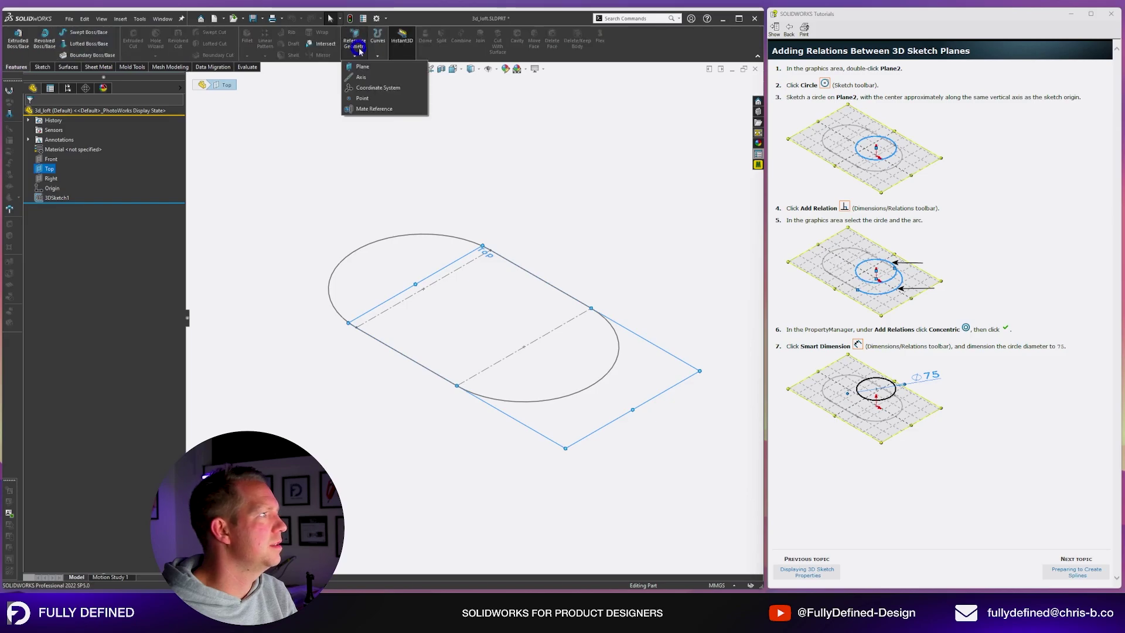
left_click(362, 66)
type("40")
key("Return")
key("Return")
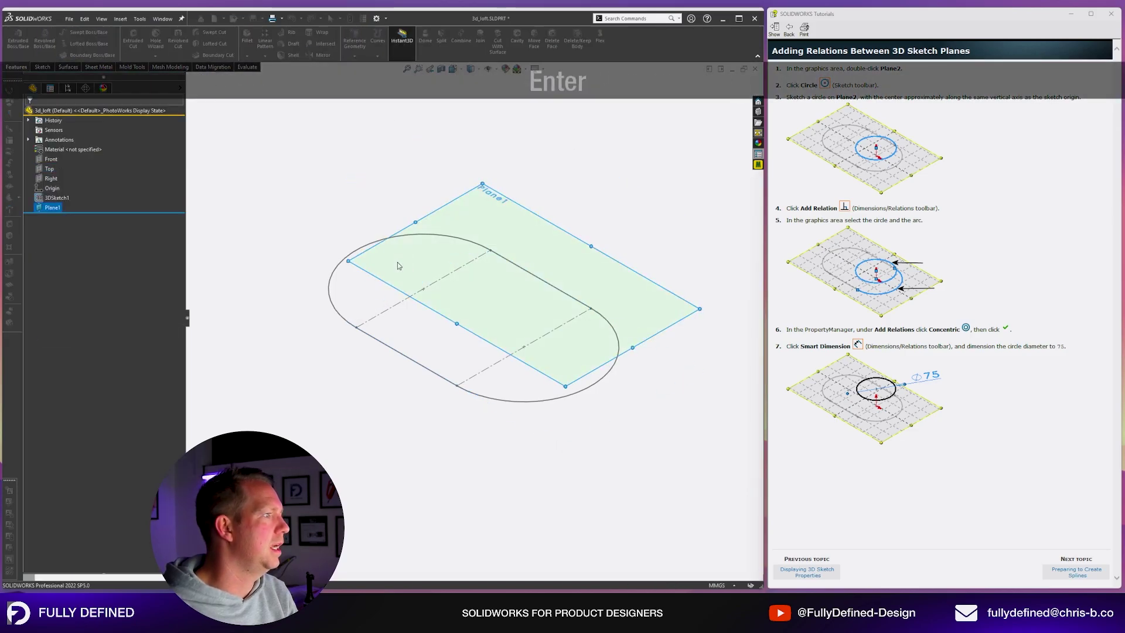
left_click(347, 168)
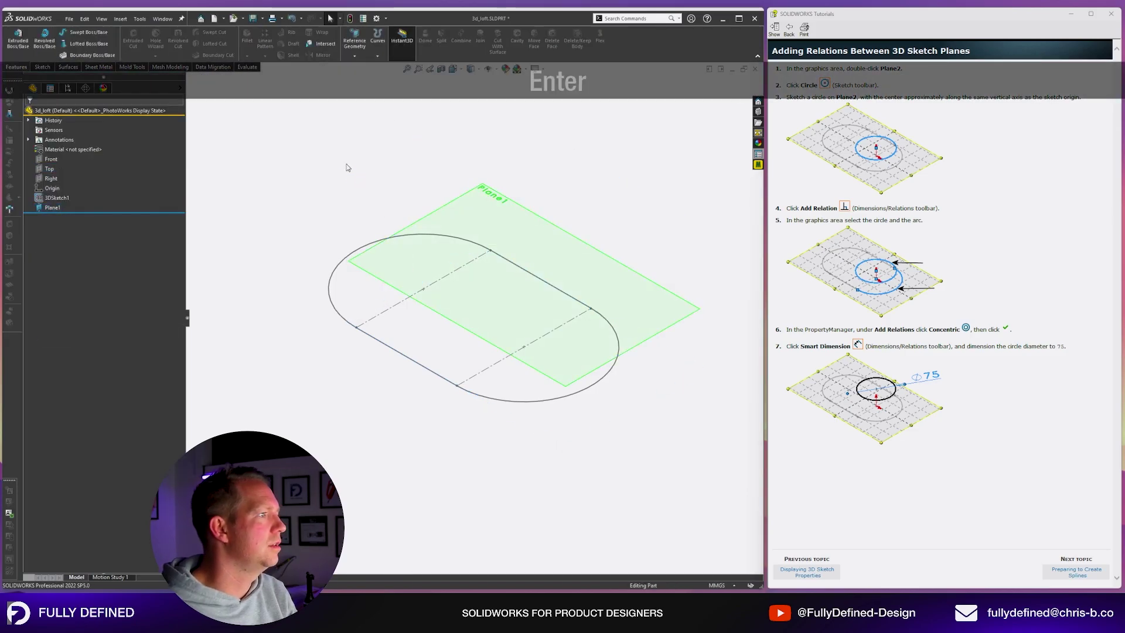
Sketch a 75 mm diameter circle centred on the origin on the offset plane and exit the sketch
left_click(52, 207)
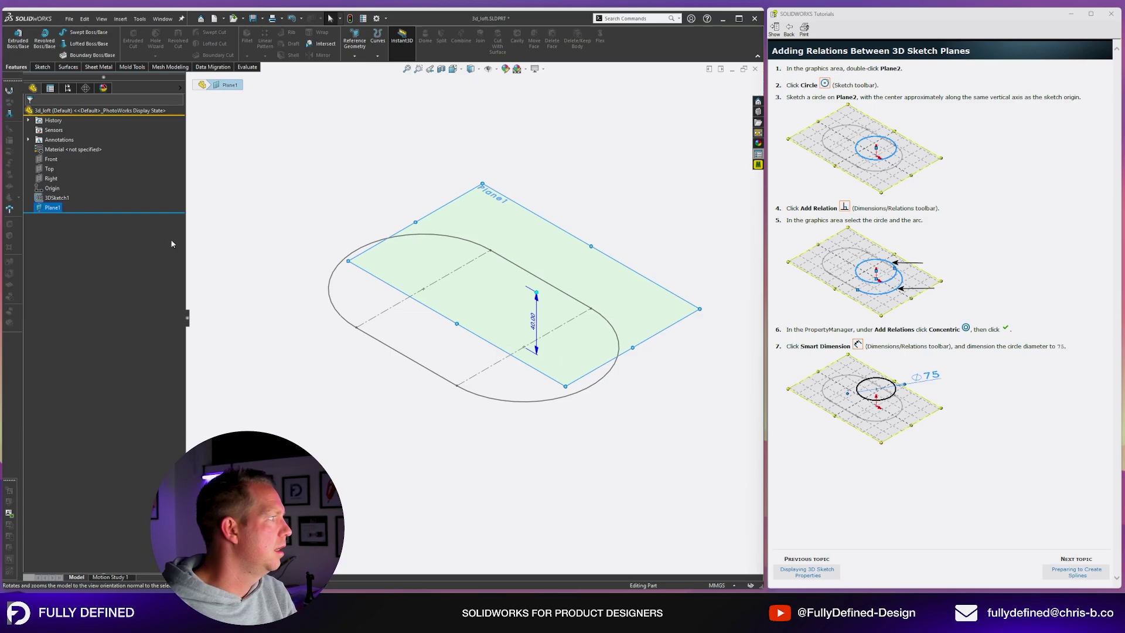
right_click(52, 209)
left_click(65, 218)
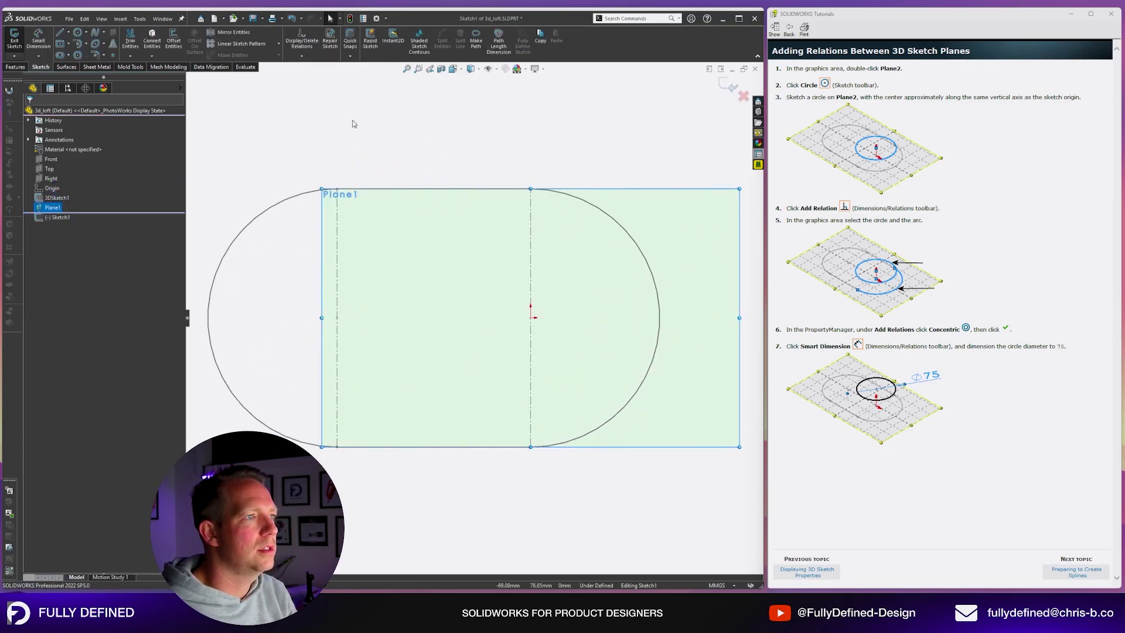
right_click_drag(353, 123, 414, 126)
left_click(530, 317)
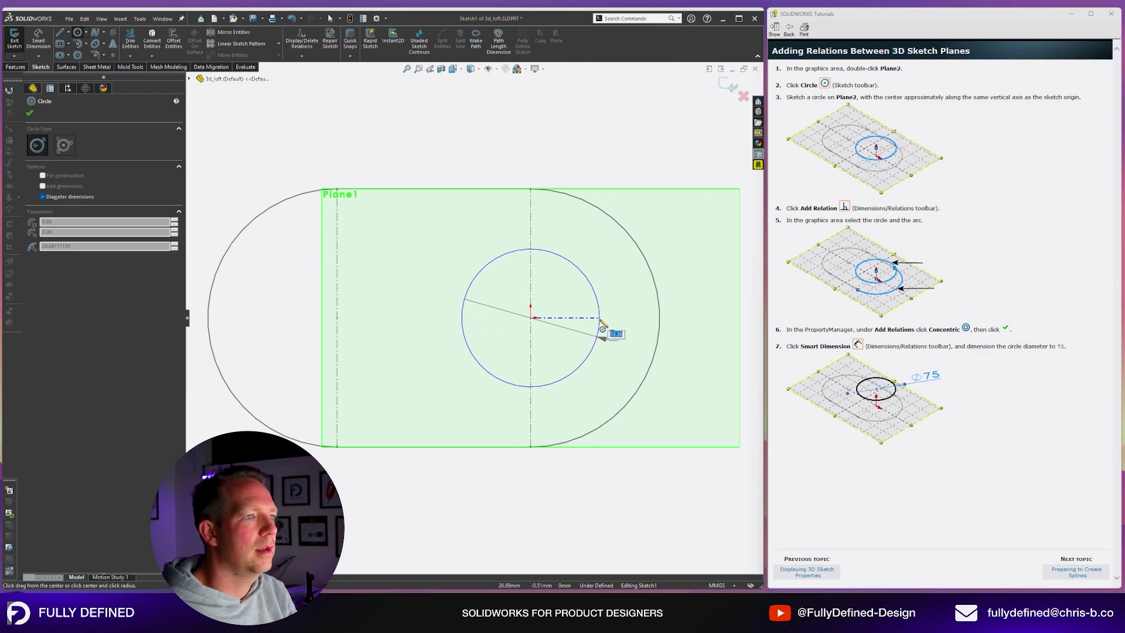
type("75")
key("Return")
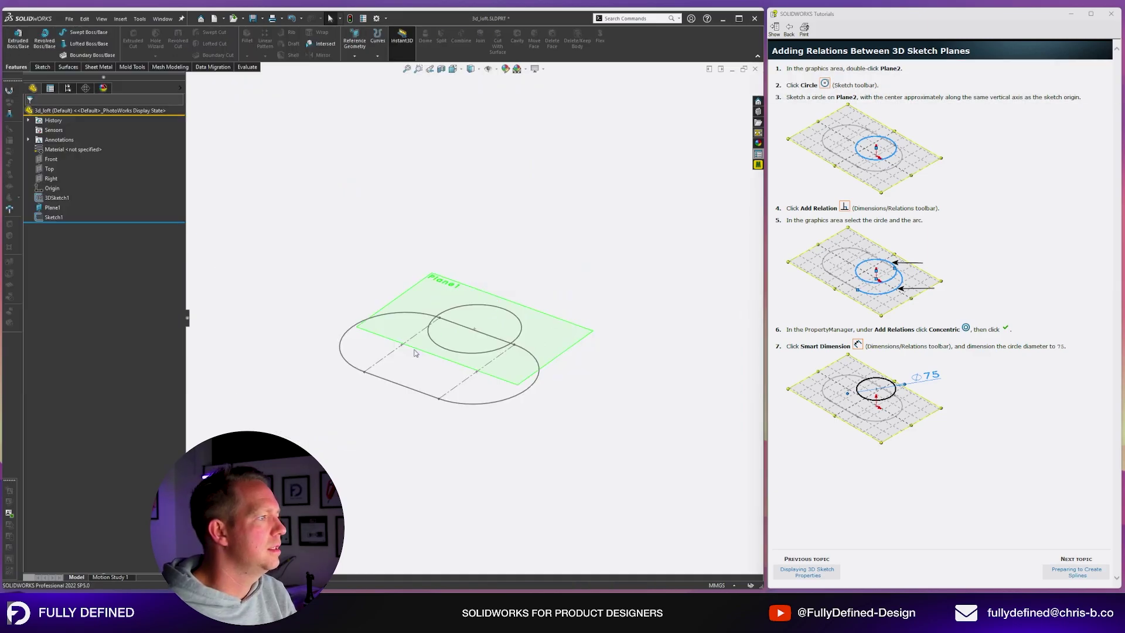
Hide Plane1 so that only the slot profile and the circle are displayed
mouse_move(435, 360)
middle_mouse_down()
mouse_move(437, 306)
mouse_move(422, 379)
mouse_move(510, 343)
mouse_move(544, 344)
middle_mouse_up()
left_click(52, 207)
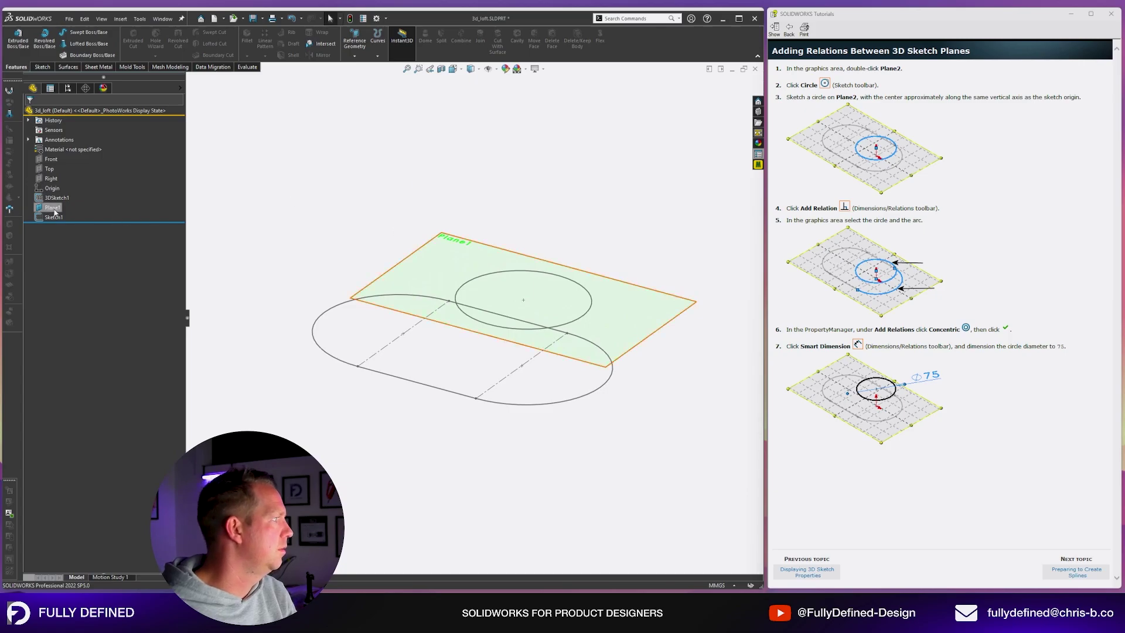
left_click(74, 197)
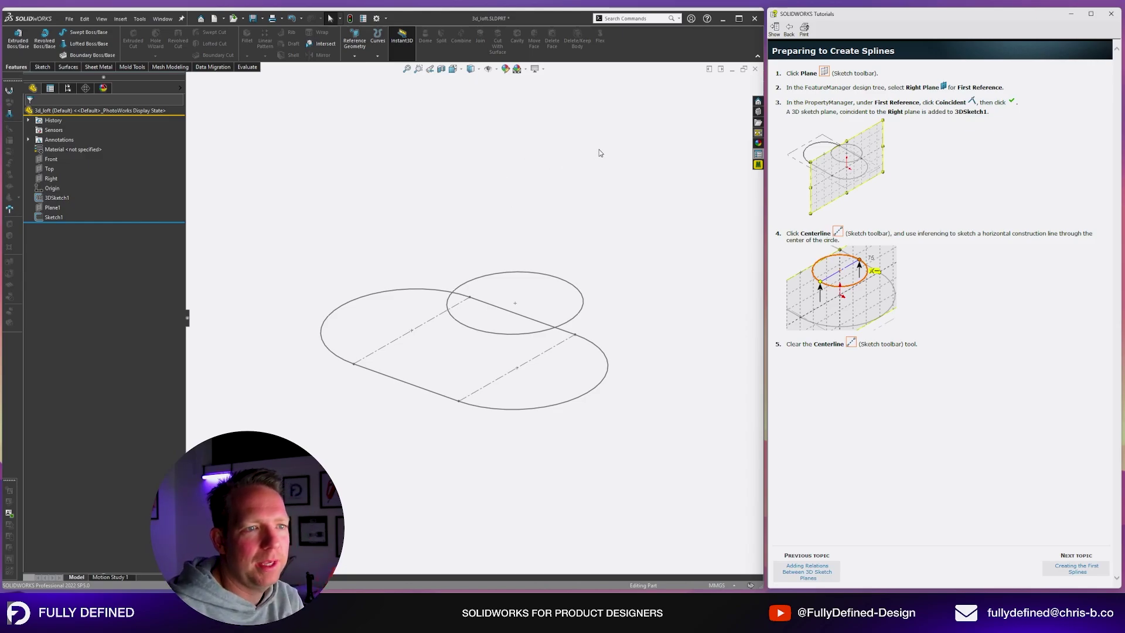
Start a new 3D sketch by adding a sketch plane coincident with the Right plane
left_click(45, 67)
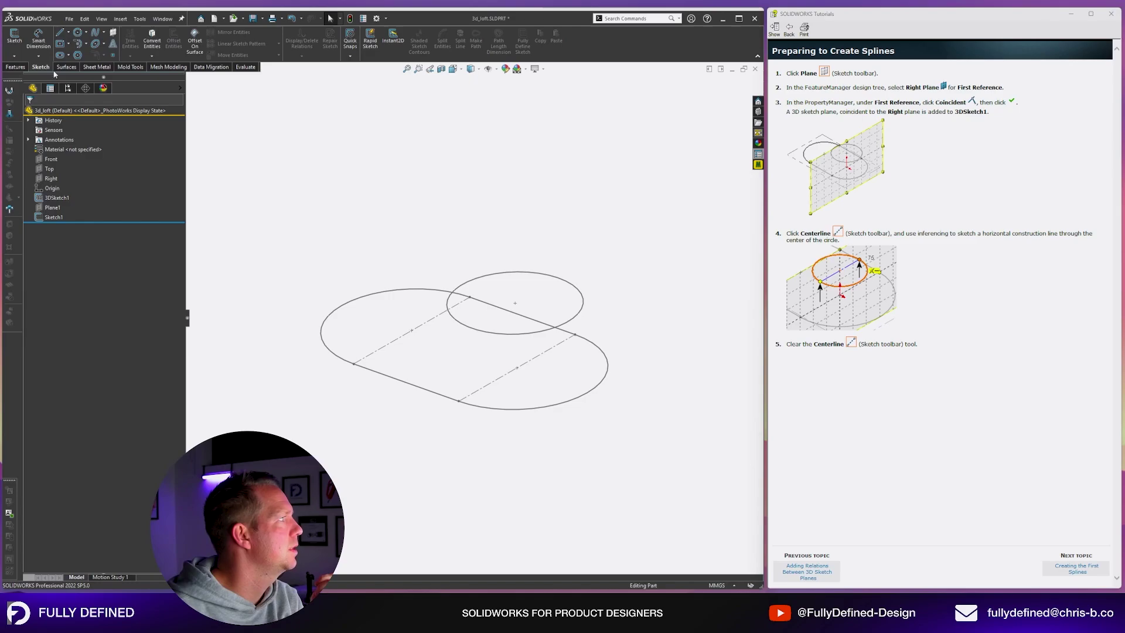
left_click(112, 33)
left_click(113, 34)
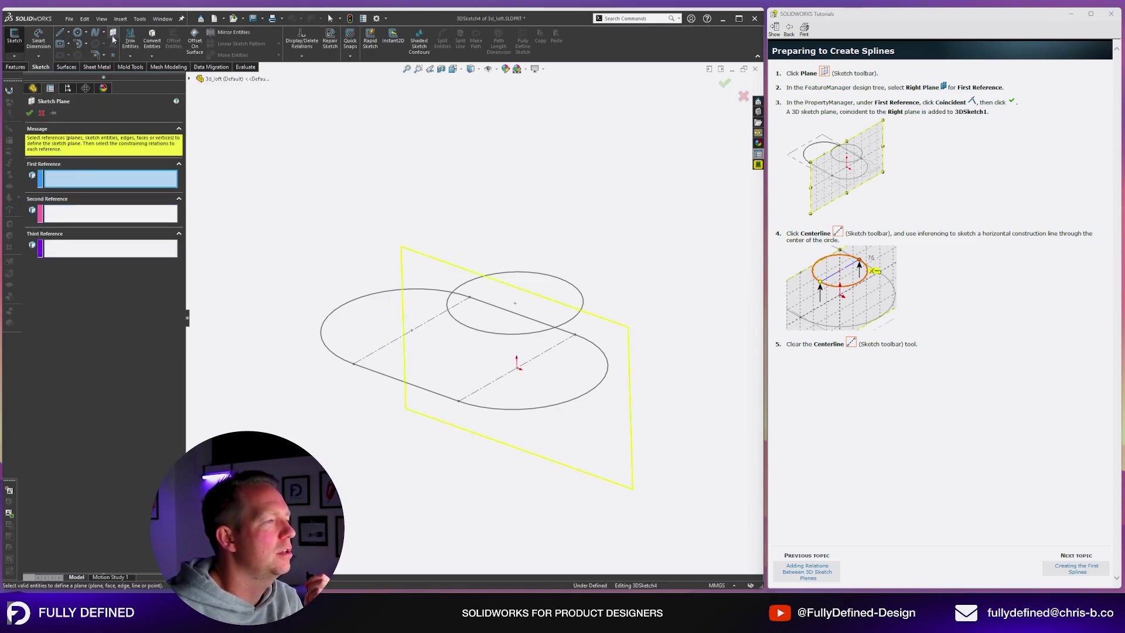
left_click(188, 79)
left_click(222, 146)
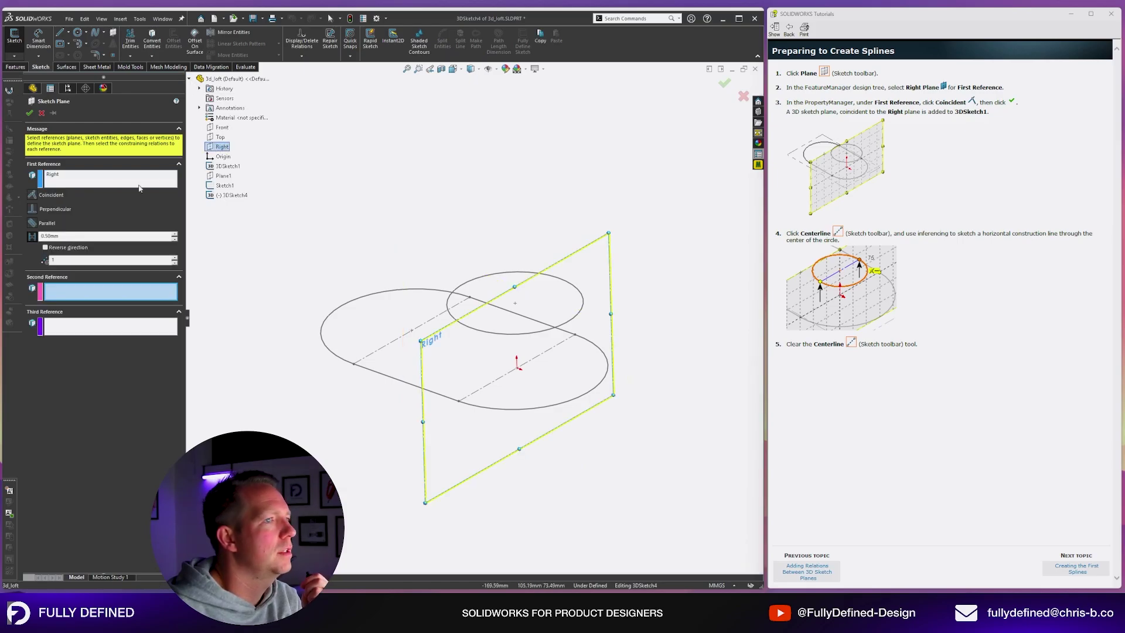
left_click(32, 195)
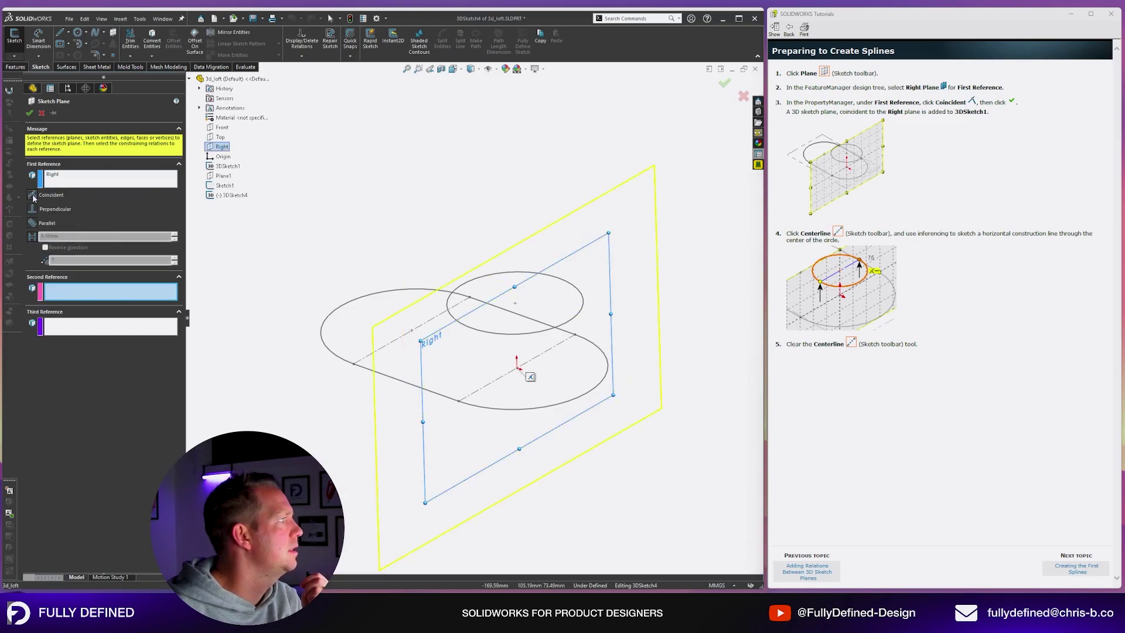
left_click(29, 113)
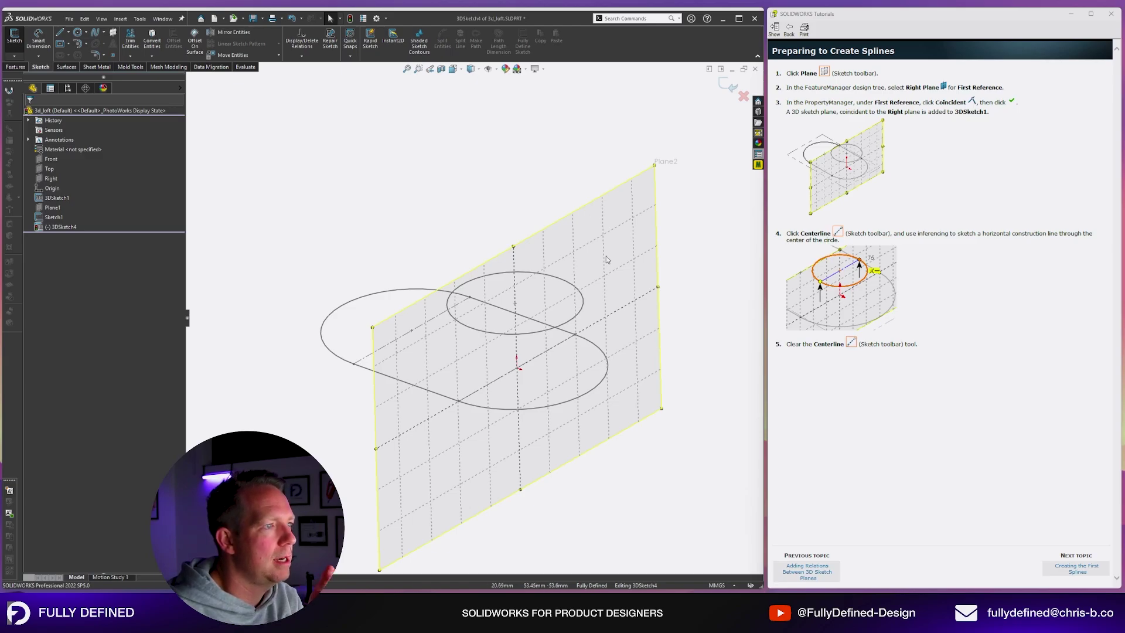
Sketch a horizontal line across the circle's full diameter on the new sketch plane and make it construction geometry
mouse_move(606, 260)
middle_mouse_down()
mouse_move(670, 261)
mouse_move(532, 261)
mouse_move(540, 239)
middle_mouse_up()
key("l")
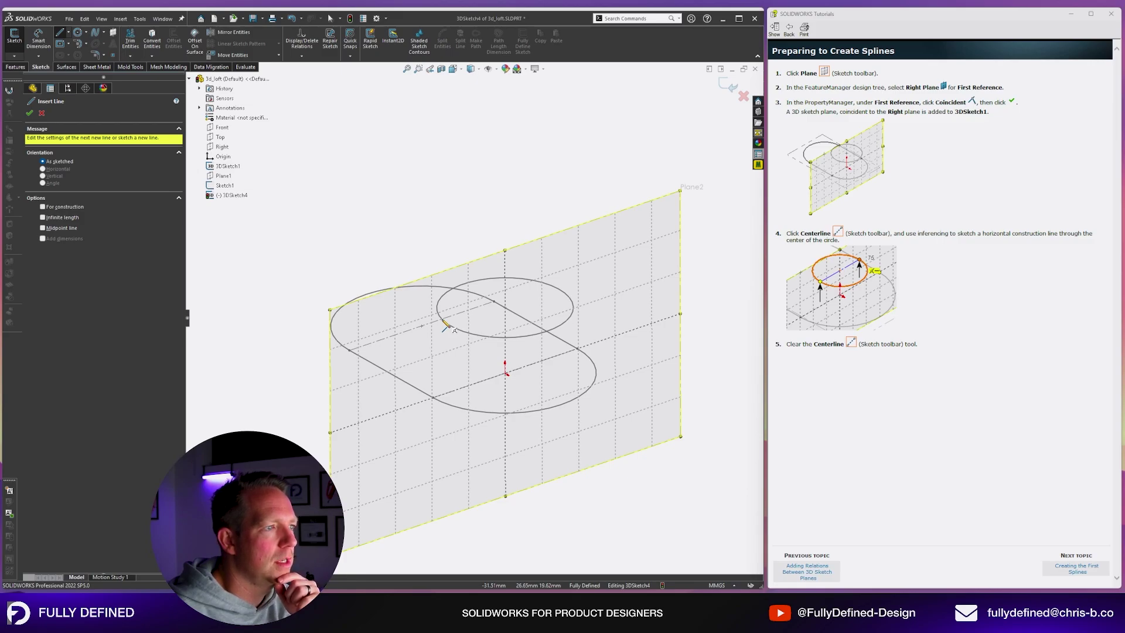
middle_click_drag(444, 327, 452, 346)
left_click(454, 348)
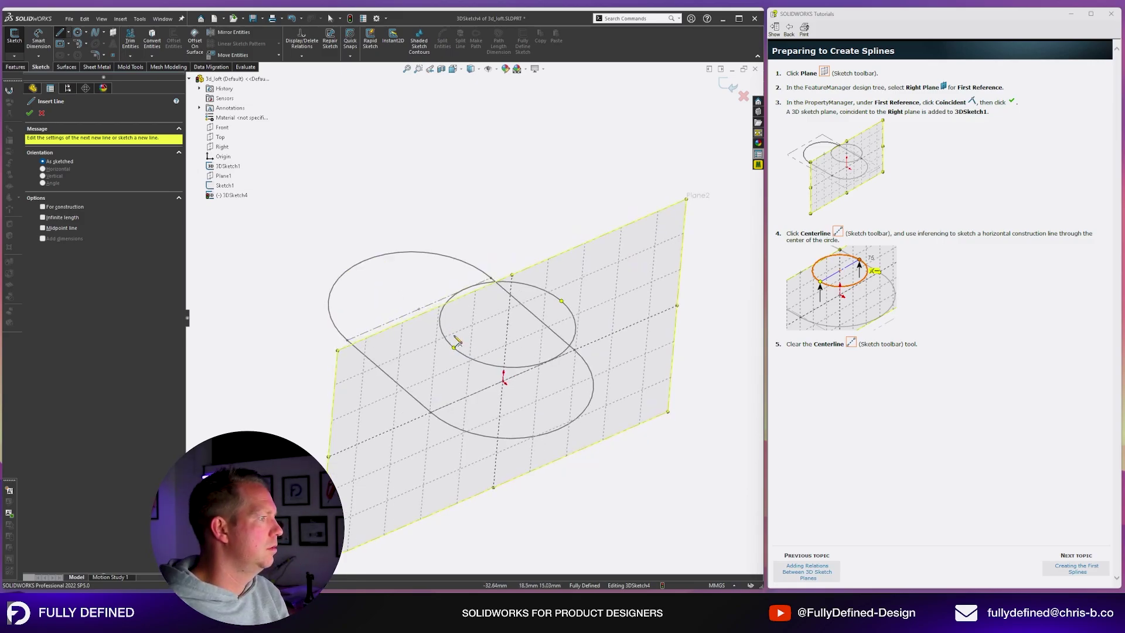
left_click(561, 302)
key("Escape")
middle_click_drag(577, 311, 589, 344)
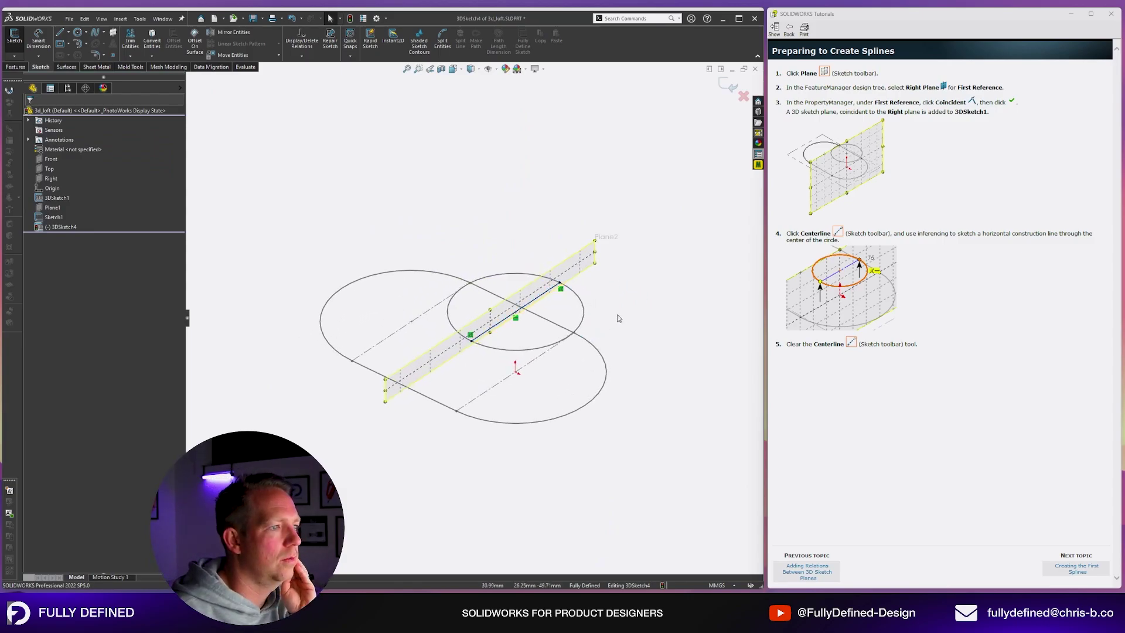
left_click(538, 297)
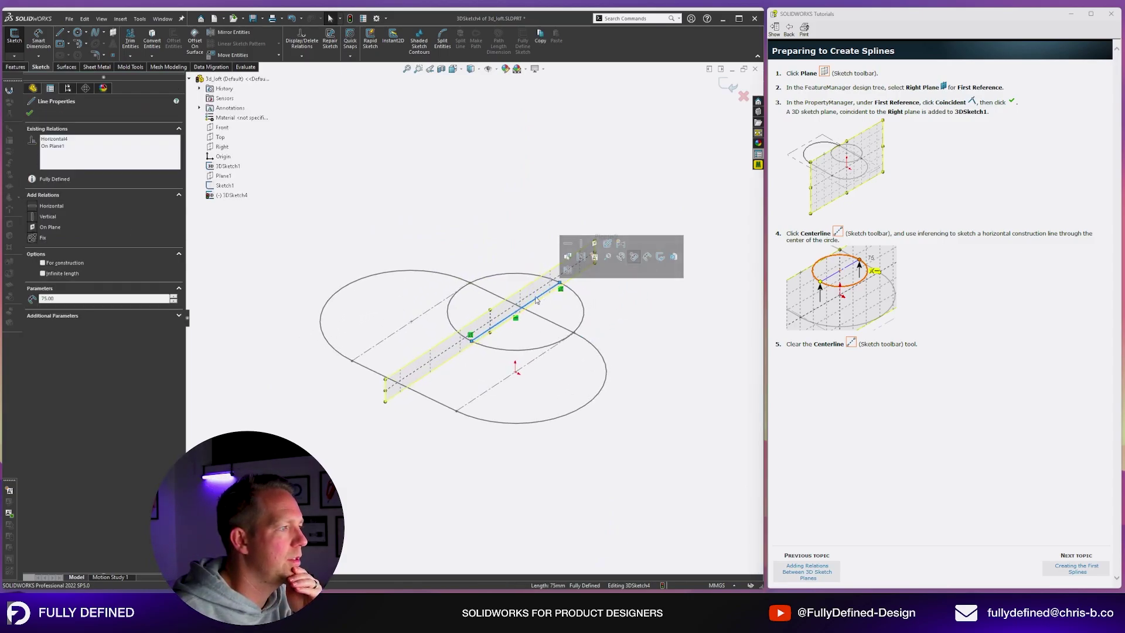
left_click(81, 263)
left_click(471, 198)
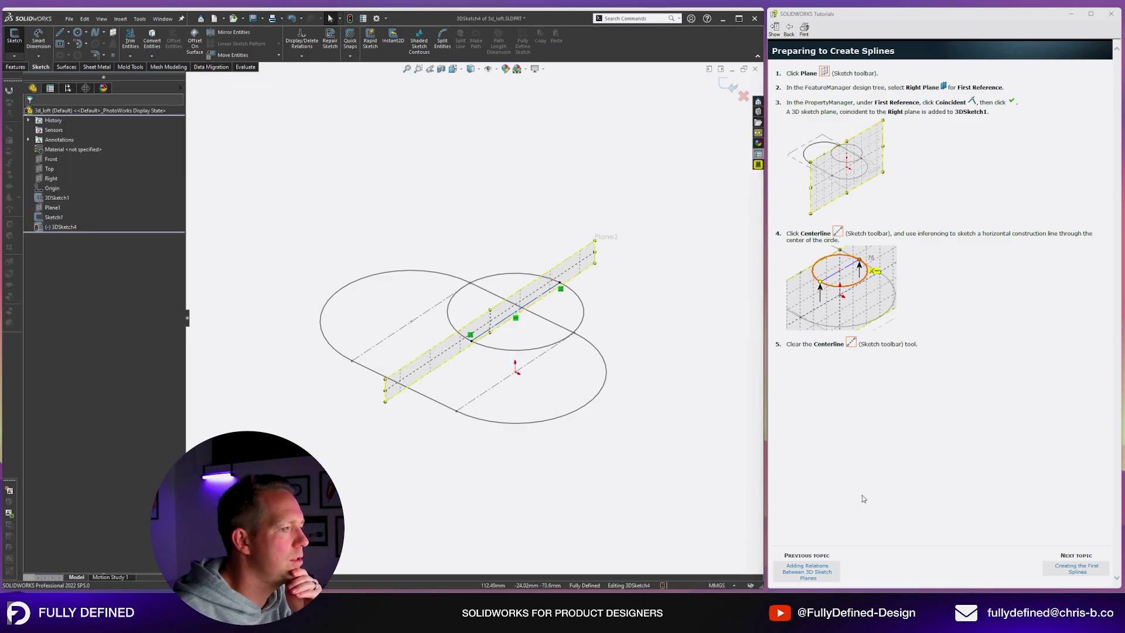
Open the topic Creating the First Splines and sketch a two-point spline from the near end of the tangent arc to the construction line's near endpoint
left_click(1079, 570)
mouse_move(590, 316)
middle_mouse_down()
mouse_move(586, 283)
mouse_move(585, 334)
middle_mouse_up()
scroll(475, 383, "down", 2)
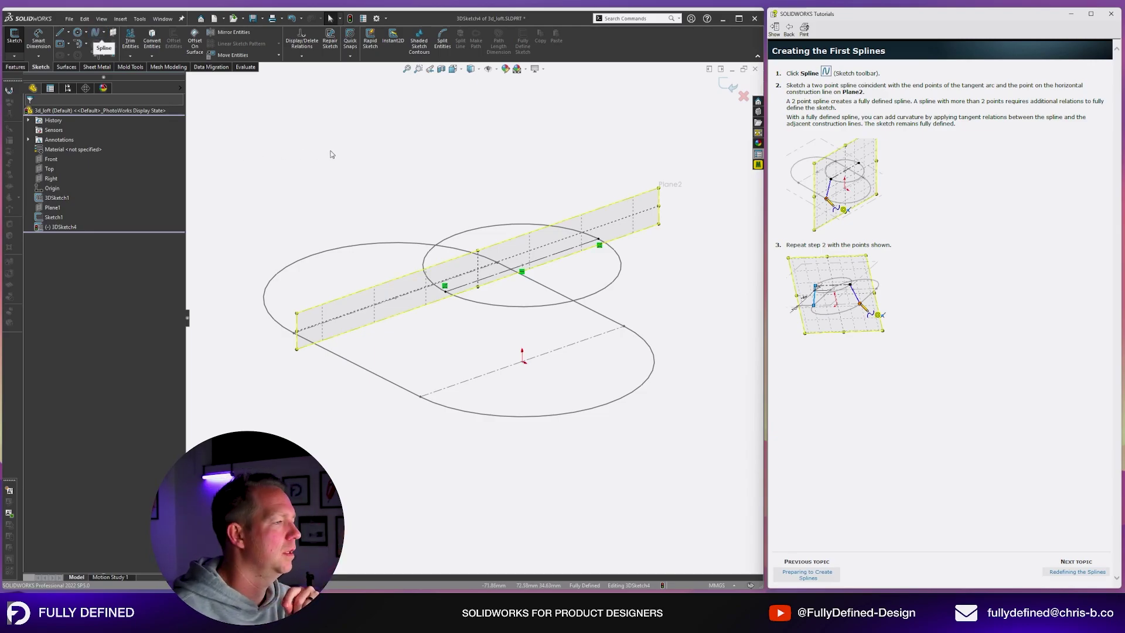
left_click(96, 35)
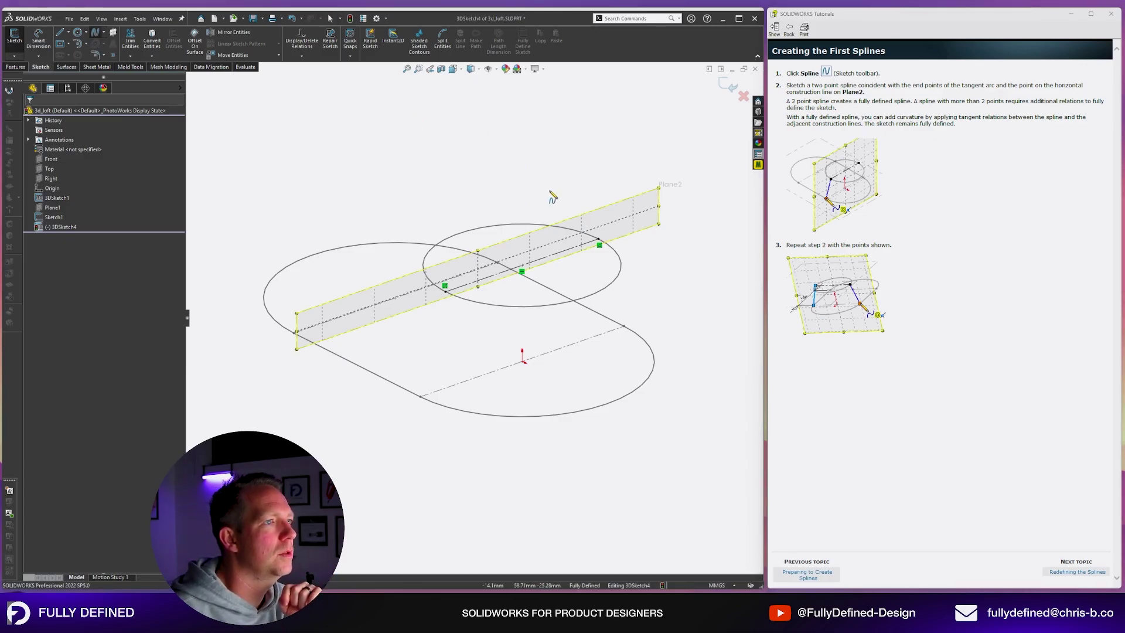
scroll(418, 293, "down", 3)
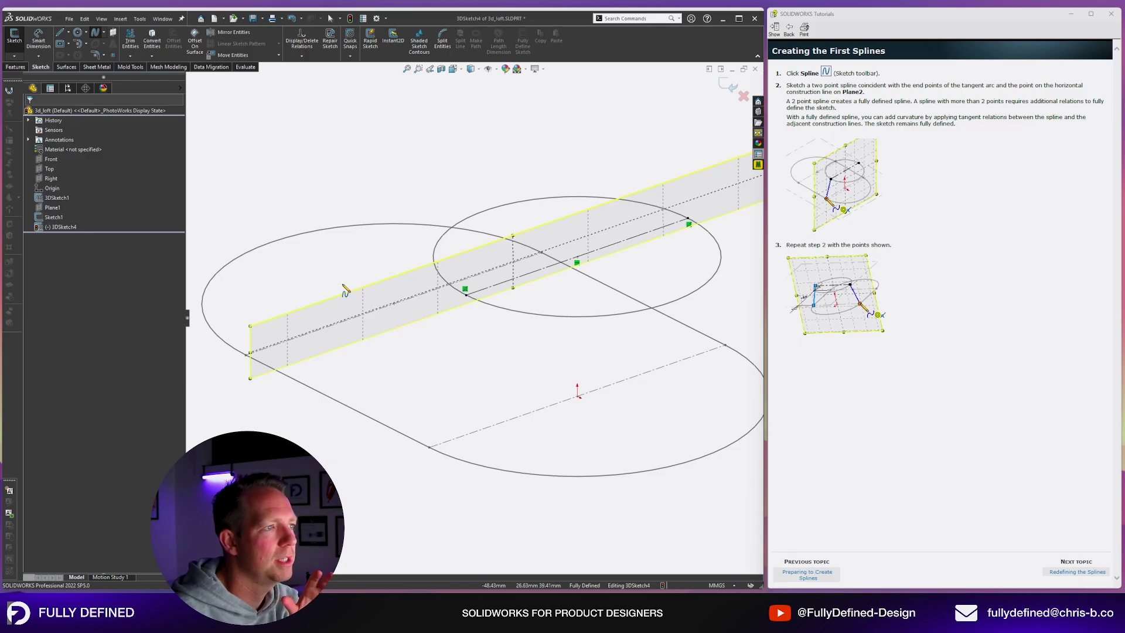
left_click(430, 446)
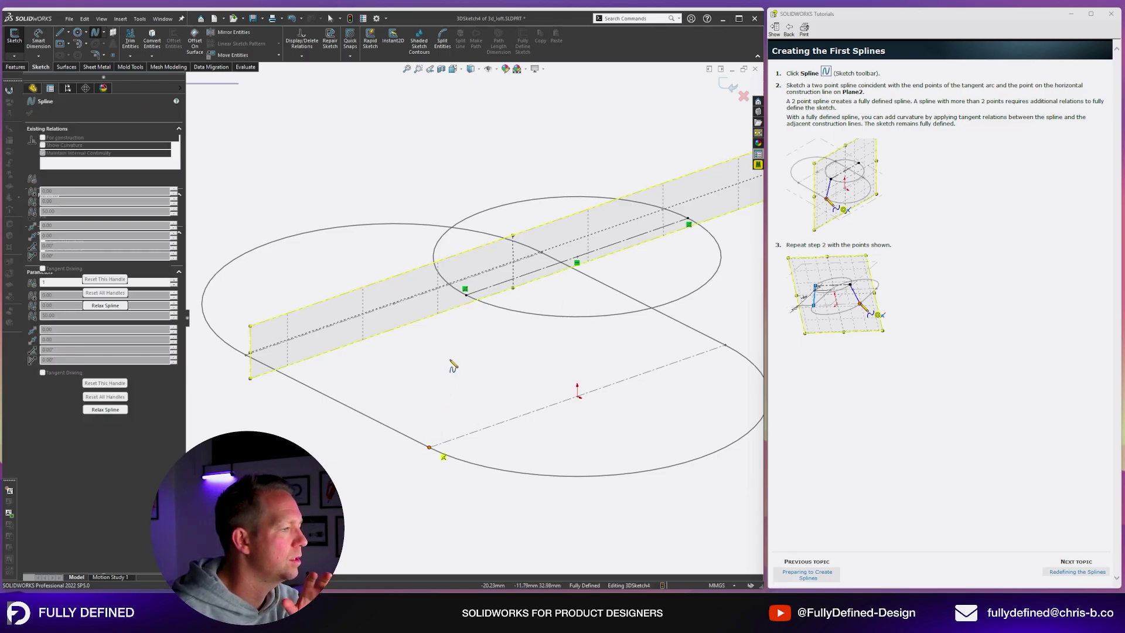
left_click(466, 293)
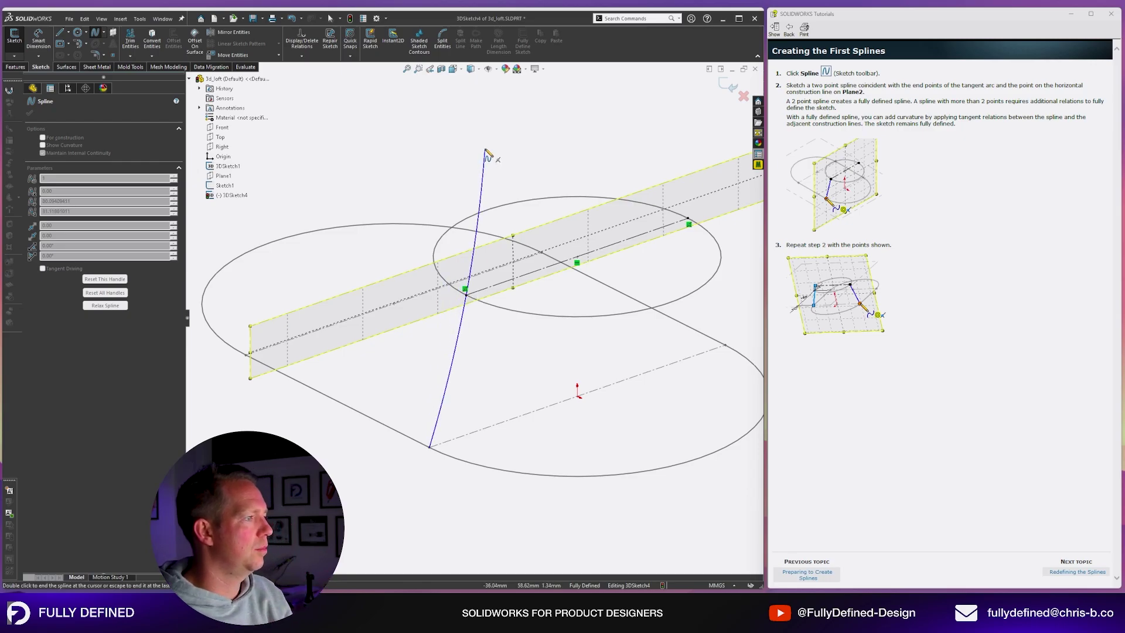
key("Escape")
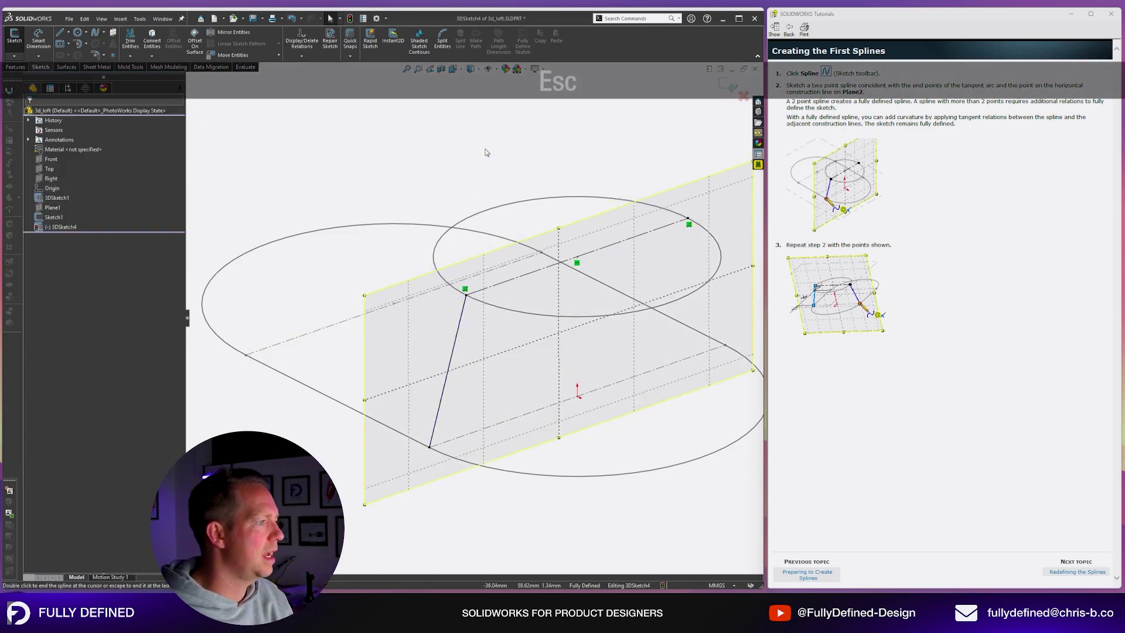
Sketch a second two-point spline from the arc's other end to the far endpoint of the horizontal construction line
left_click(457, 347)
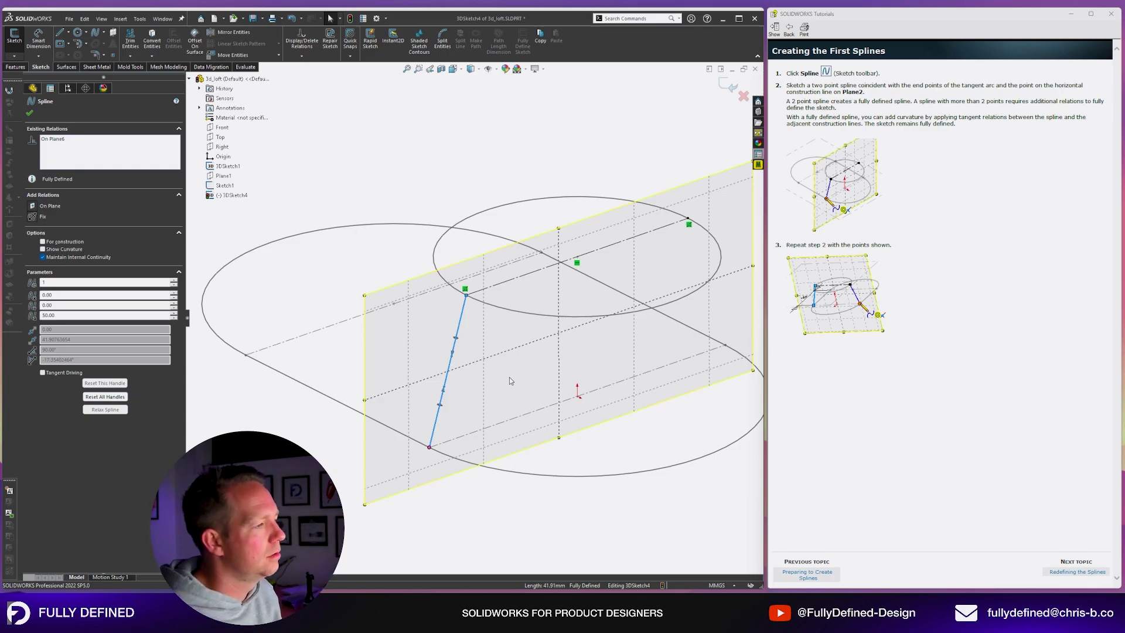
mouse_move(509, 379)
middle_mouse_down()
mouse_move(500, 270)
mouse_move(597, 318)
middle_mouse_up()
scroll(597, 318, "up", 3)
scroll(693, 355, "down", 2)
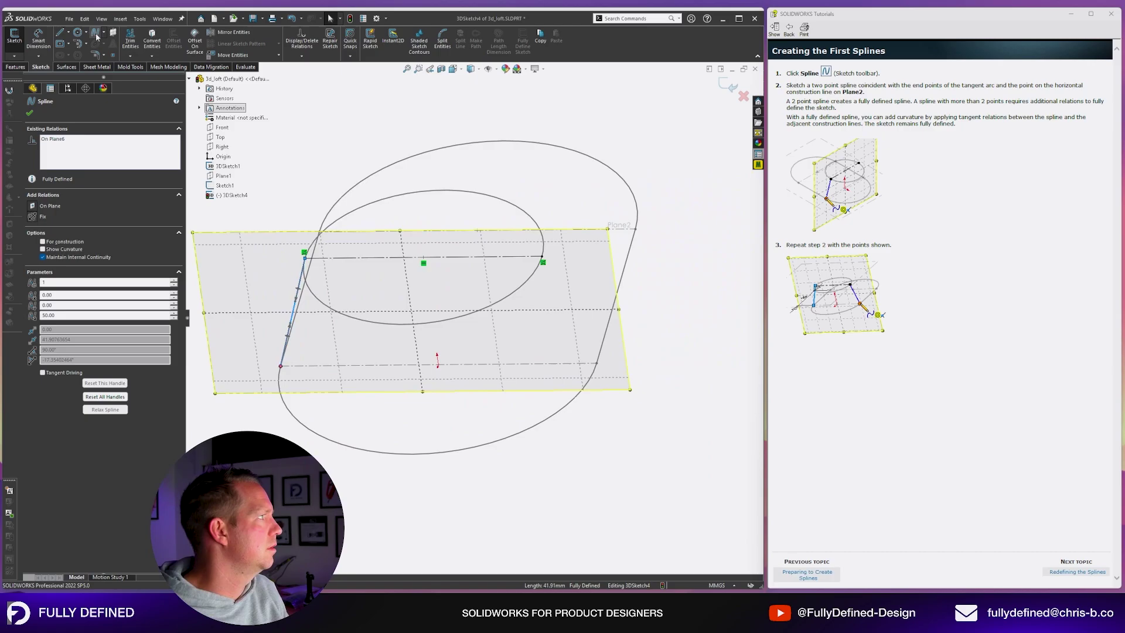
left_click(596, 364)
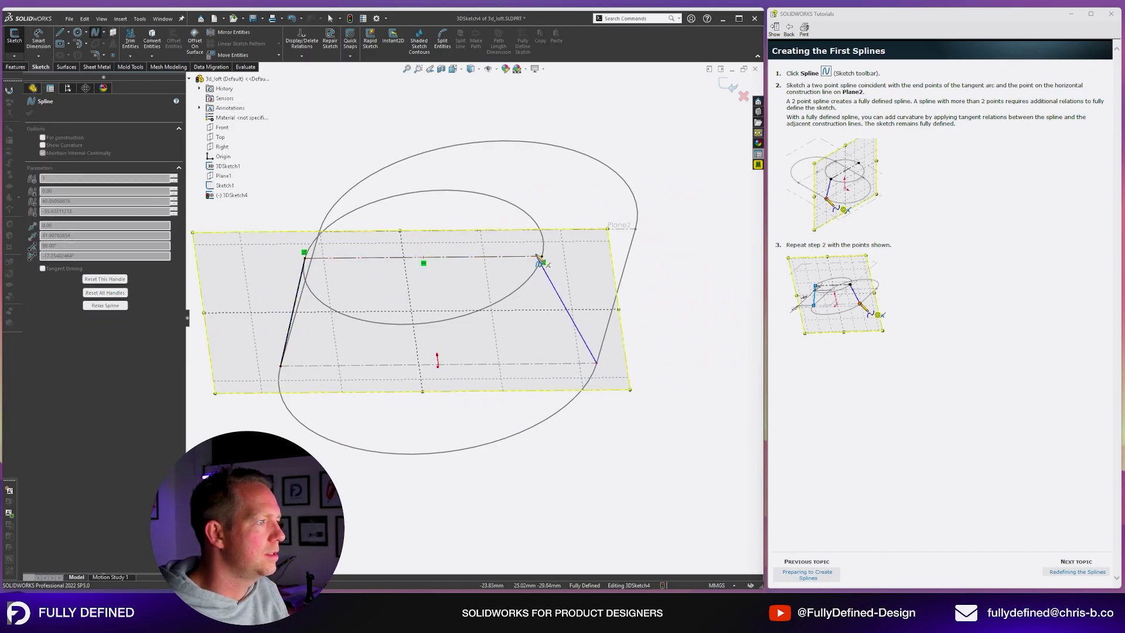
left_click(542, 262)
key("Escape")
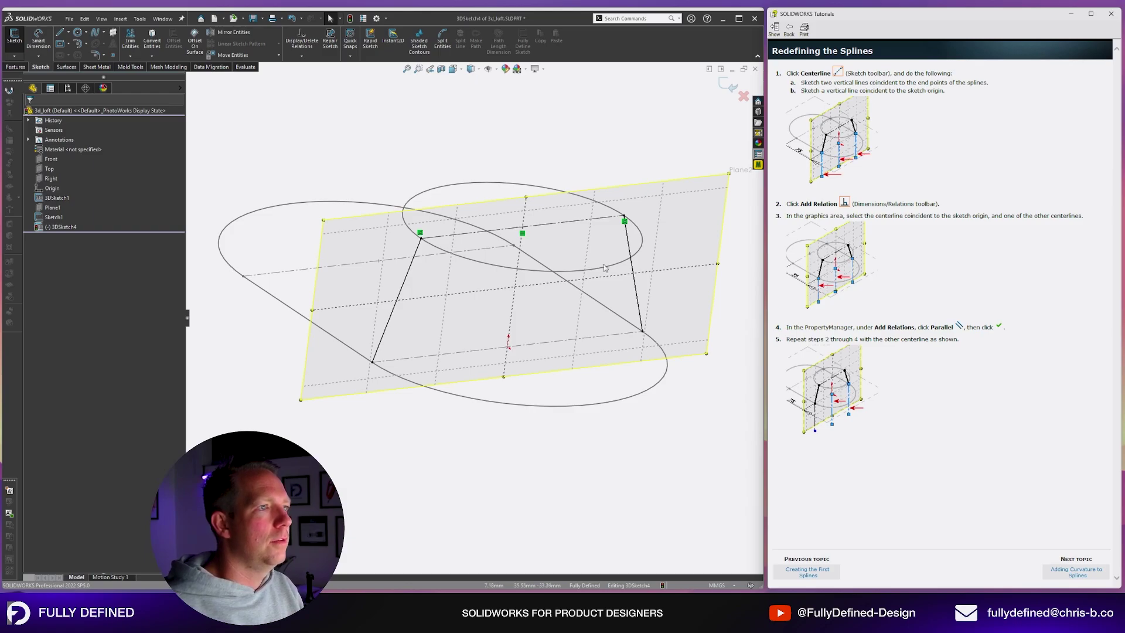
Sketch three vertical lines about 33 mm long downward from the lower ends of both splines and from the origin
mouse_move(589, 292)
middle_mouse_down()
mouse_move(585, 334)
mouse_move(570, 304)
mouse_move(560, 328)
middle_mouse_up()
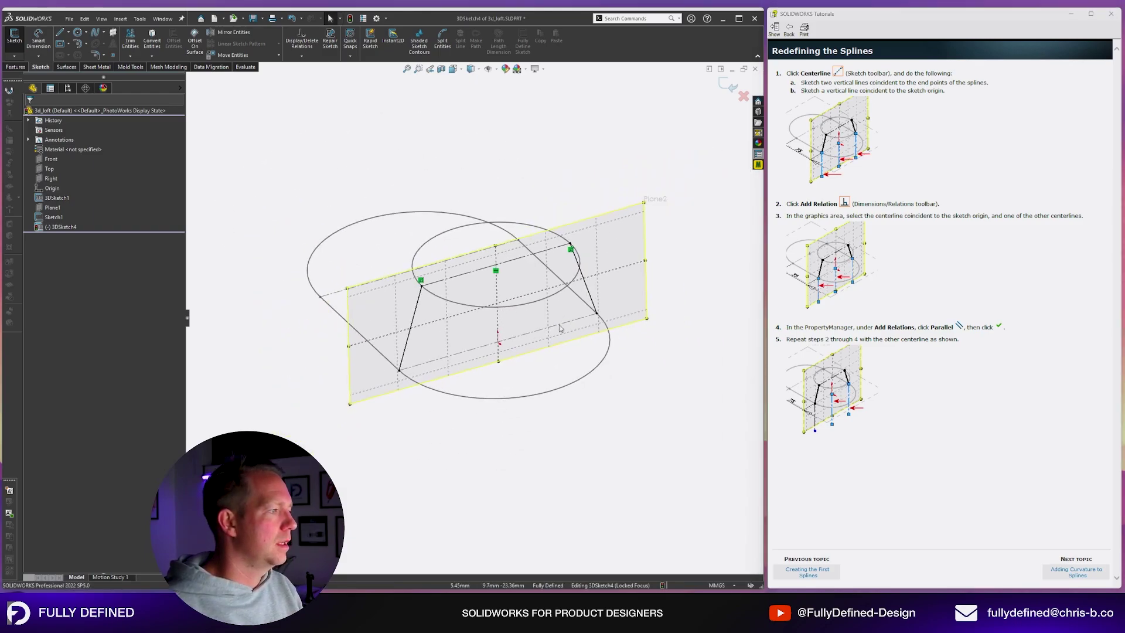
key("l")
left_click(399, 370)
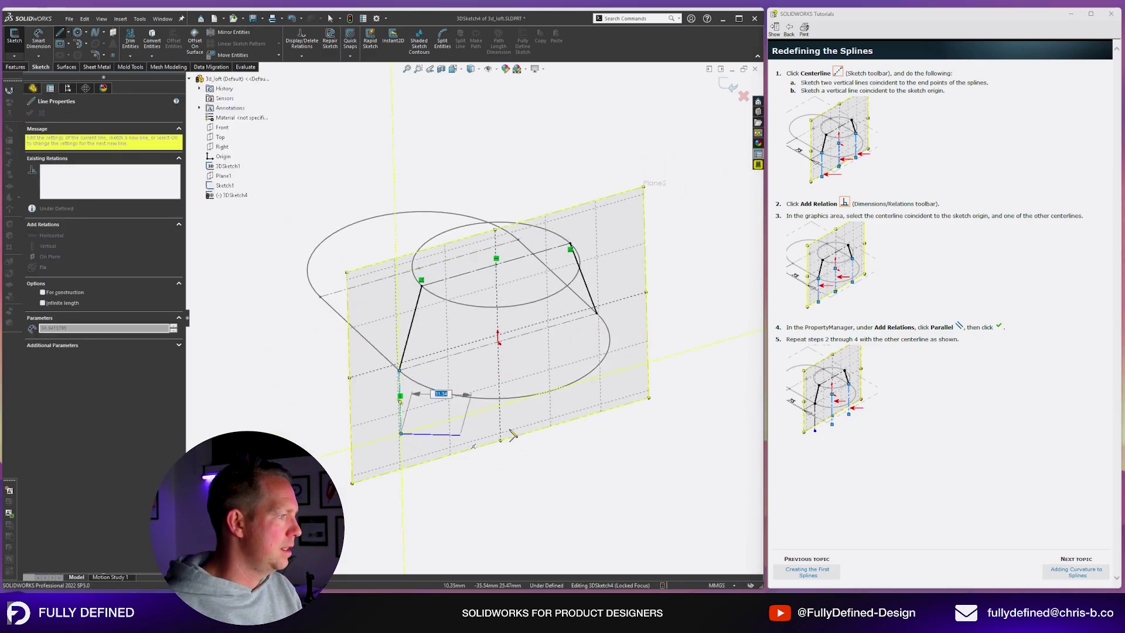
key("l")
left_click(497, 343)
left_click(500, 410)
key("Escape")
key("l")
left_click(597, 314)
left_click(598, 374)
key("Escape")
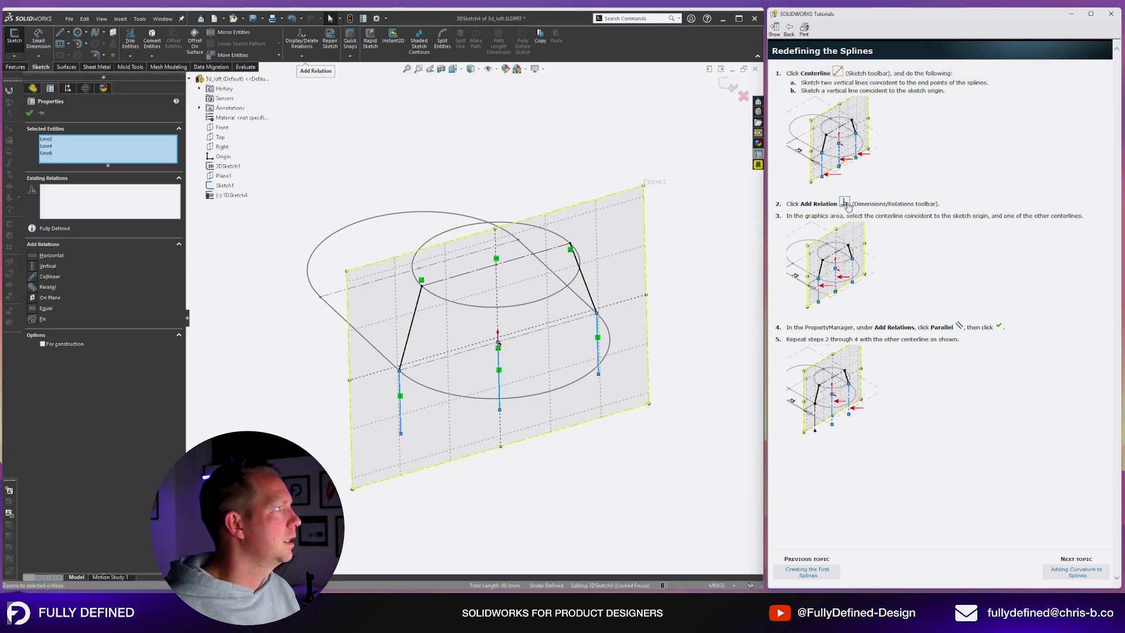
Add parallel and equal relations between the three vertical lines
left_click(299, 42)
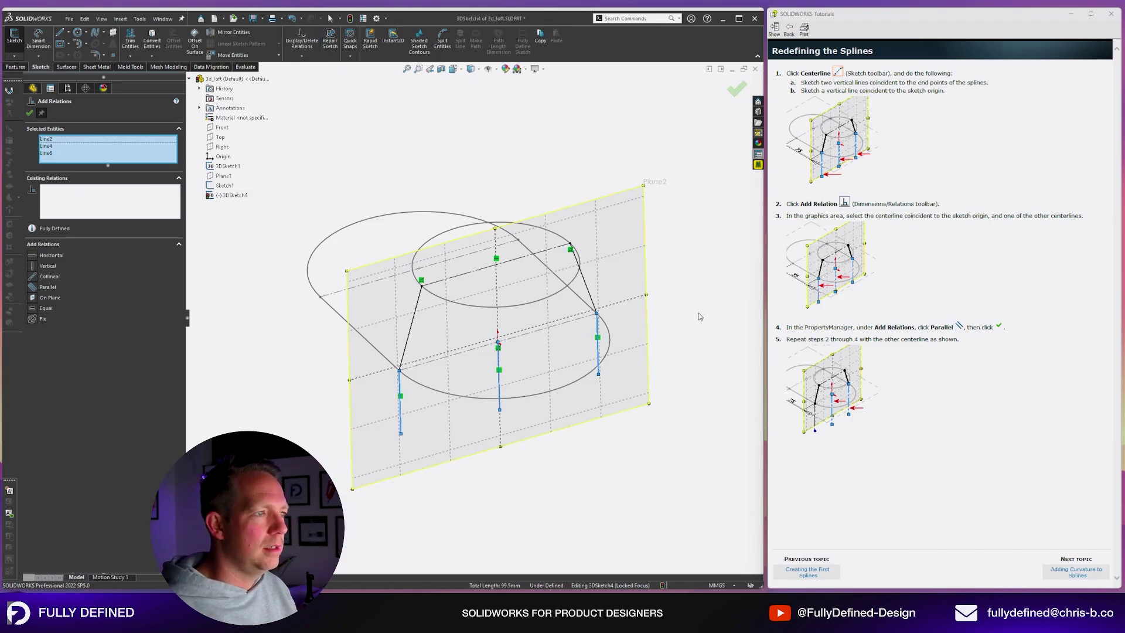
key("Escape")
left_click(598, 356)
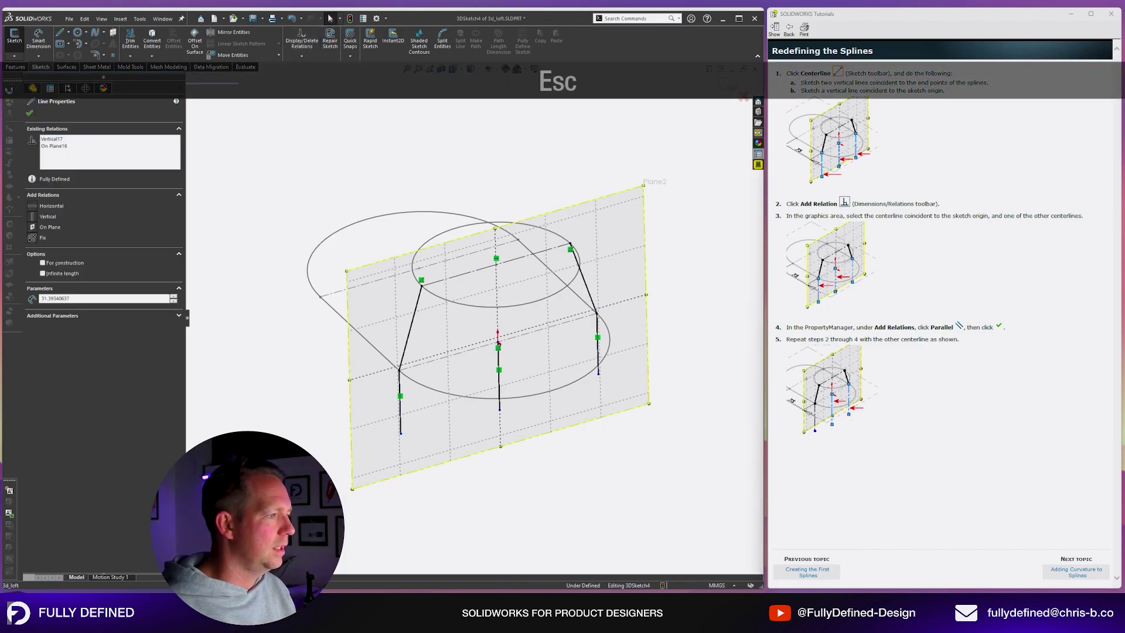
left_click(500, 391, "ctrl")
left_click(400, 417, "ctrl")
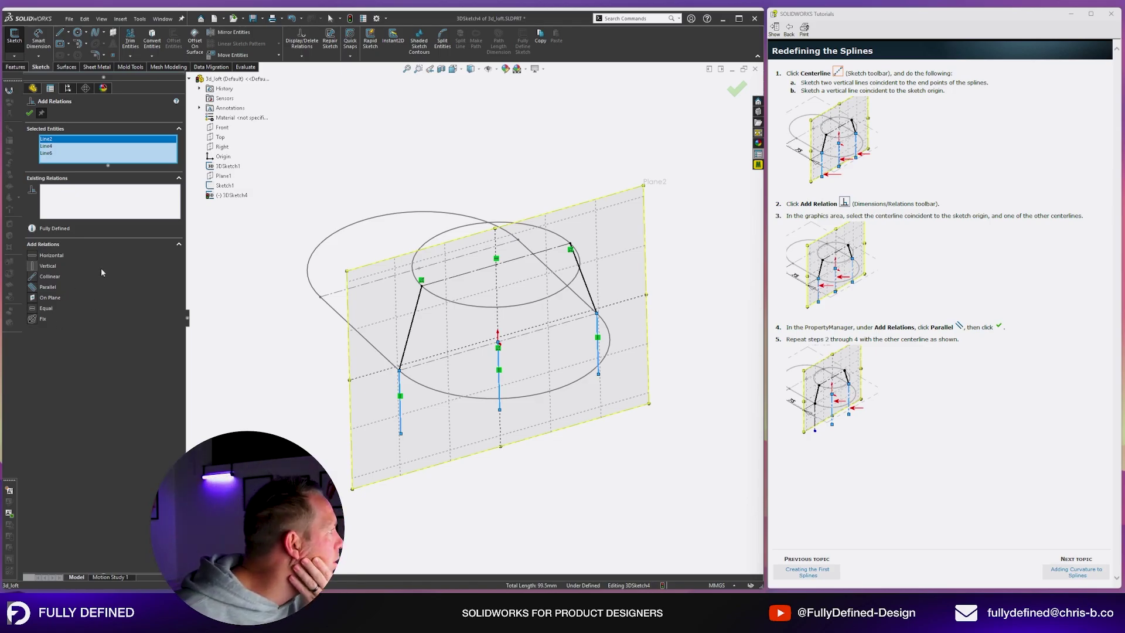
left_click(83, 286)
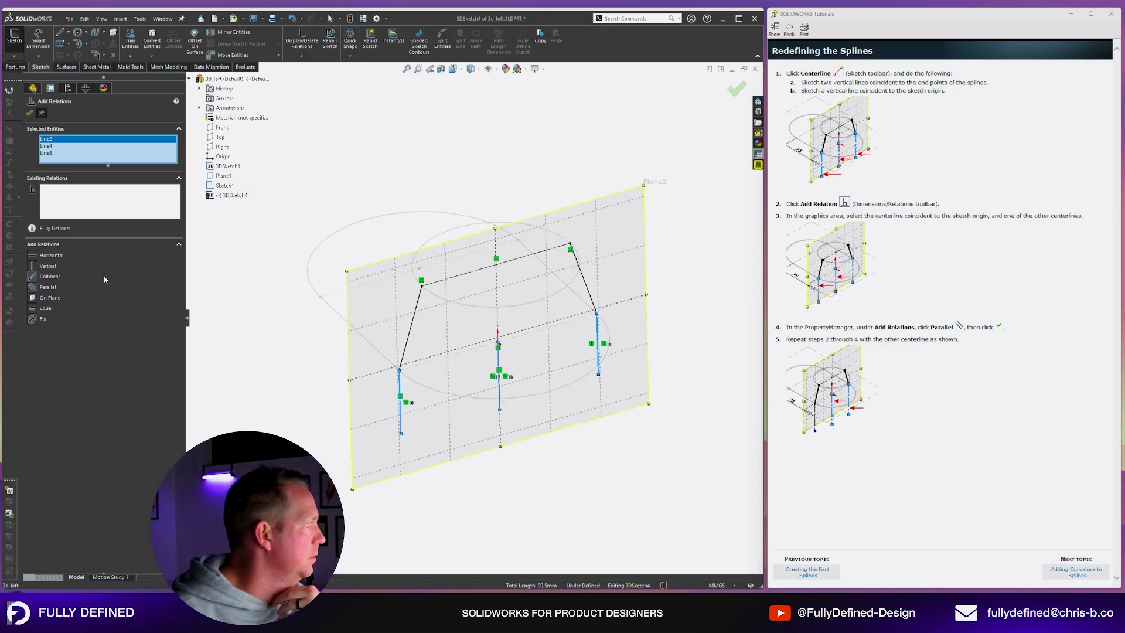
left_click(48, 309)
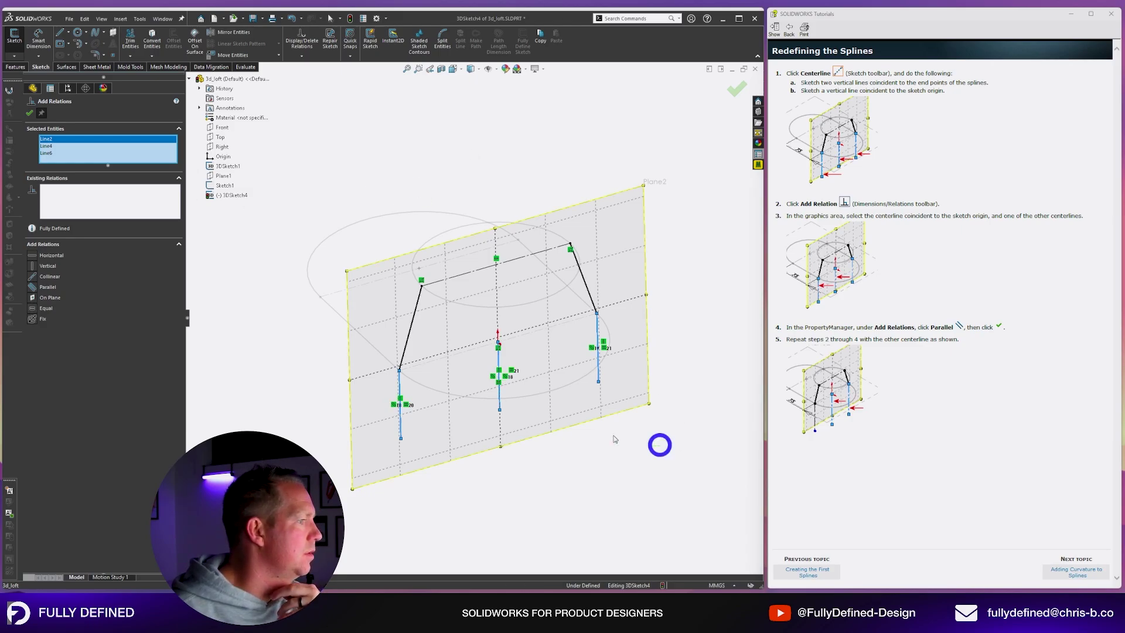
Convert the three vertical lines to construction geometry and close their properties
mouse_move(657, 447)
left_mouse_down()
mouse_move(347, 376)
mouse_move(364, 407)
left_mouse_up()
left_click(600, 512)
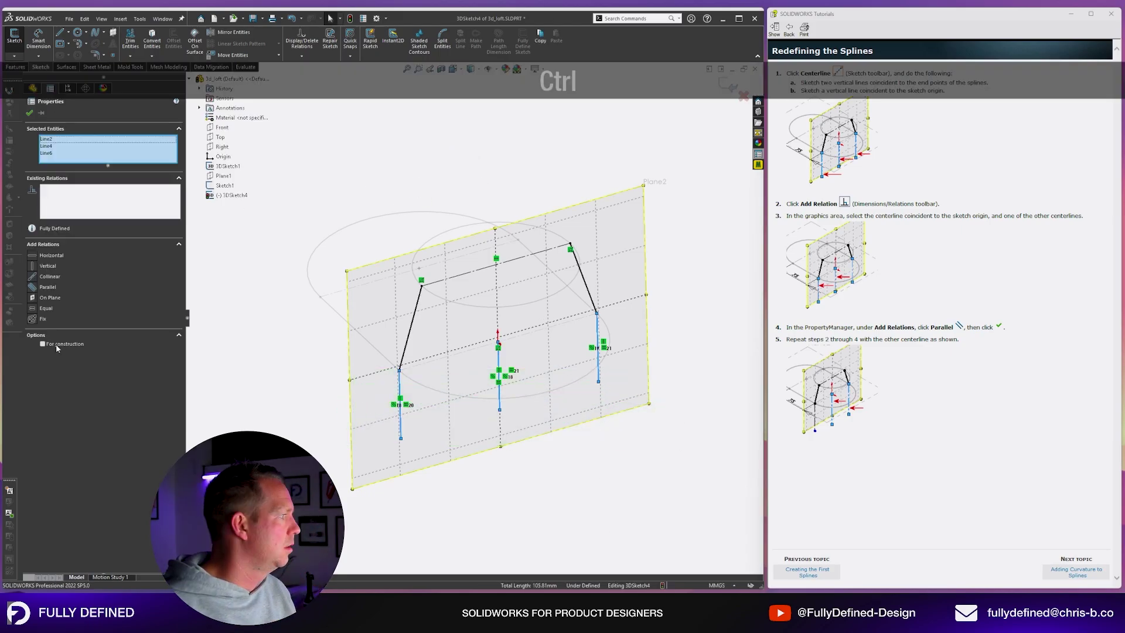
left_click(55, 345)
left_click(258, 242)
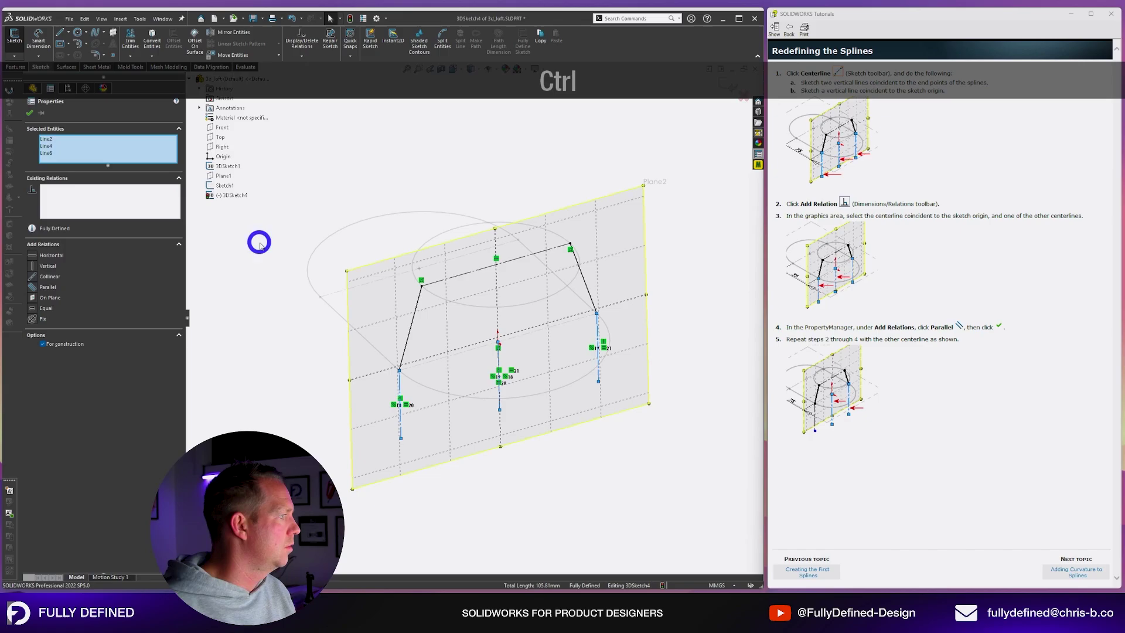
Open the topic Adding Curvature to Splines and make each spline tangent to its adjacent vertical construction line
left_click(1077, 572)
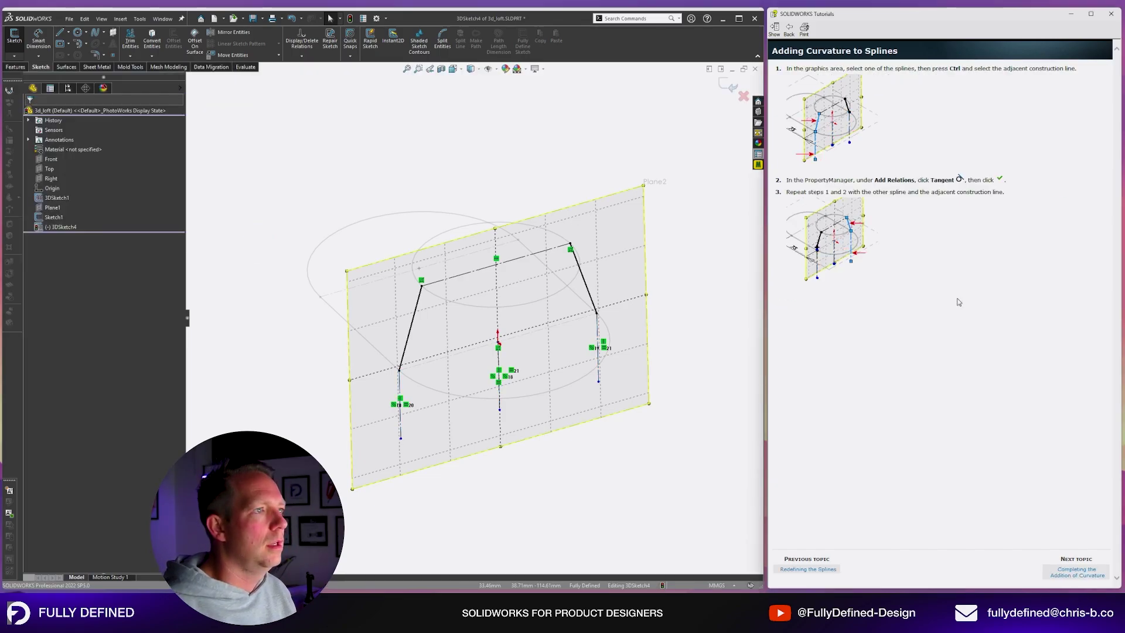
scroll(326, 391, "down", 2)
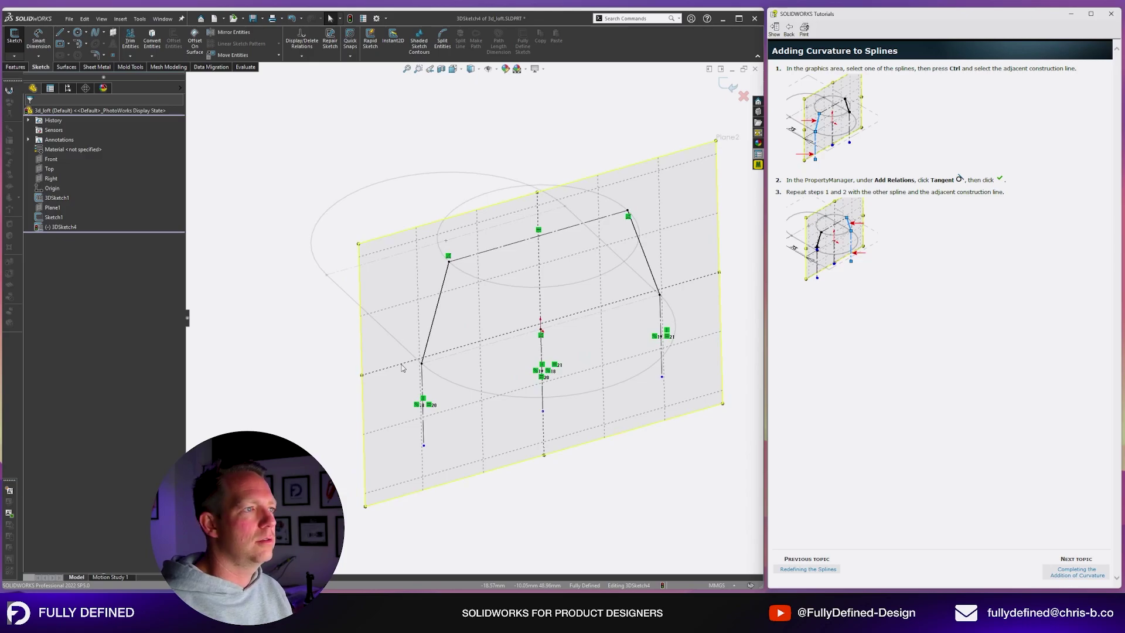
left_click(429, 338)
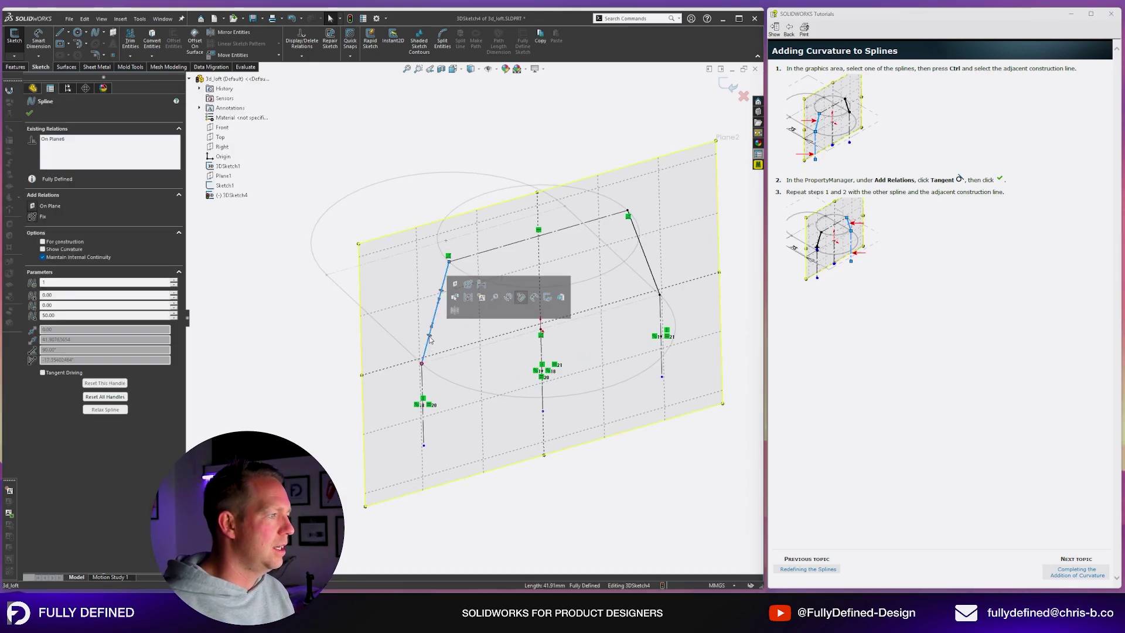
scroll(429, 373, "down", 3)
left_click(419, 386, "ctrl")
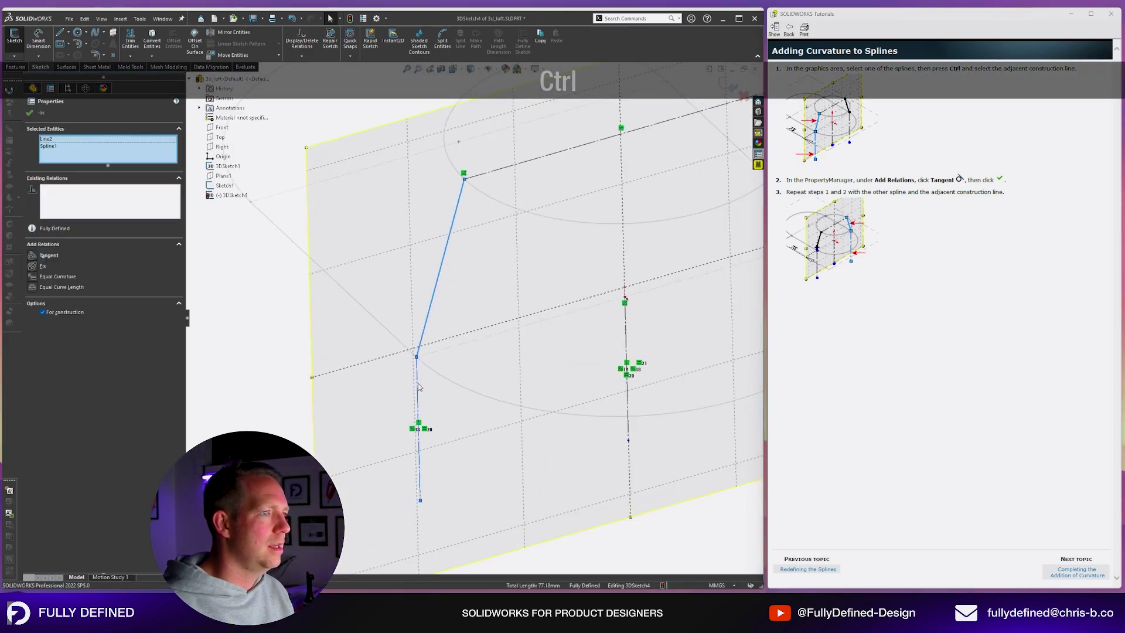
left_click(48, 256)
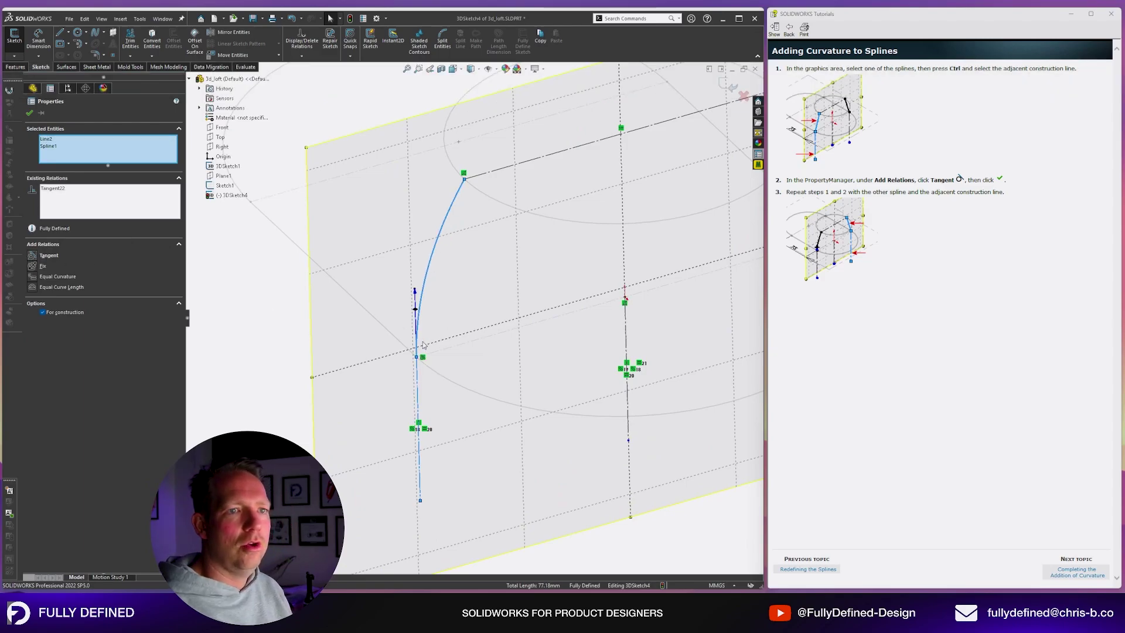
key("Escape")
key("f")
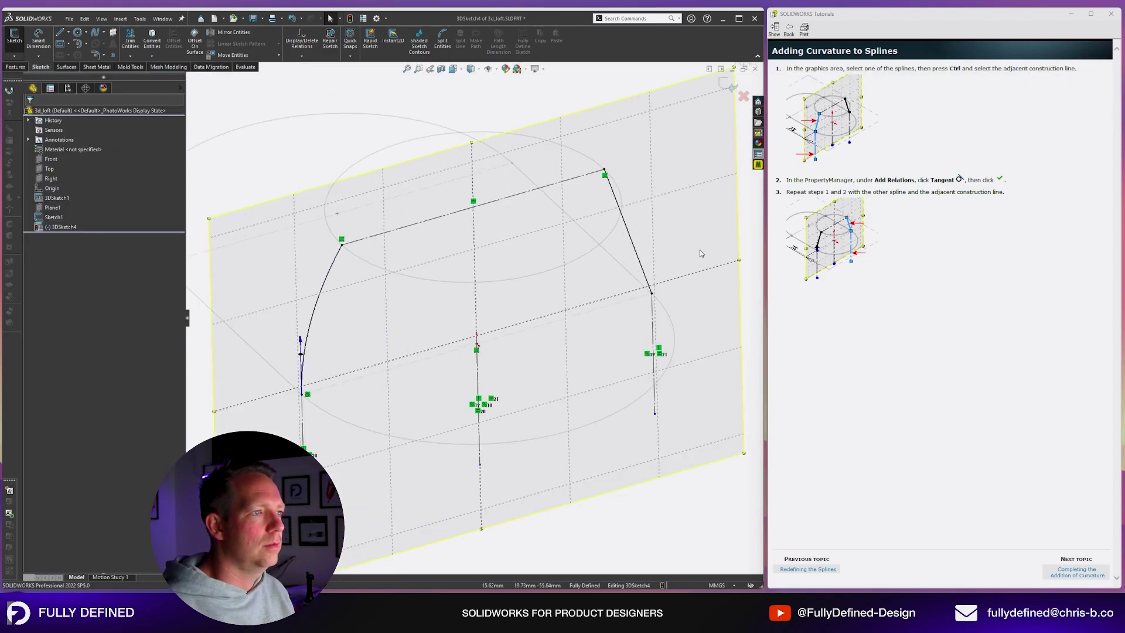
left_click(637, 257)
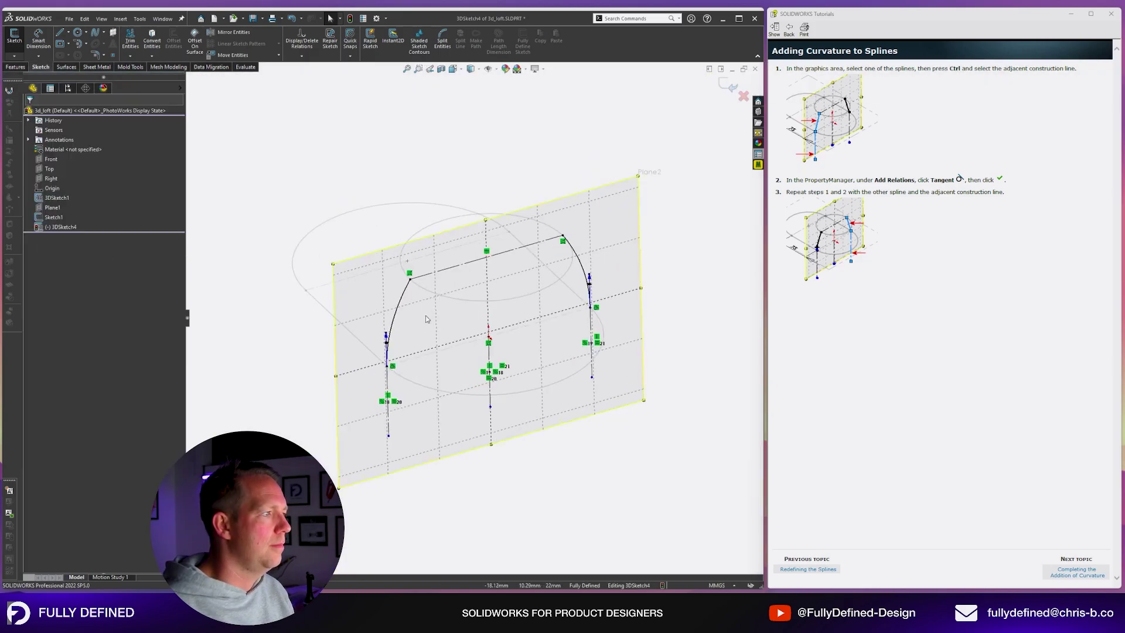
scroll(426, 318, "down", 3)
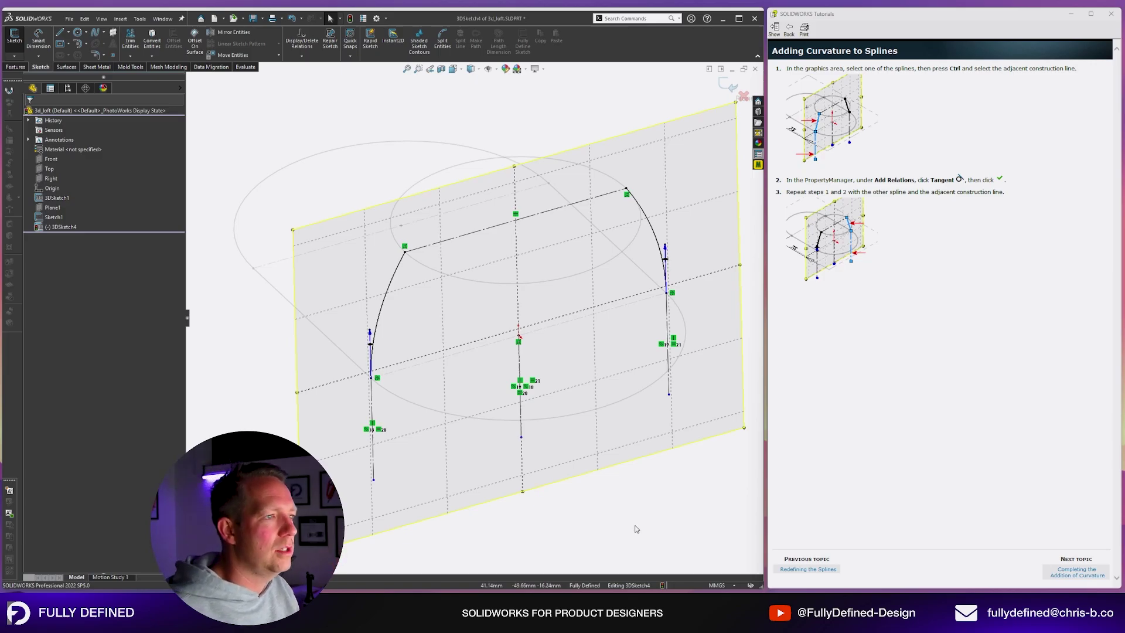
Open the topic Completing the Addition of Curvature and make both splines tangent to the construction line spanning the upper circle
left_click(1076, 572)
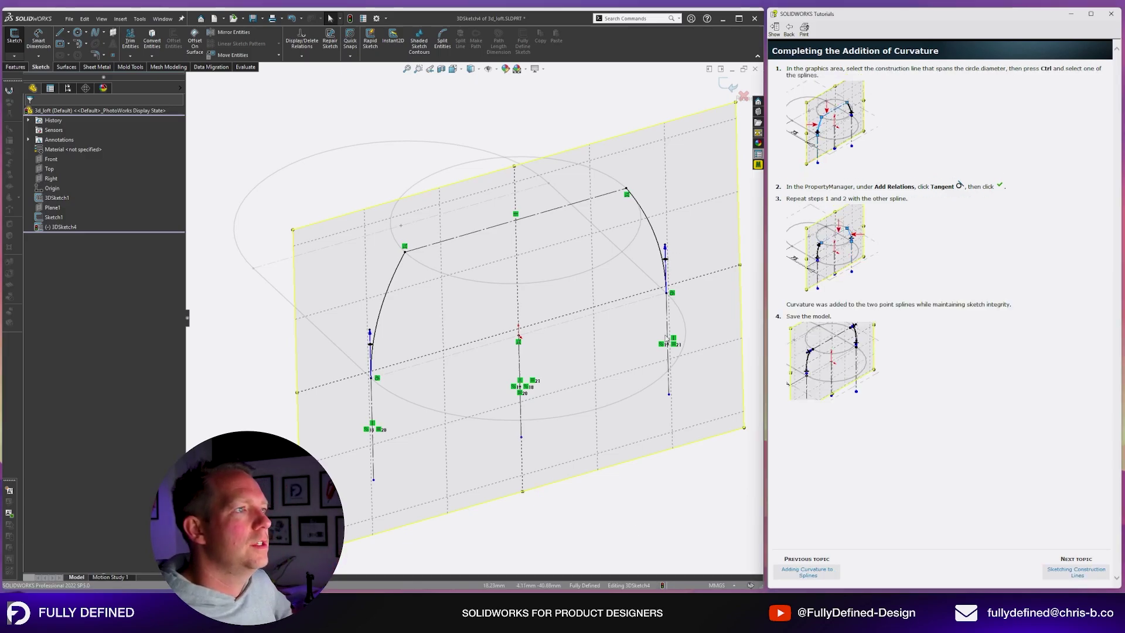
scroll(654, 356, "up", 3)
scroll(651, 313, "down", 2)
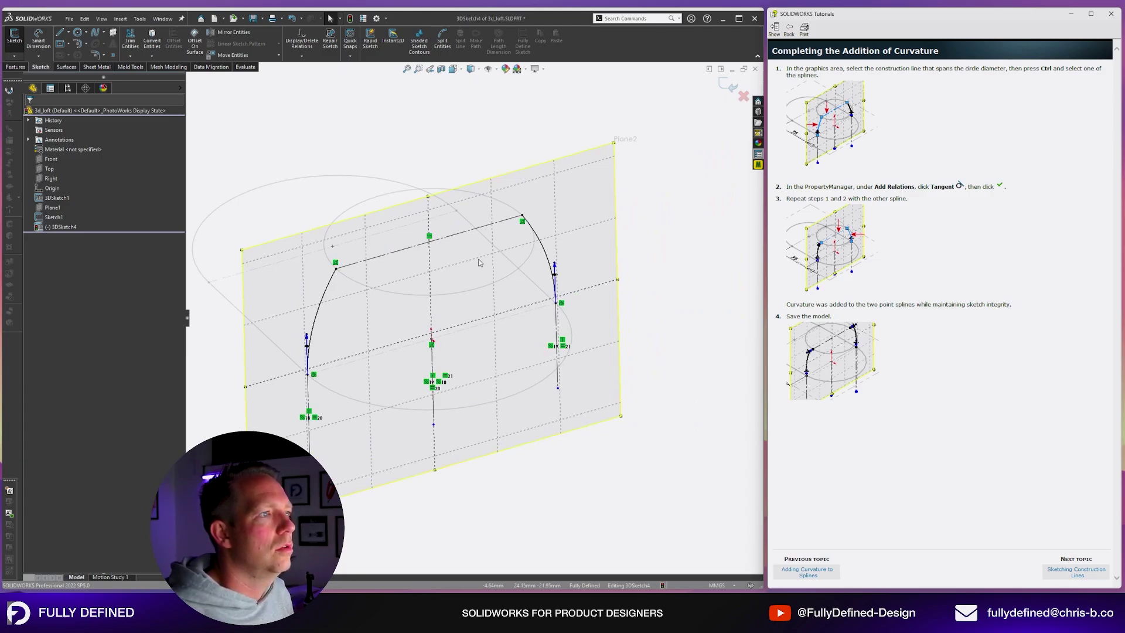
left_click(399, 253)
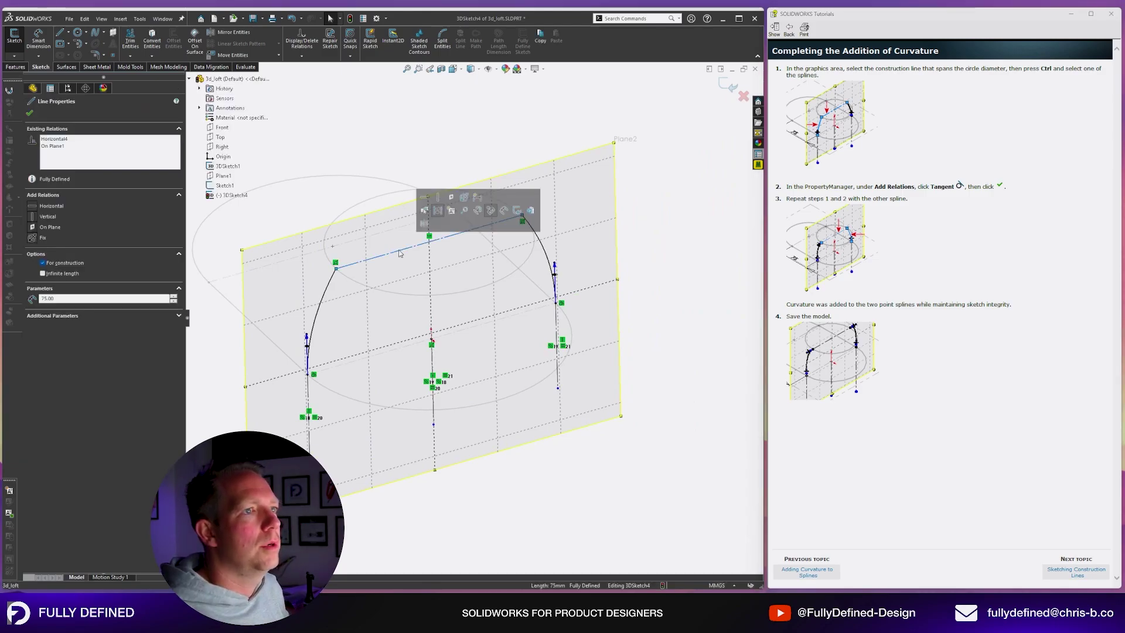
scroll(287, 296, "down", 3)
left_click(357, 296, "ctrl")
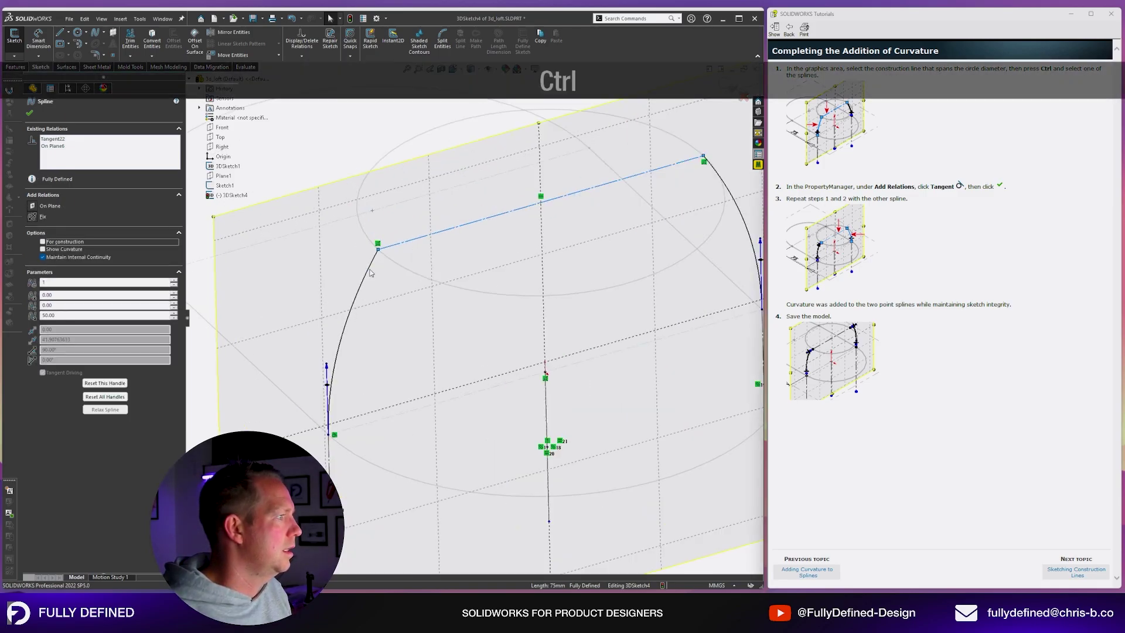
left_click(49, 256)
scroll(697, 214, "up", 1)
left_click(569, 129)
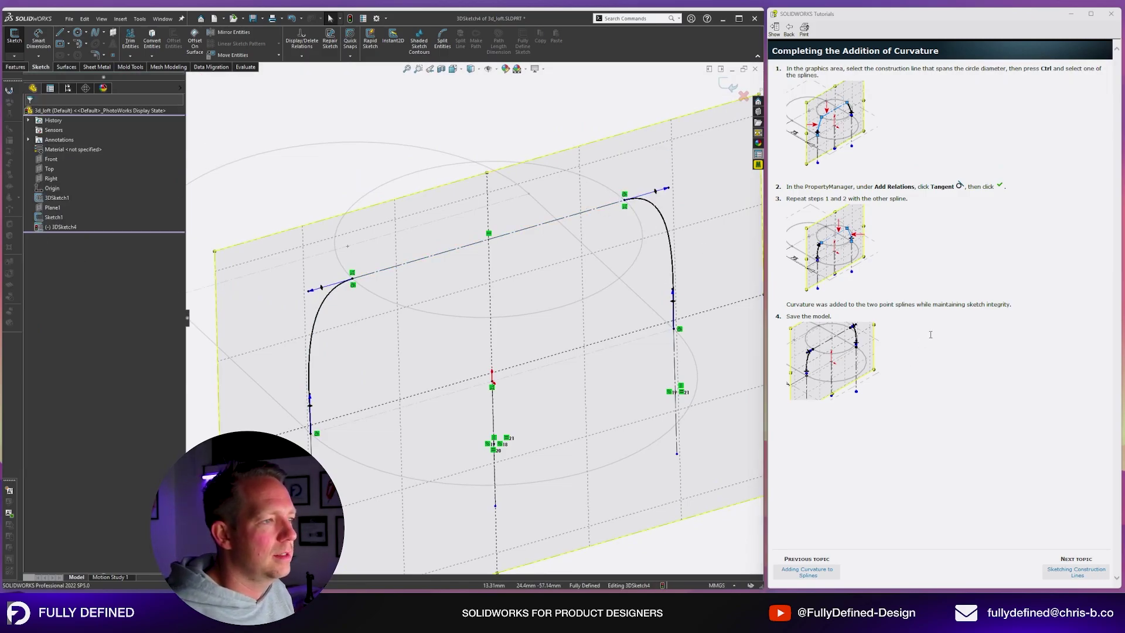
middle_click_drag(738, 234, 709, 236)
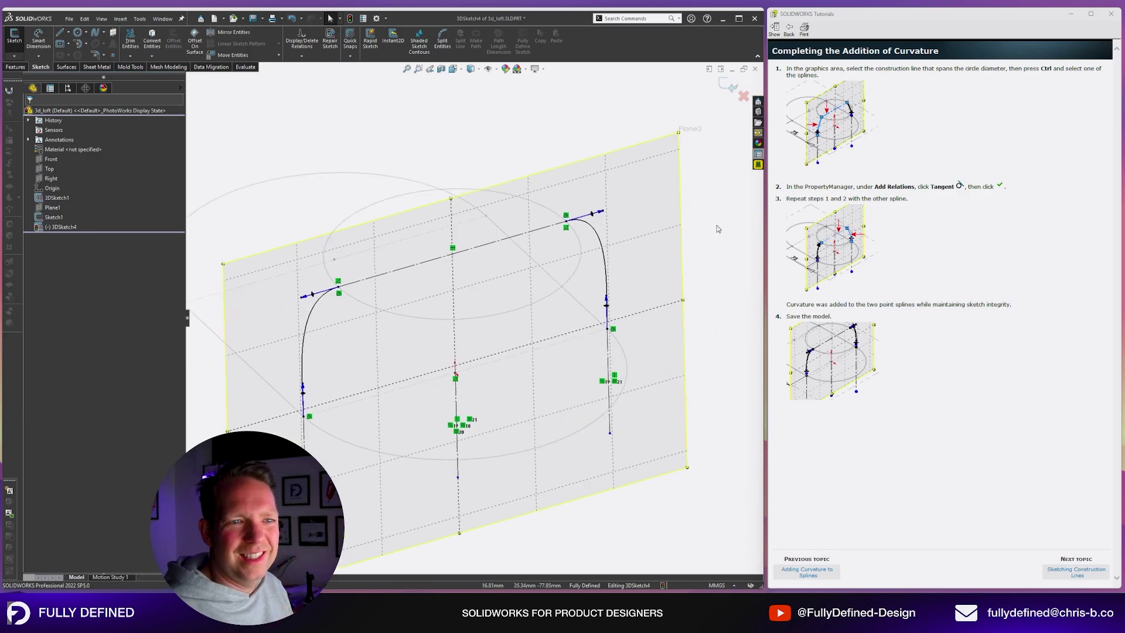
right_click_drag(710, 229, 679, 181)
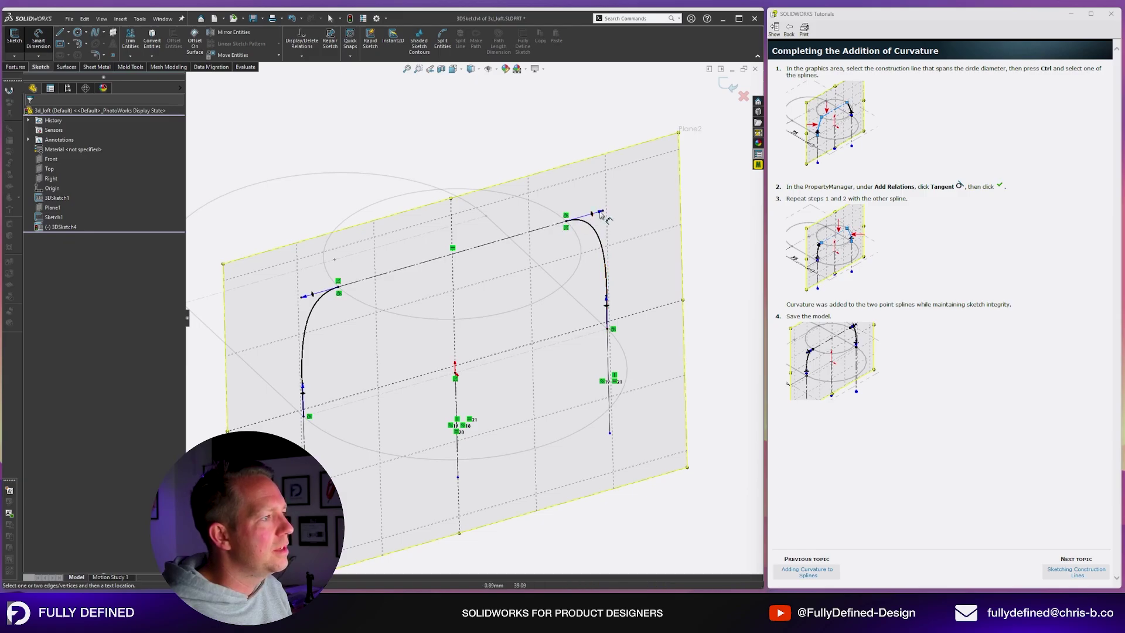
left_click(604, 212)
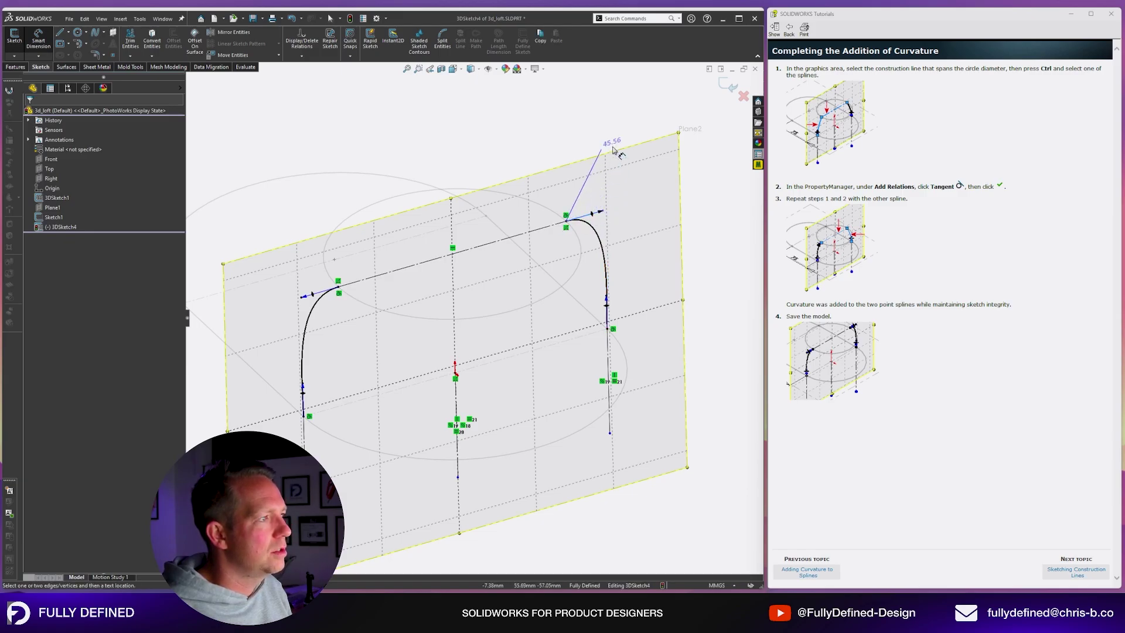
left_click(615, 151)
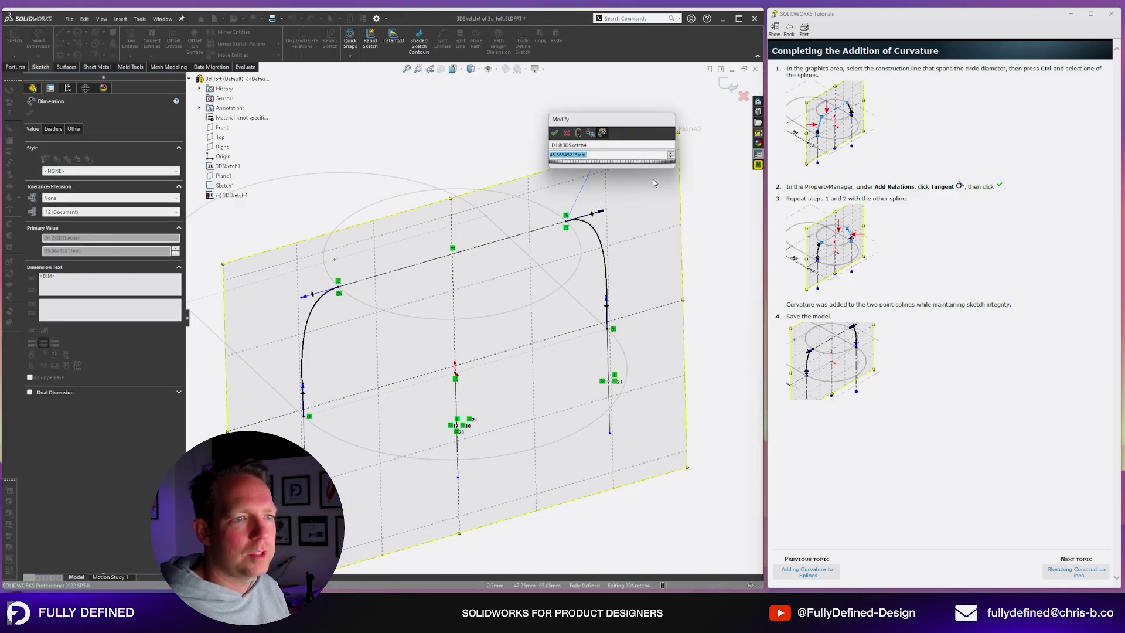
left_click(566, 133)
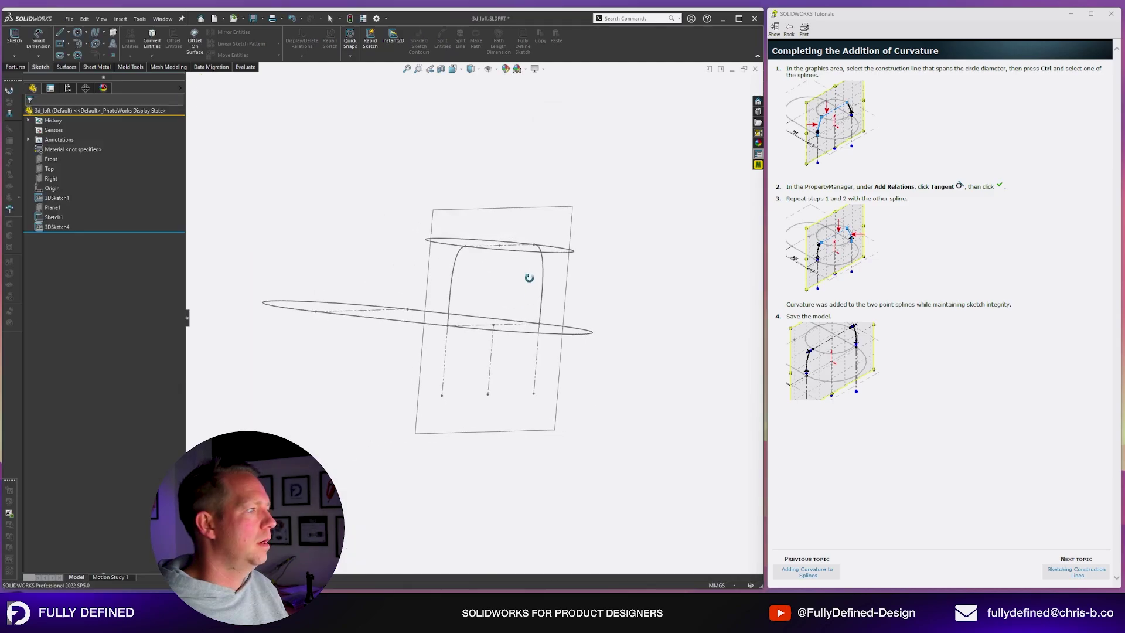
Exit the guide spline sketch, save the part and set the view to isometric
mouse_move(527, 278)
middle_mouse_down()
mouse_move(510, 313)
mouse_move(644, 231)
middle_mouse_up()
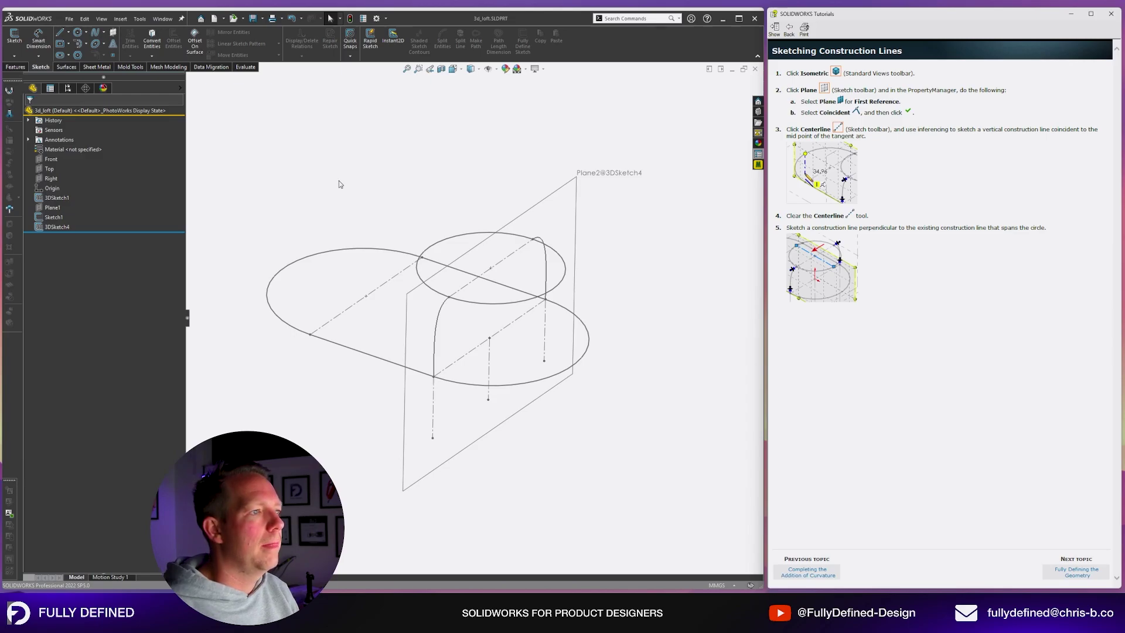
middle_click_drag(522, 205, 502, 203)
scroll(502, 202, "up", 2)
scroll(502, 203, "down", 1)
key("space")
left_click(776, 170)
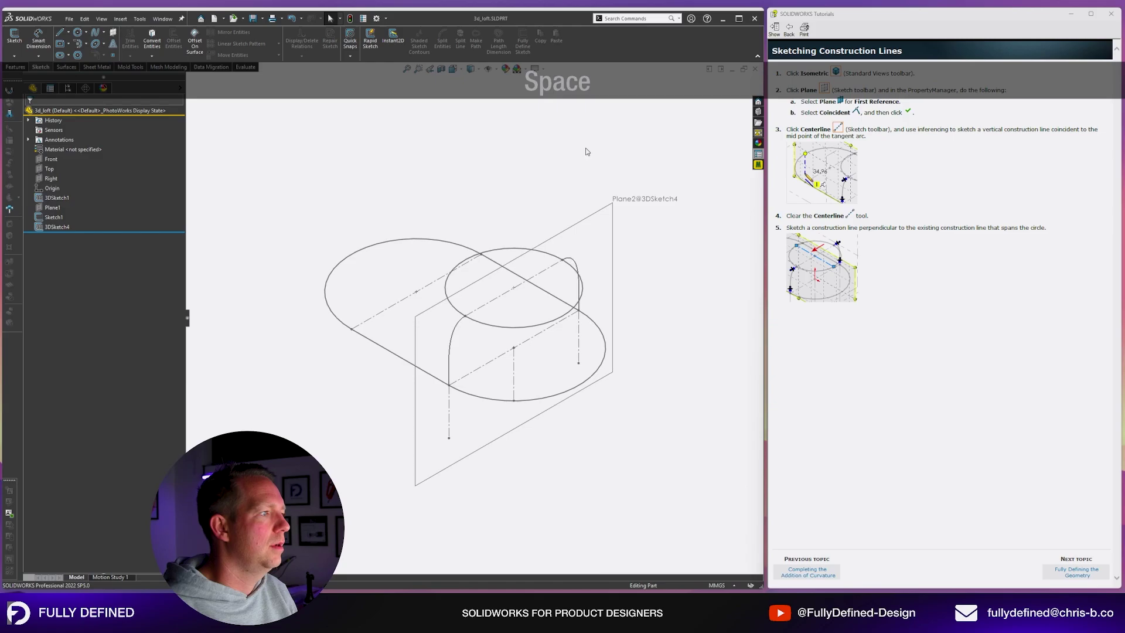
left_click(113, 31)
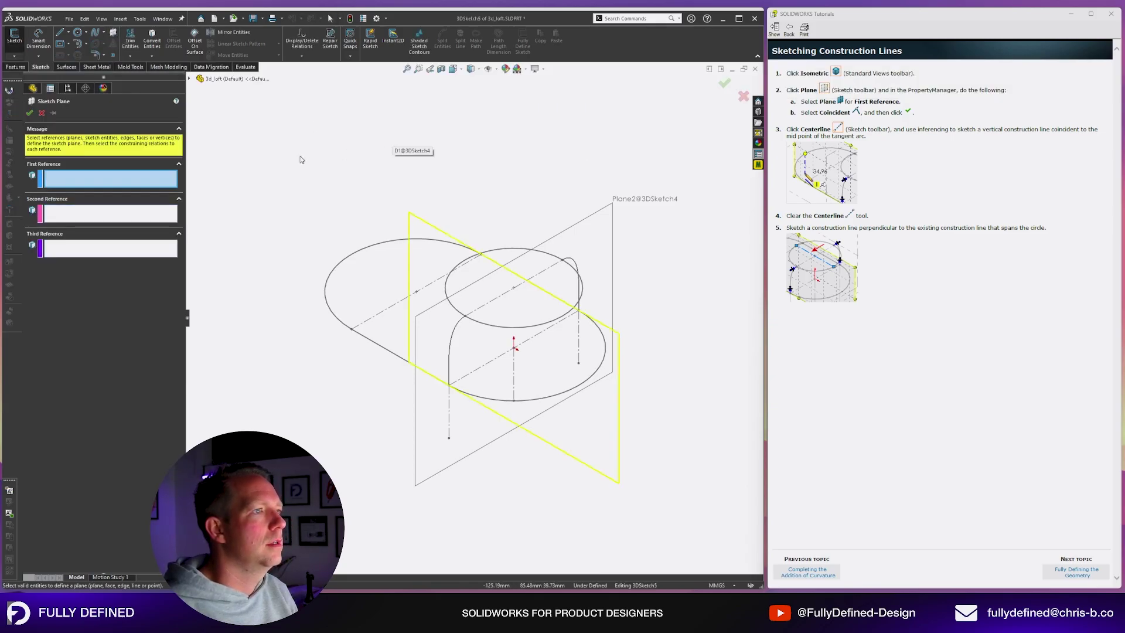
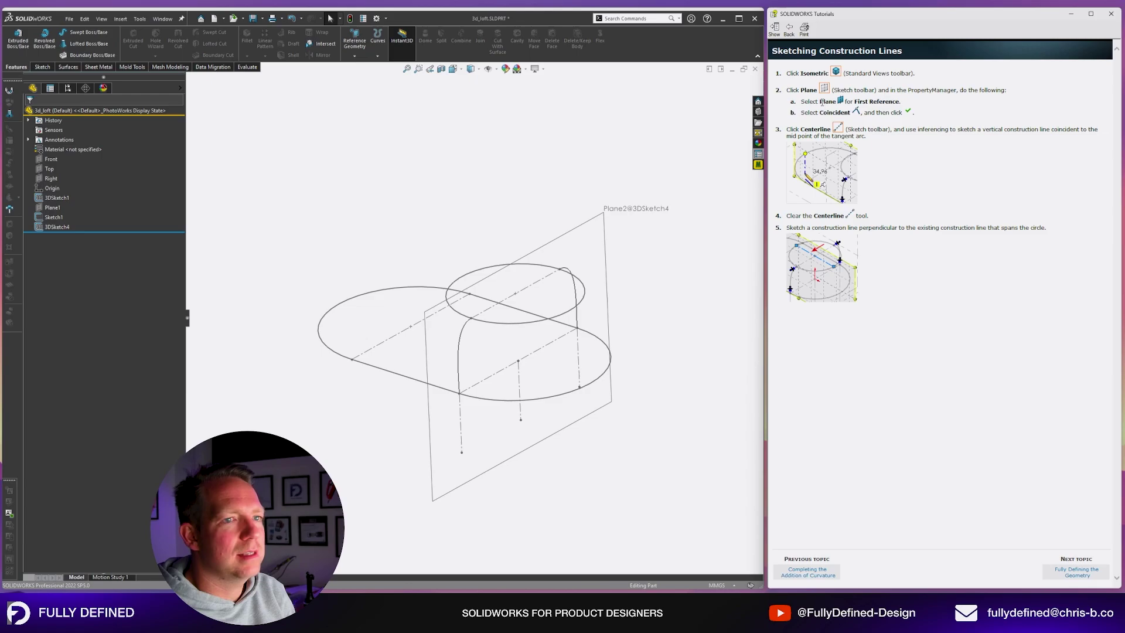
double_click(832, 102)
left_click(487, 226)
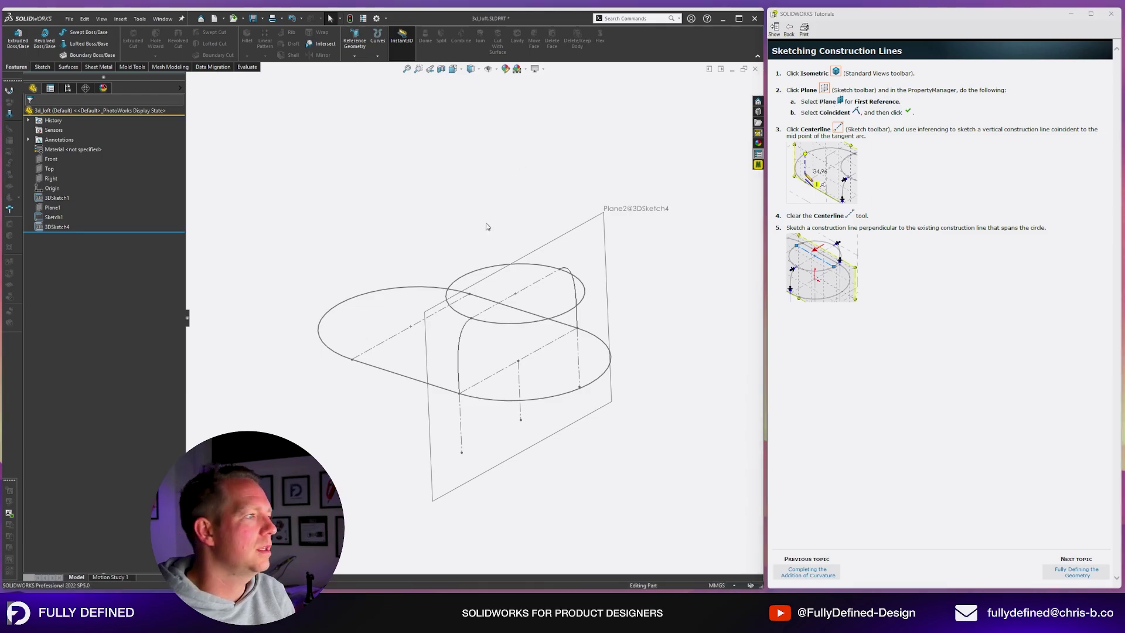
Restore the isometric view and start a sketch plane in a new 3D sketch with the feature tree expanded
key("ctrl+7")
middle_click_drag(401, 267, 416, 278, "ctrl")
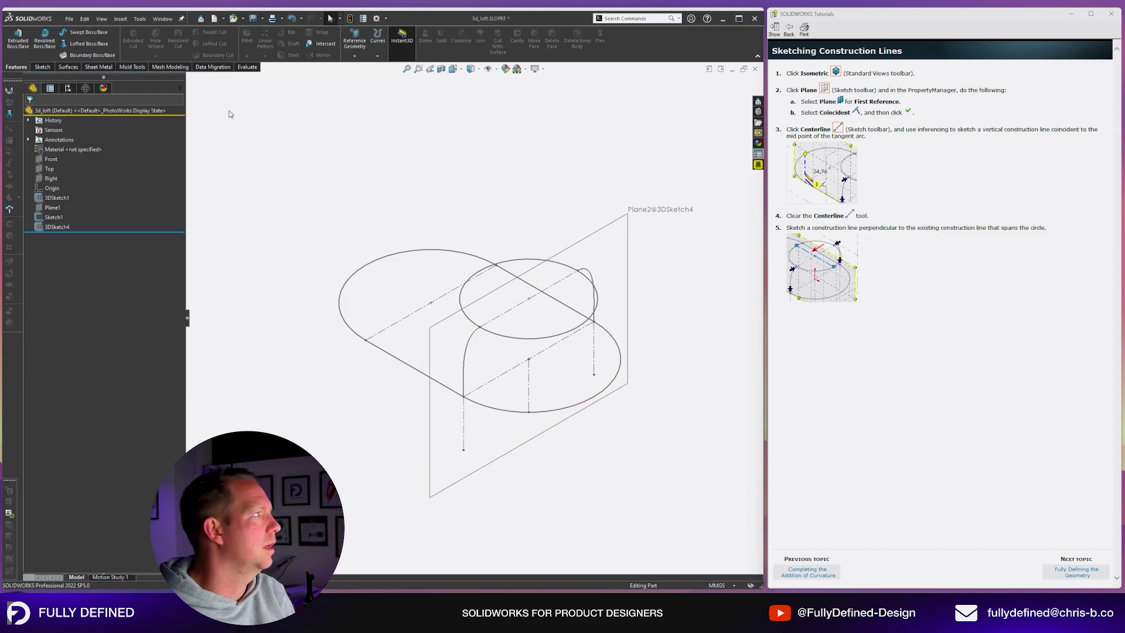
left_click(74, 67)
left_click(40, 67)
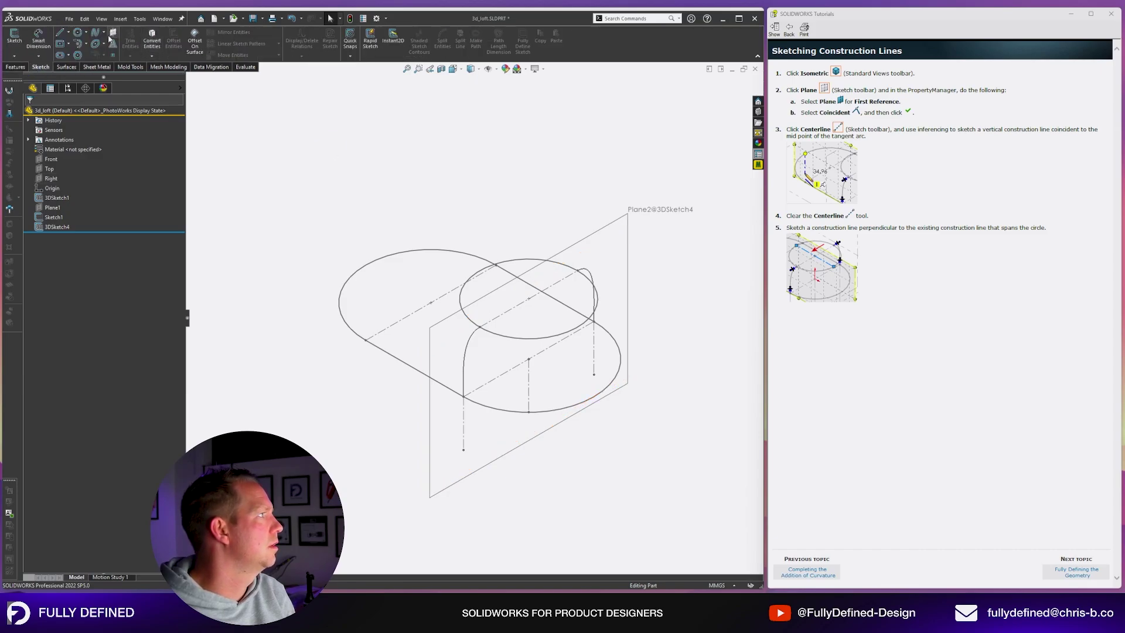
left_click(110, 34)
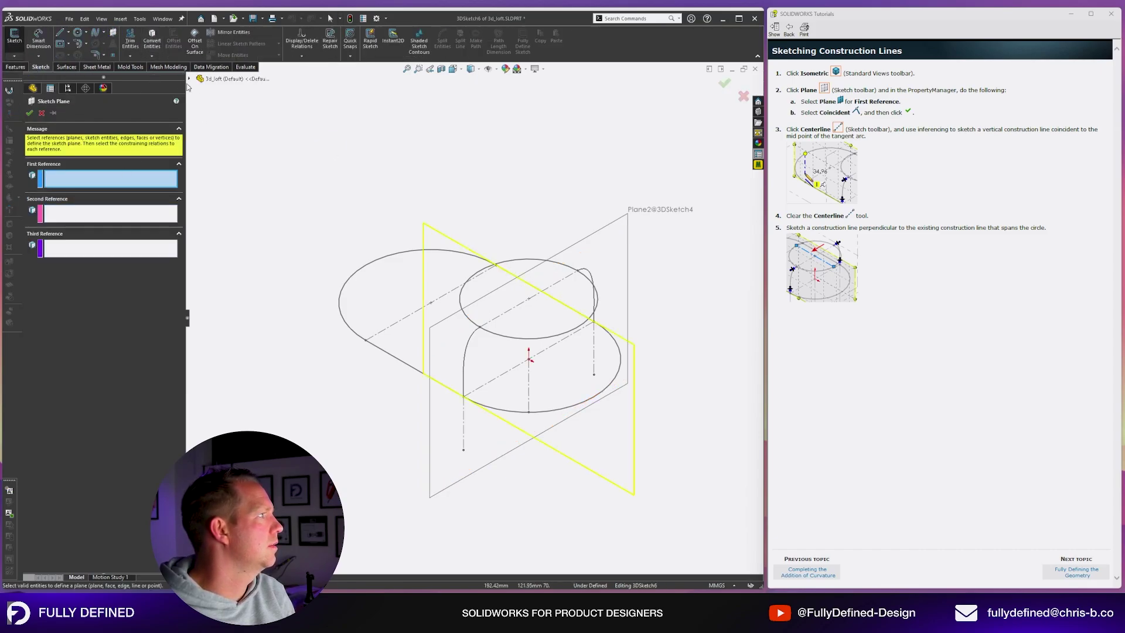
left_click(189, 78)
left_click(222, 146)
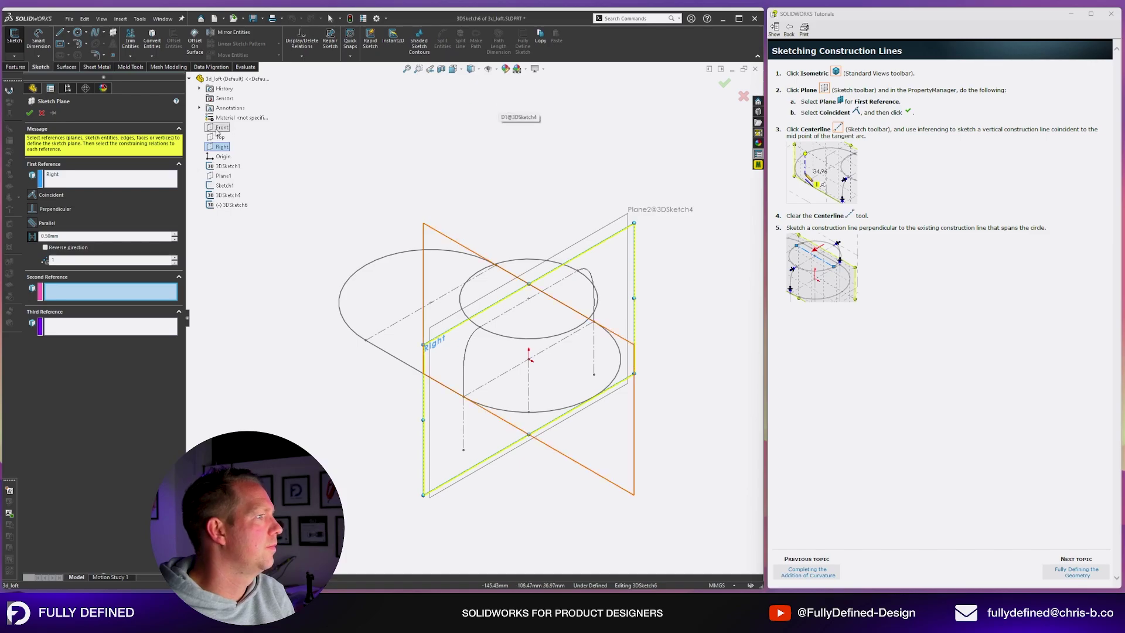
left_click(58, 176)
right_click(59, 176)
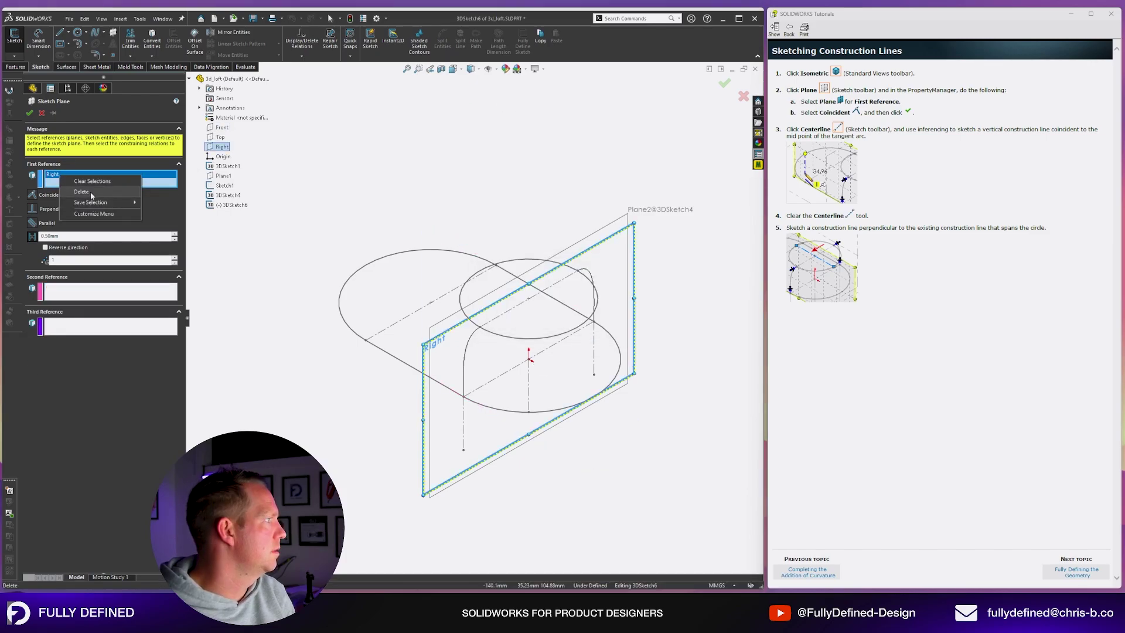
left_click(81, 192)
Define the sketch plane with the Front plane as first reference and a Coincident relation
left_click(222, 128)
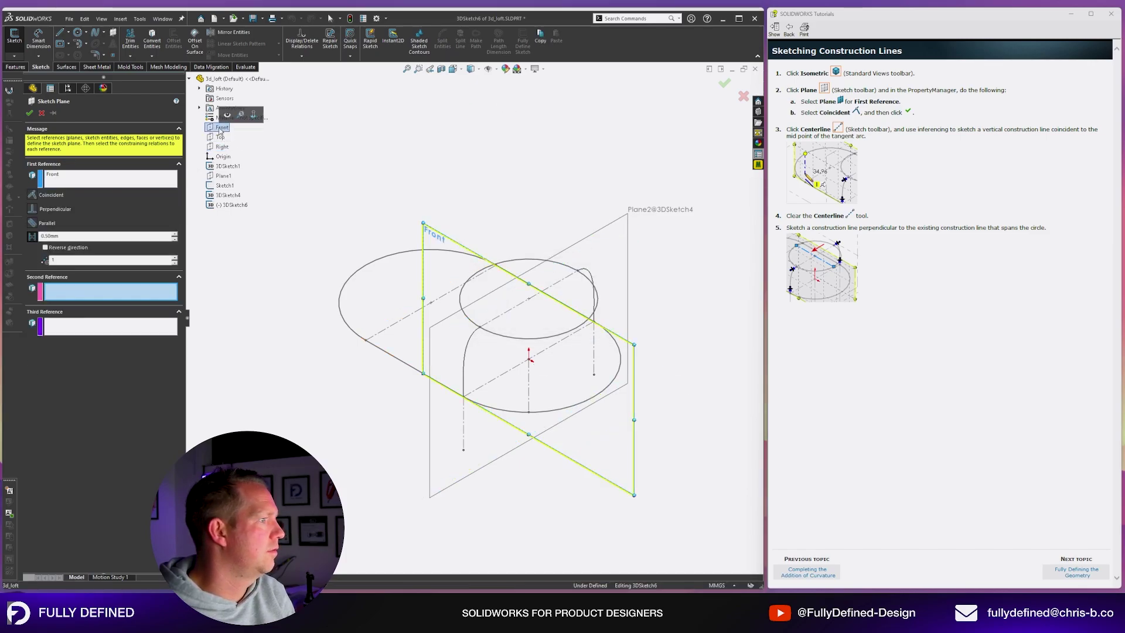
mouse_move(545, 187)
middle_mouse_down()
mouse_move(557, 188)
mouse_move(512, 181)
mouse_move(562, 173)
mouse_move(574, 191)
mouse_move(562, 193)
middle_mouse_up()
left_click(32, 195)
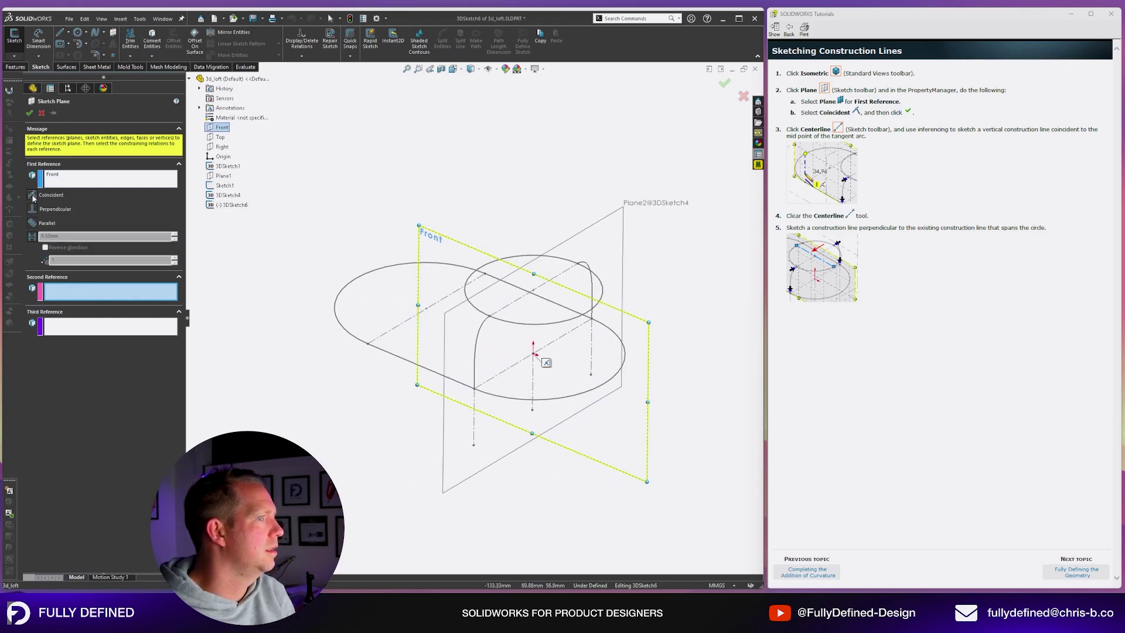
left_click(29, 113)
Sketch a vertical construction line about 31 mm long, running down from the midpoint of the base profile's outer tangent arc
scroll(334, 239, "down", 2)
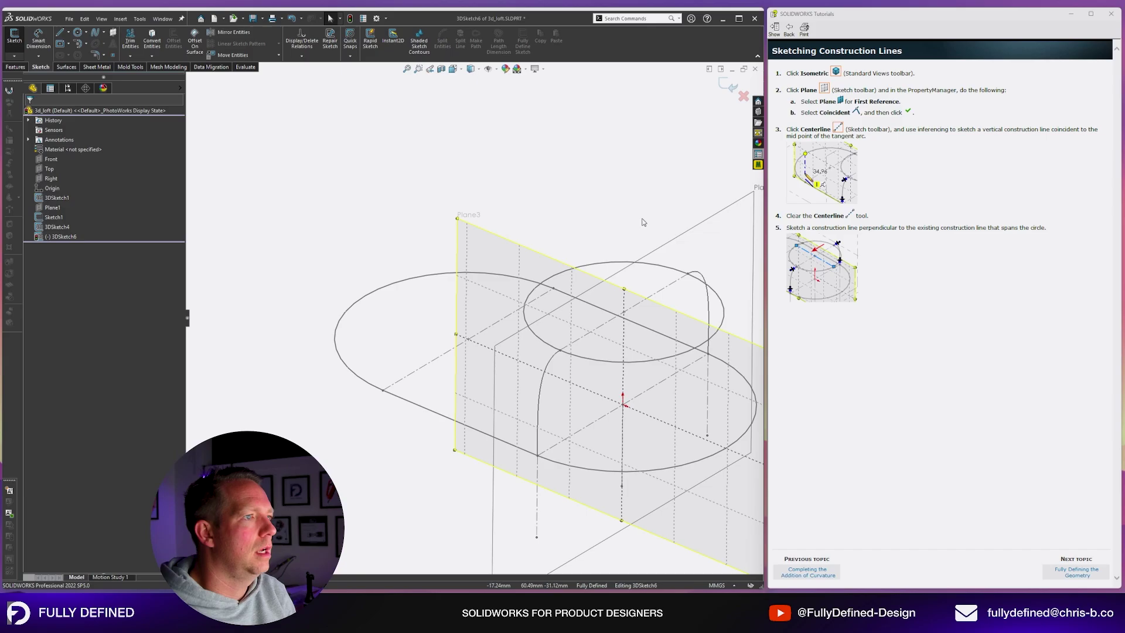
key("l")
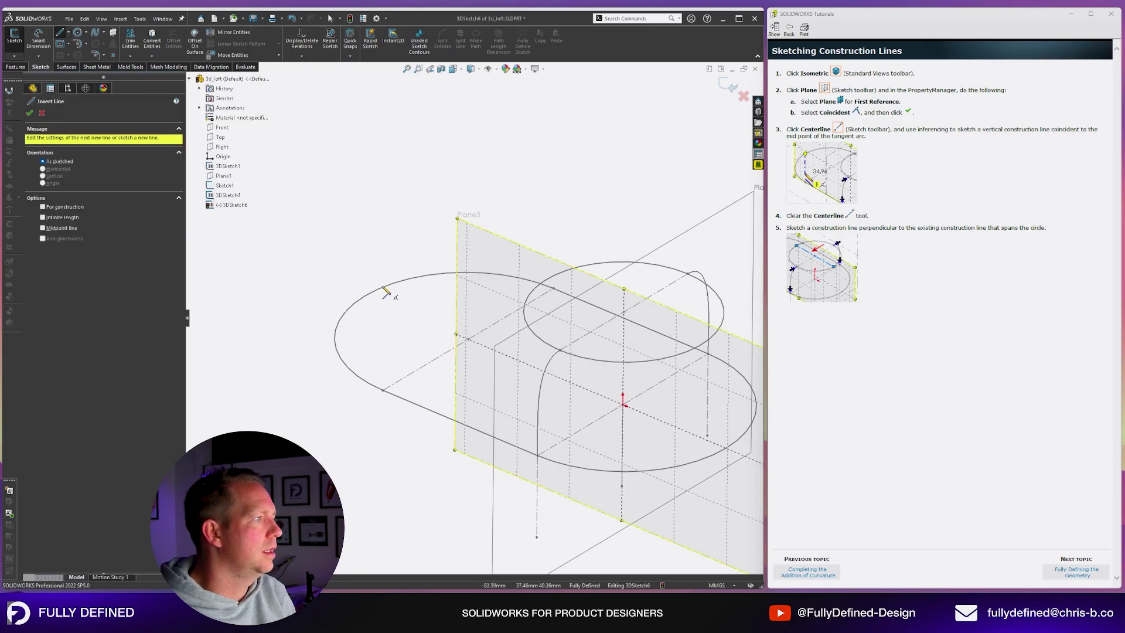
scroll(469, 324, "up", 3)
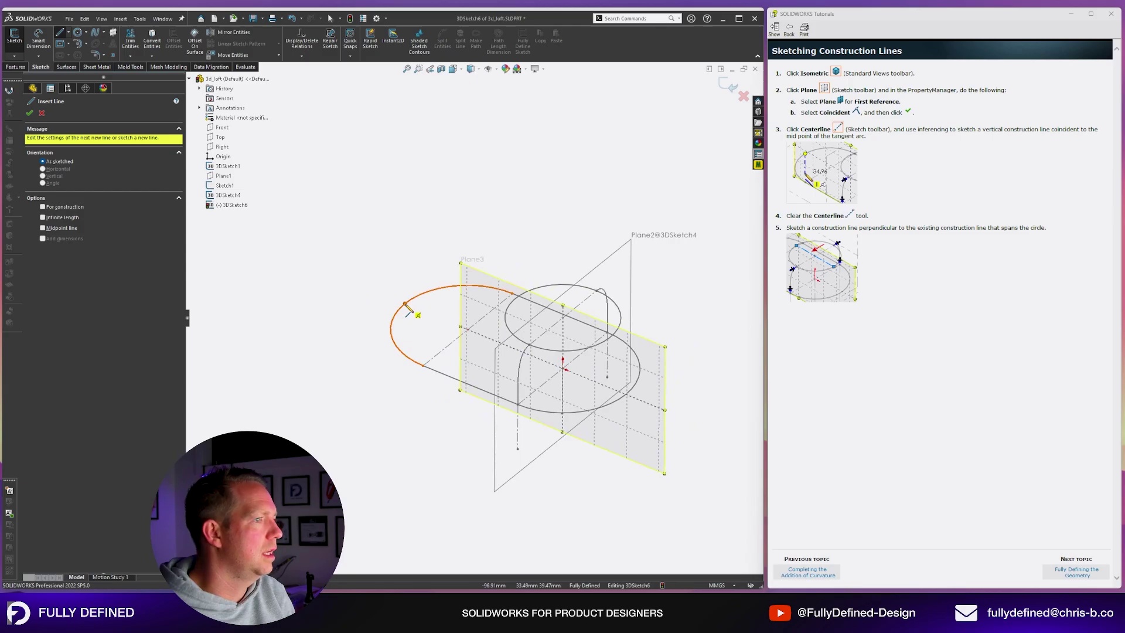
left_click(404, 304)
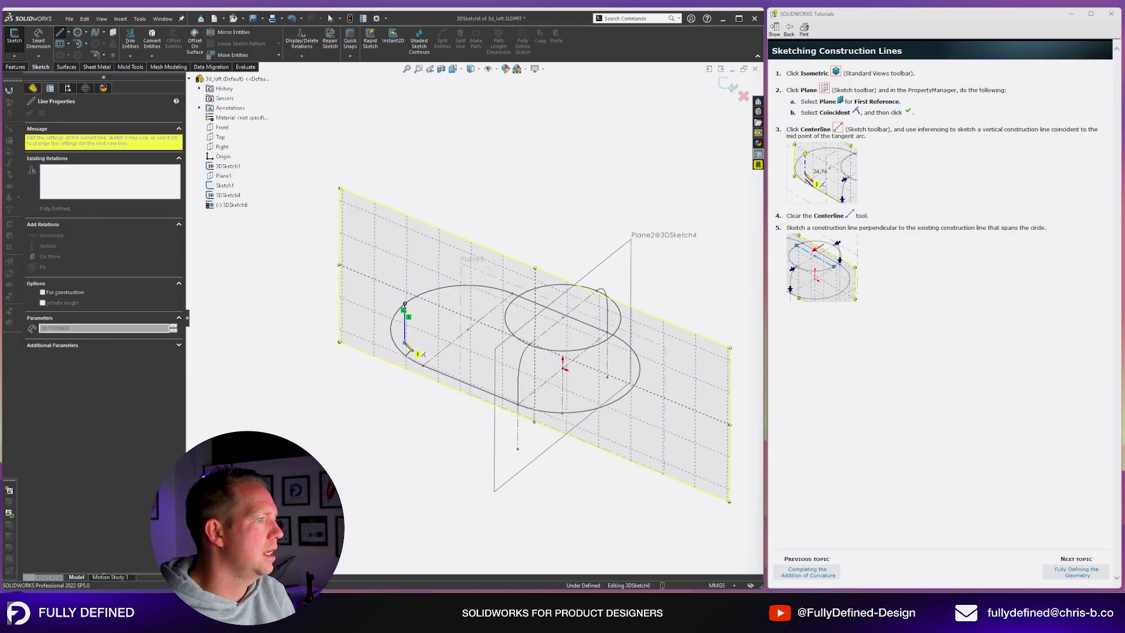
key("Escape")
key("Escape")
Sketch a horizontal line about 75 mm long spanning the upper circle, perpendicular to its existing construction line
mouse_move(454, 171)
middle_mouse_down()
mouse_move(602, 311)
mouse_move(603, 221)
mouse_move(591, 281)
middle_mouse_up()
key("l")
scroll(592, 282, "down", 2)
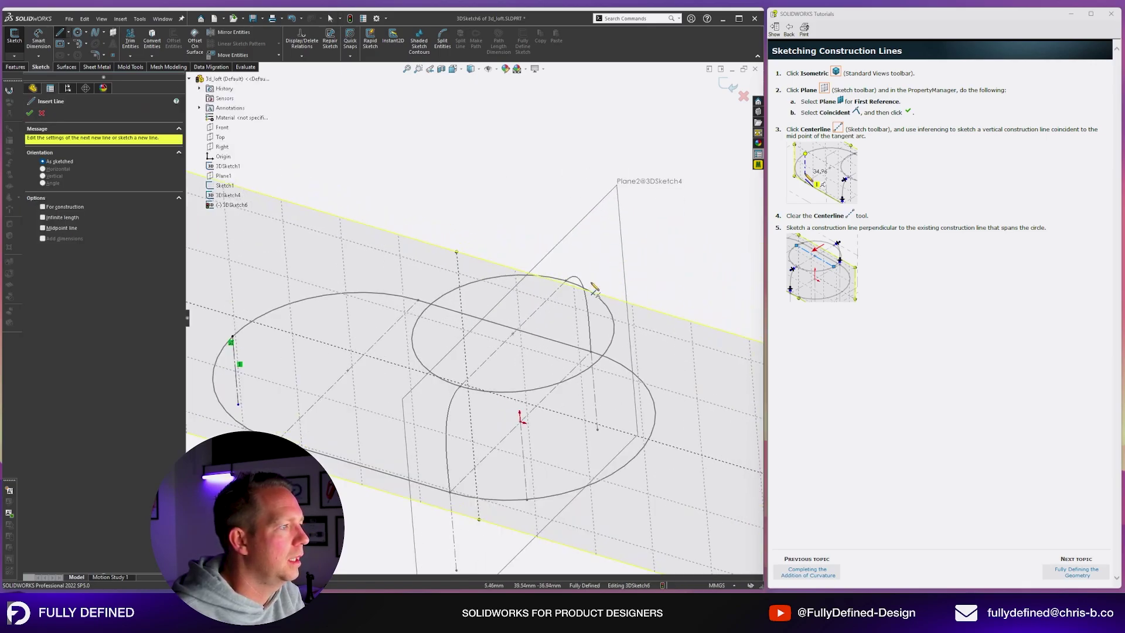
middle_click_drag(586, 231, 591, 219)
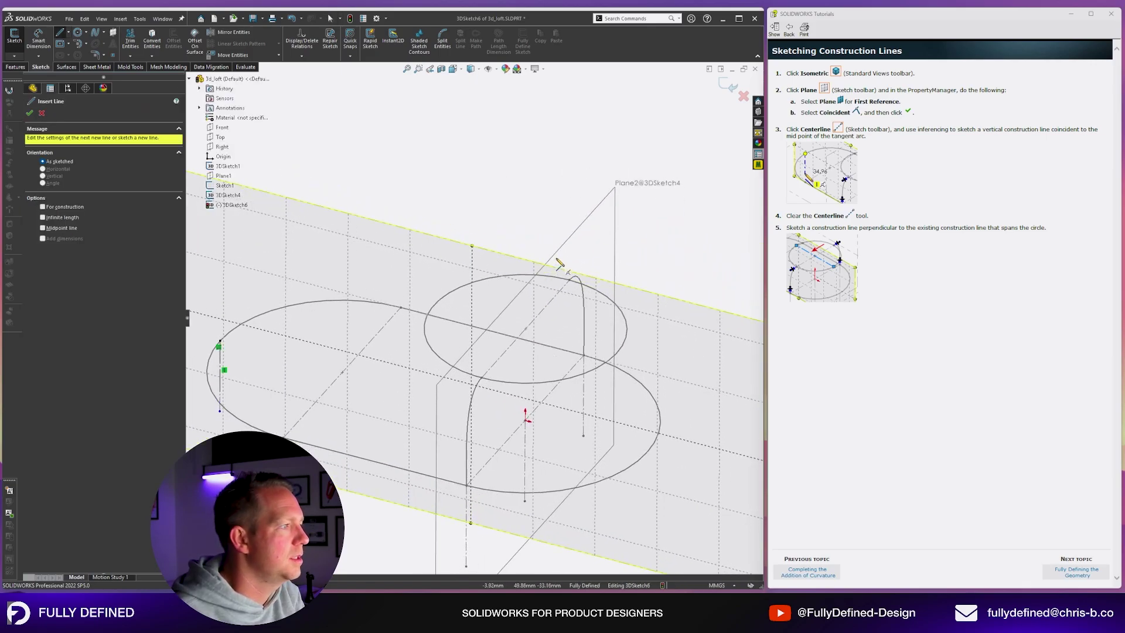
left_click(434, 306)
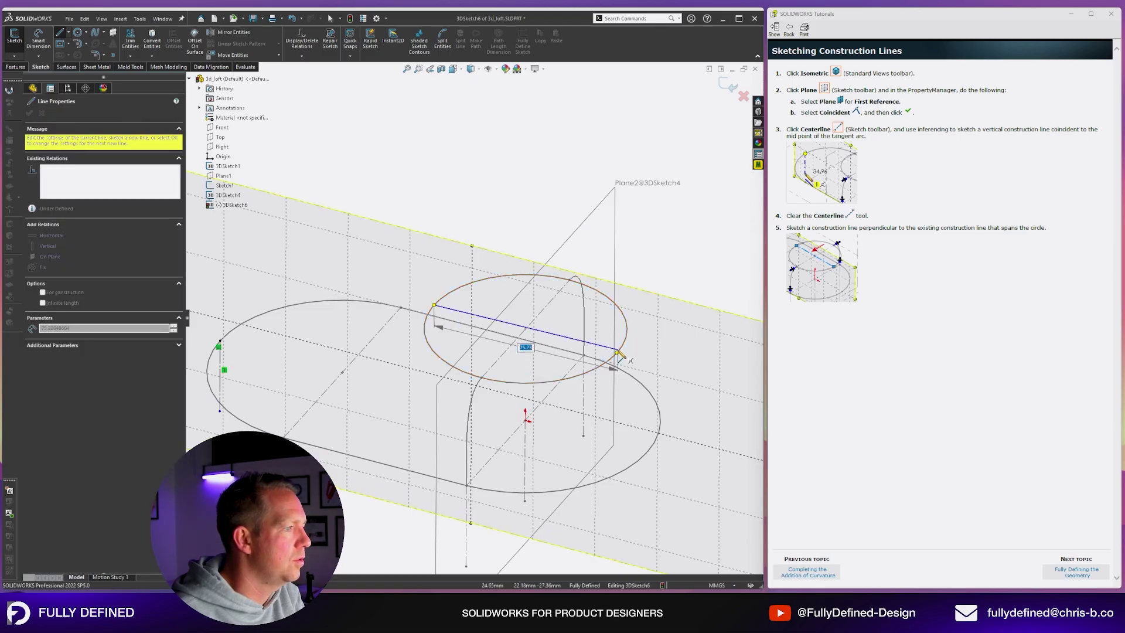
left_click(616, 349)
key("Escape")
key("Escape")
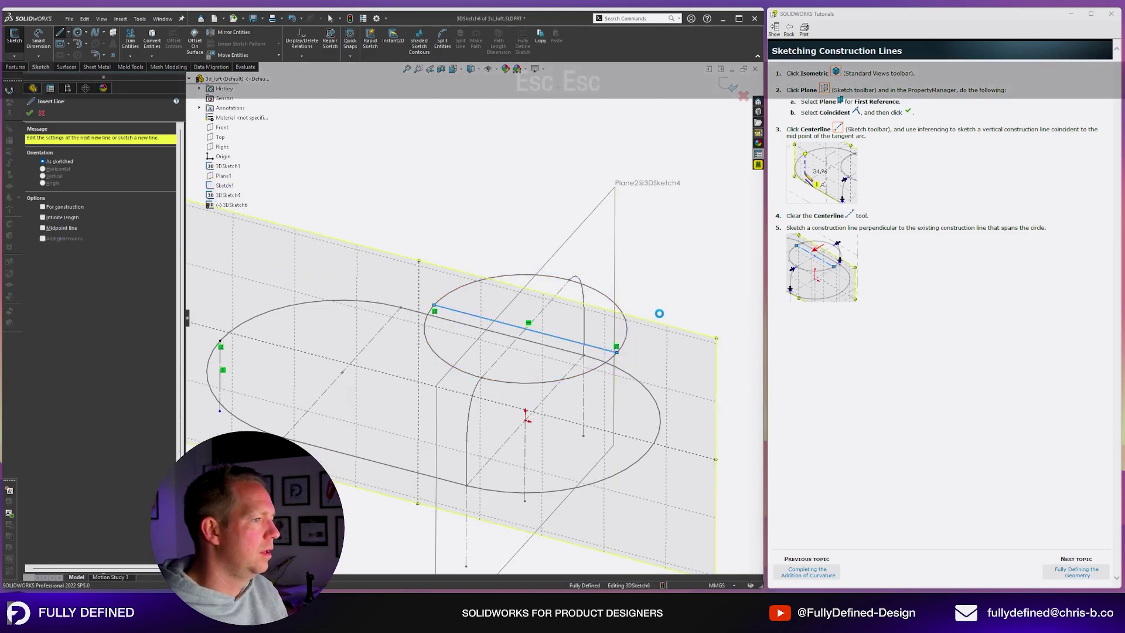
Convert the new horizontal line across the upper circle to construction geometry
left_click(482, 319)
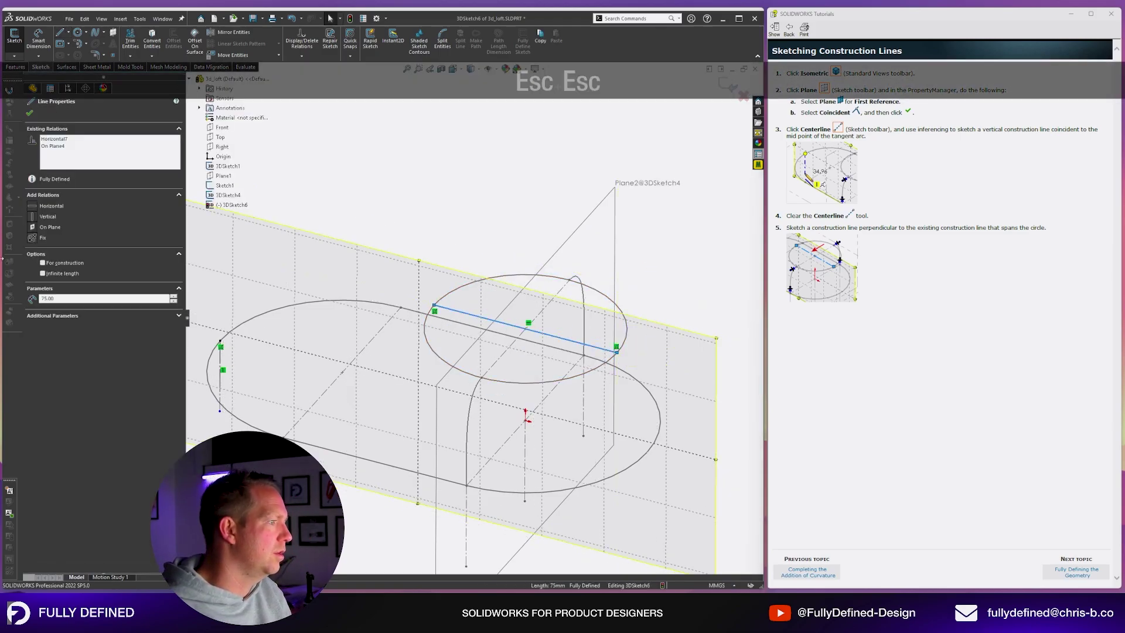
left_click(59, 262)
left_click(507, 192)
key("l")
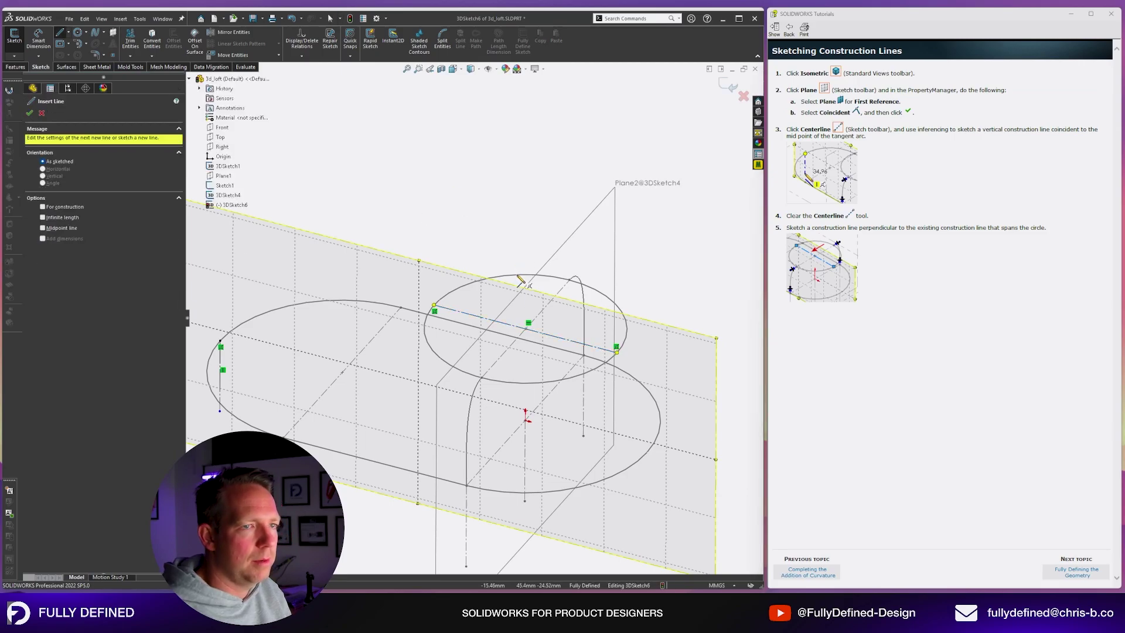
key("Escape")
Review the topic Fully Defining the Geometry against the horizontal construction line and continue to Creating the Third Spline
left_click(1077, 571)
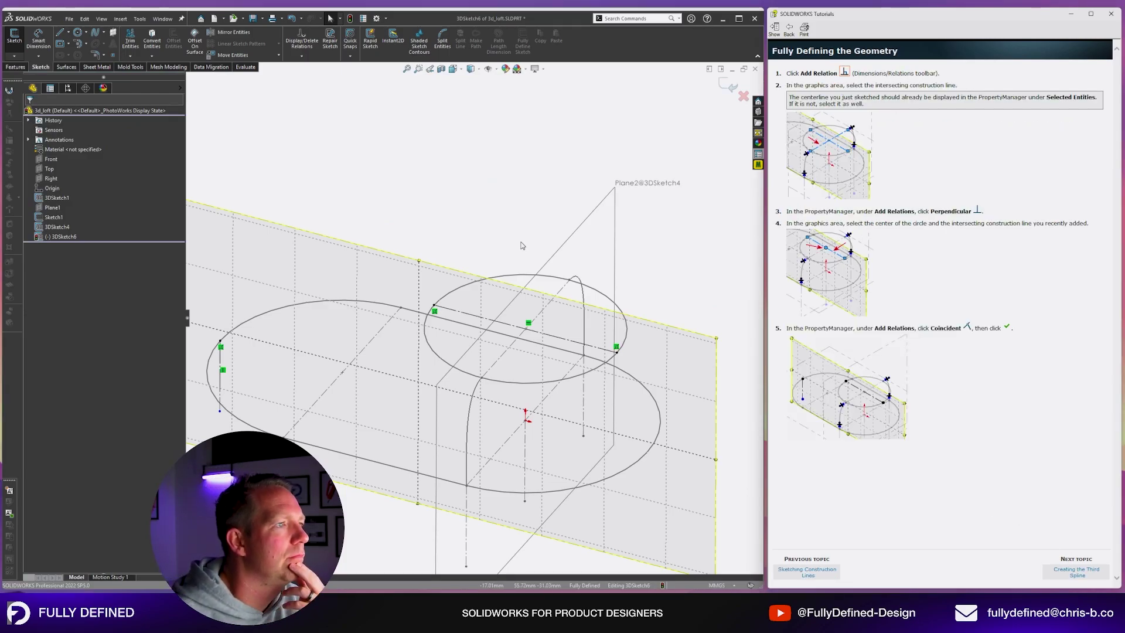
left_click(467, 315)
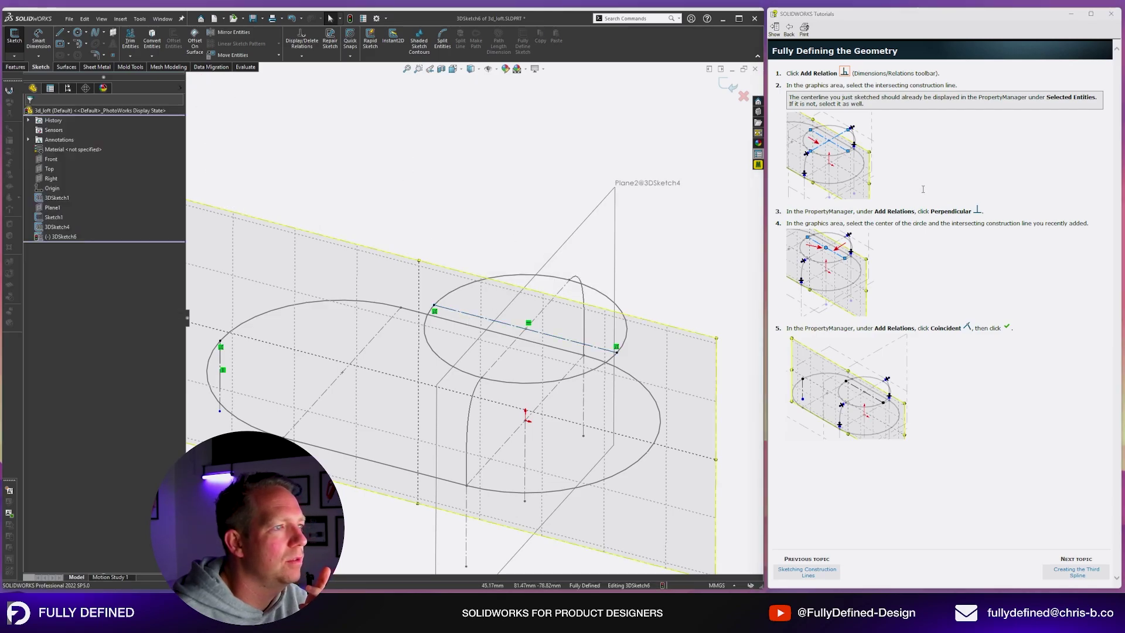
left_click(1084, 570)
Sketch a two-point spline from the upper end of the vertical construction line to the nearer end of the horizontal construction line
scroll(473, 315, "up", 3)
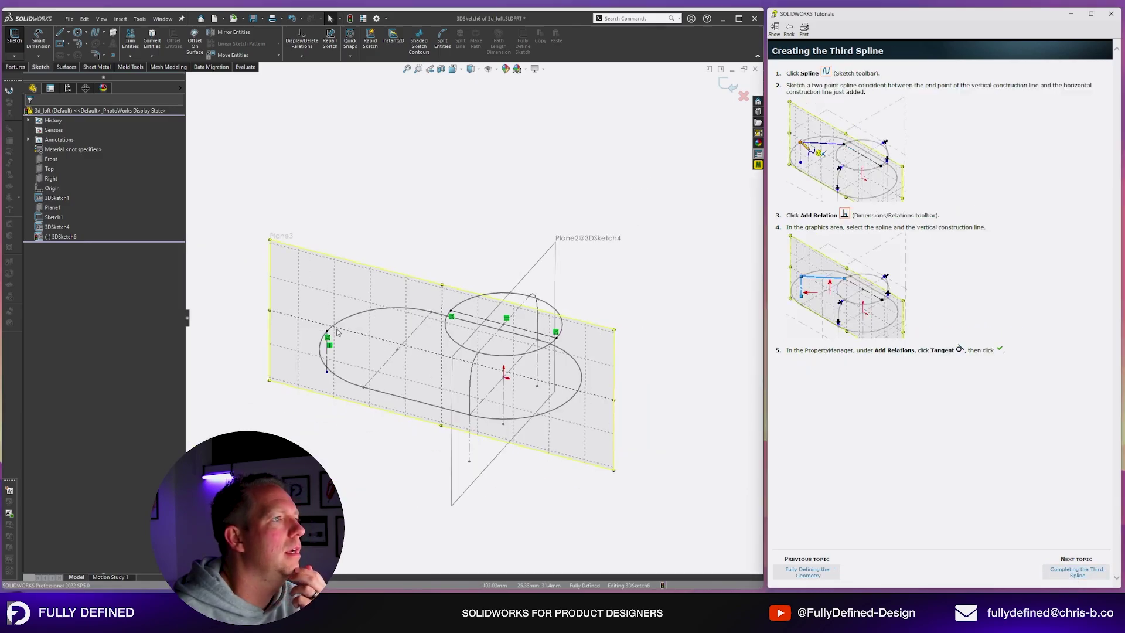
scroll(337, 332, "down", 3)
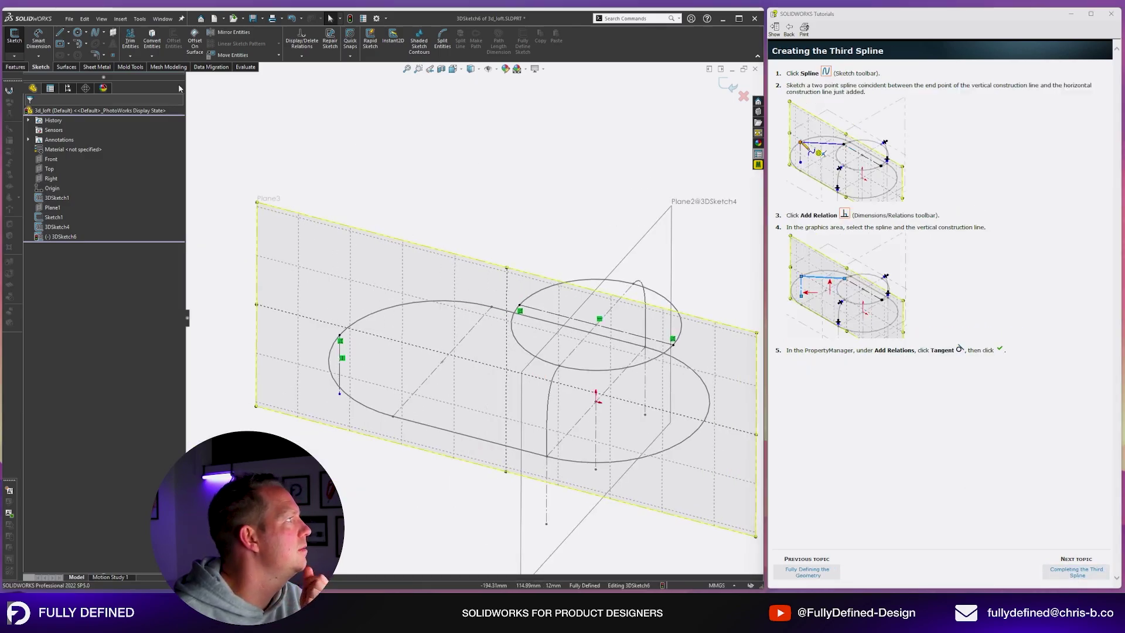
left_click(94, 33)
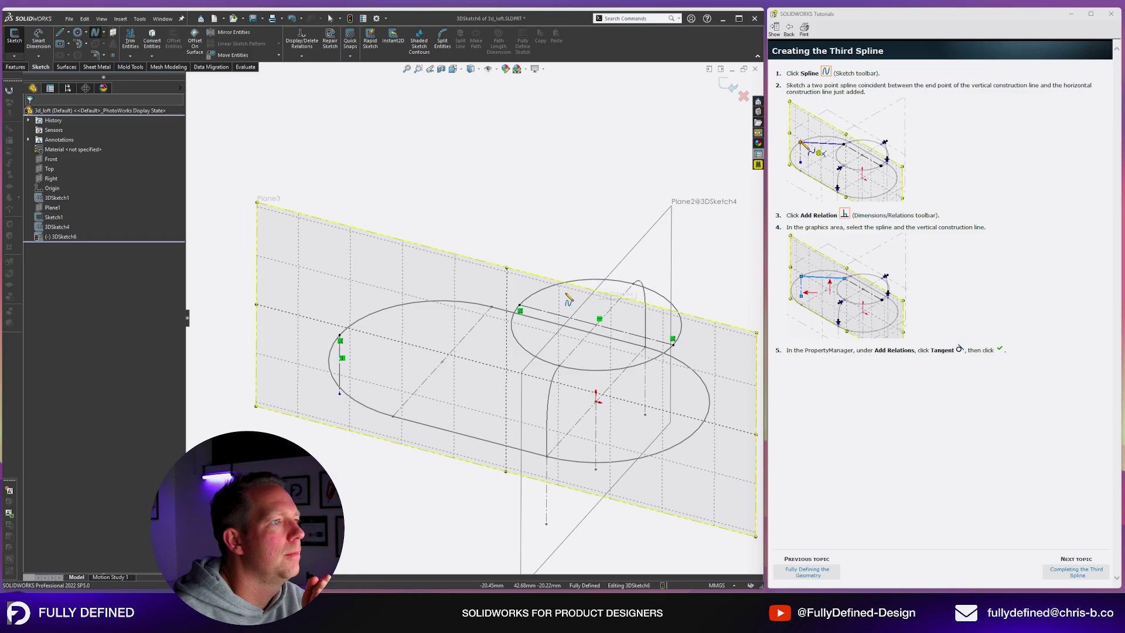
left_click(340, 334)
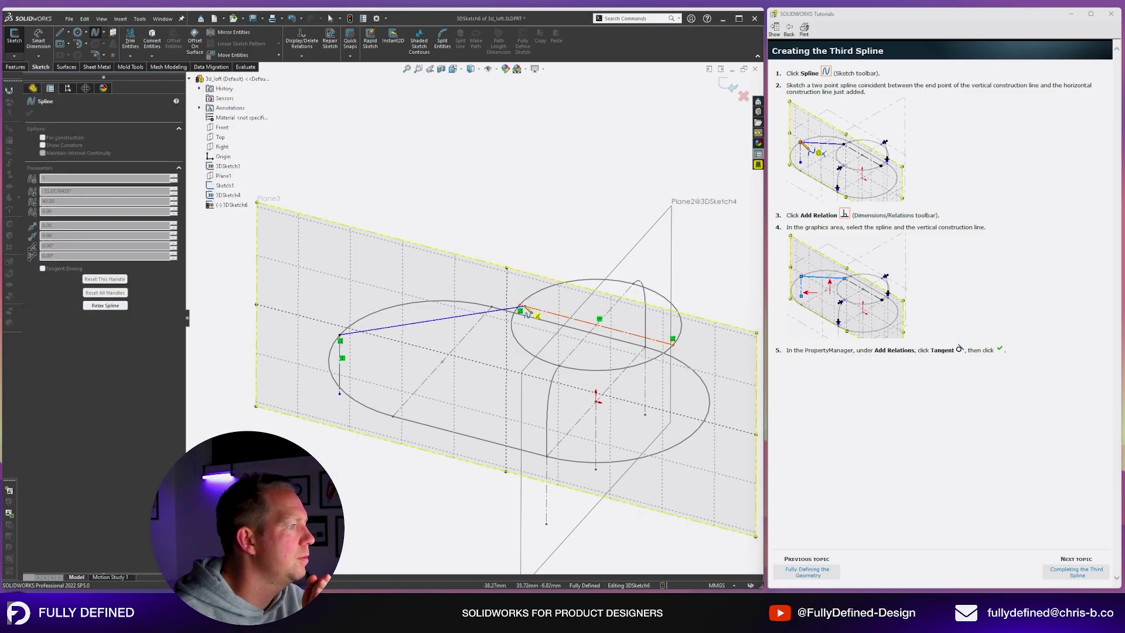
left_click(520, 307)
key("Escape")
Make the third spline tangent to the vertical and horizontal construction lines, opening the topic Completing the Third Spline
left_click(340, 376)
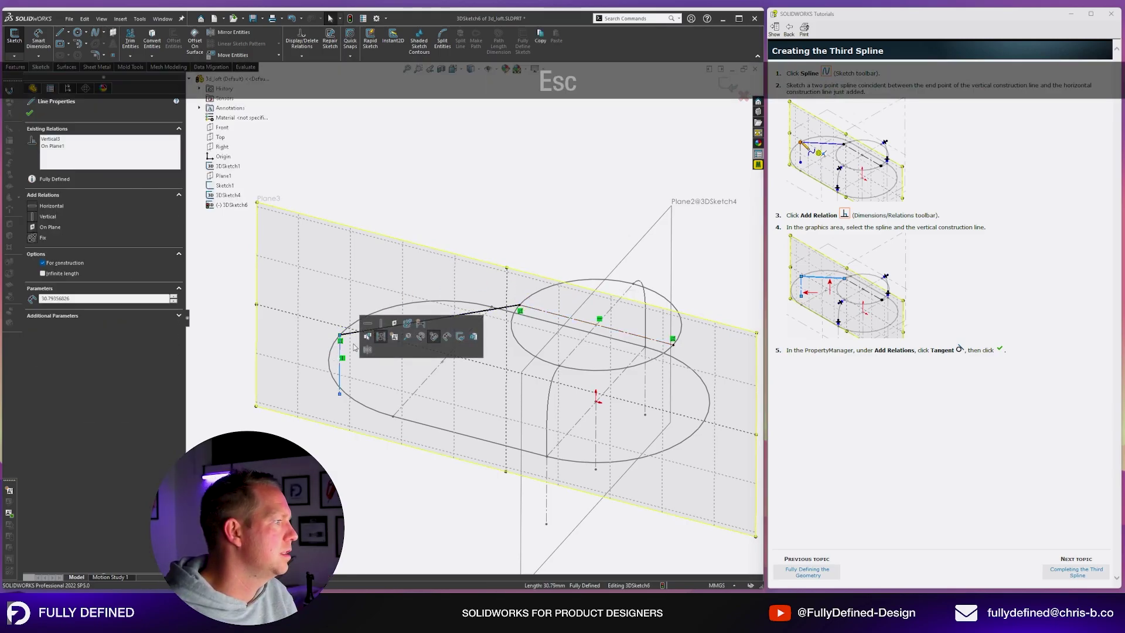
key("ctrl")
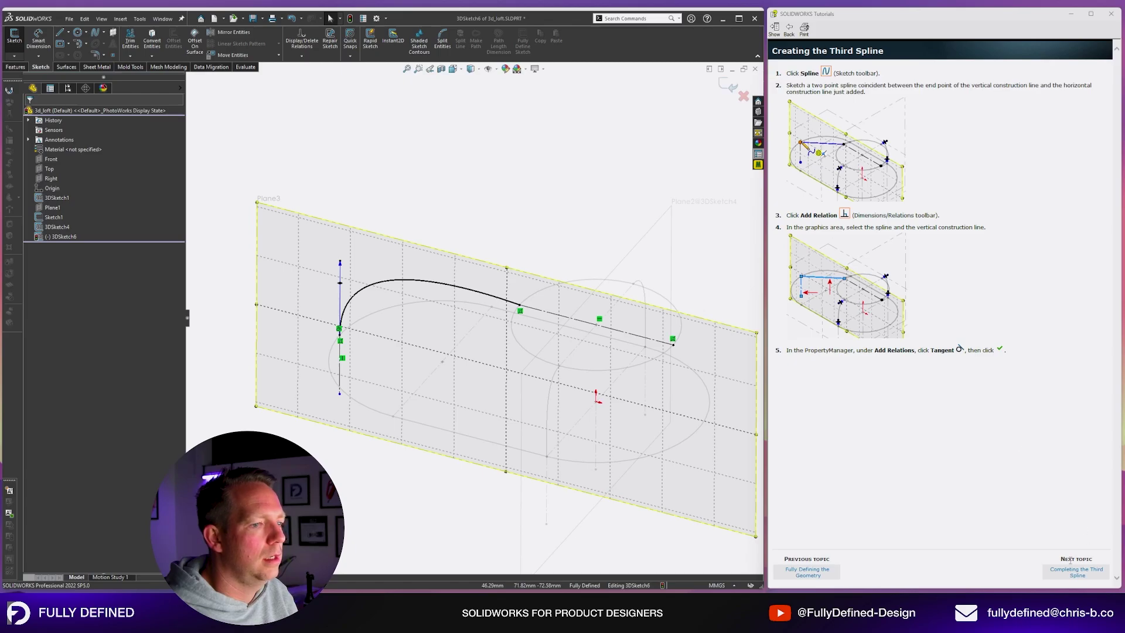
left_click(1075, 571)
left_click(513, 304)
key("ctrl")
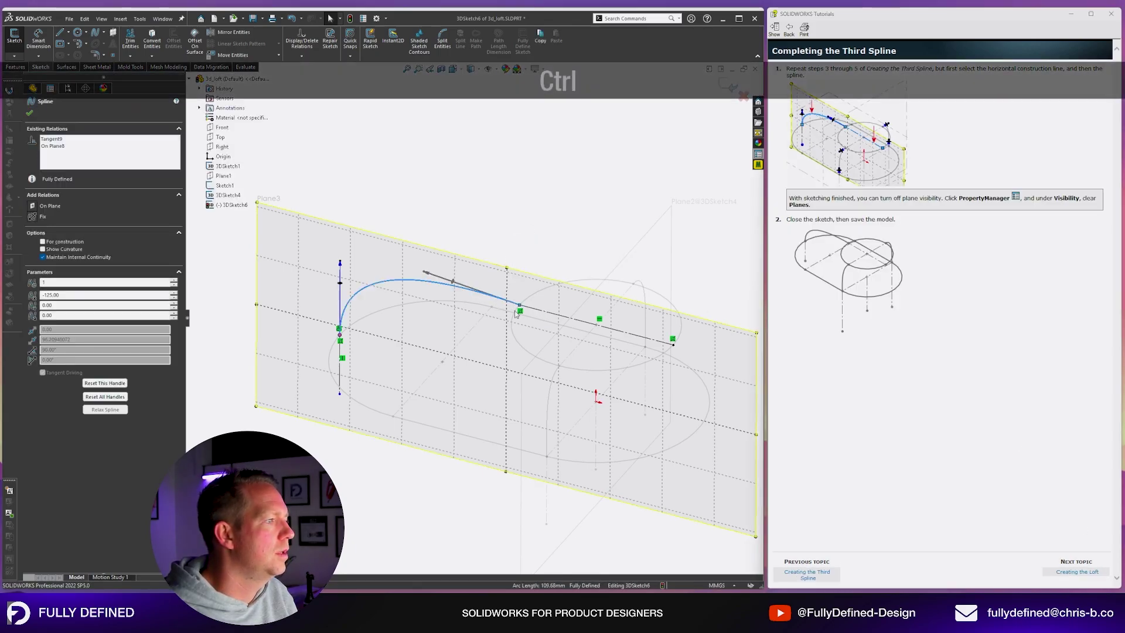
key("Escape")
Close the 3D sketch containing the third guide spline
left_click(731, 85)
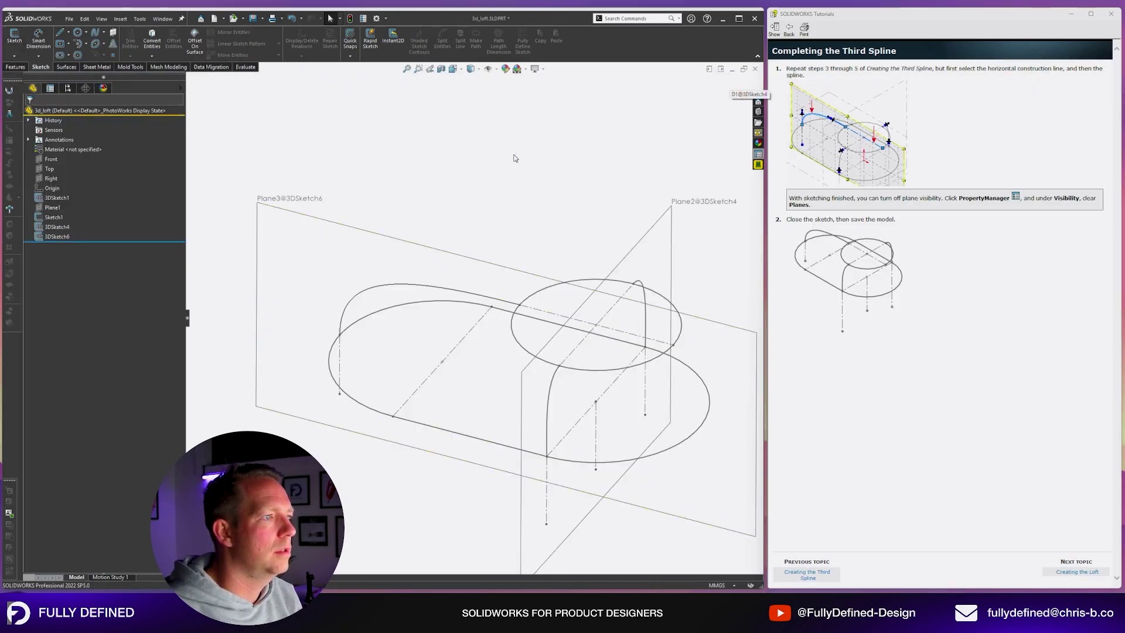
mouse_move(519, 168)
middle_mouse_down()
mouse_move(585, 205)
mouse_move(572, 188)
mouse_move(572, 230)
middle_mouse_up()
scroll(666, 369, "up", 3)
scroll(589, 363, "down", 1)
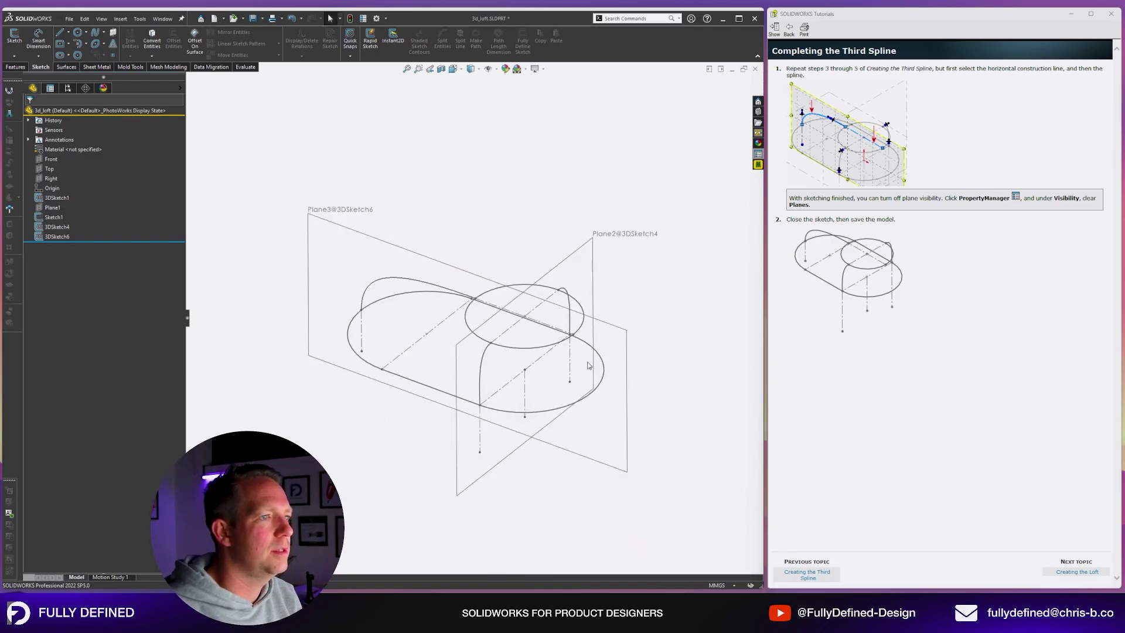
Look in the part's properties for an option controlling the visibility of the sketch planes
left_click(47, 89)
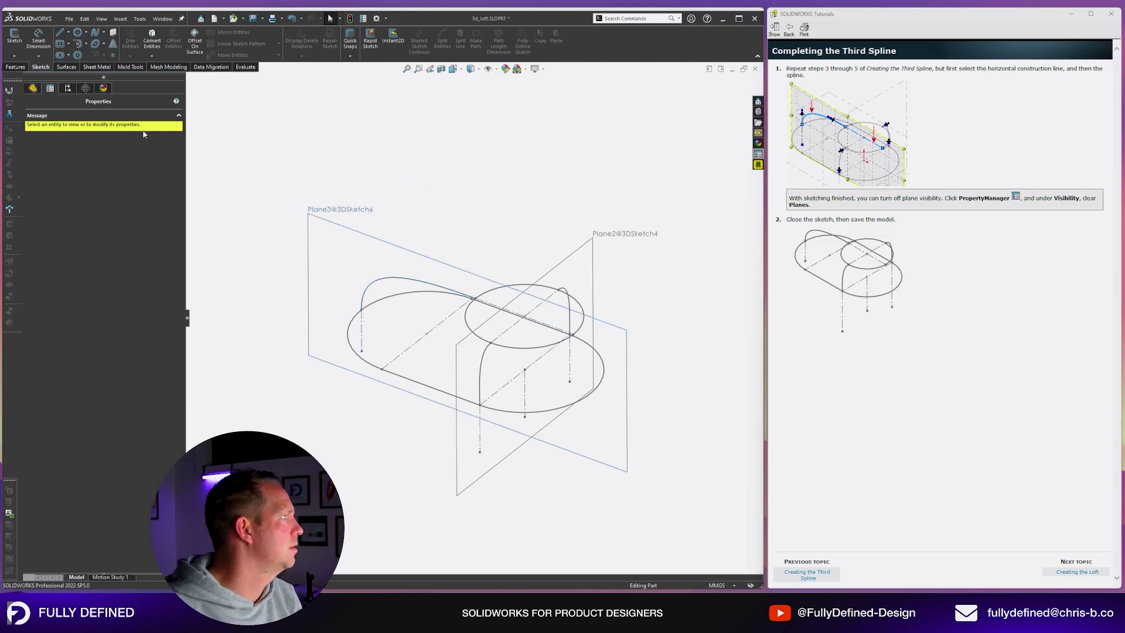
left_click(178, 116)
left_click(625, 239)
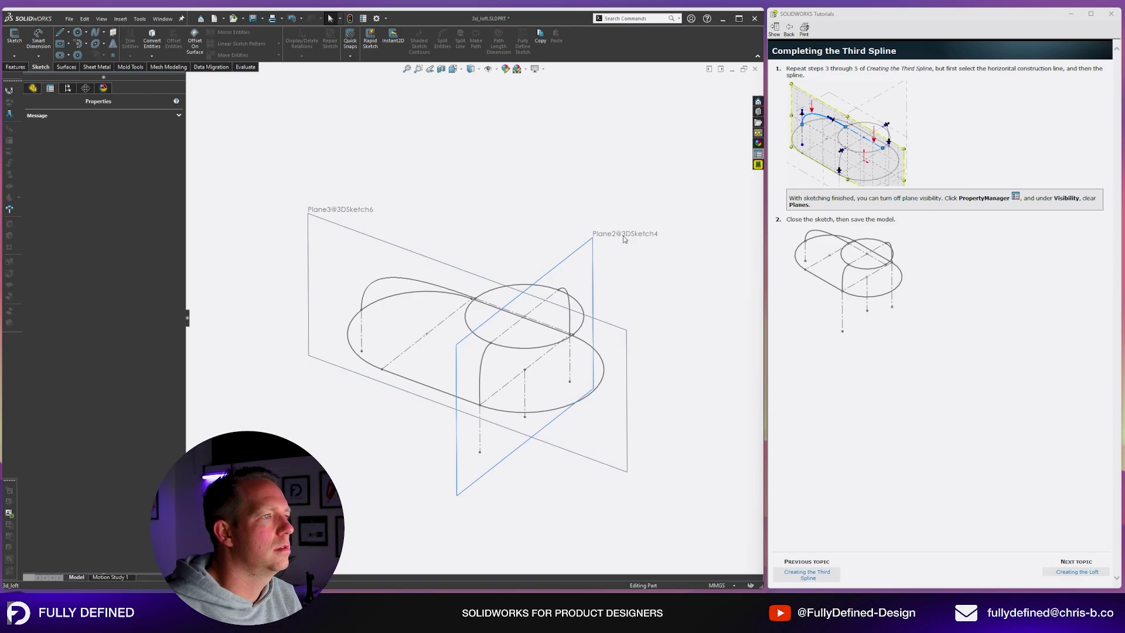
Go back through the tutorial to the topic Displaying 3D Sketch Properties
left_click(808, 574)
left_click(807, 574)
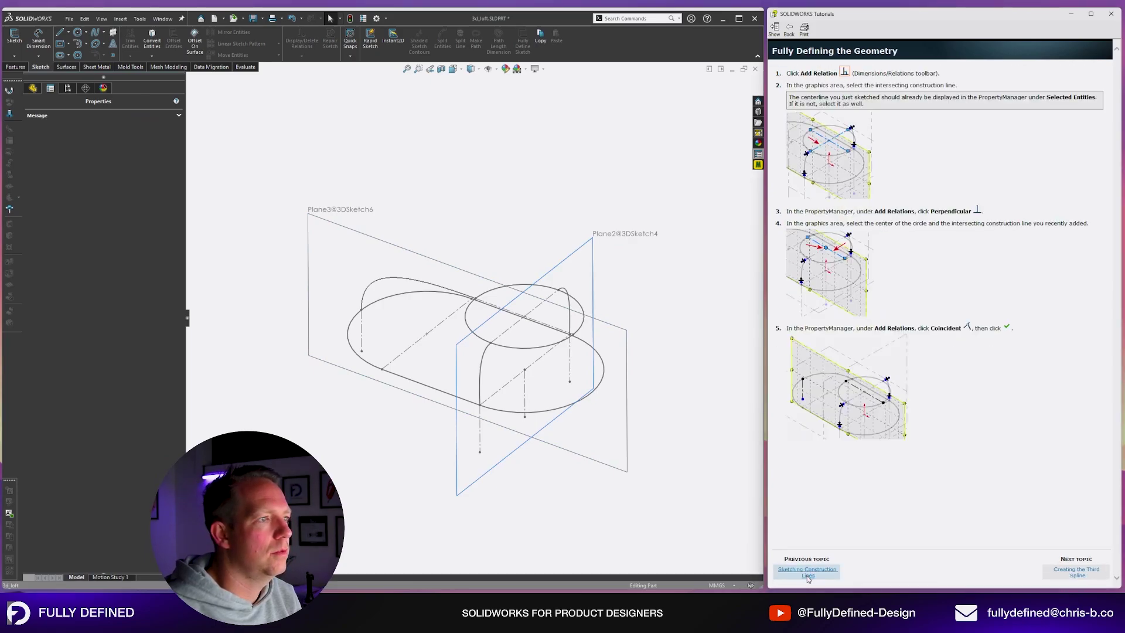
left_click(808, 574)
left_click(807, 574)
left_click(808, 574)
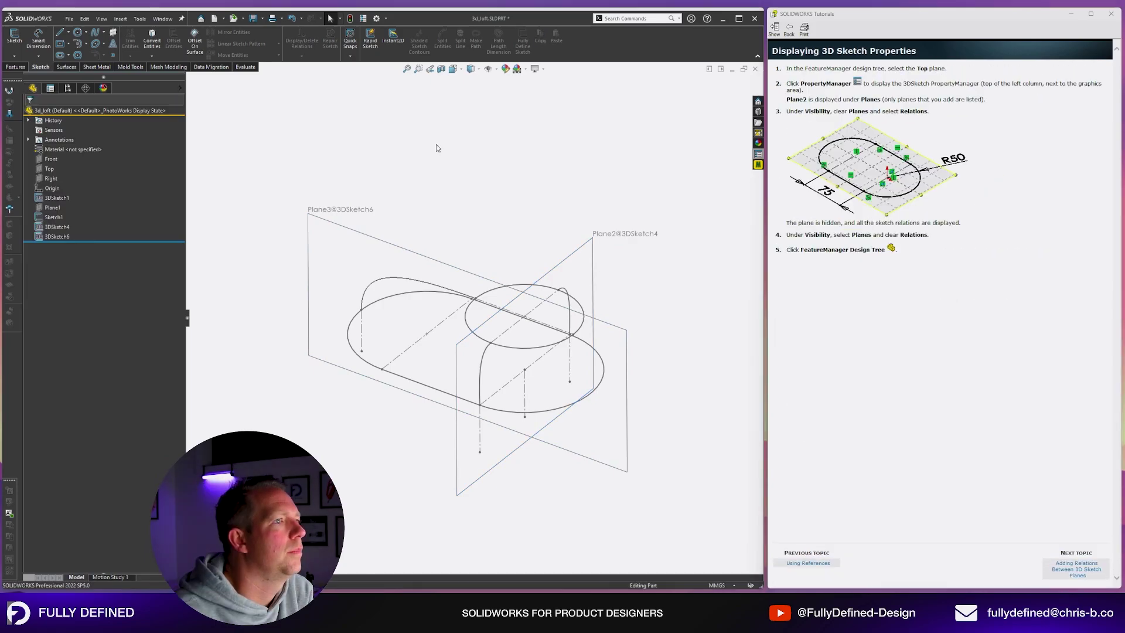
Select the Top plane and check its properties for the plane visibility setting
left_click(49, 169)
left_click(51, 88)
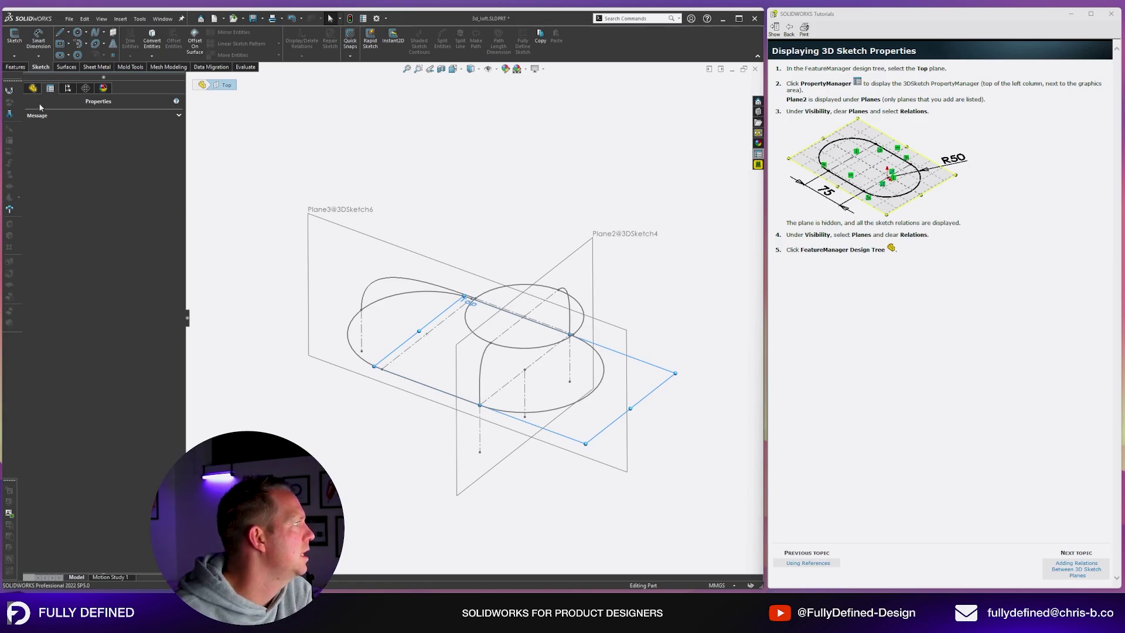
left_click(32, 88)
Turn off the visibility of the 3D sketch planes in the model view
left_click(489, 69)
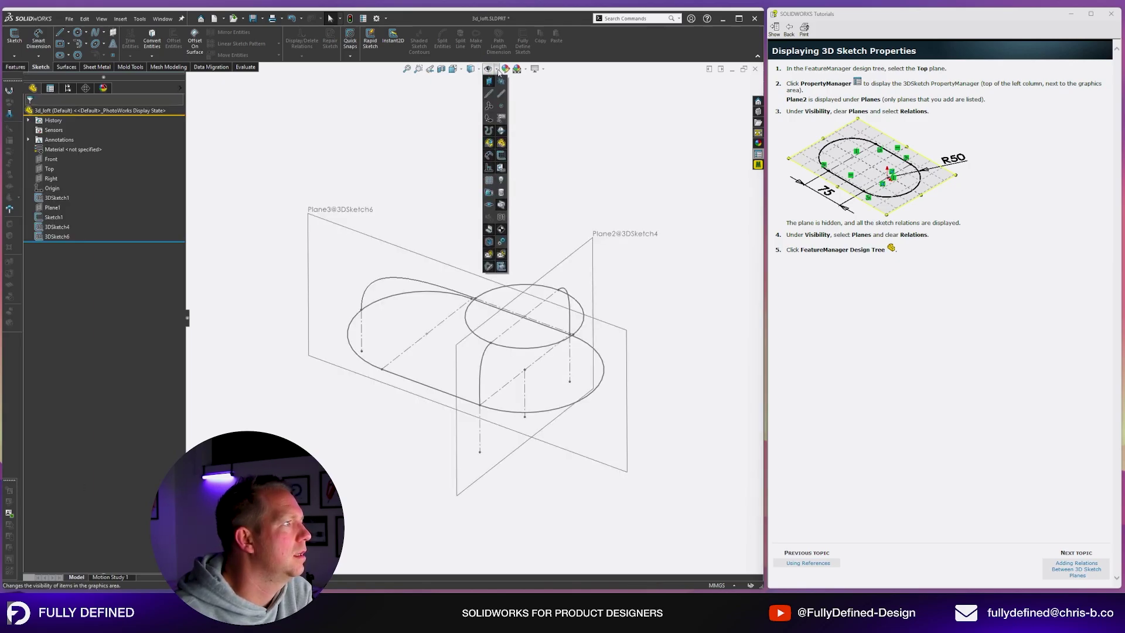
left_click(491, 81)
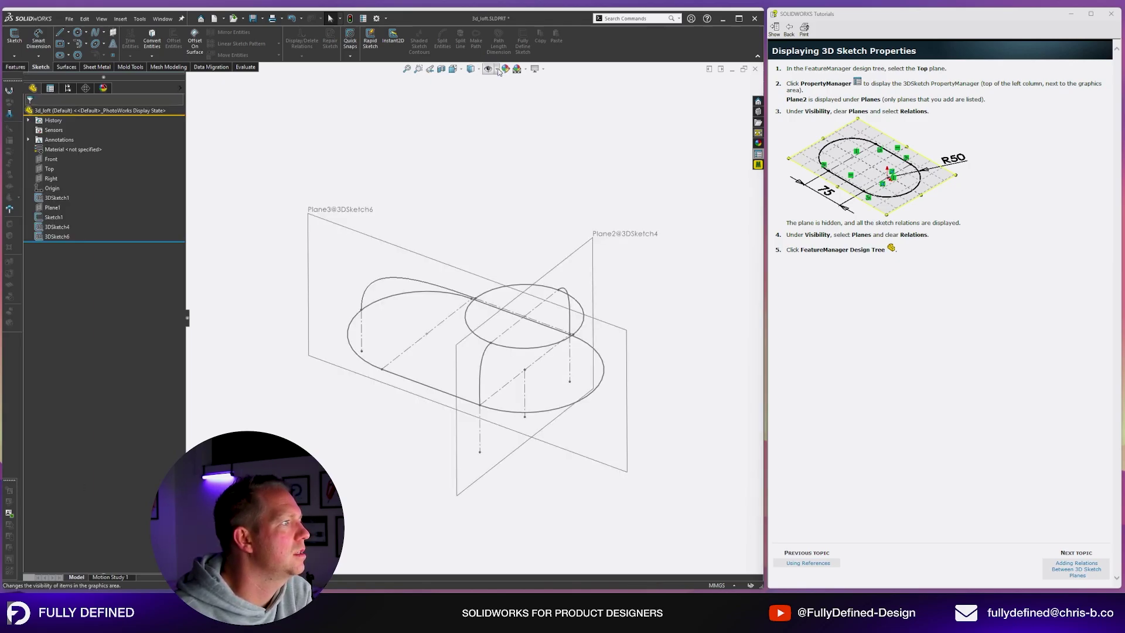
left_click(497, 69)
left_click(501, 168)
left_click(501, 168)
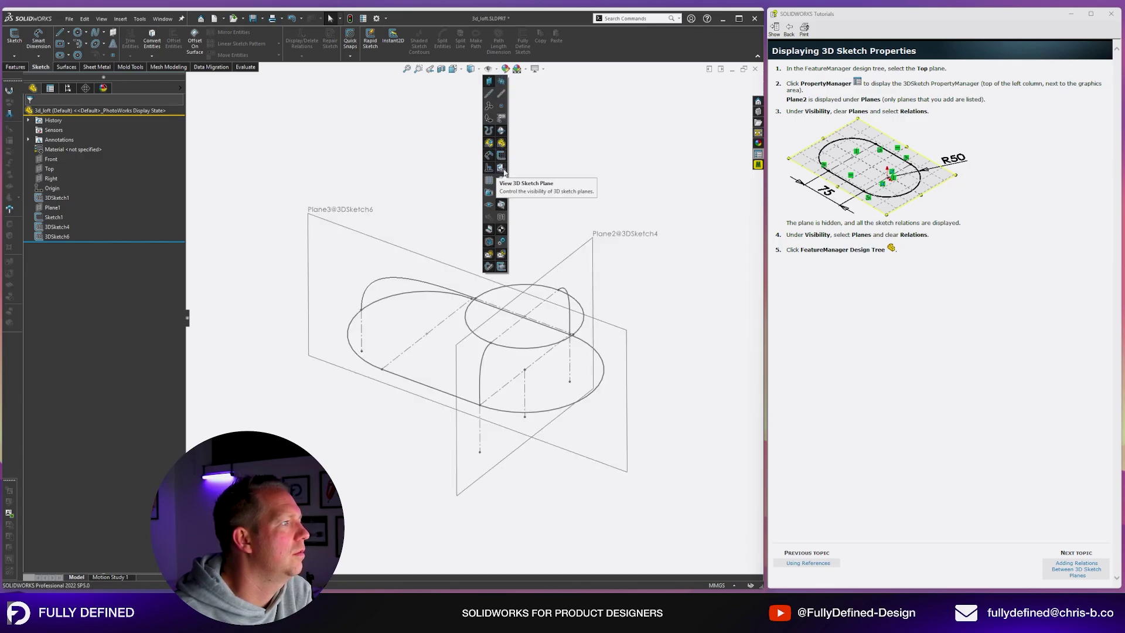
left_click(501, 168)
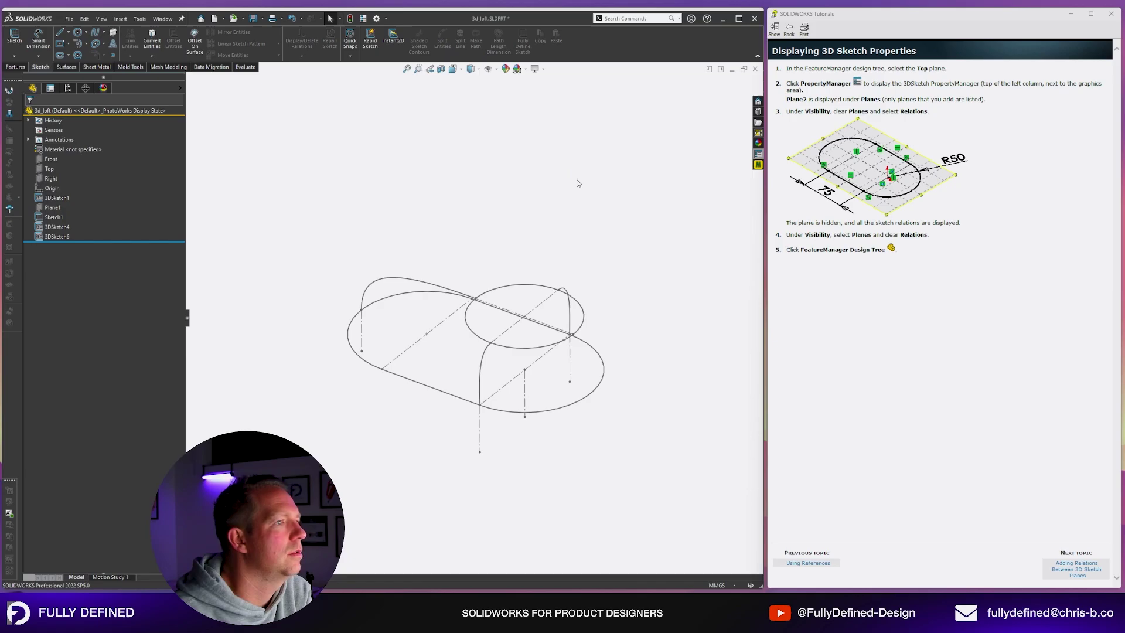
Advance the tutorial to the topic Creating the Loft and save the part
left_click(1077, 571)
left_click(1078, 573)
left_click(1078, 574)
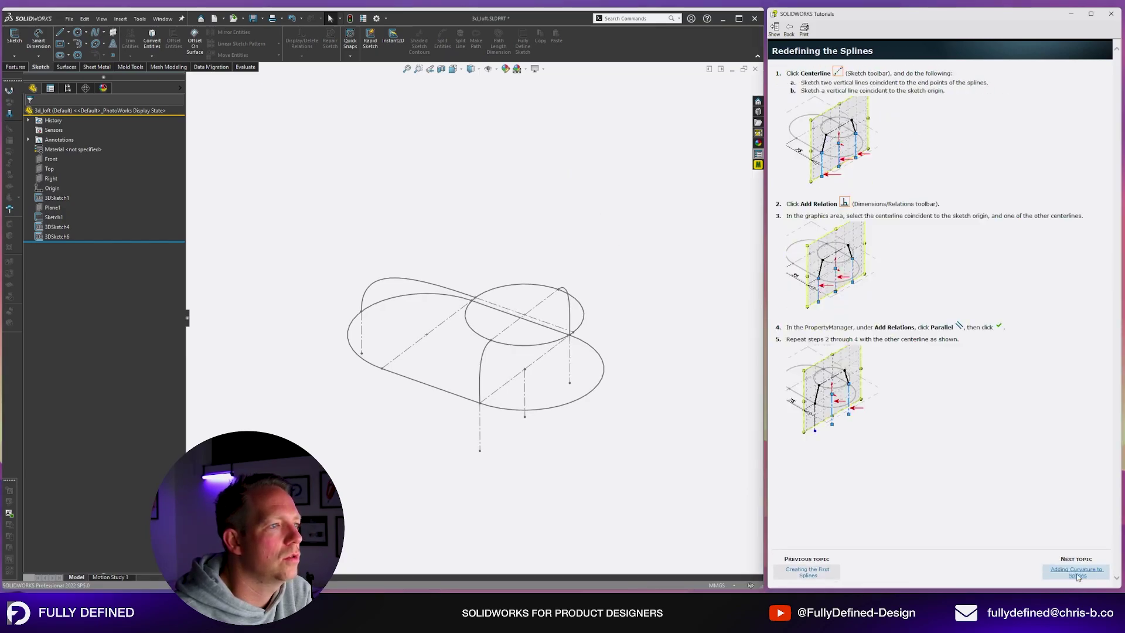
left_click(1077, 574)
left_click(1078, 574)
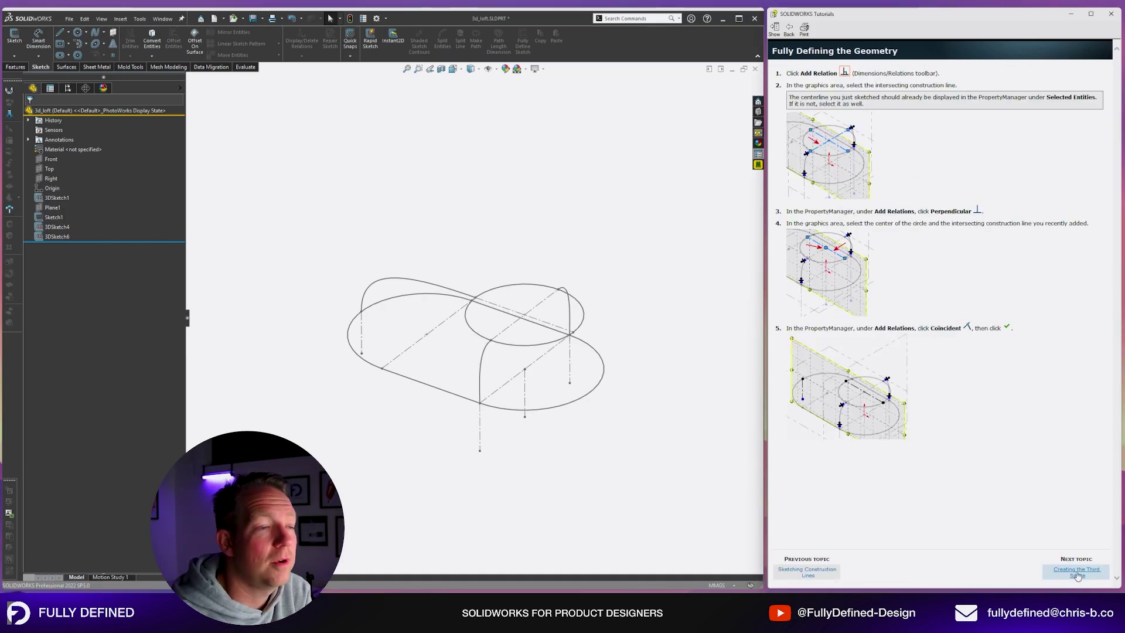
left_click(1078, 574)
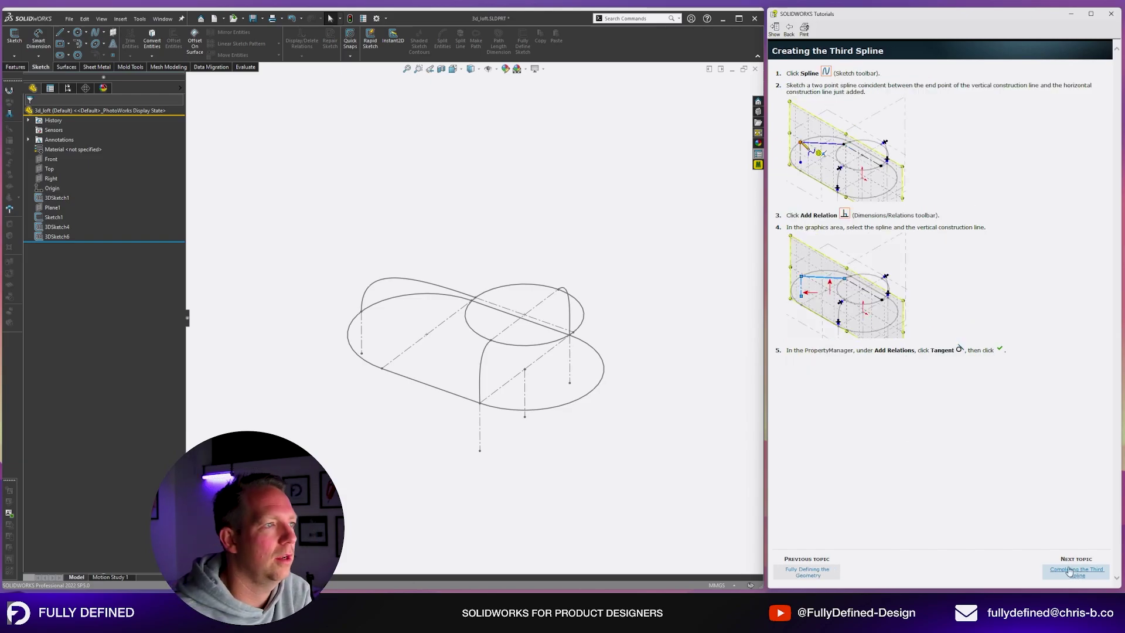
left_click(1069, 572)
left_click(254, 21)
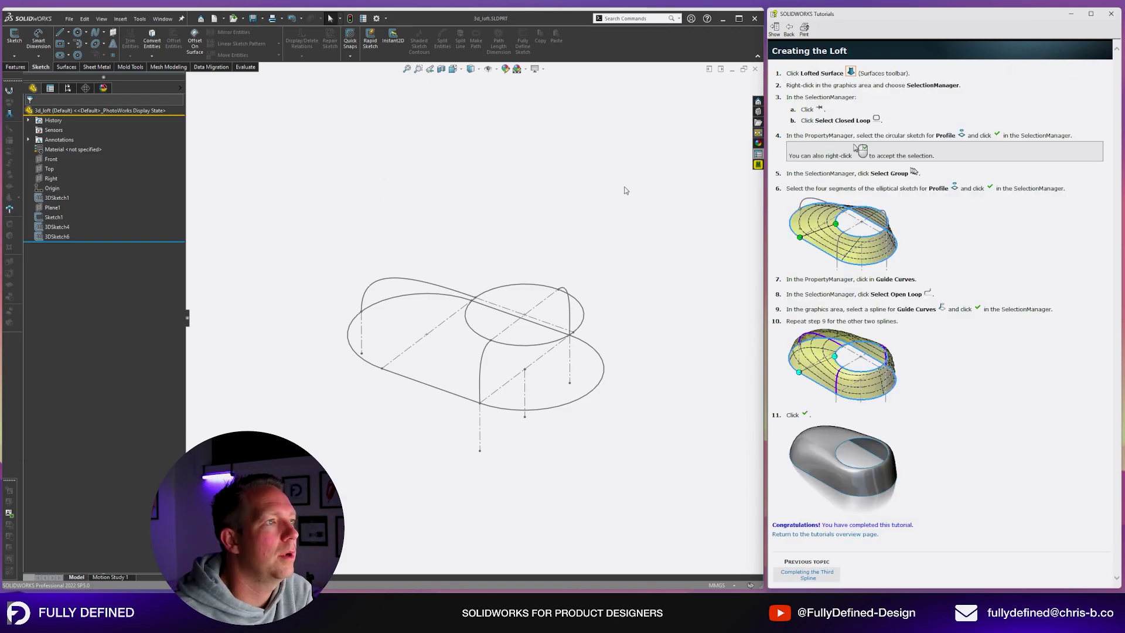
mouse_move(532, 351)
middle_mouse_down()
mouse_move(638, 299)
mouse_move(574, 300)
mouse_move(518, 355)
mouse_move(548, 345)
mouse_move(530, 352)
middle_mouse_up()
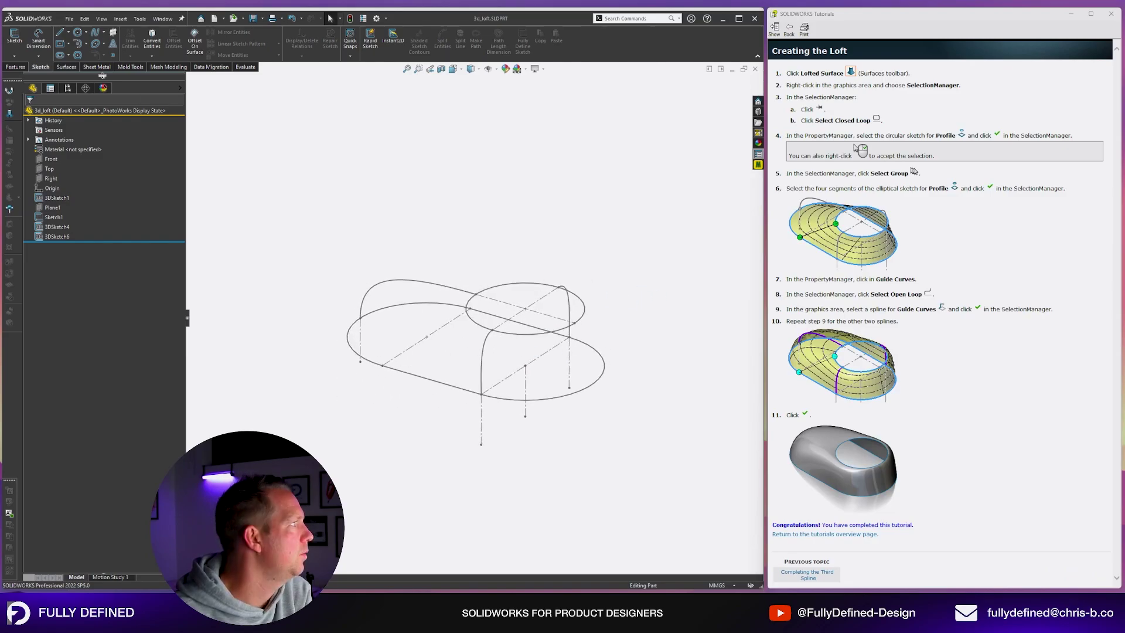
Start a lofted surface and add the circular sketch as a closed-loop profile using the SelectionManager
left_click(67, 67)
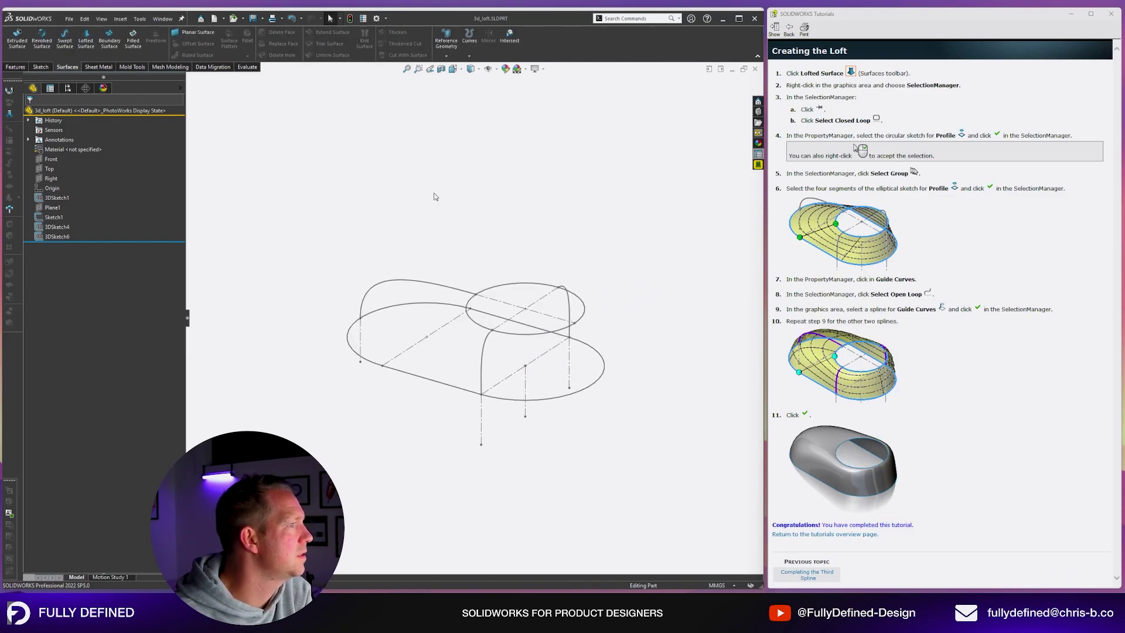
left_click(86, 40)
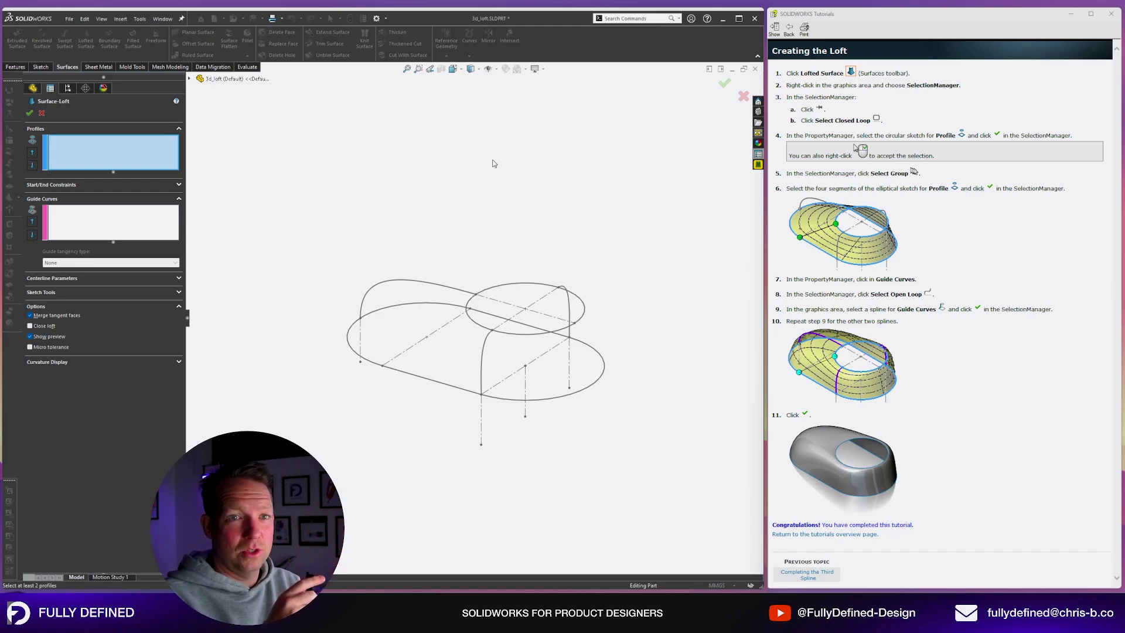
right_click(445, 192)
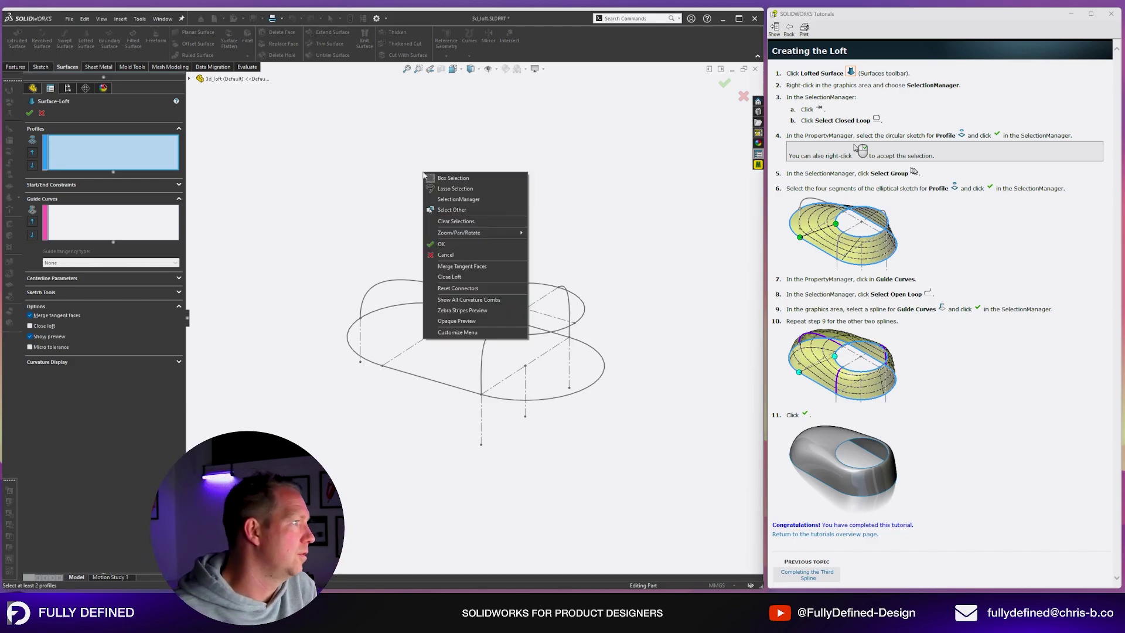
left_click(463, 200)
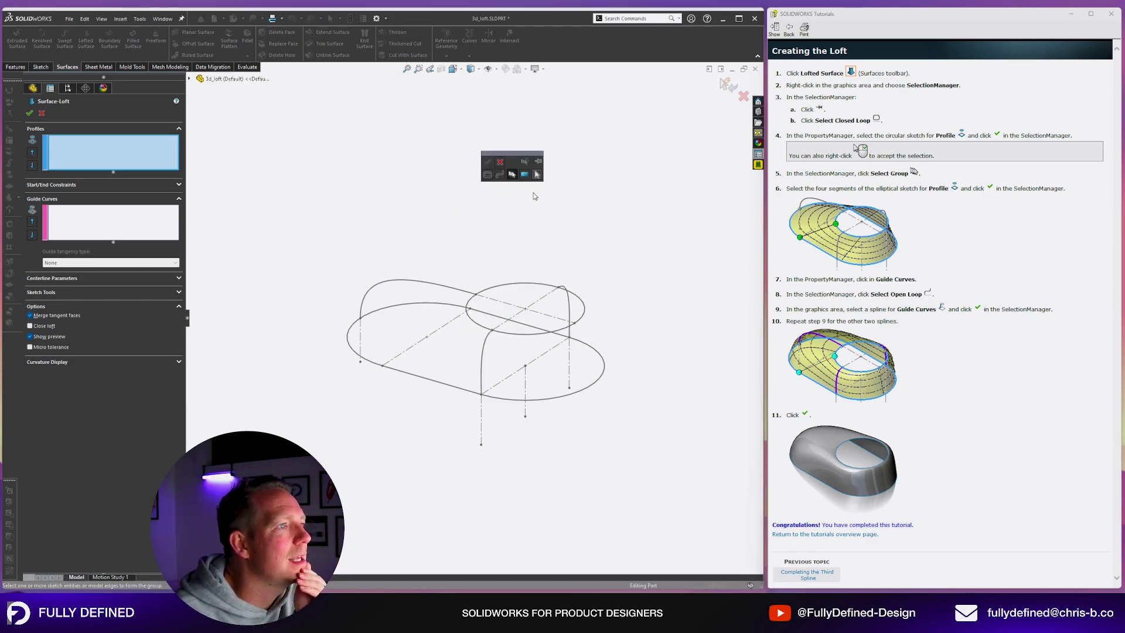
left_click(488, 175)
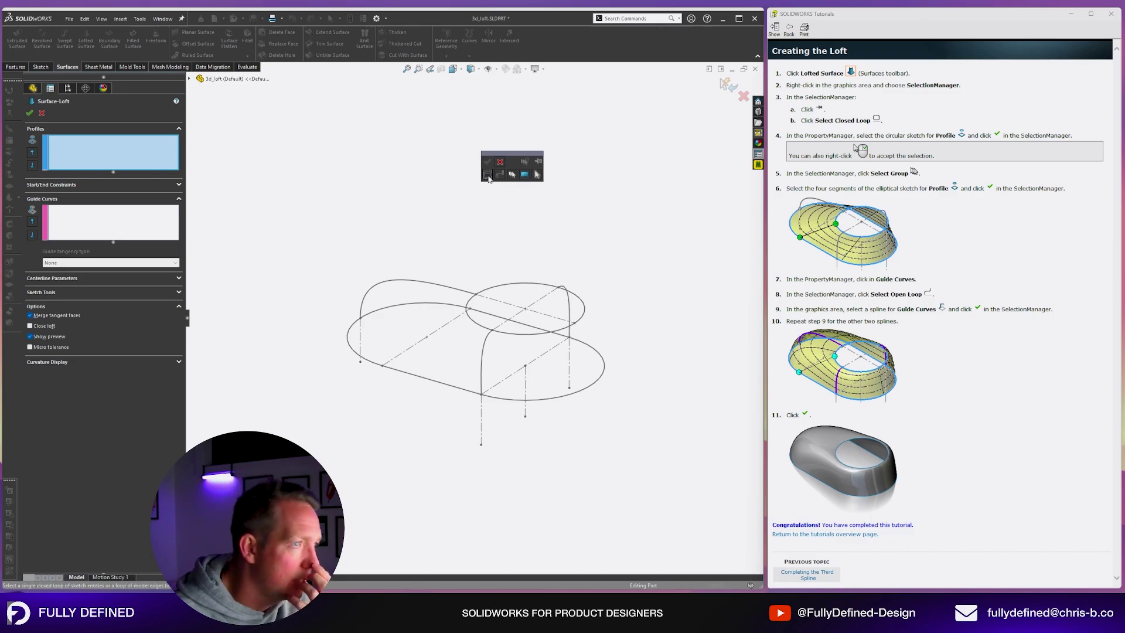
left_click(505, 286)
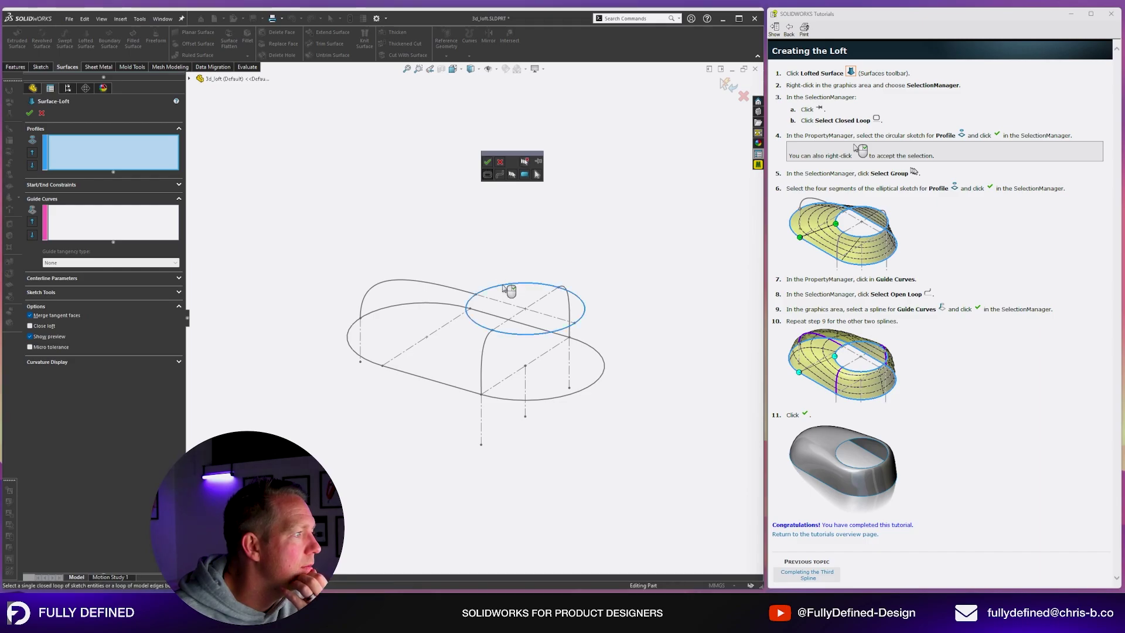
left_click(488, 162)
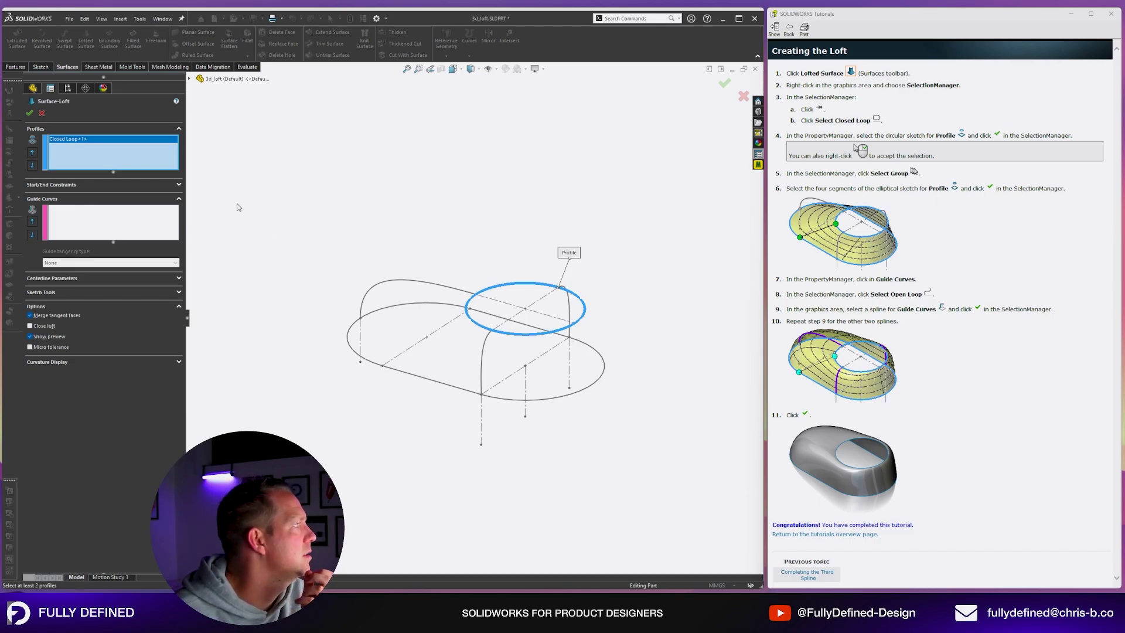
Add the segments of the large base outline as a group for the second profile and turn on the mesh preview
right_click(155, 160)
left_click(179, 176)
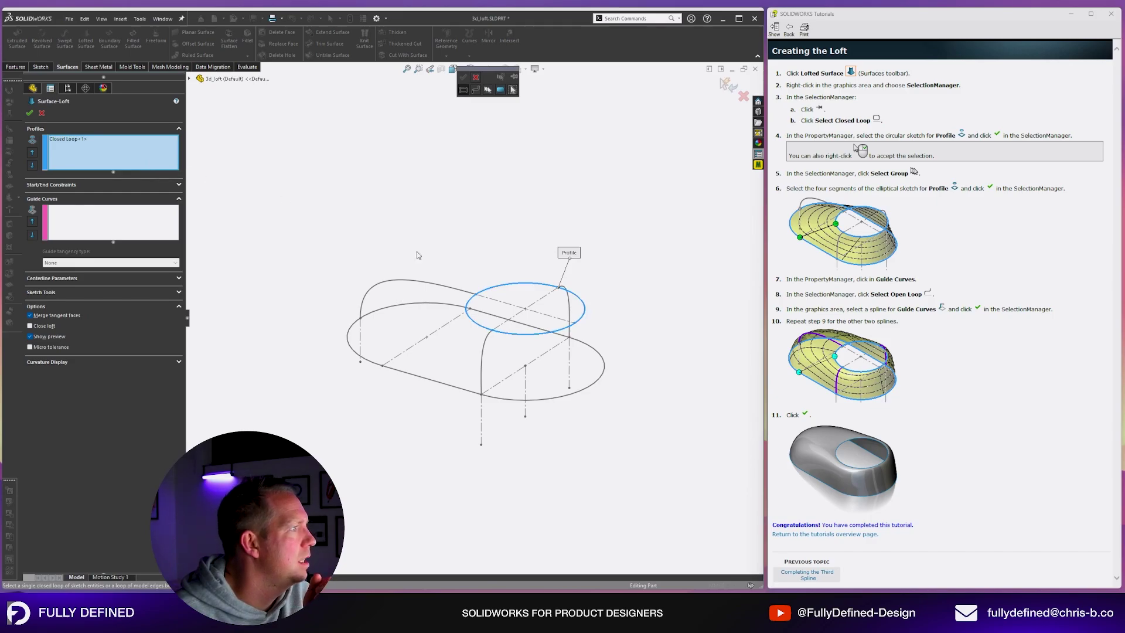
left_click(489, 90)
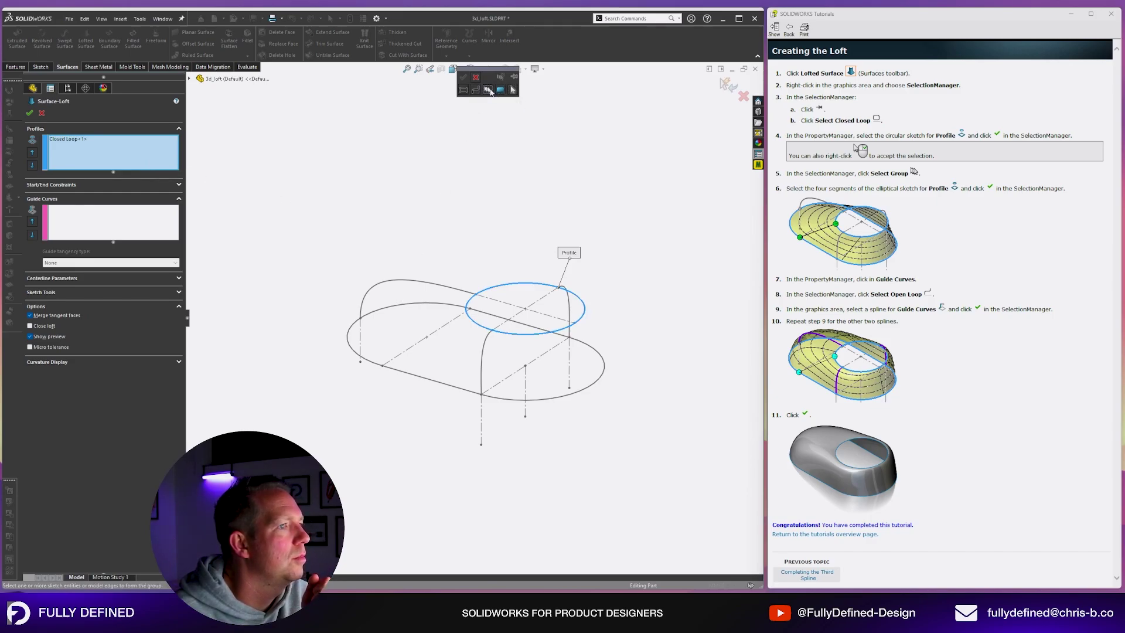
left_click(350, 338)
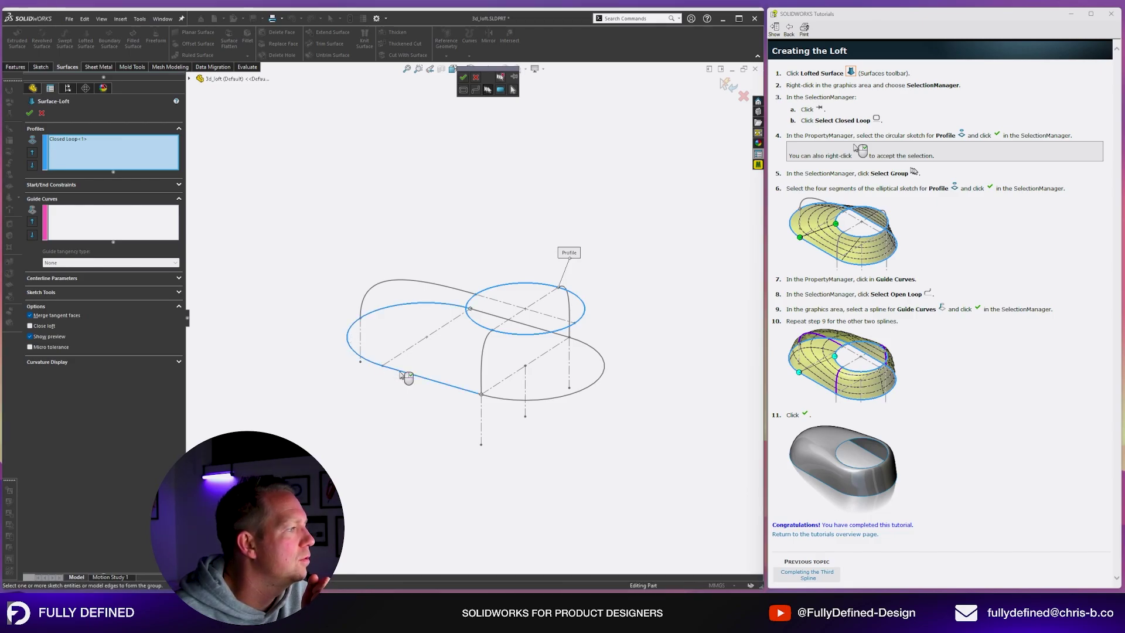
left_click(510, 401)
left_click(463, 78)
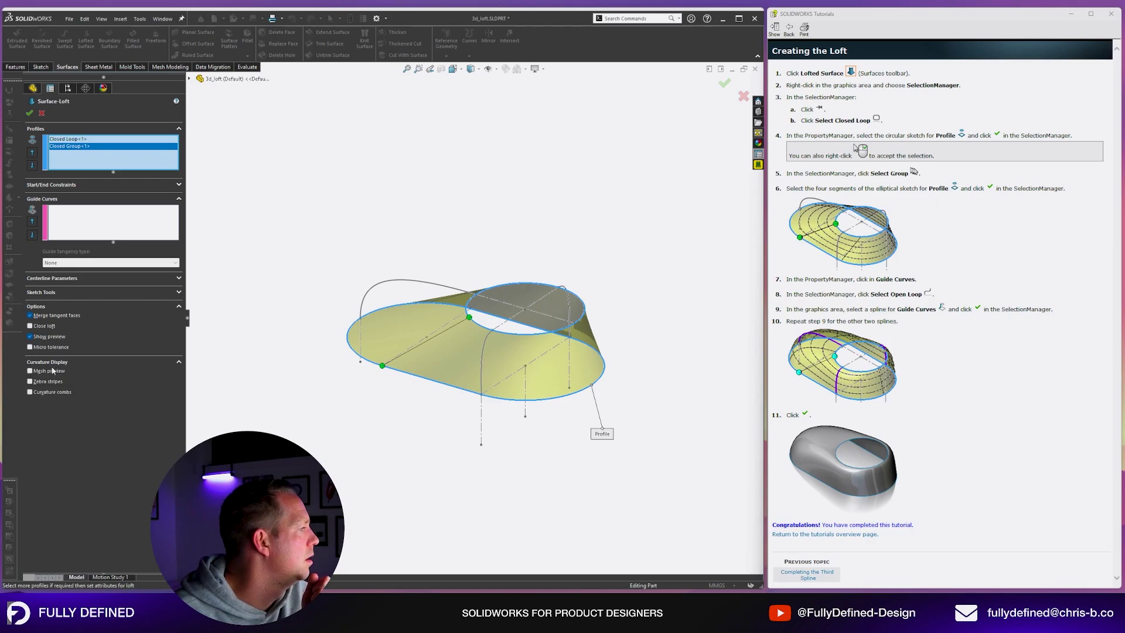
left_click(50, 367)
middle_click_drag(513, 387, 537, 388)
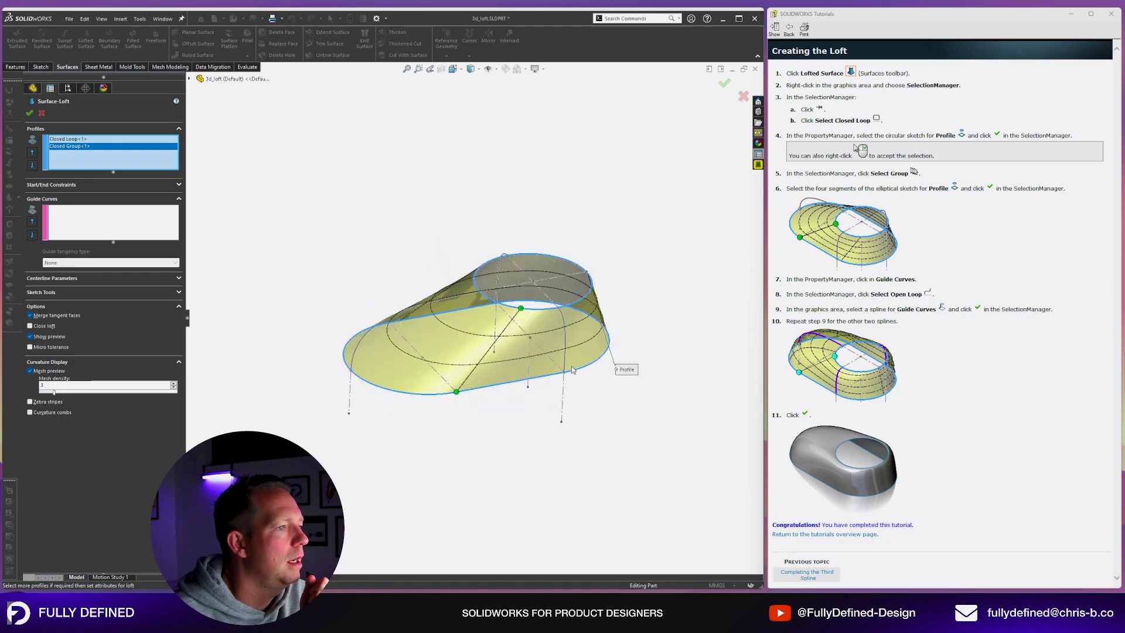
Add the long spline running from the base outline to the circle as an open-loop guide curve
left_click(111, 221)
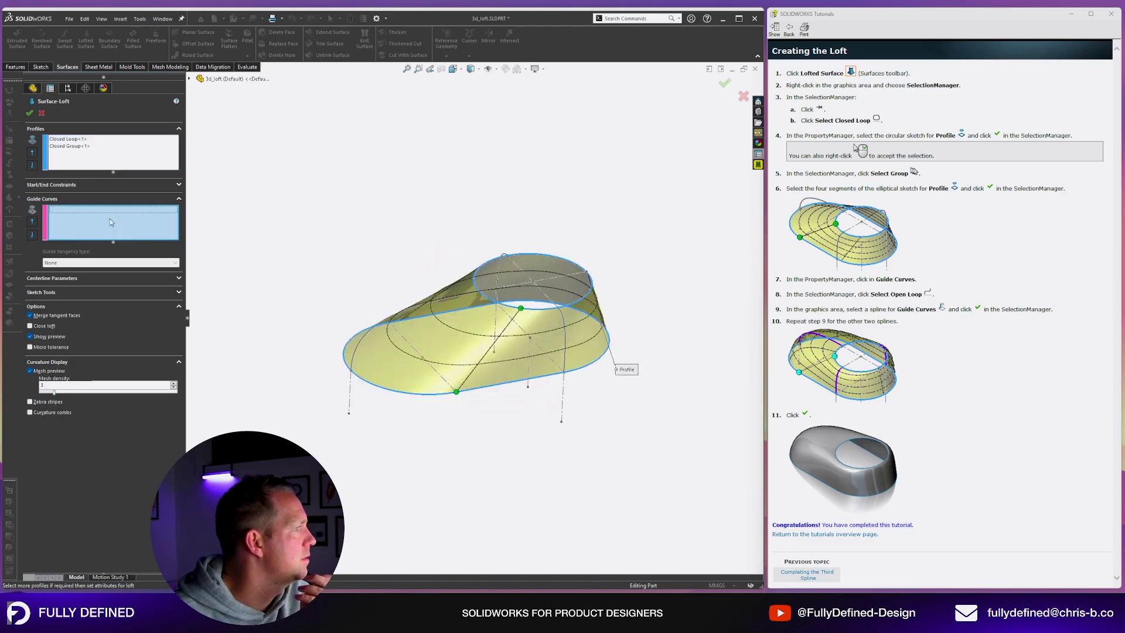
right_click(144, 219)
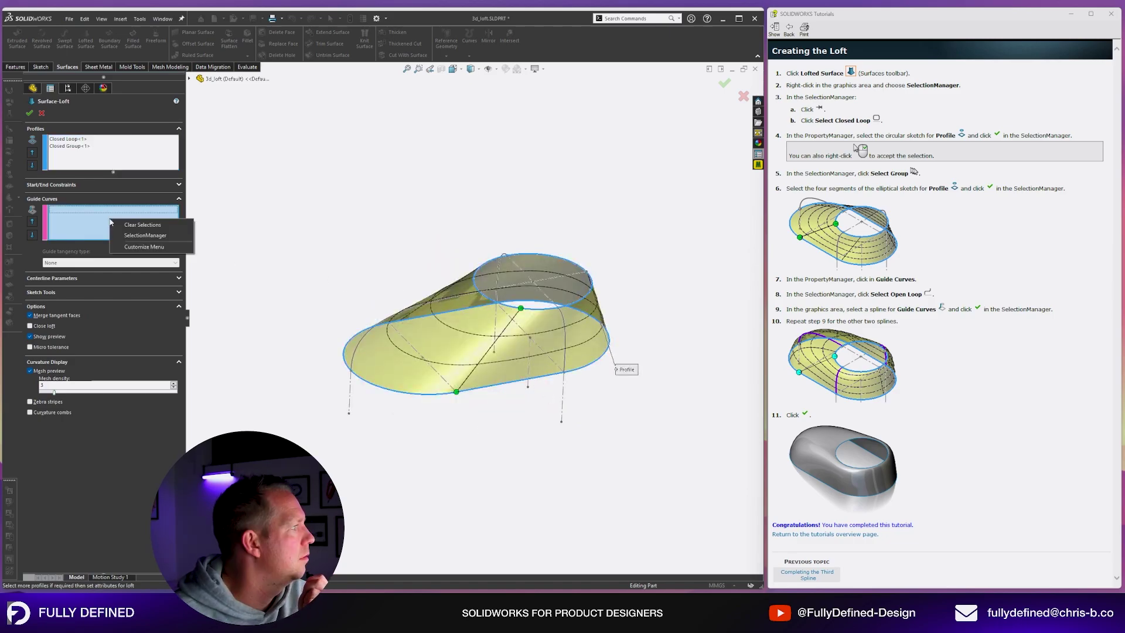
left_click(145, 240)
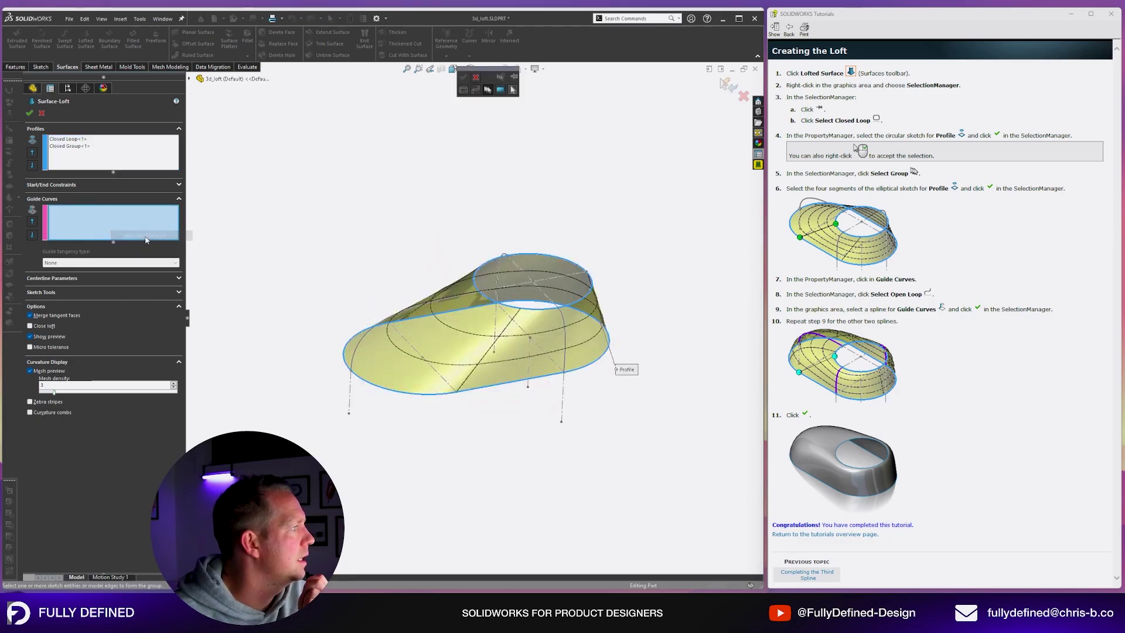
left_click(479, 92)
scroll(437, 336, "down", 5)
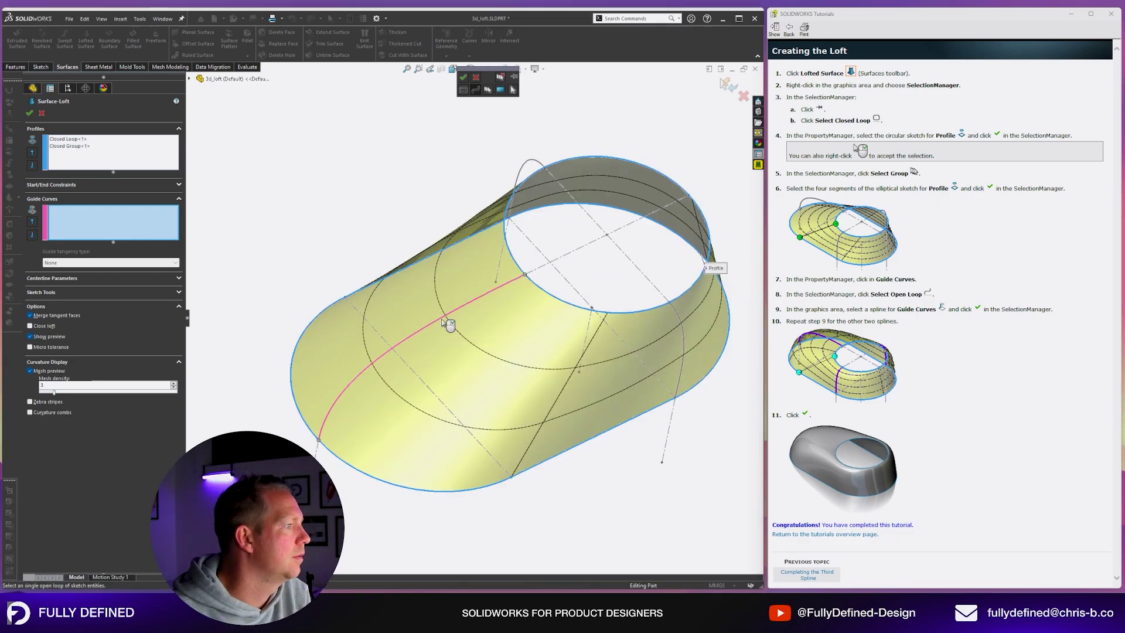
left_click(462, 77)
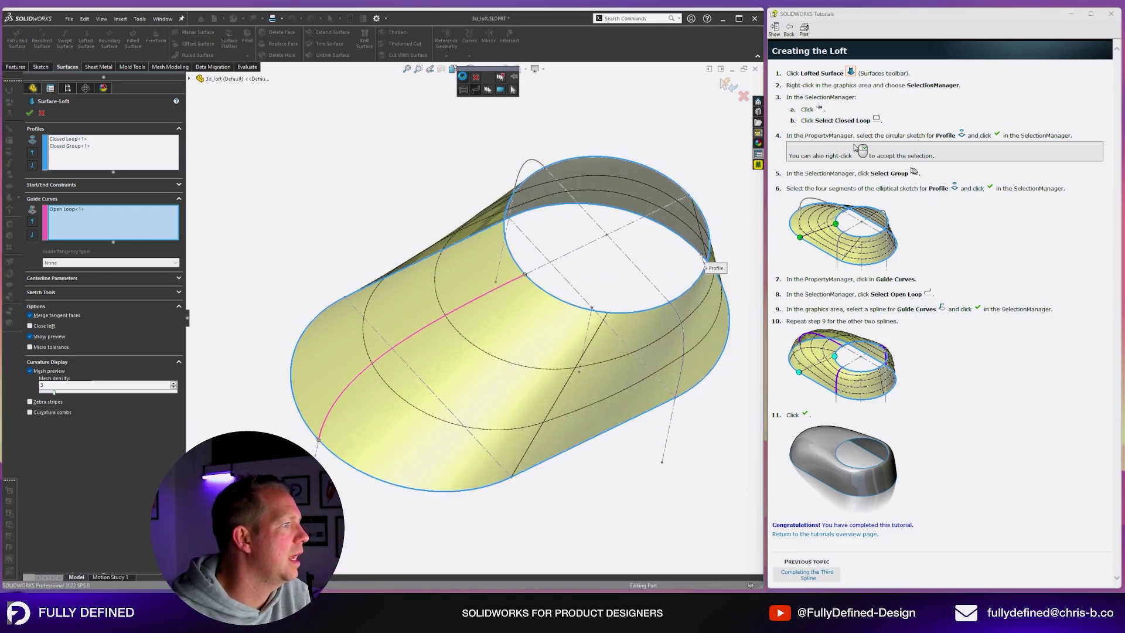
middle_click_drag(429, 270, 304, 252)
scroll(410, 264, "up", 3)
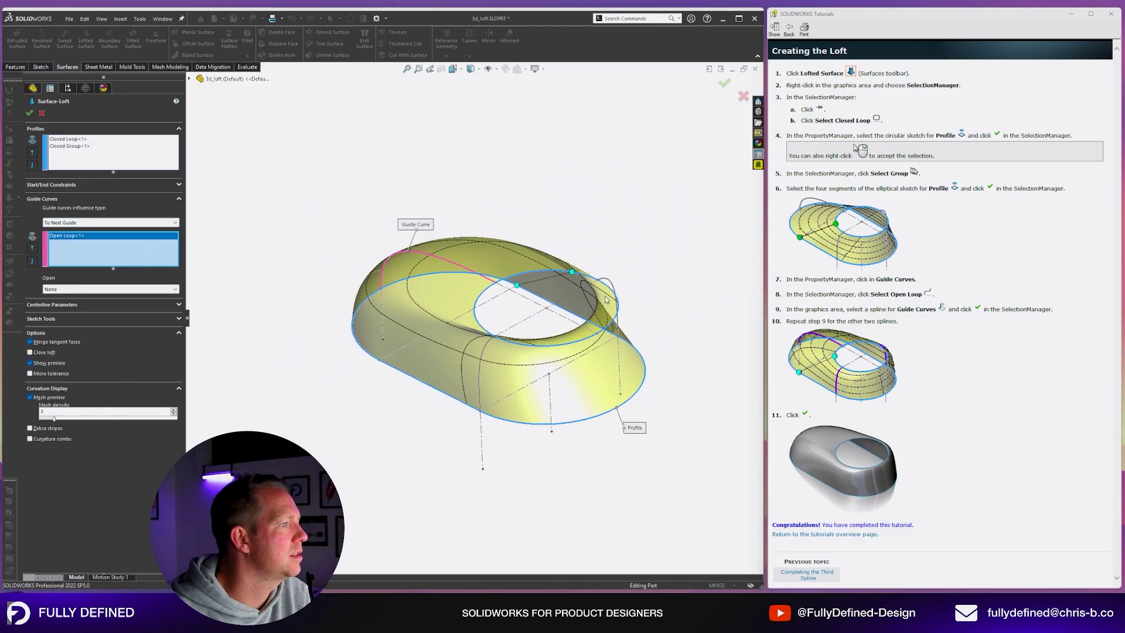
Add the short spline at the circle end of the model as the second open-loop guide curve
right_click(657, 323)
middle_click_drag(658, 324, 635, 347)
scroll(633, 346, "down", 2)
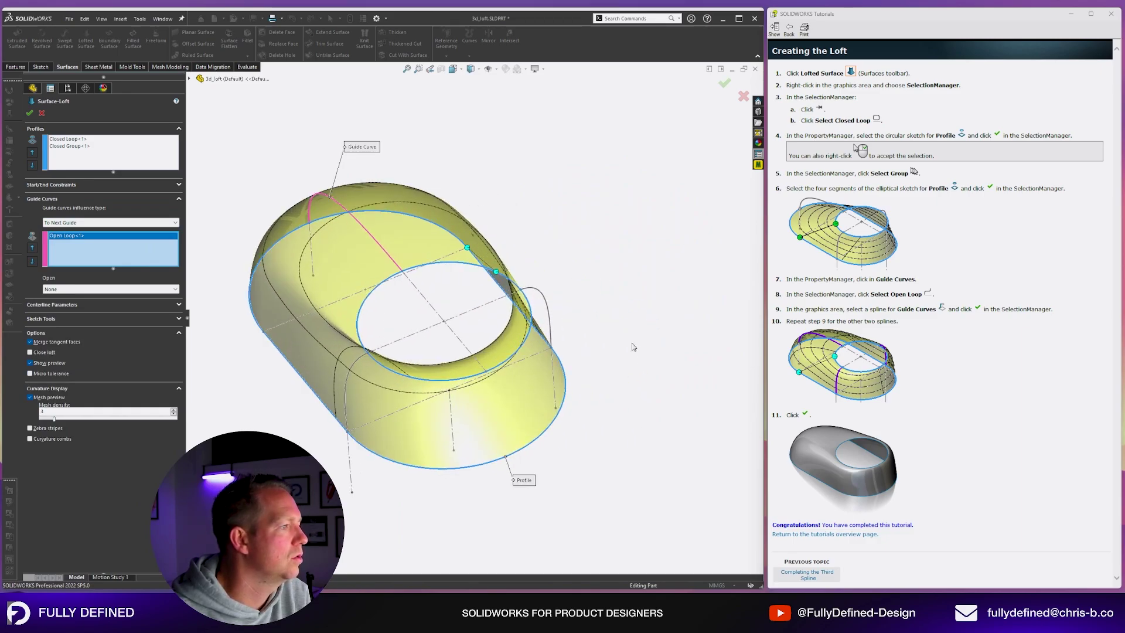
right_click(144, 253)
left_click(176, 267)
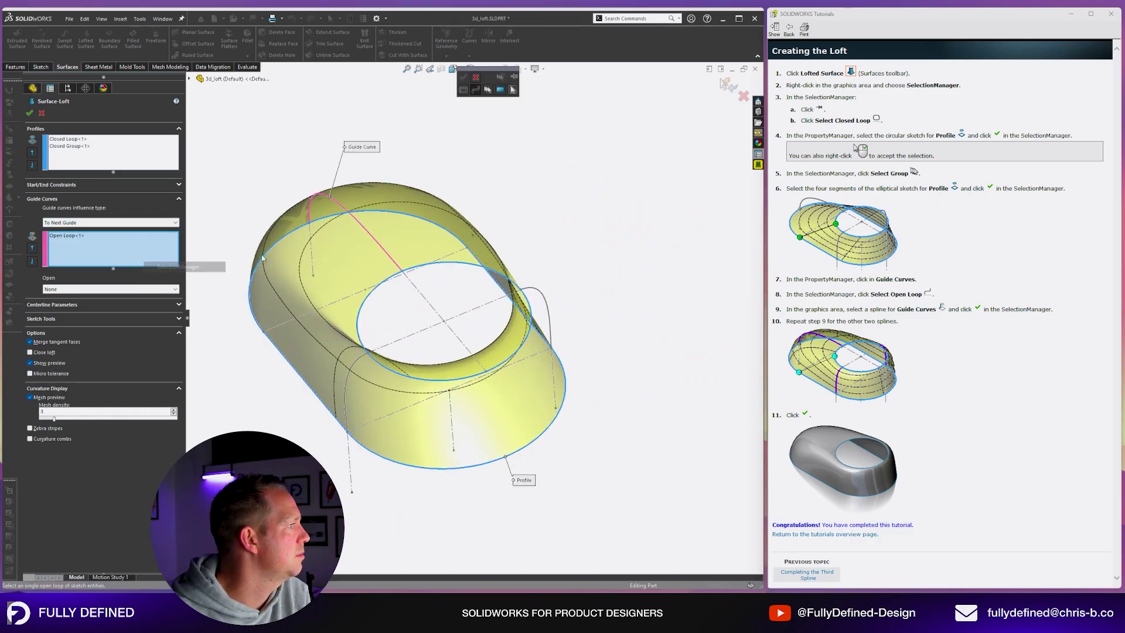
left_click(546, 300)
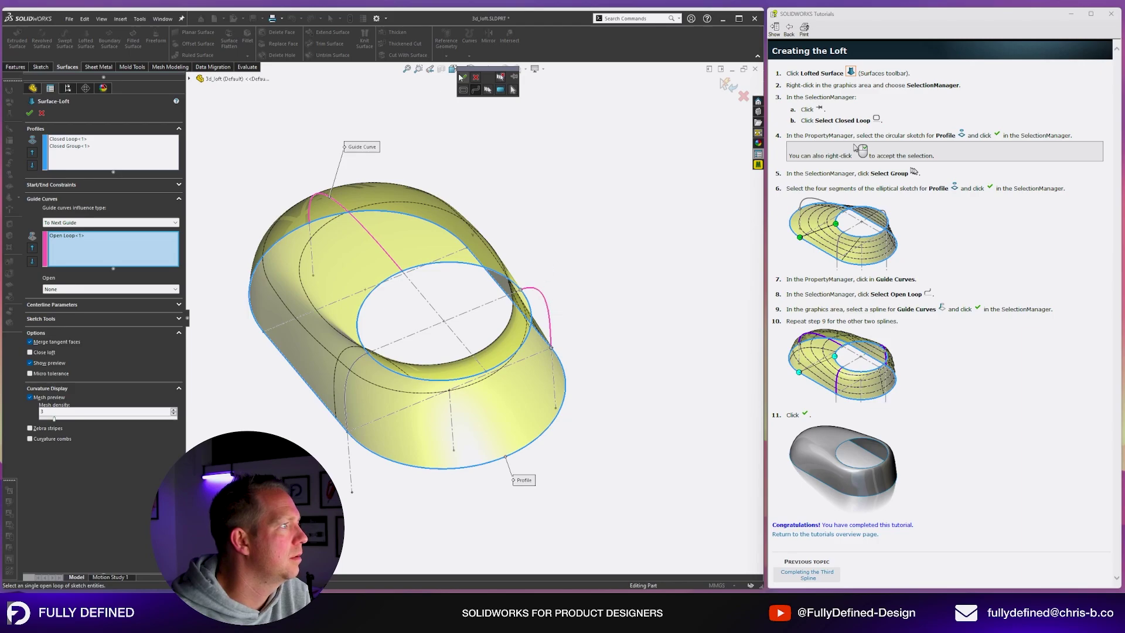
Add the remaining side spline as the third open-loop guide curve of the loft
right_click(555, 172)
left_click(590, 198)
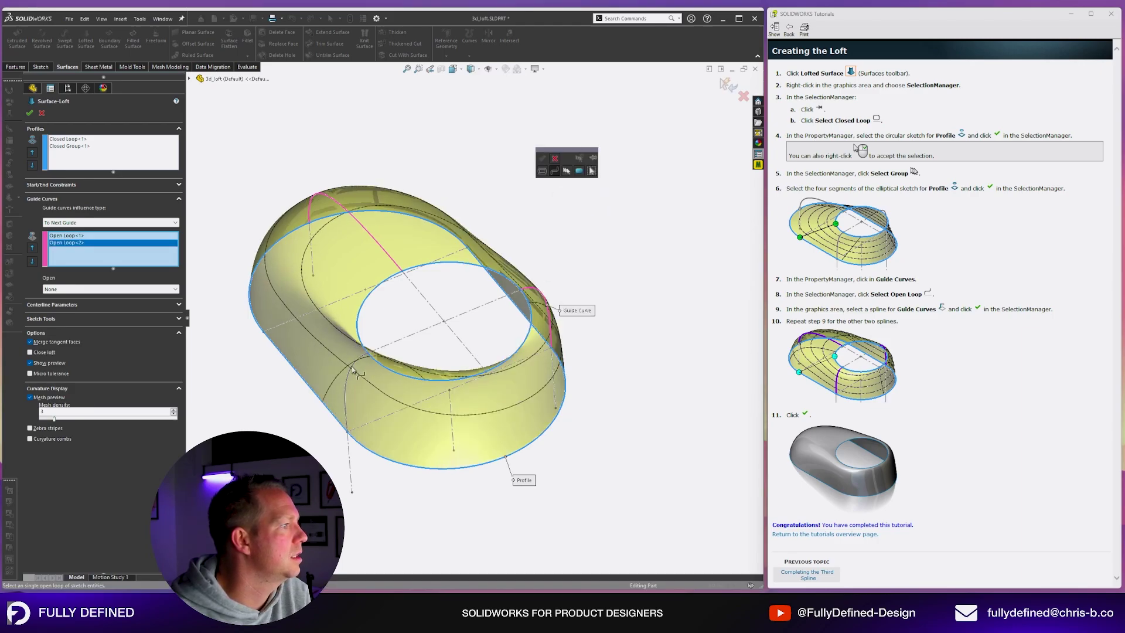
left_click(345, 391)
left_click(542, 158)
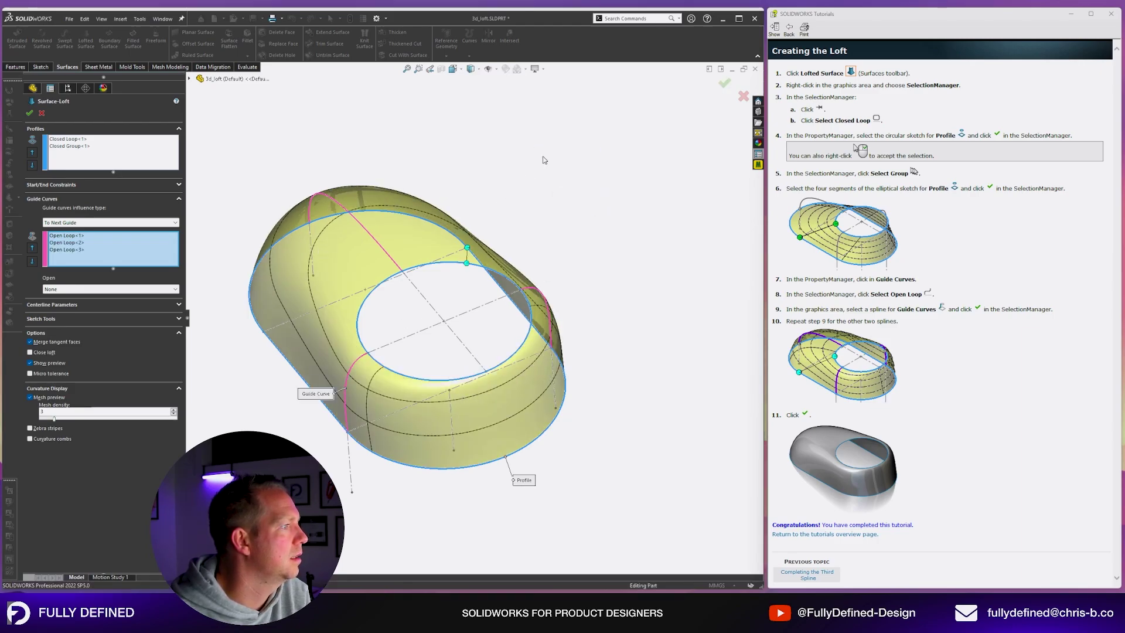
Review the loft's guide curves and move the long spline's loop down one place in the guide curve order
left_click(65, 236)
left_click(66, 243)
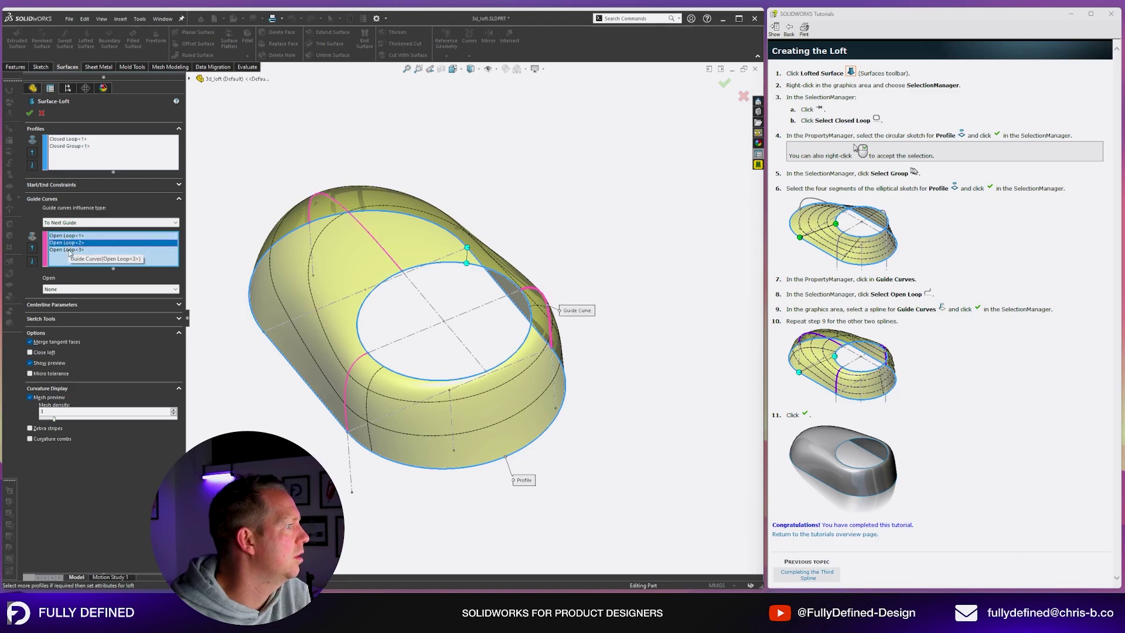
left_click(69, 251)
left_click(67, 243)
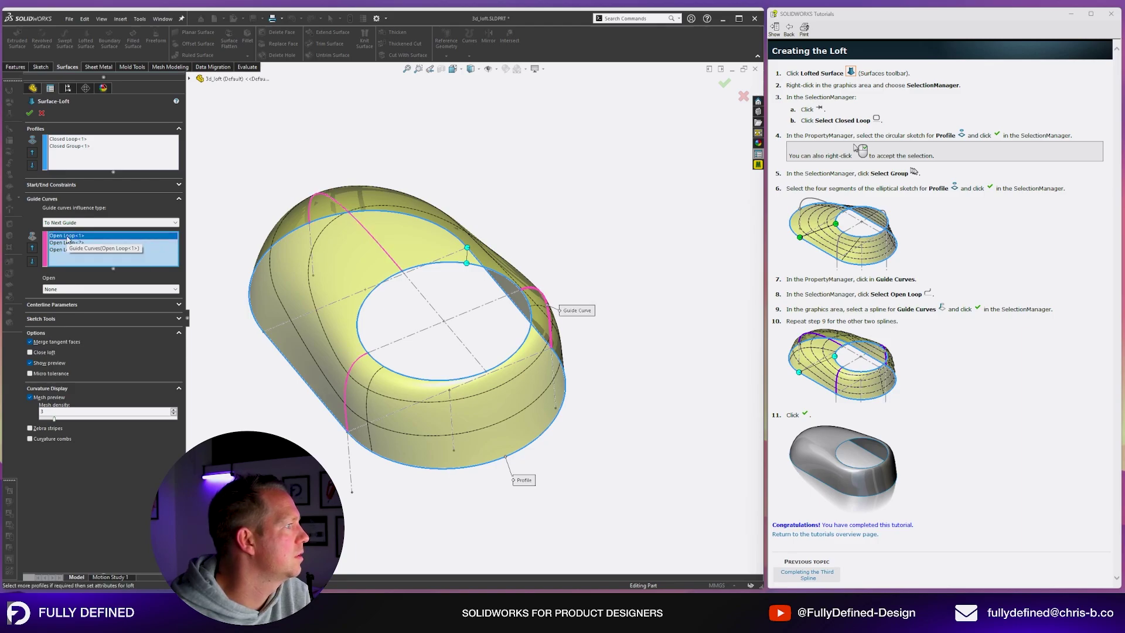
left_click(64, 236)
middle_click_drag(369, 344, 410, 328)
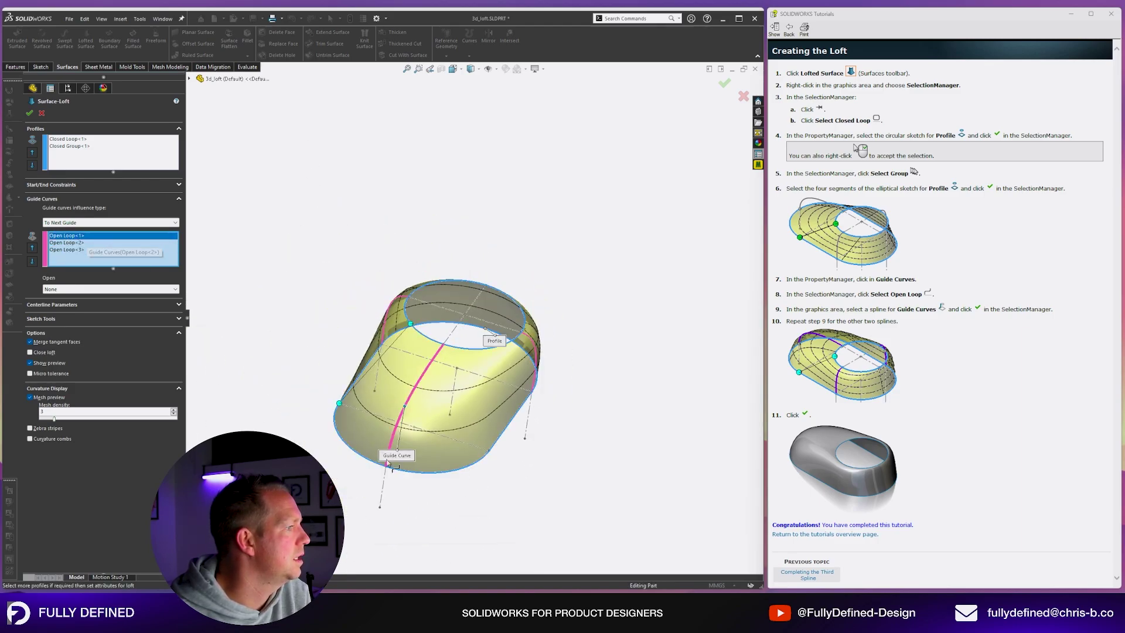
left_click(32, 261)
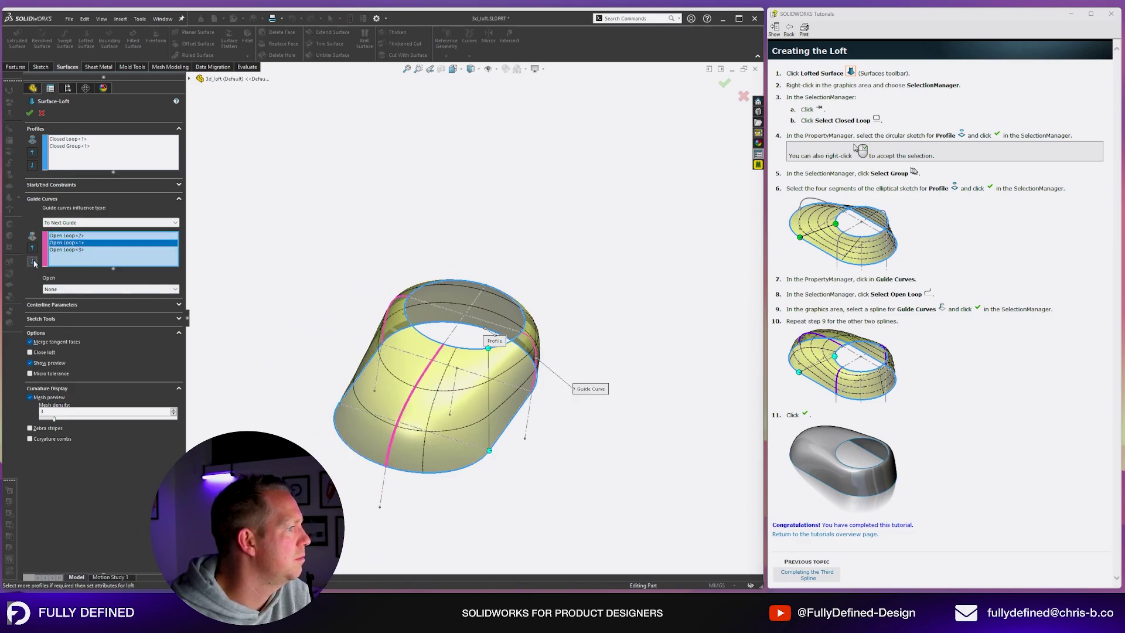
Check the reordered guide curves in the preview and complete the lofted surface
left_click(53, 236)
left_click(60, 242)
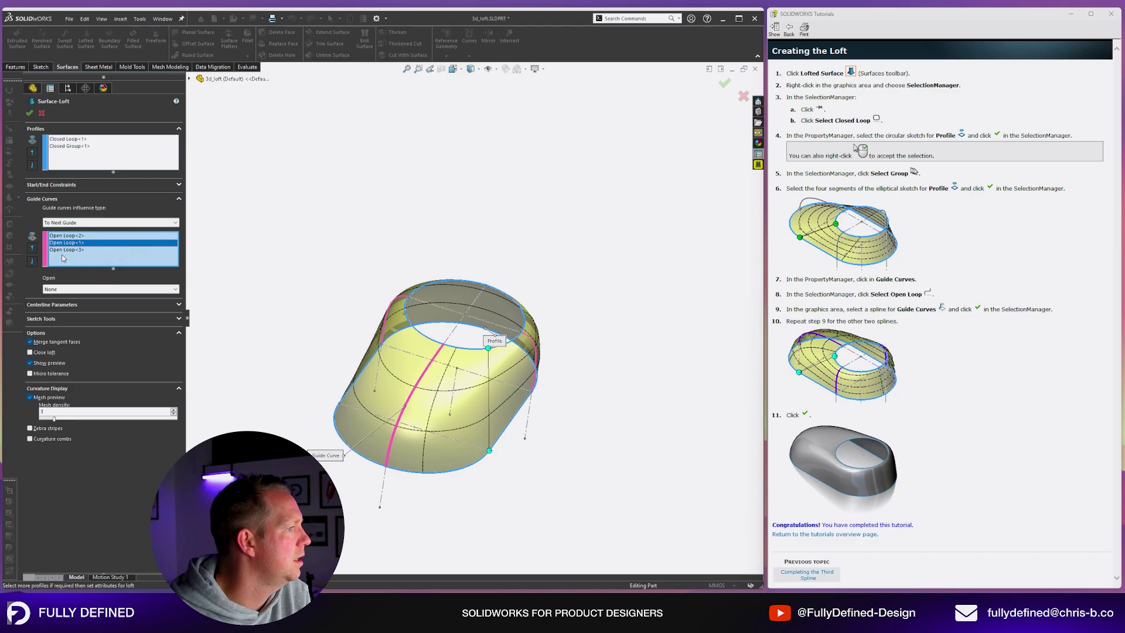
left_click(63, 250)
middle_click_drag(636, 293, 577, 351)
left_click(30, 113)
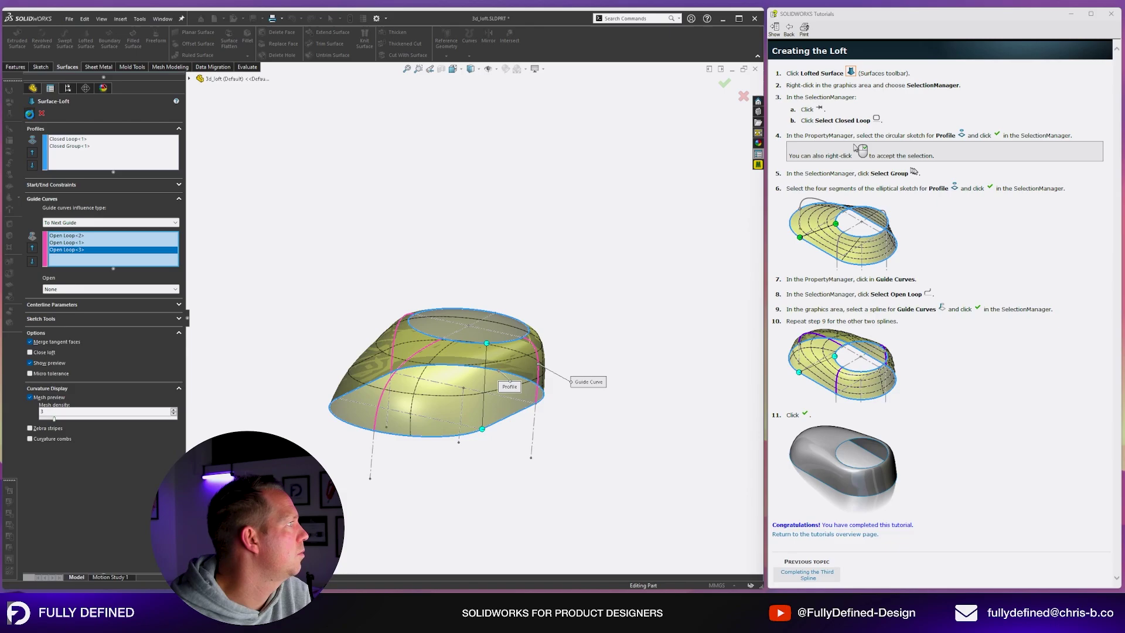
left_click(512, 262)
middle_click_drag(492, 374, 355, 450)
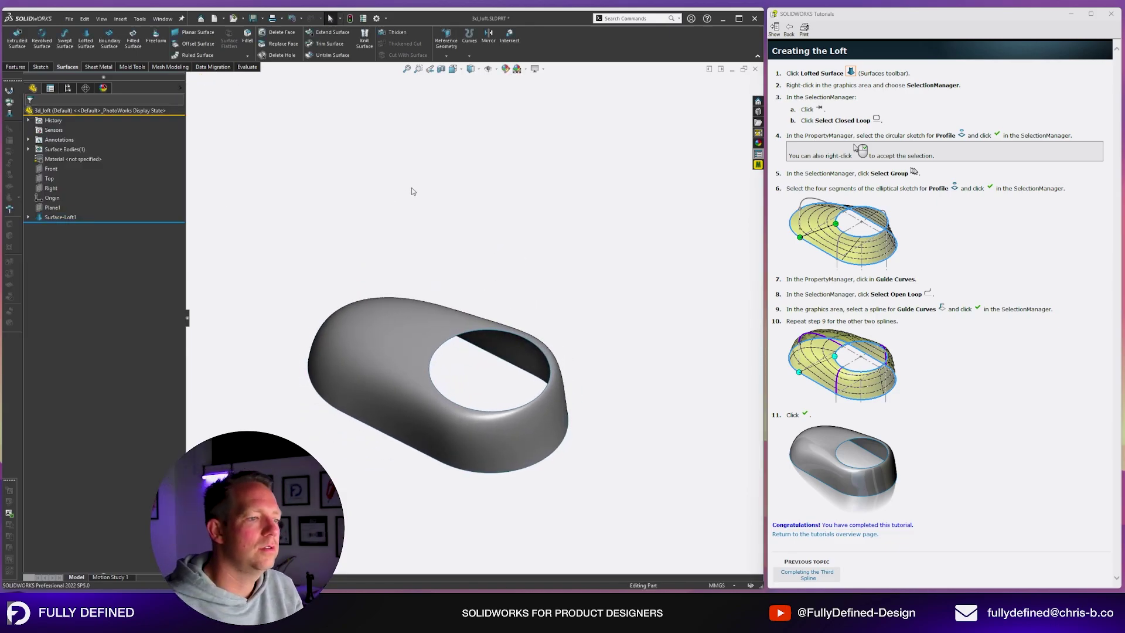
left_click(392, 177)
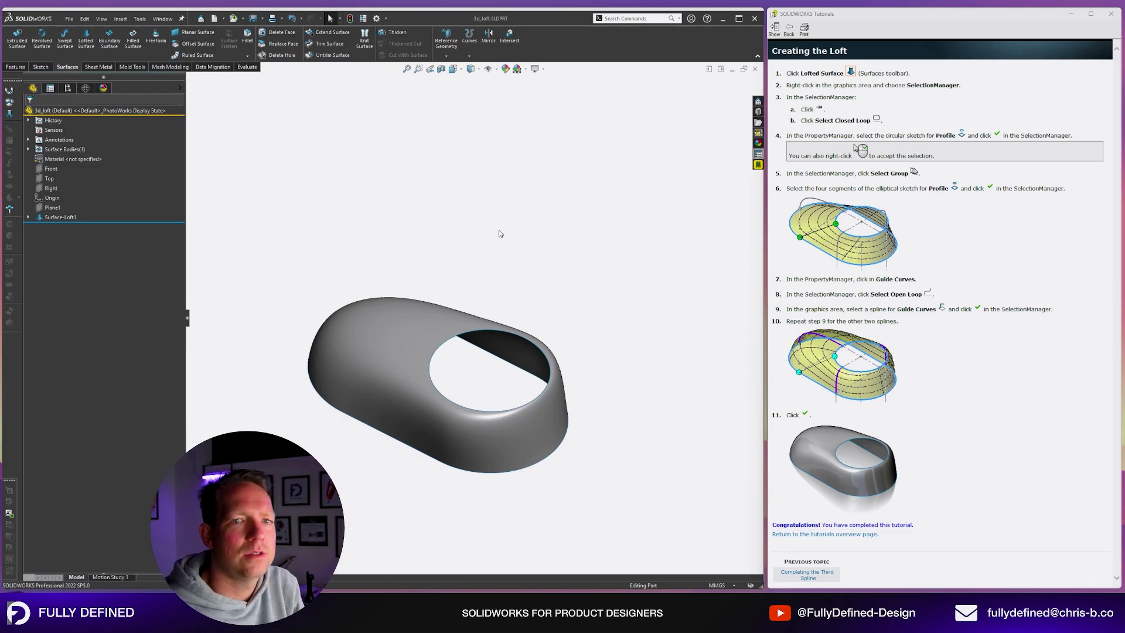